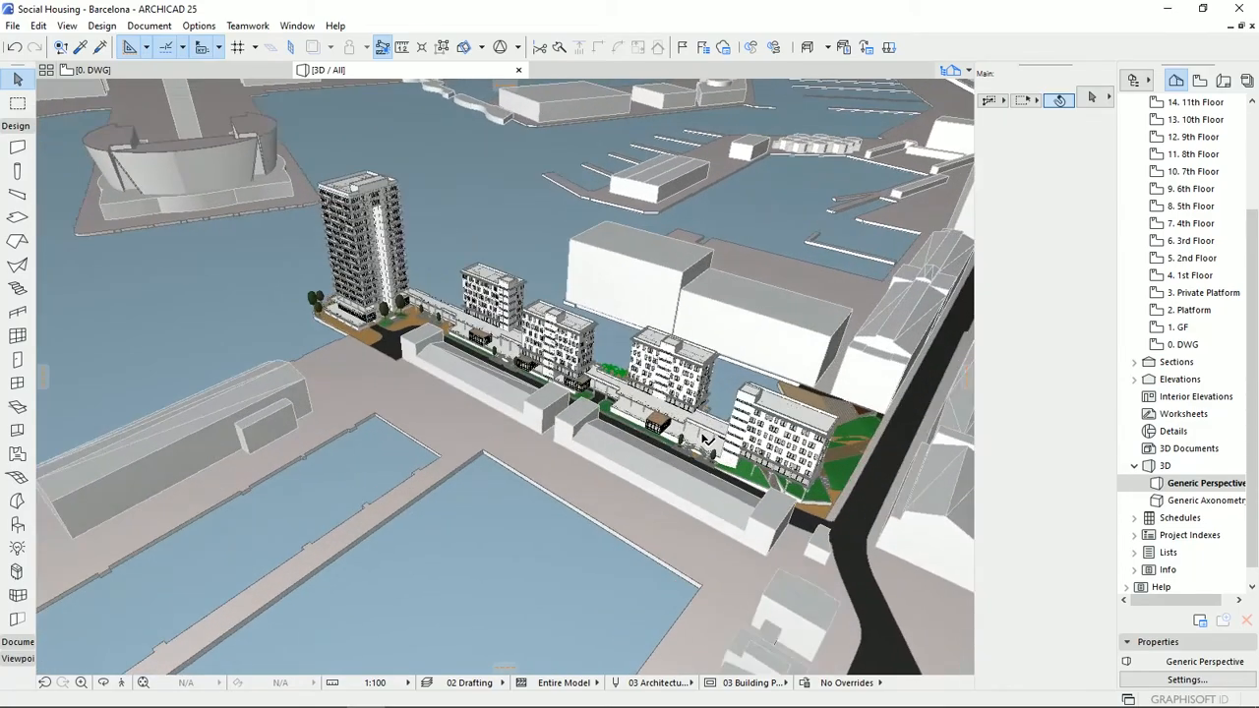
scroll(706, 440, "up", 5)
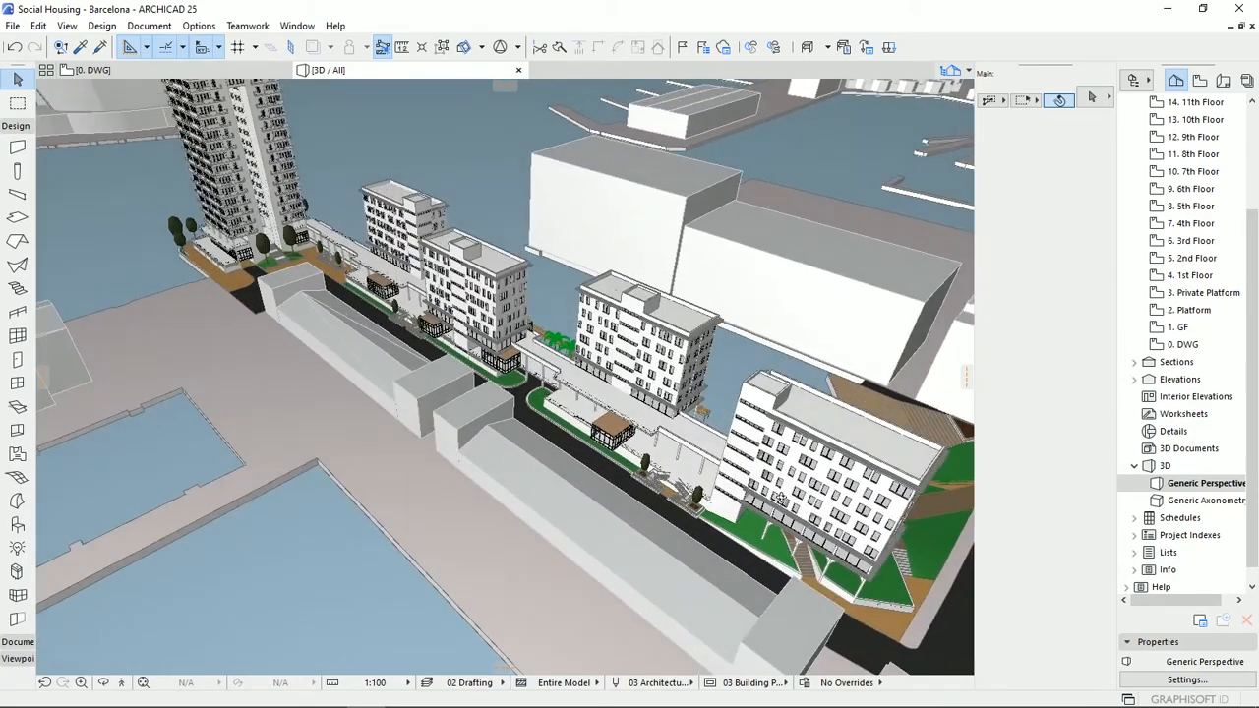
Examine the end apartment block's arcaded ground level, its "Social Housing" sign wall and the adjoining lawn in the 3D model.
middle_click_drag(781, 498, 417, 440, "shift")
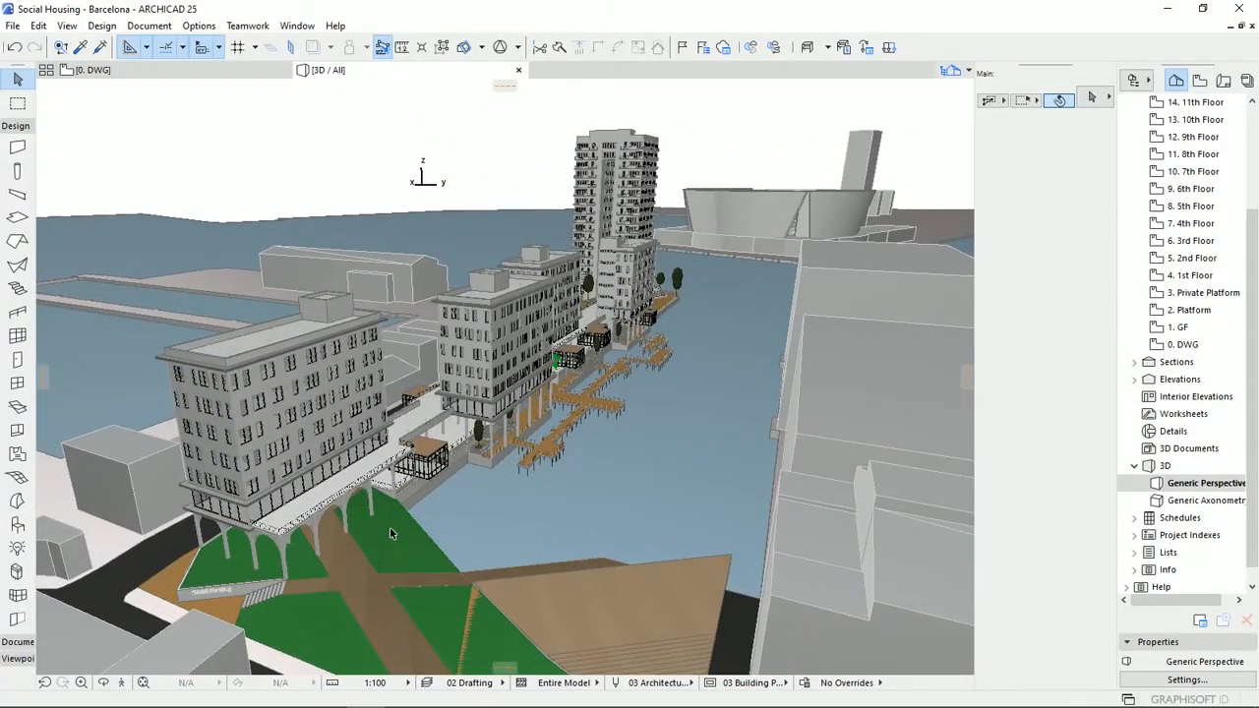
scroll(390, 532, "up", 8)
middle_click_drag(395, 551, 837, 471, "shift")
scroll(803, 482, "up", 4)
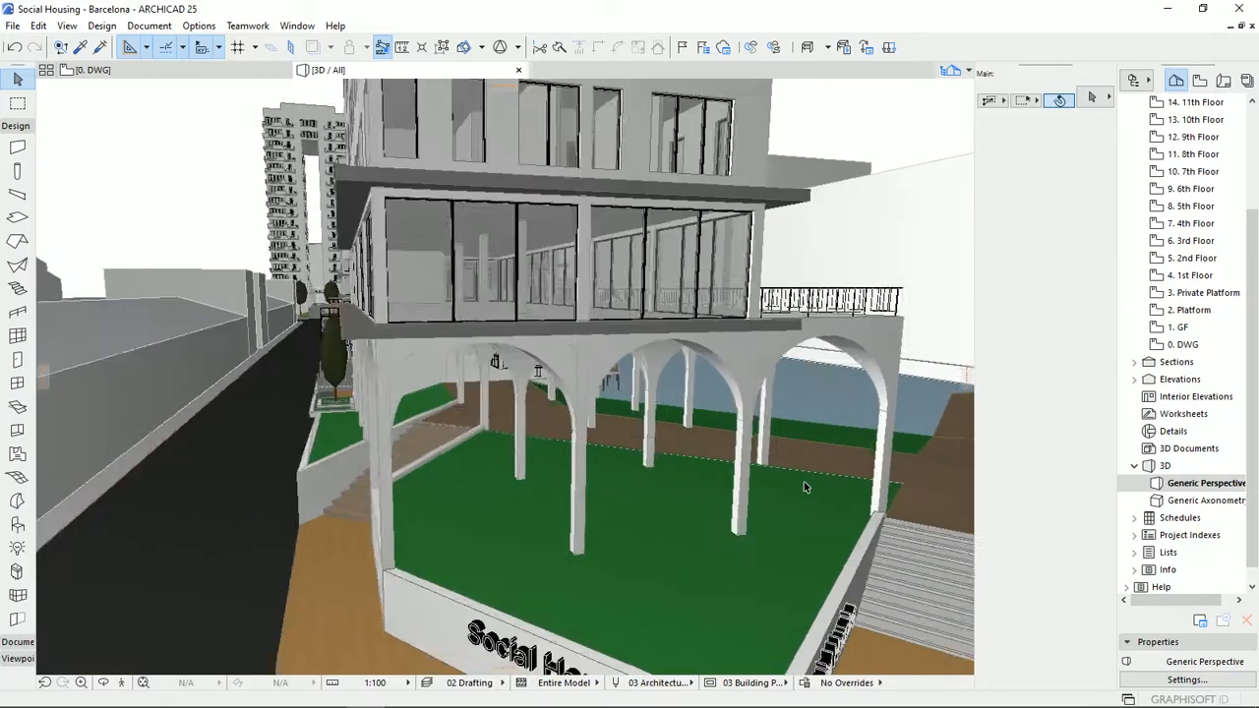
middle_click_drag(679, 507, 725, 332, "shift")
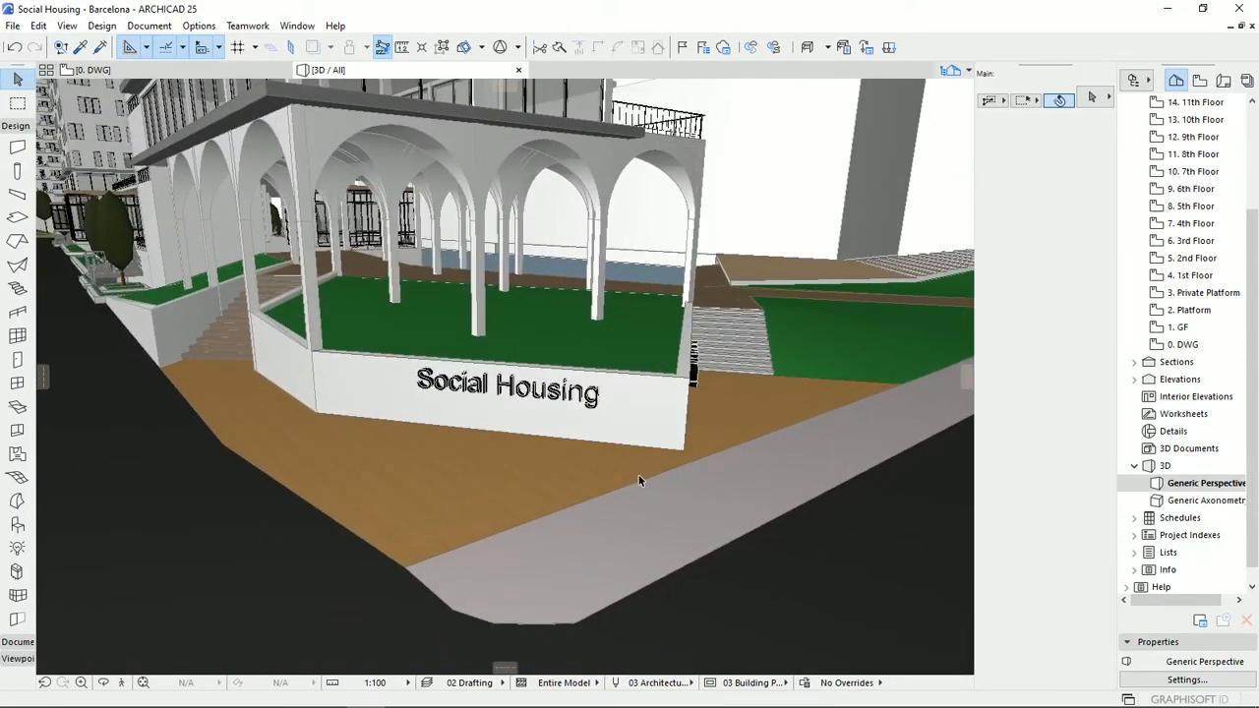
middle_click_drag(638, 480, 753, 486, "shift")
middle_click_drag(793, 441, 620, 339, "shift")
middle_click_drag(740, 432, 763, 326, "shift")
middle_click_drag(861, 286, 732, 300, "shift")
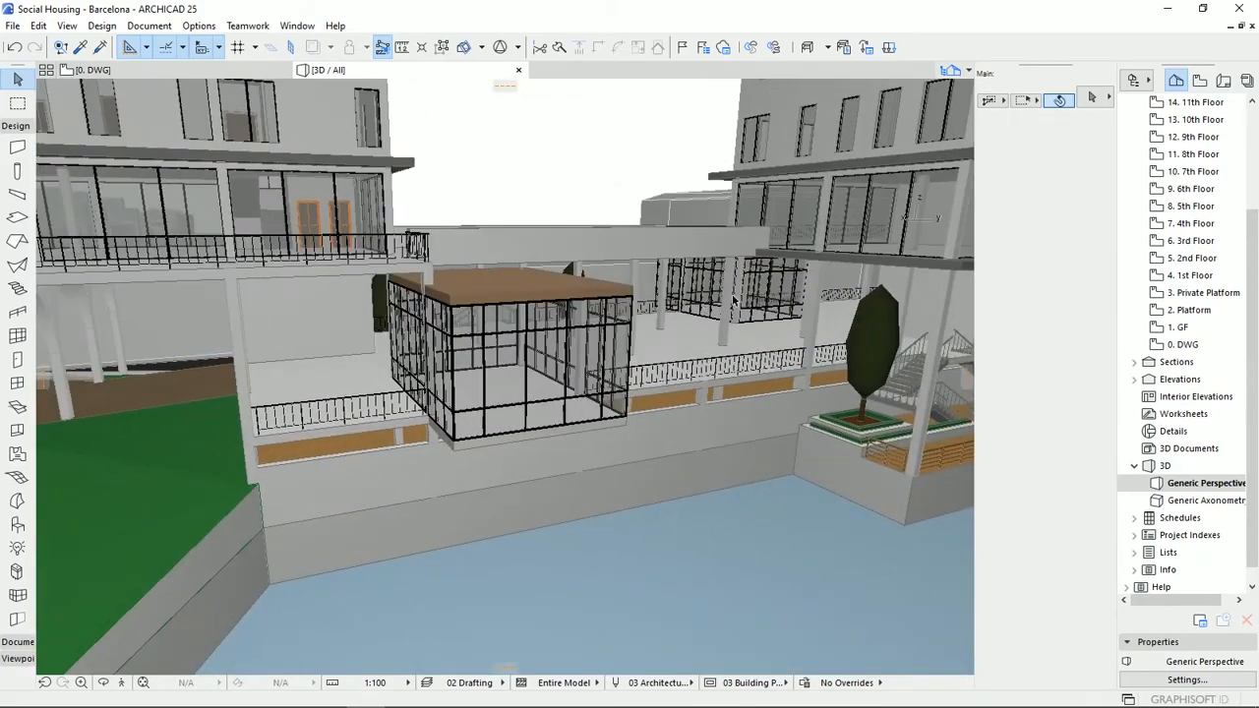
Examine the waterfront promenade, stairs and wooden piers running along the apartment blocks.
middle_click_drag(851, 325, 288, 445, "shift")
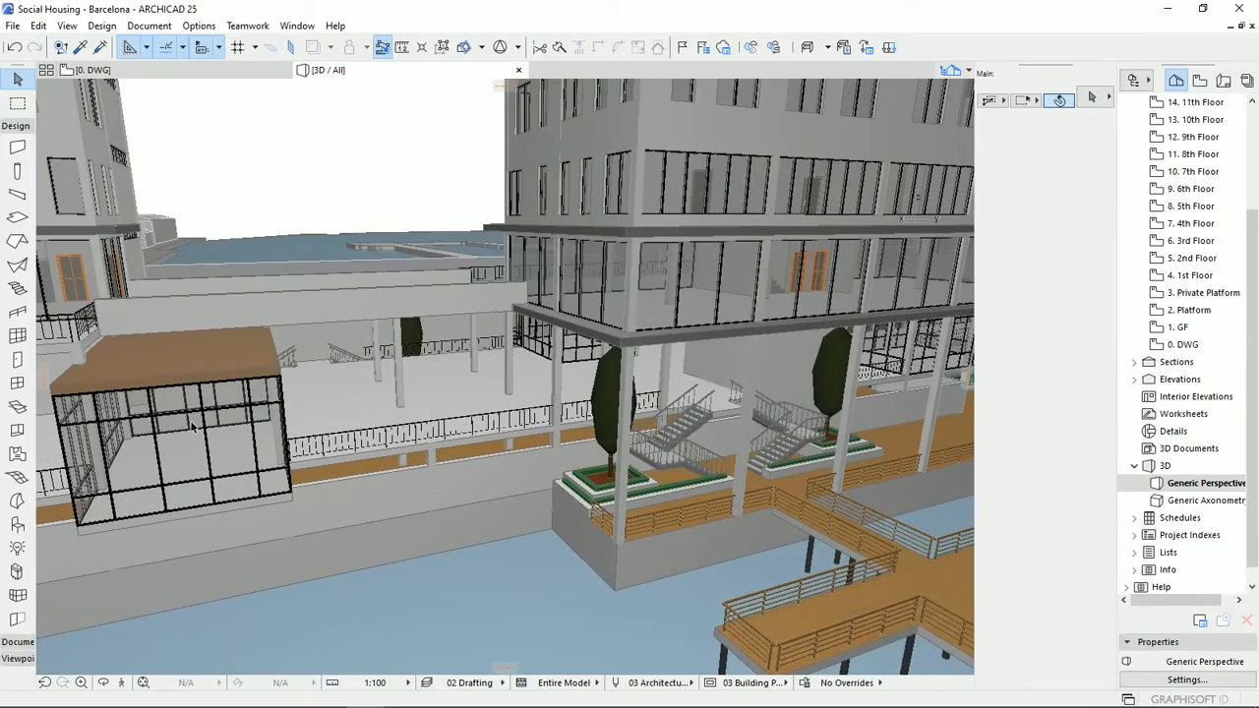
middle_click_drag(730, 331, 411, 399, "shift")
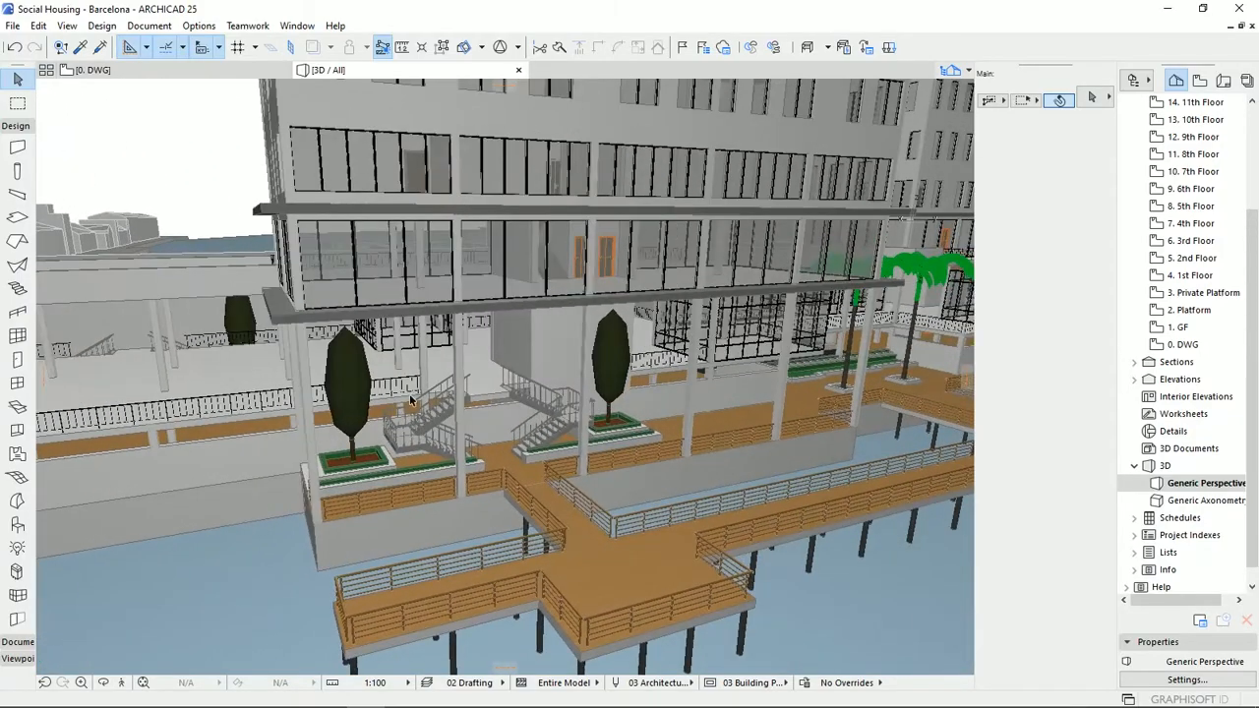
middle_click_drag(526, 450, 895, 477, "shift")
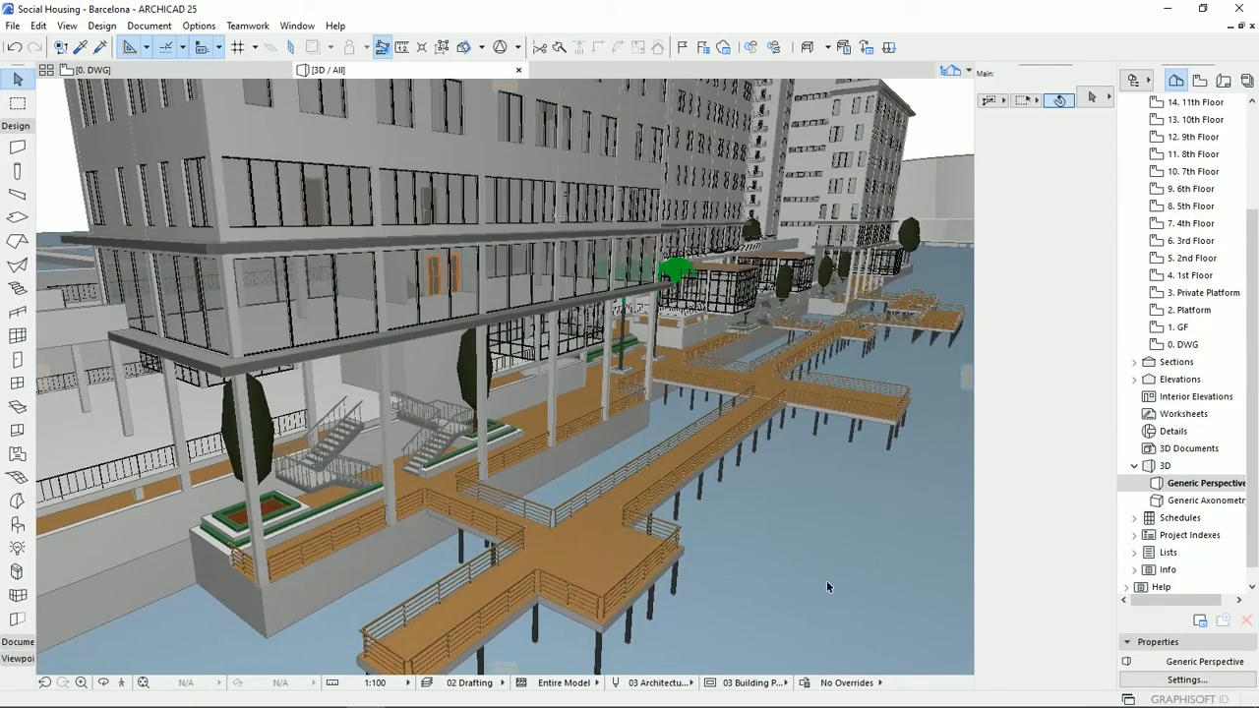
middle_click_drag(809, 377, 633, 419, "shift")
middle_click_drag(753, 495, 769, 492, "shift")
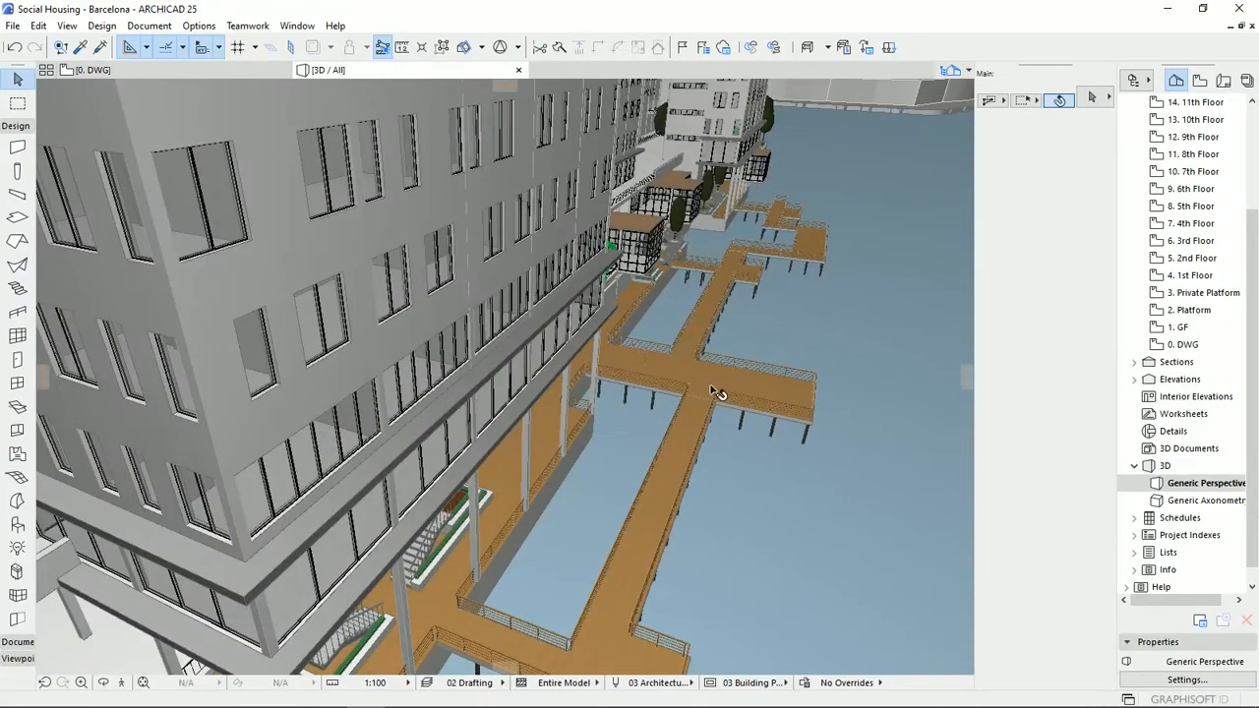
middle_click_drag(723, 391, 678, 373, "shift")
middle_click_drag(509, 429, 666, 436, "shift")
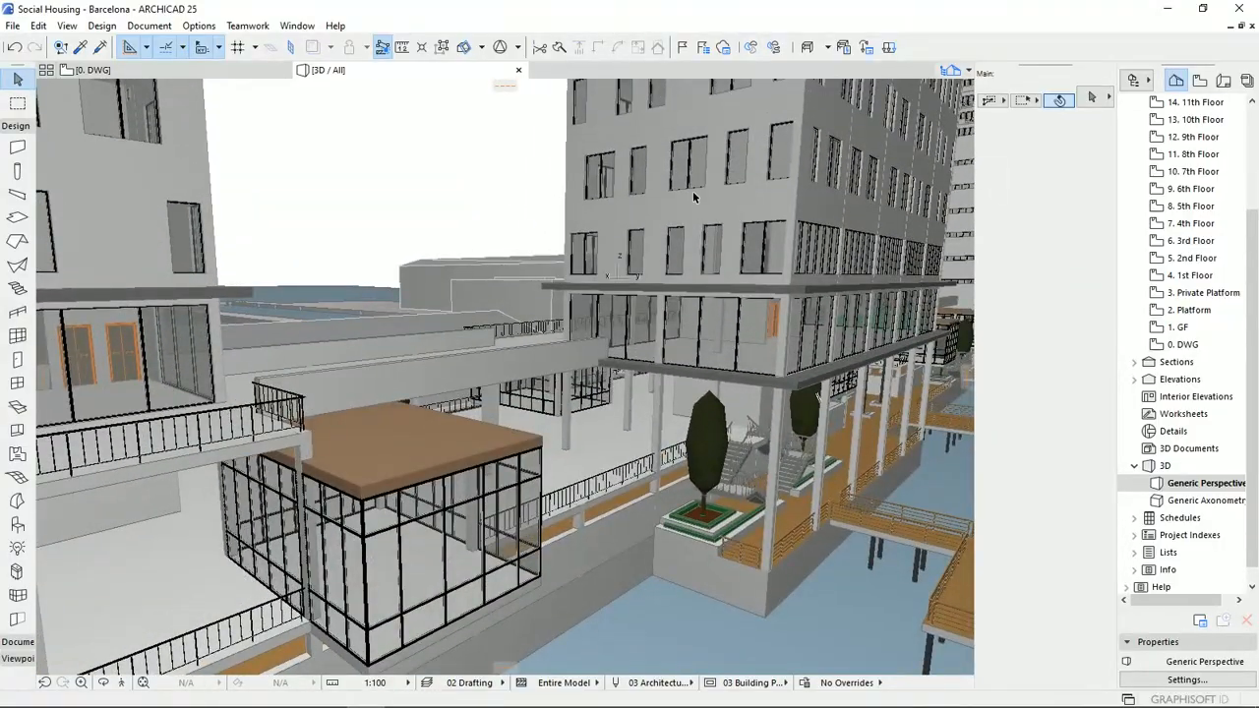
Examine the glass pavilion and the raised platforms connecting the first two apartment blocks.
middle_click_drag(758, 250, 705, 306, "shift")
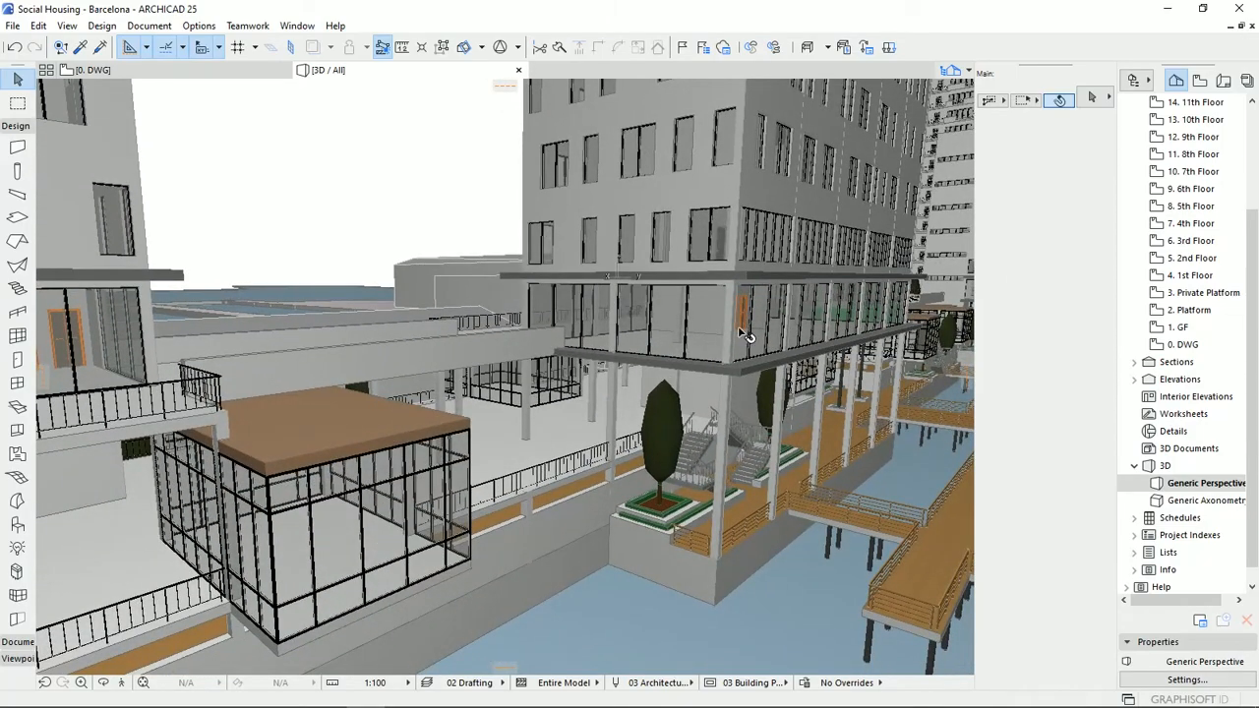
middle_click_drag(661, 341, 536, 342, "shift")
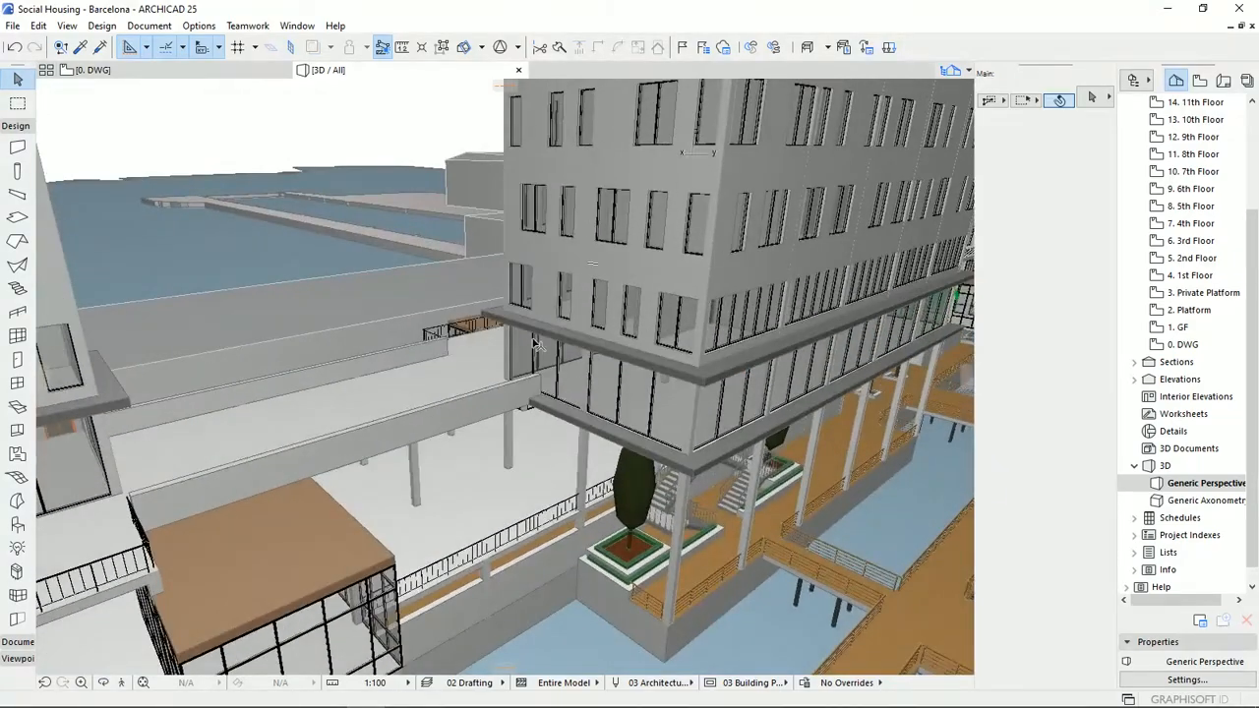
middle_click_drag(396, 412, 632, 281)
scroll(679, 348, "down", 4)
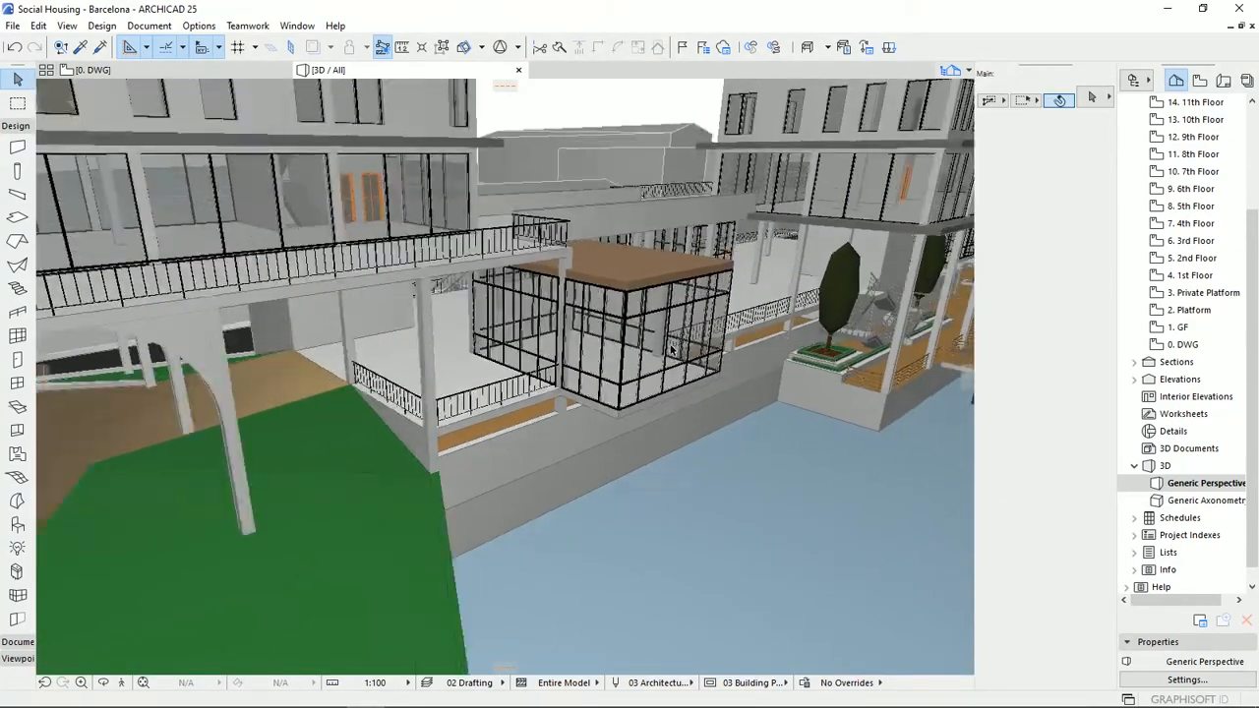
middle_click_drag(678, 348, 685, 455)
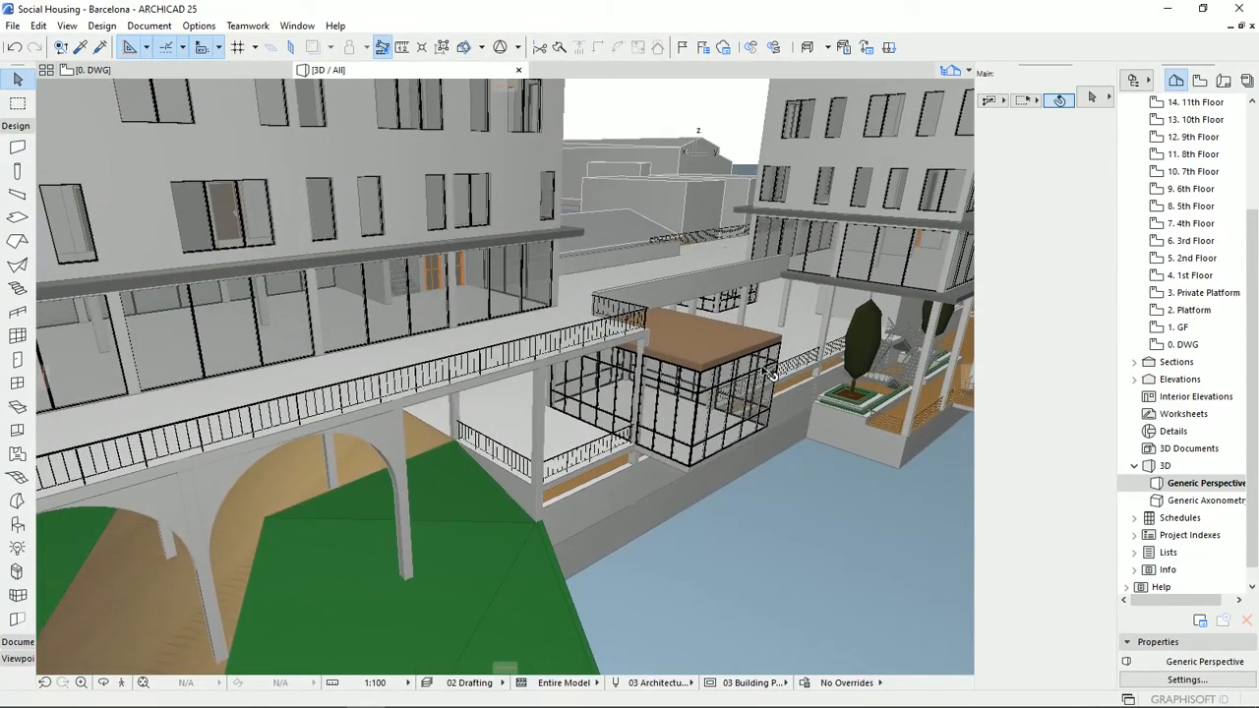
scroll(762, 368, "down", 5)
middle_click_drag(754, 362, 626, 387)
scroll(626, 387, "down", 3)
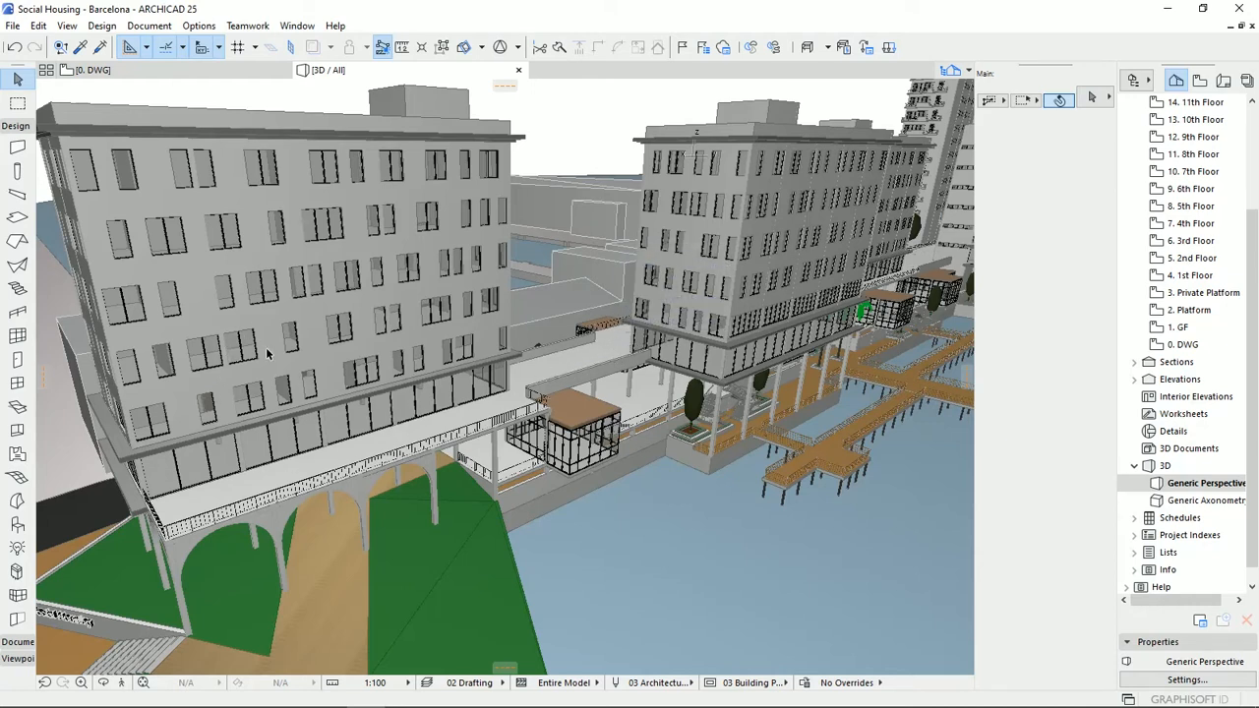
Examine the high-rise tower from all sides and the street side of the row of apartment blocks.
middle_click_drag(832, 216, 565, 419)
middle_click_drag(805, 251, 647, 367)
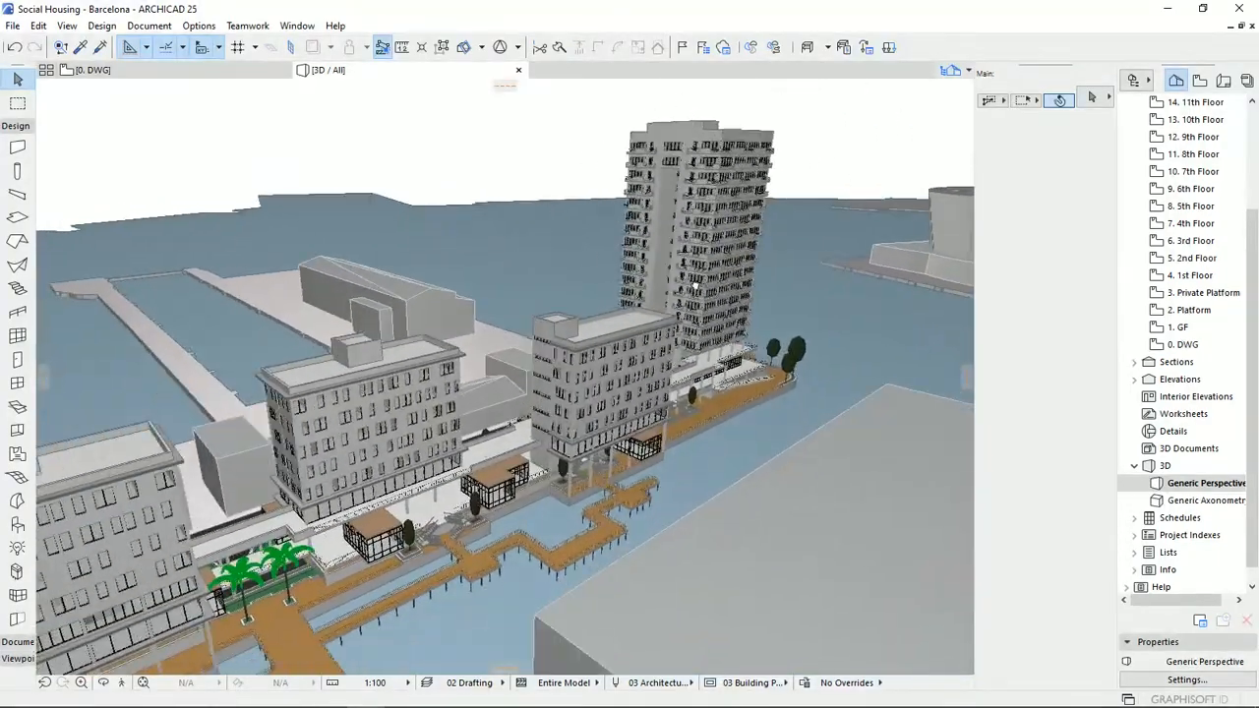
scroll(647, 370, "down", 3)
scroll(837, 357, "up", 5)
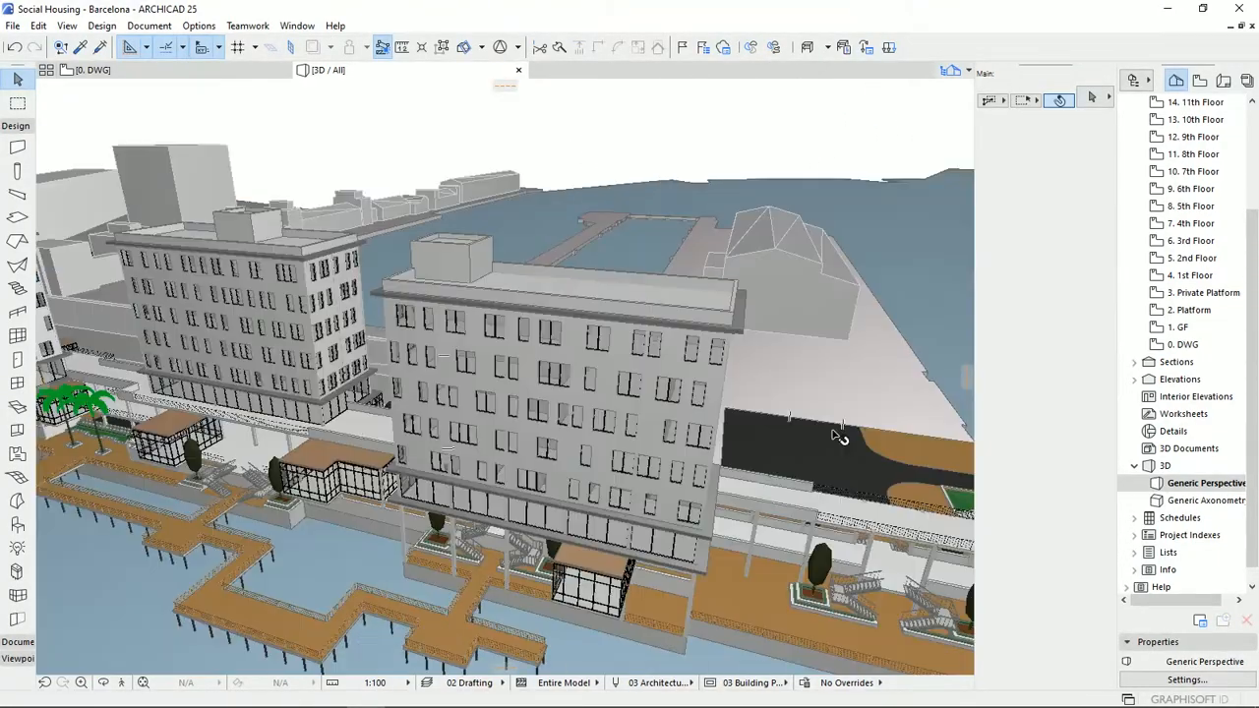
scroll(594, 461, "up", 3)
middle_click_drag(595, 461, 463, 477)
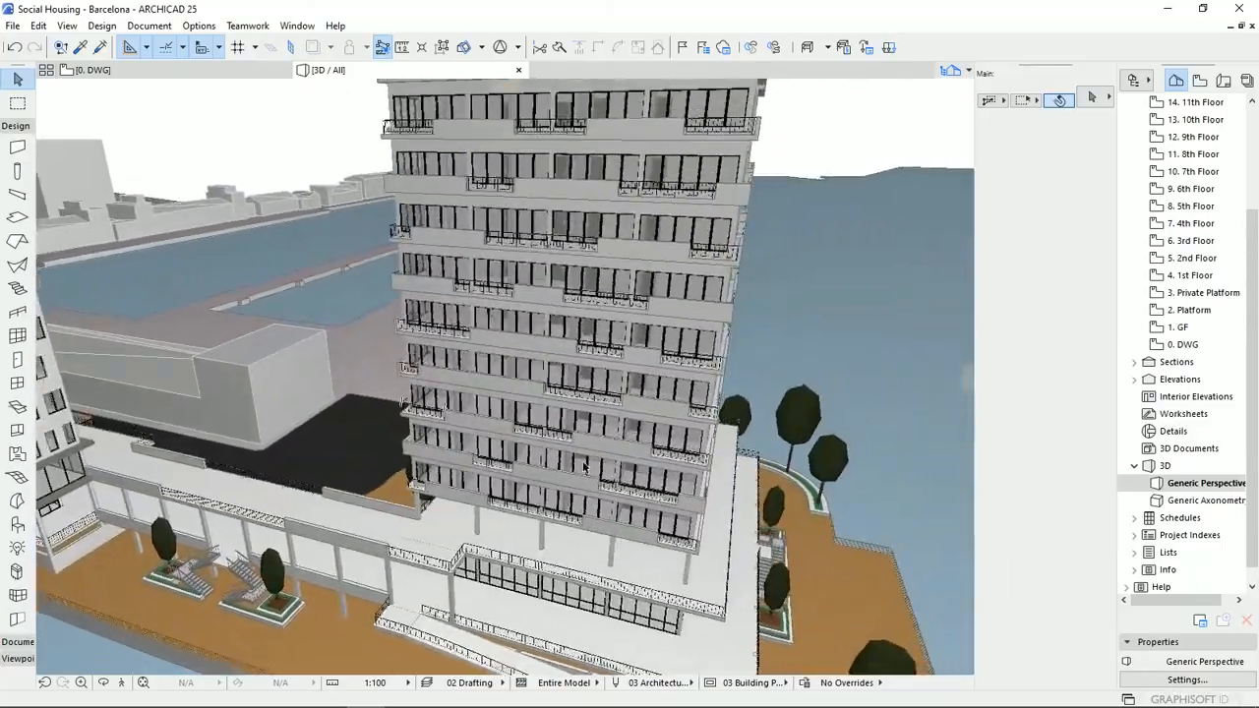
scroll(587, 466, "down", 3)
middle_click_drag(587, 492, 447, 515)
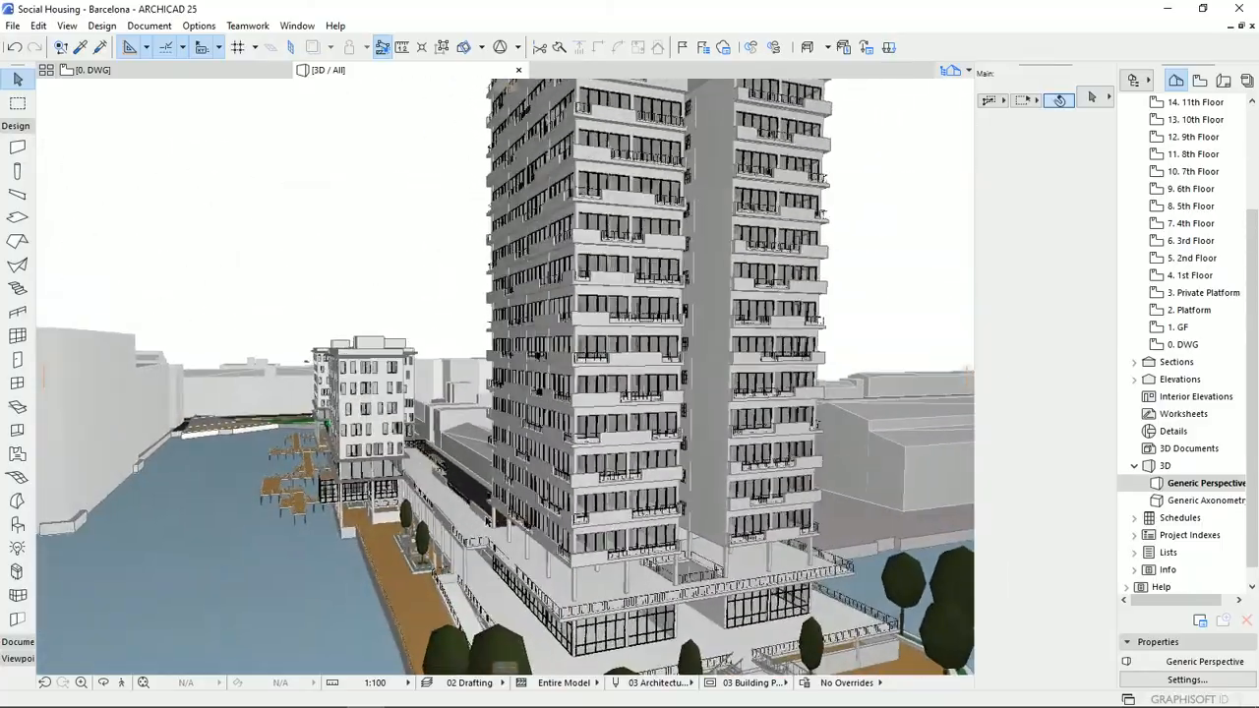
scroll(532, 542, "down", 2)
middle_click_drag(659, 545, 451, 500, "shift")
middle_click_drag(610, 457, 448, 551, "shift")
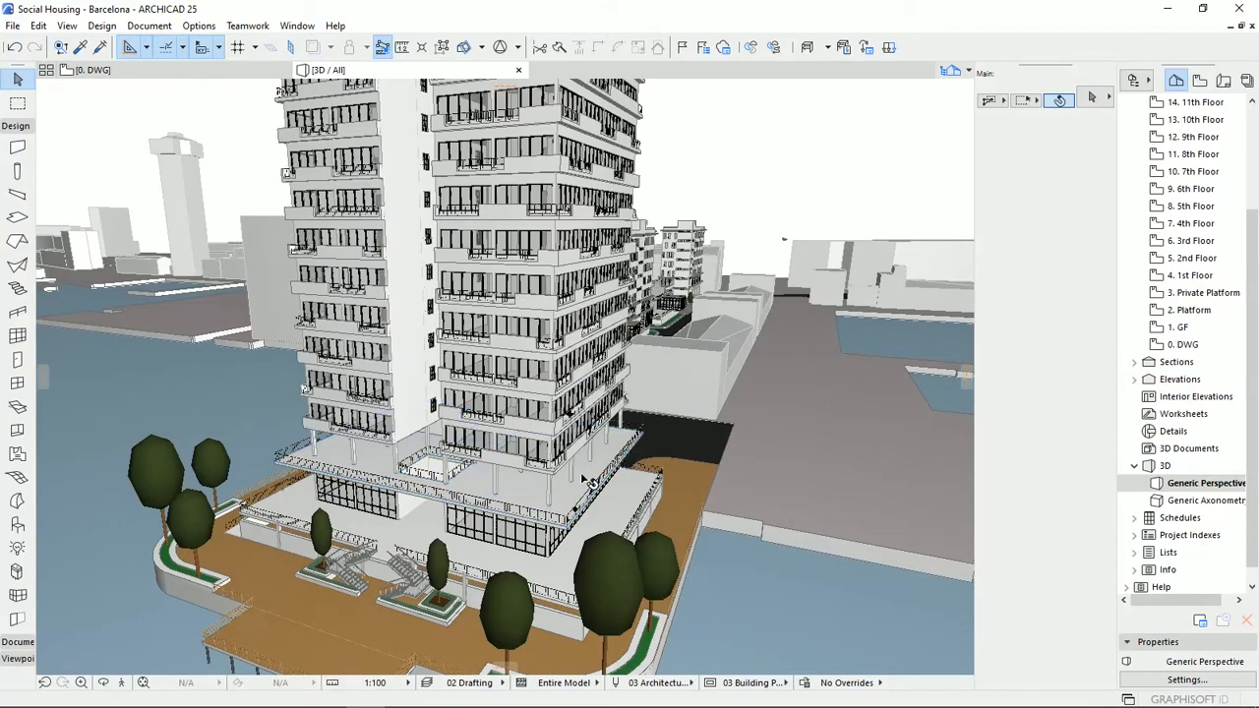
middle_click_drag(558, 386, 623, 500, "shift")
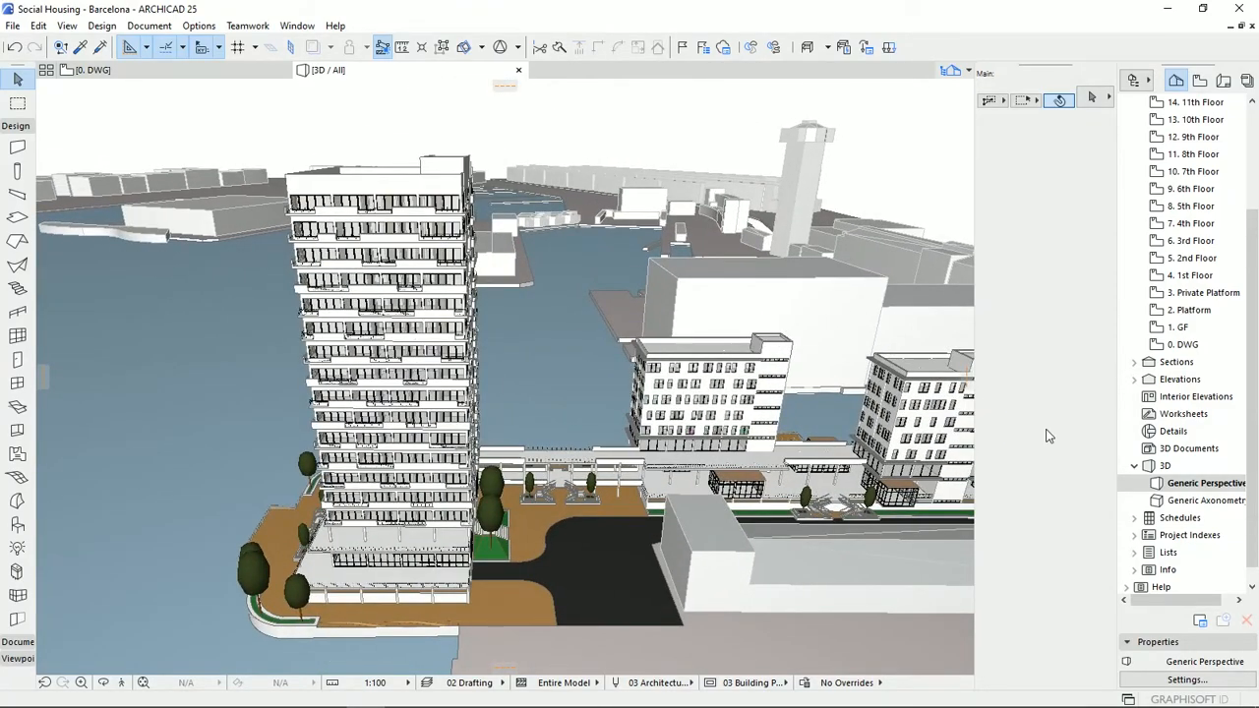
middle_click_drag(842, 506, 641, 592, "shift")
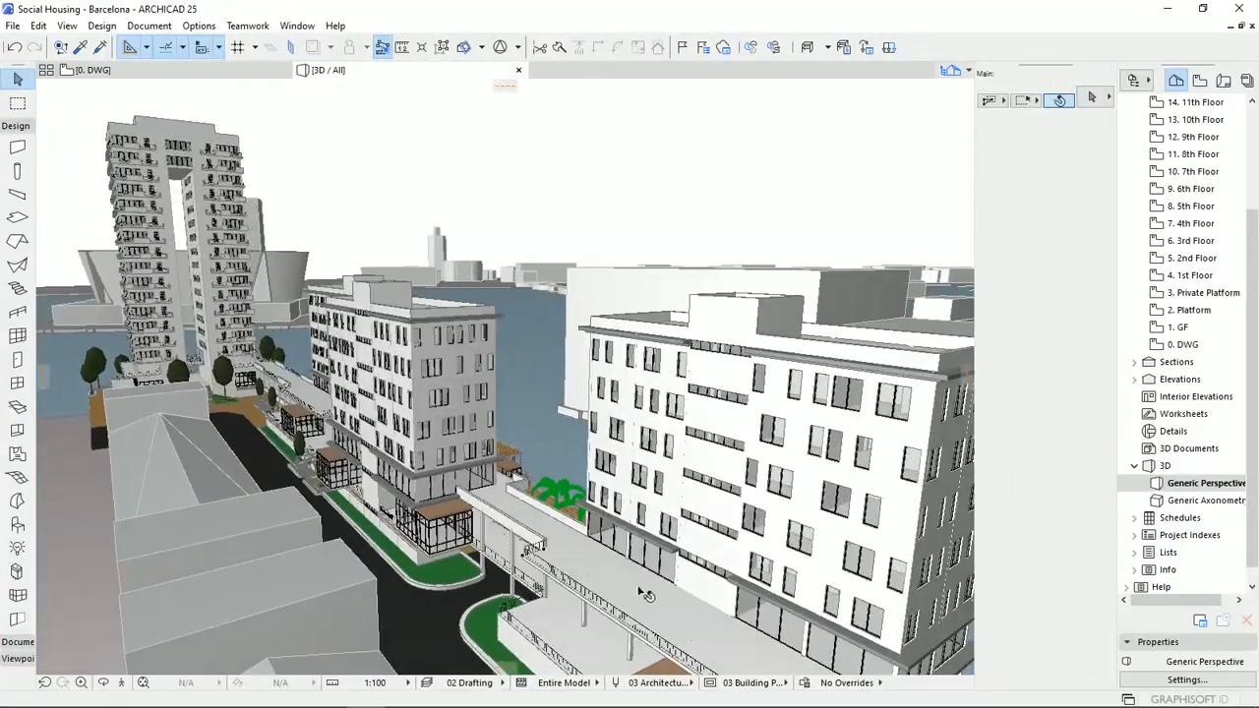
middle_click_drag(758, 541, 610, 356, "shift")
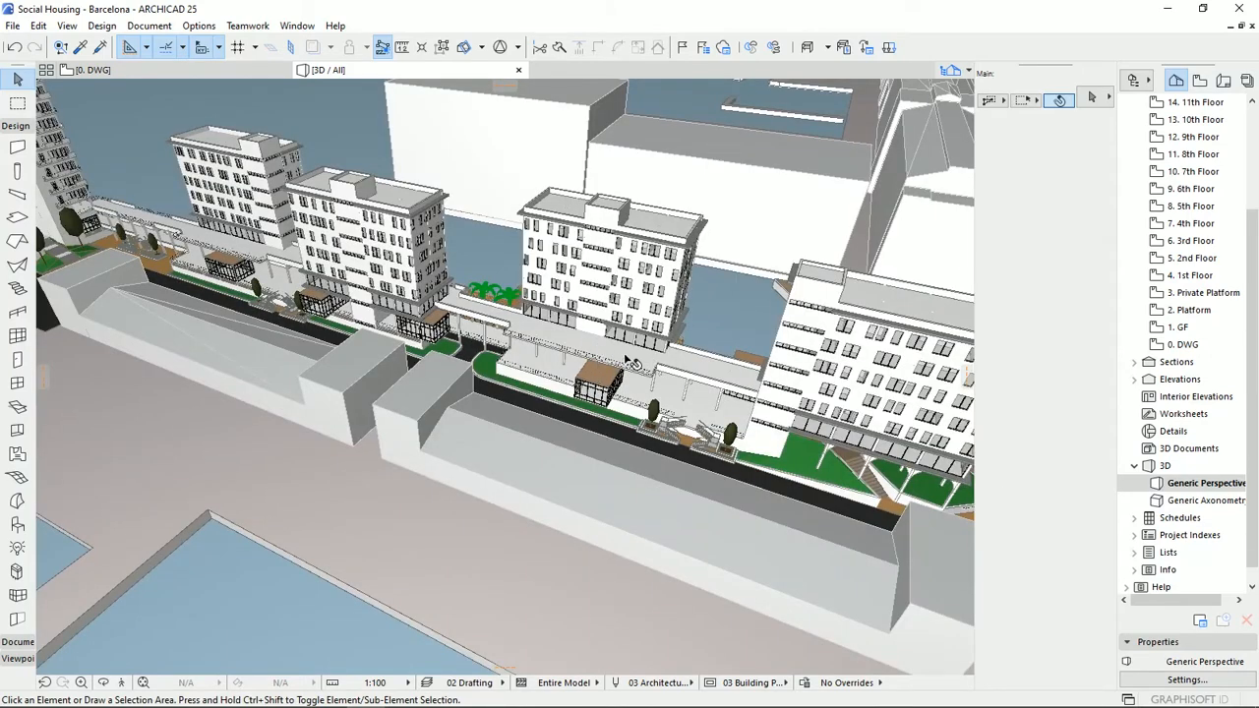
middle_click_drag(639, 362, 1038, 411, "shift")
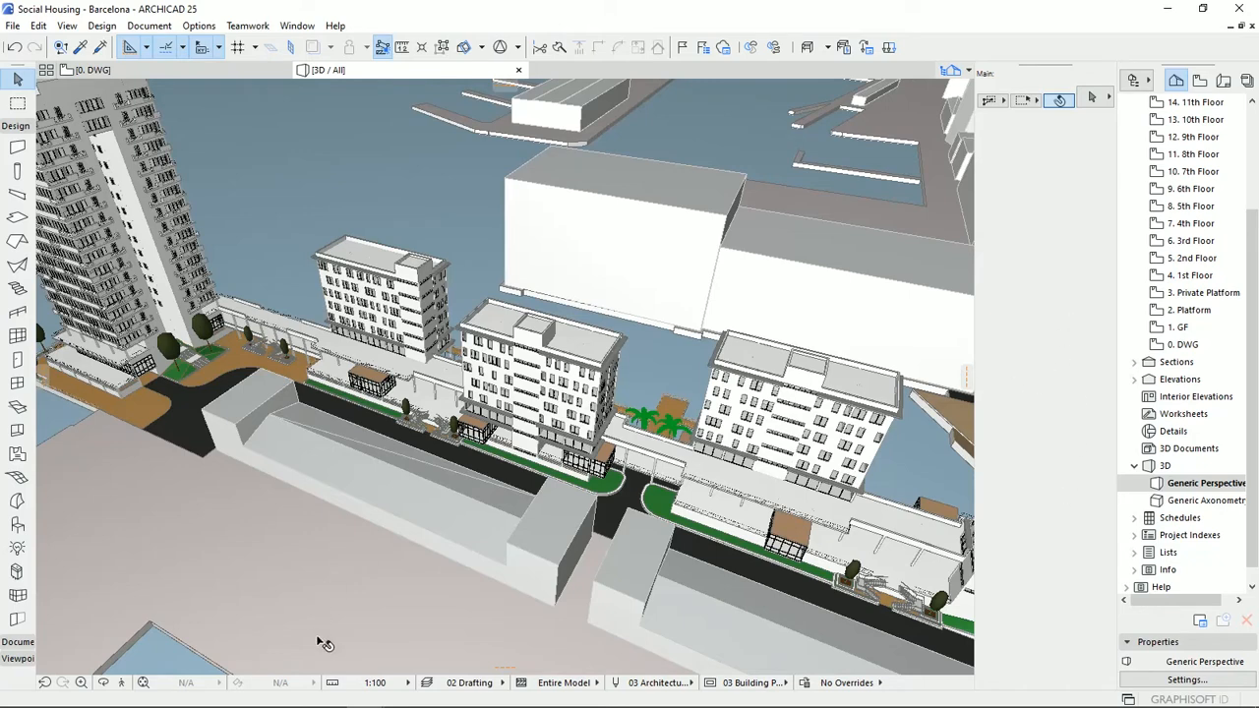
Switch to the empty Untitled ARCHICAD project and its ground floor plan.
mouse_move(331, 703)
mouse_move(368, 697)
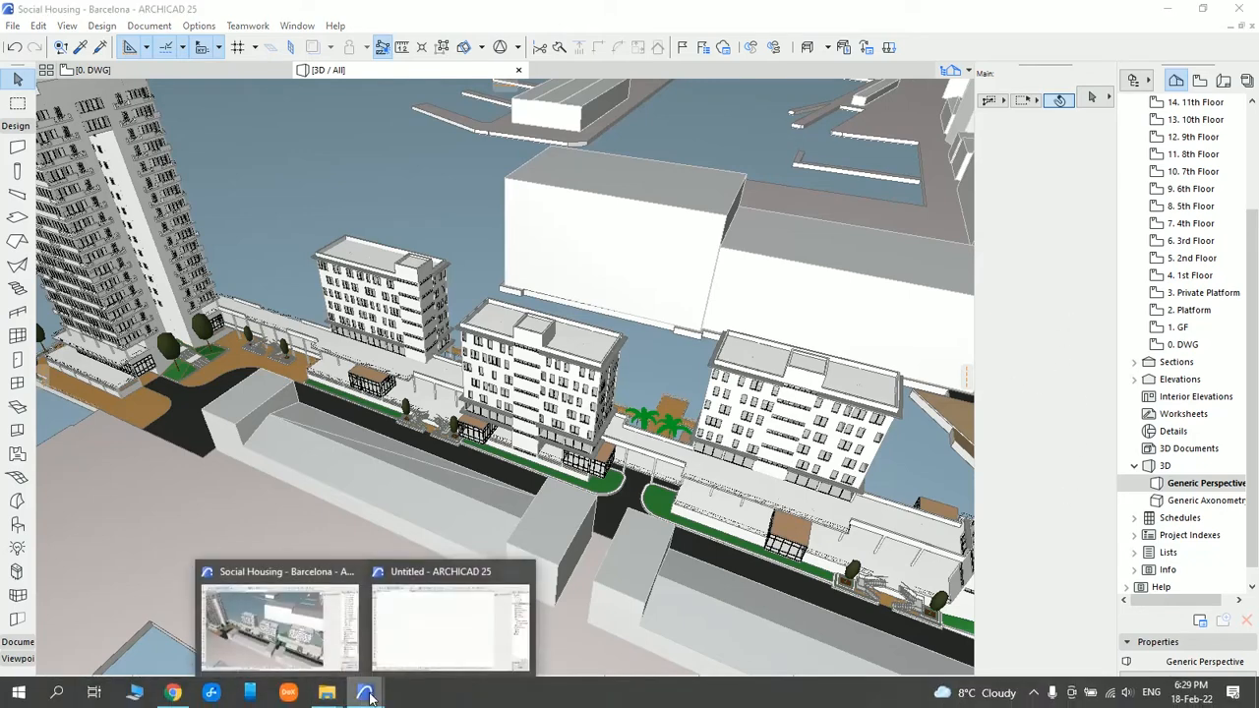
left_click(408, 649)
left_click_drag(411, 531, 553, 493)
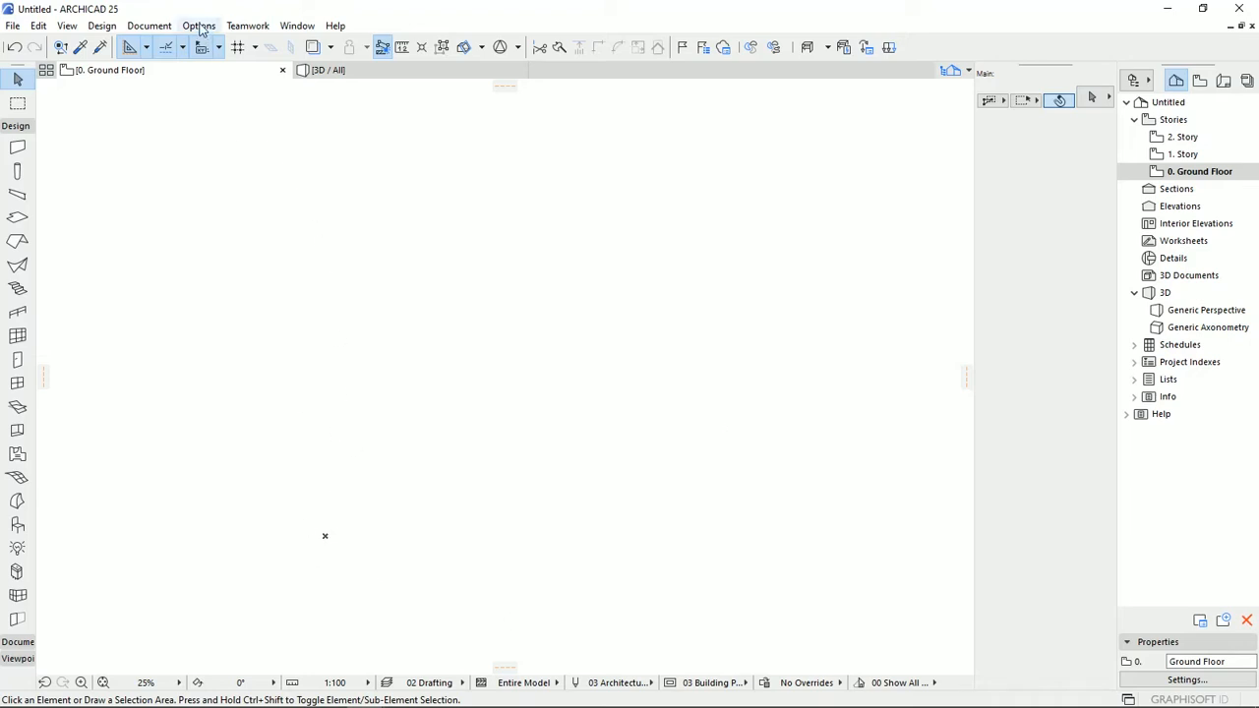
Review the project's working units and accept meter-based length, area, volume and layout units with two decimals.
left_click(198, 26)
mouse_move(295, 218)
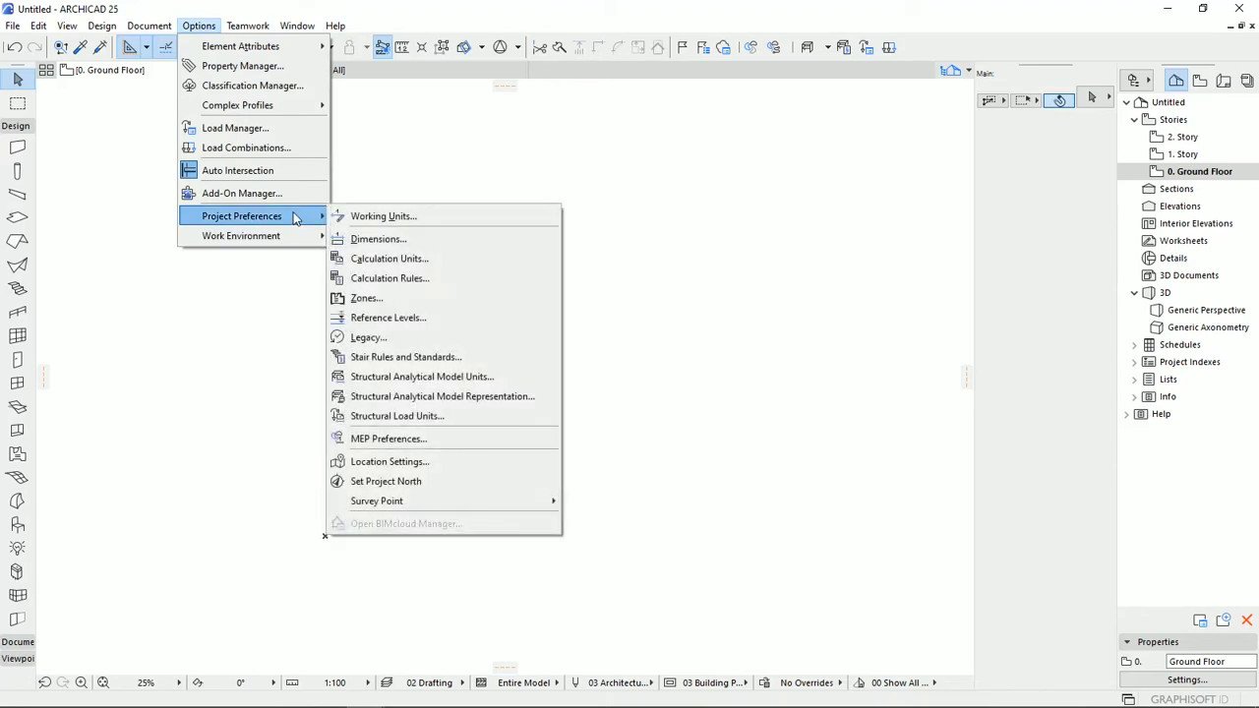
left_click(378, 216)
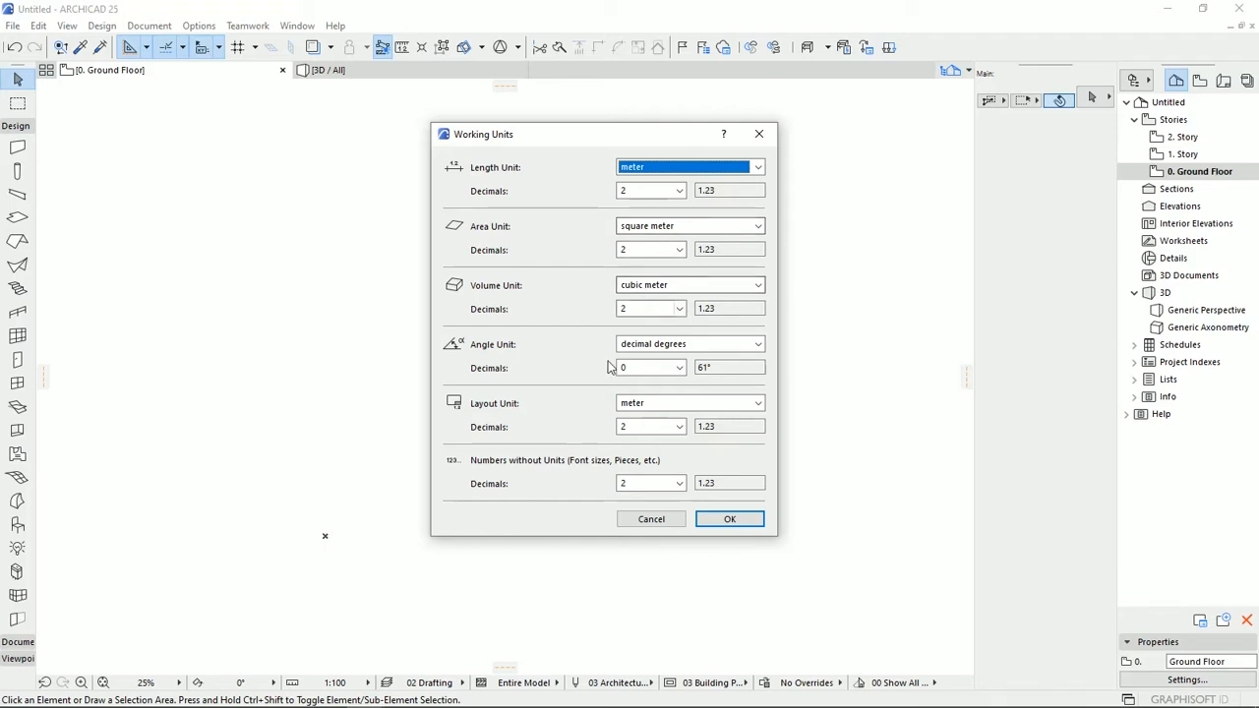
left_click(726, 521)
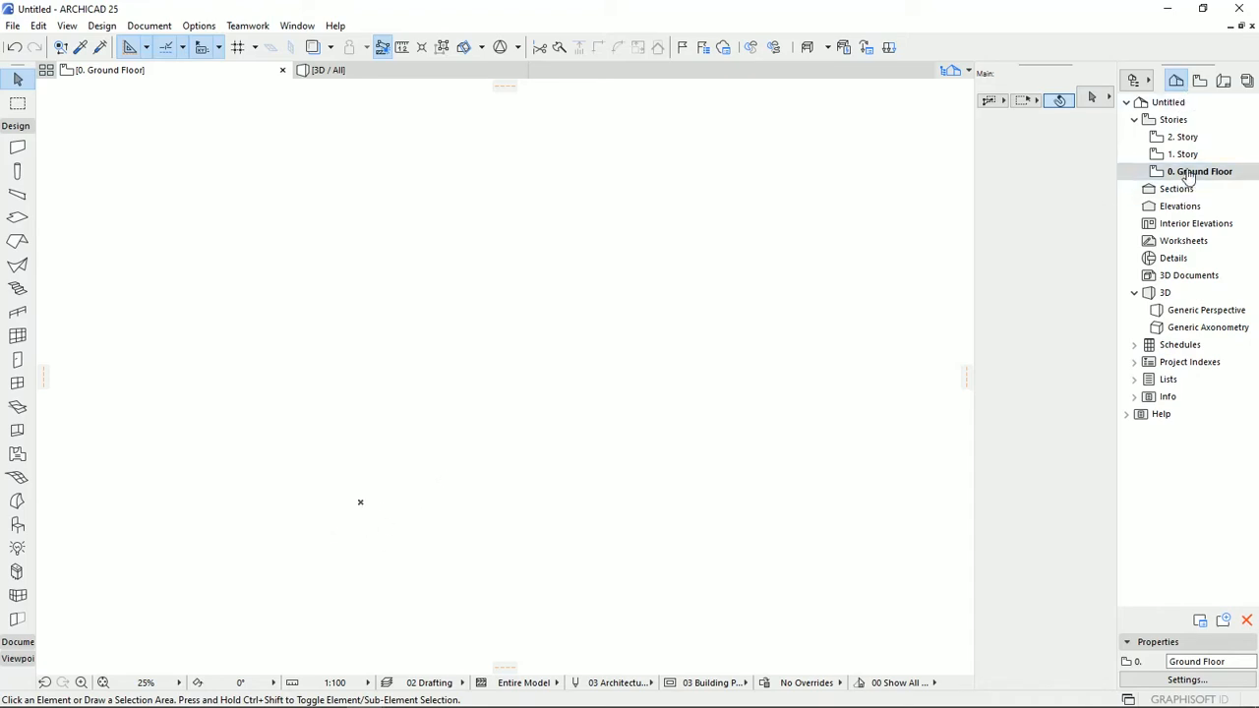
Open the story settings from the Ground Floor story.
left_click(1134, 119)
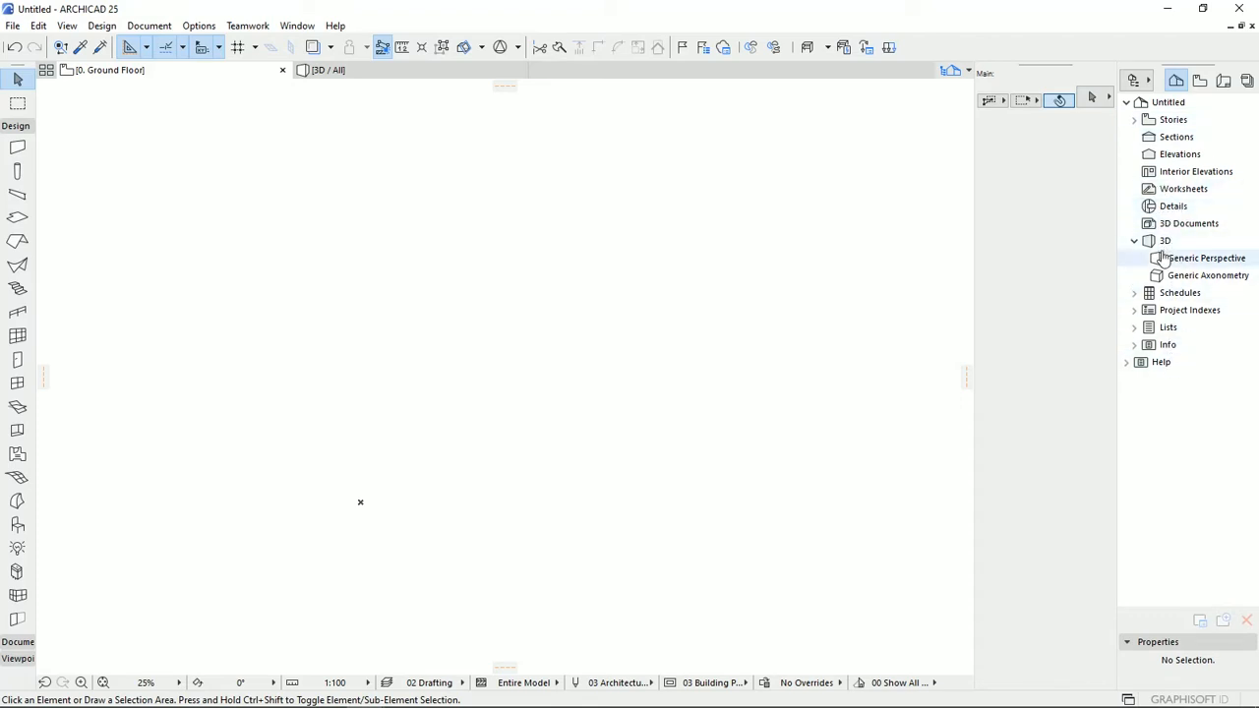
double_click(1175, 119)
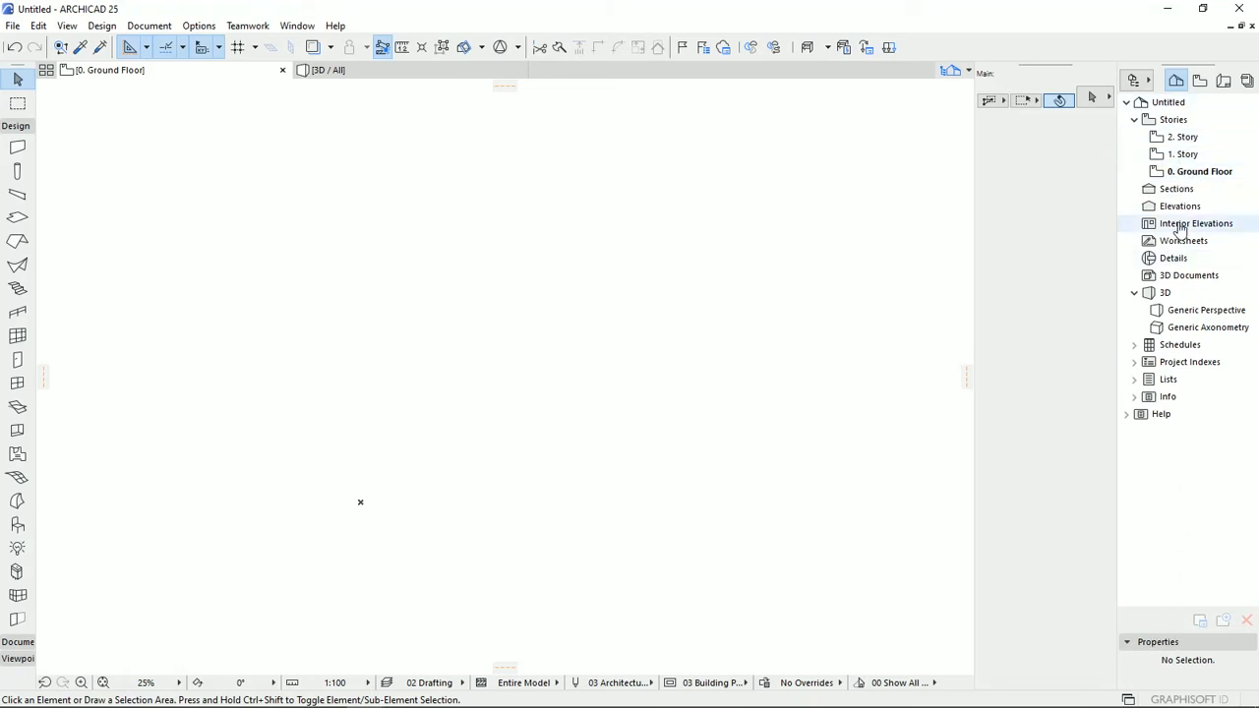
left_click(1185, 173)
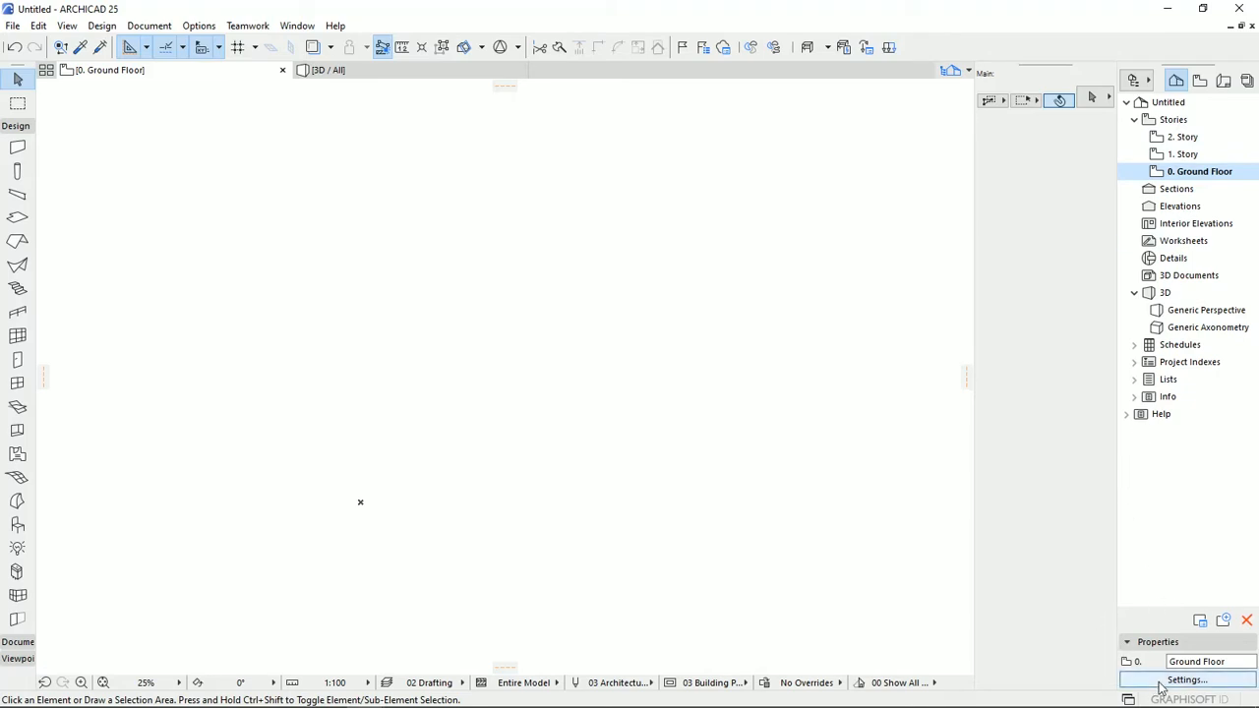
left_click(1187, 680)
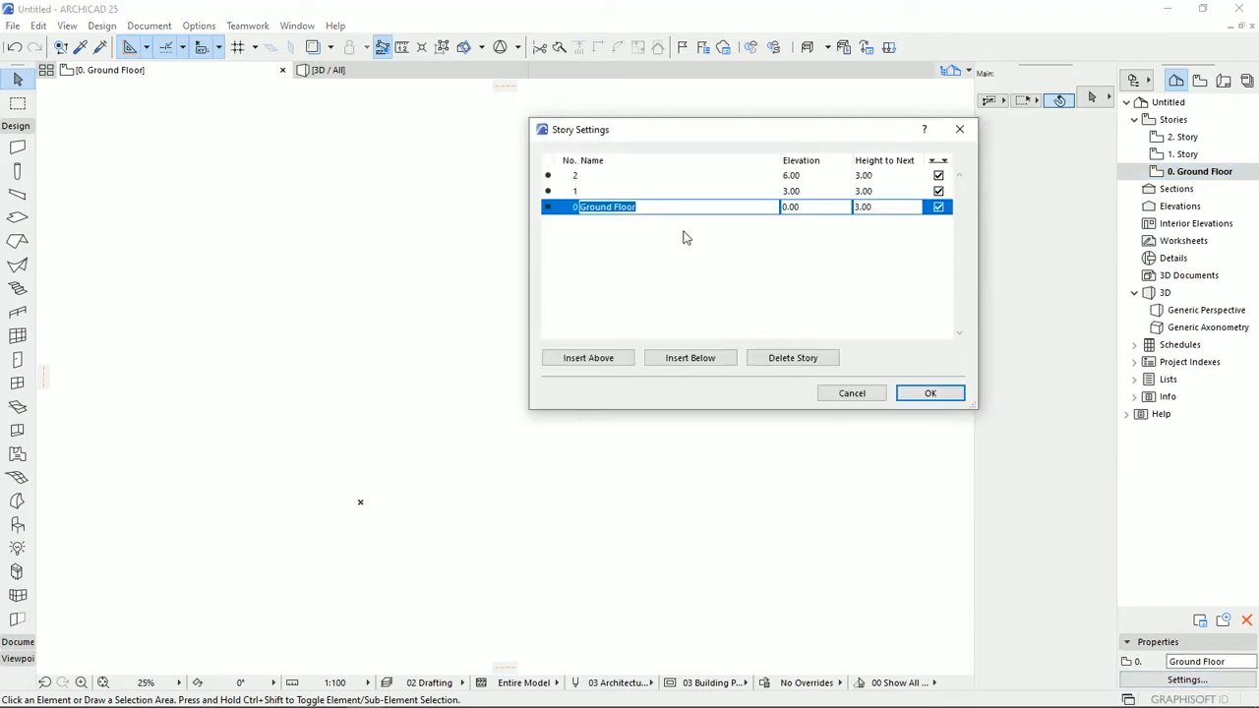
left_click_drag(673, 140, 425, 171)
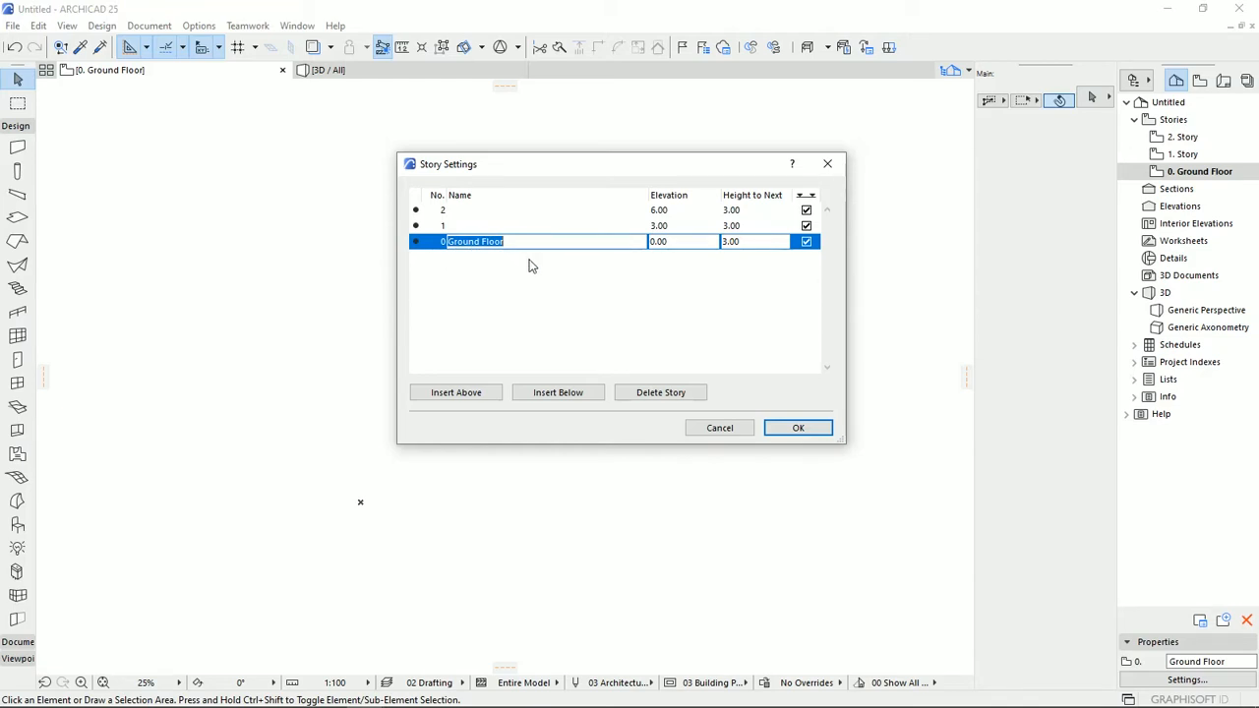
Set the Ground Floor's height to the next story to 2.80.
left_click(675, 242)
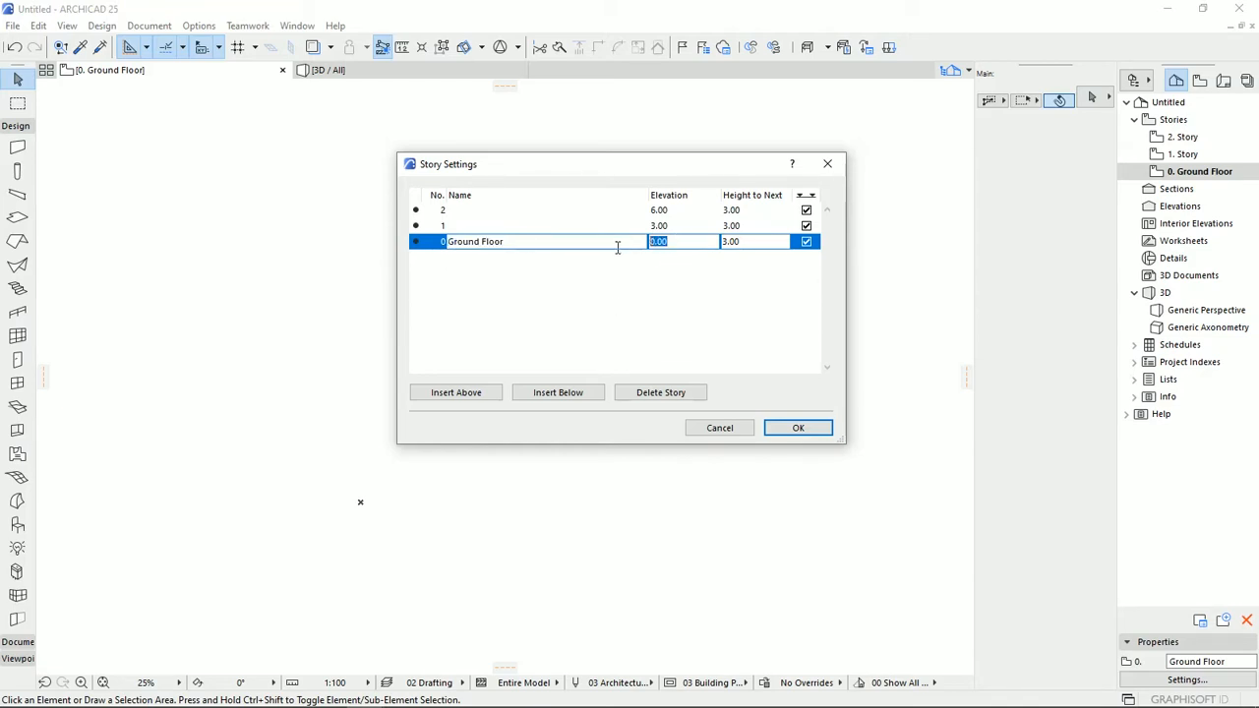
left_click(702, 273)
key("Tab")
type("2")
key("Return")
Name story 1 "Common Areas" and set its height to the next story to 4.00.
left_click(470, 226)
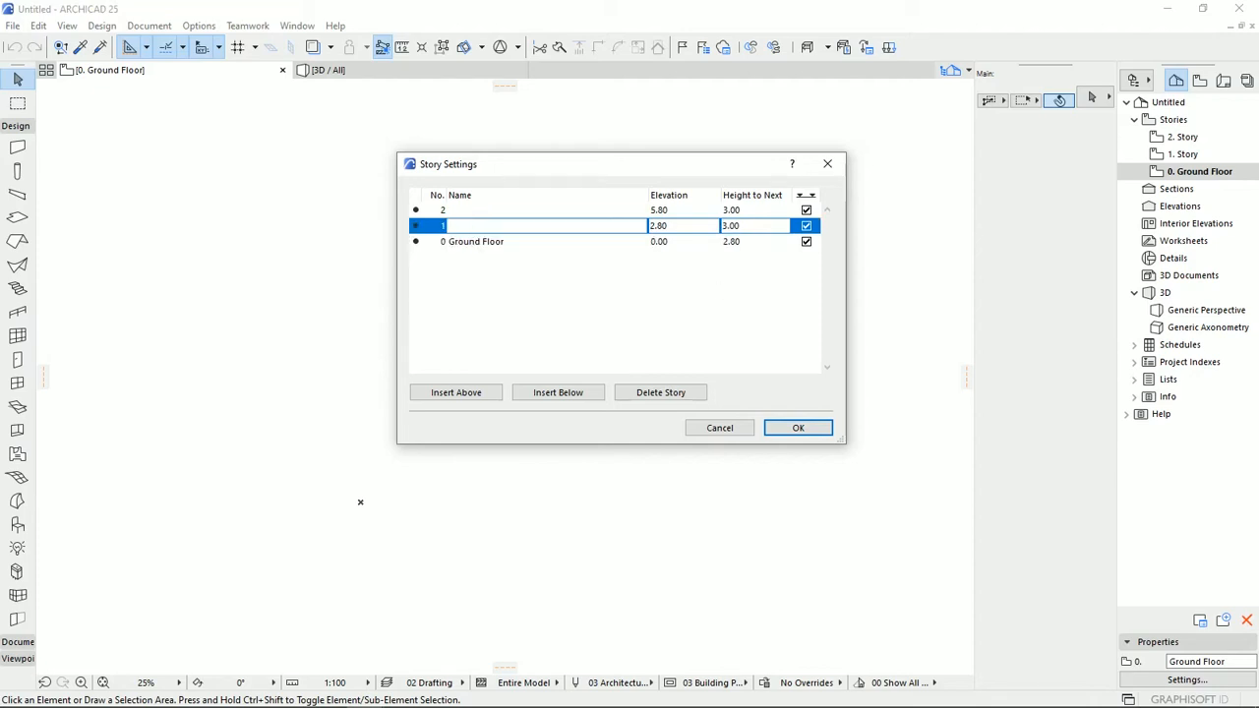
type("Common Areas")
left_click(657, 226)
left_click(748, 225)
type("4")
key("Return")
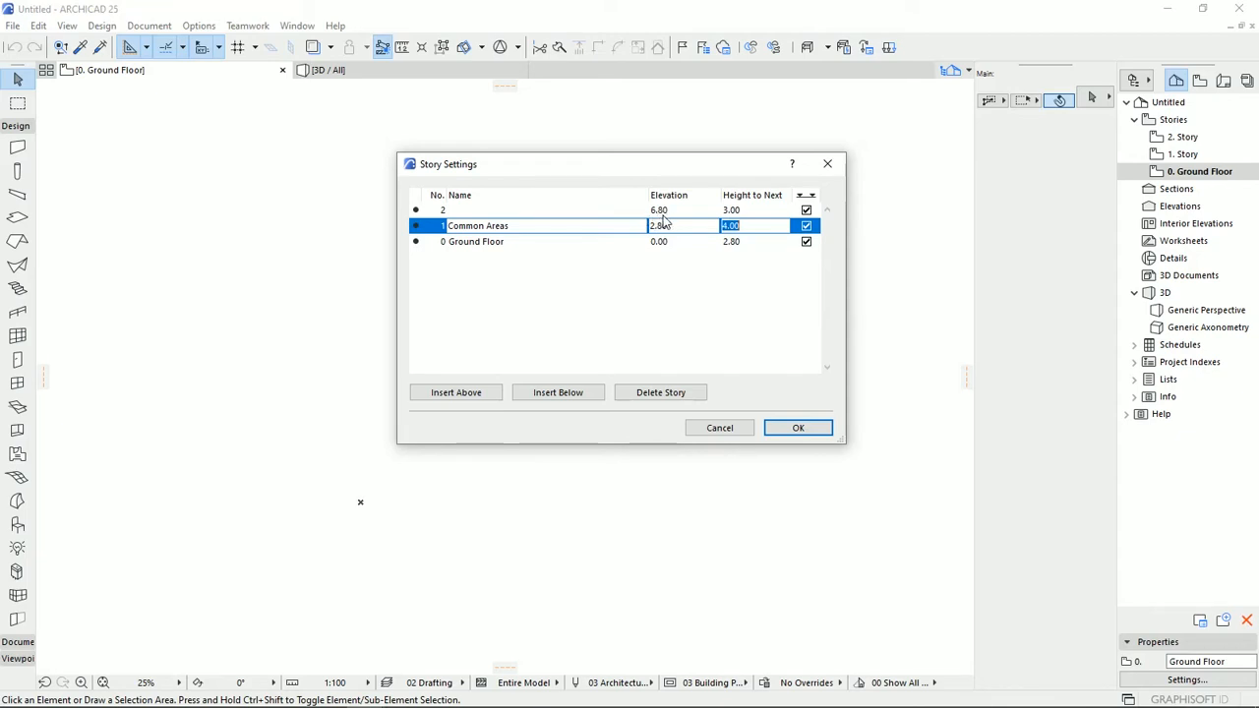
Name story 2 "1st Floor" and set its height to the next story to 3.20.
left_click(500, 211)
left_click(495, 210)
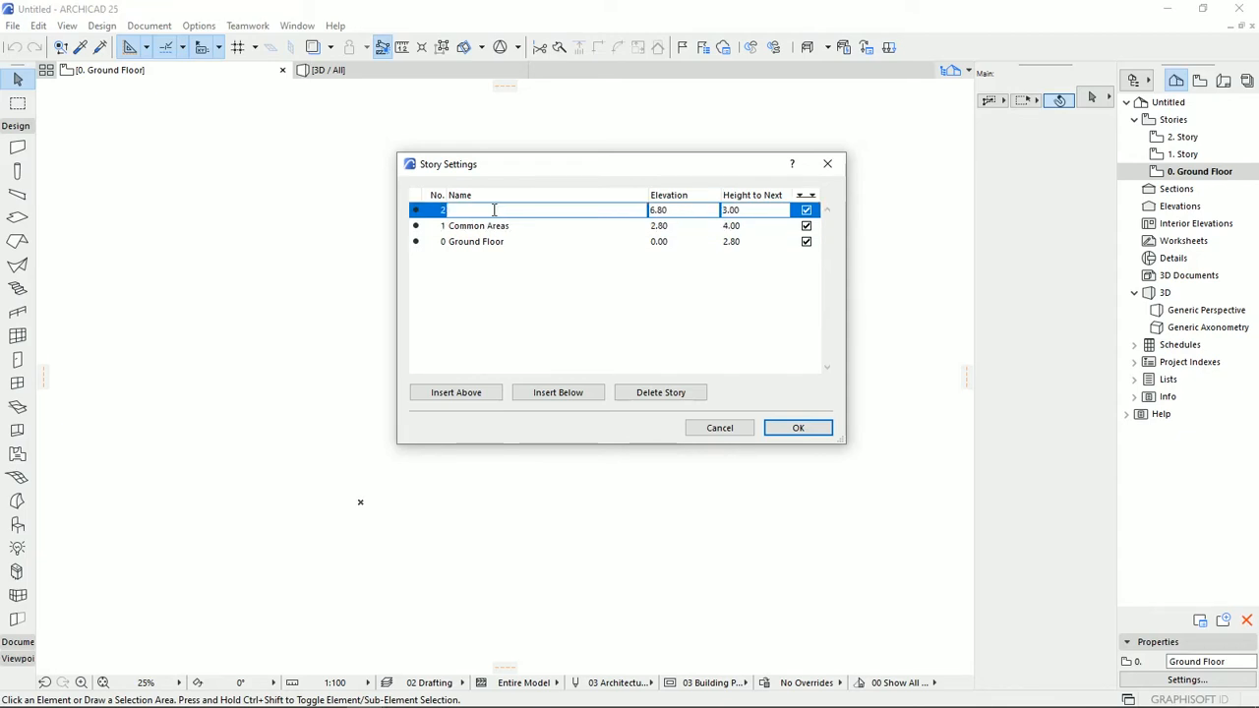
type("1st Floor")
left_click_drag(742, 209, 728, 210)
type("2")
left_click(733, 310)
Insert a story above the 1st Floor and name it "2nd floor".
left_click(462, 241)
left_click(452, 211)
left_click(483, 394)
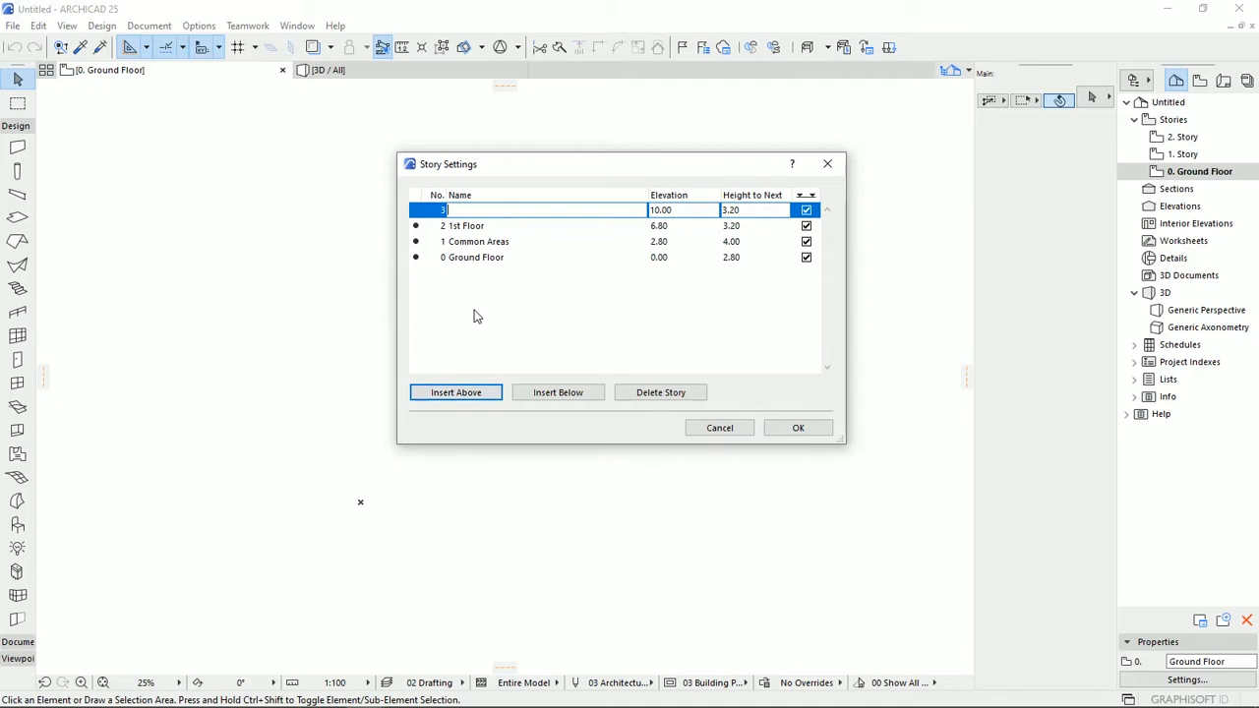
type("2")
key("Return")
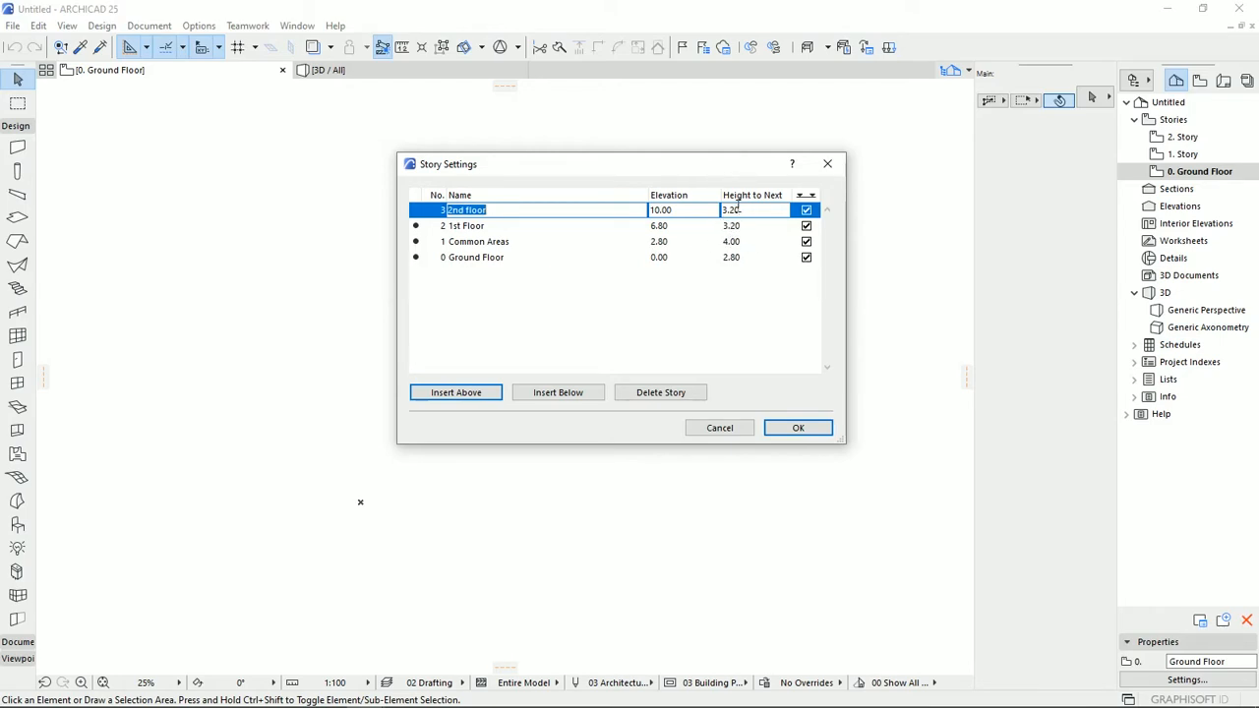
Insert a blank story above Common Areas and delete it again.
left_click(473, 230)
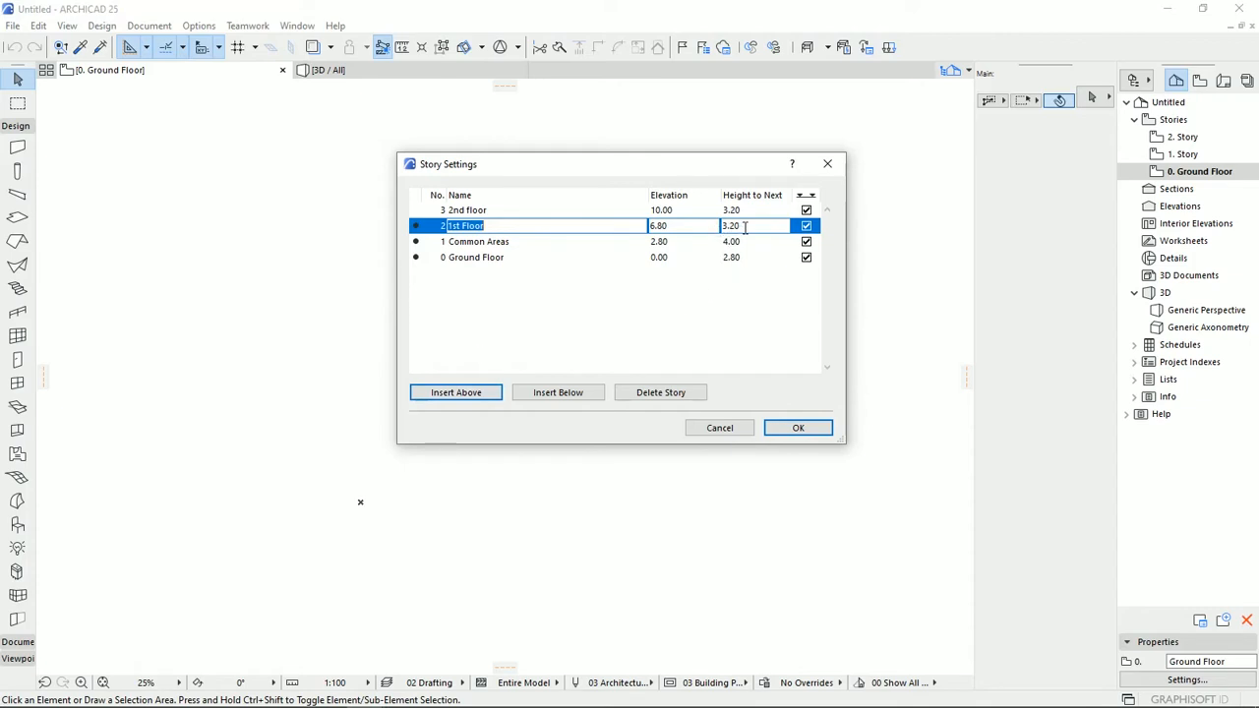
left_click(455, 246)
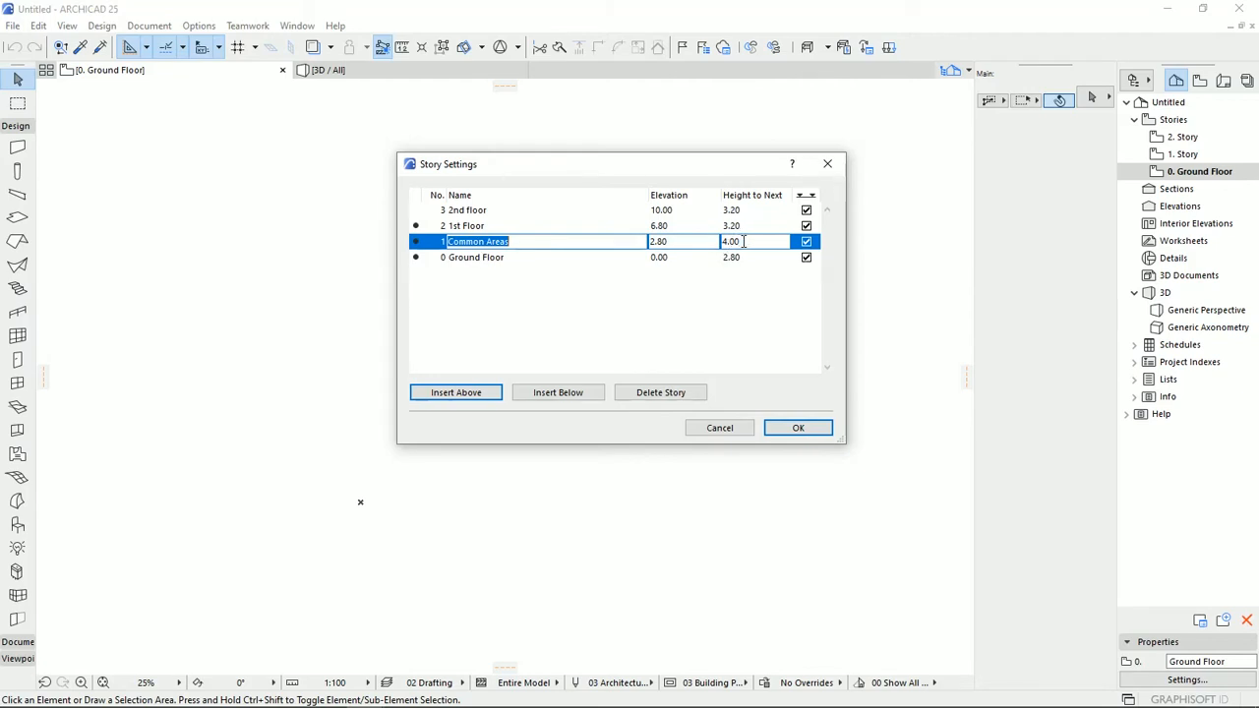
left_click(461, 398)
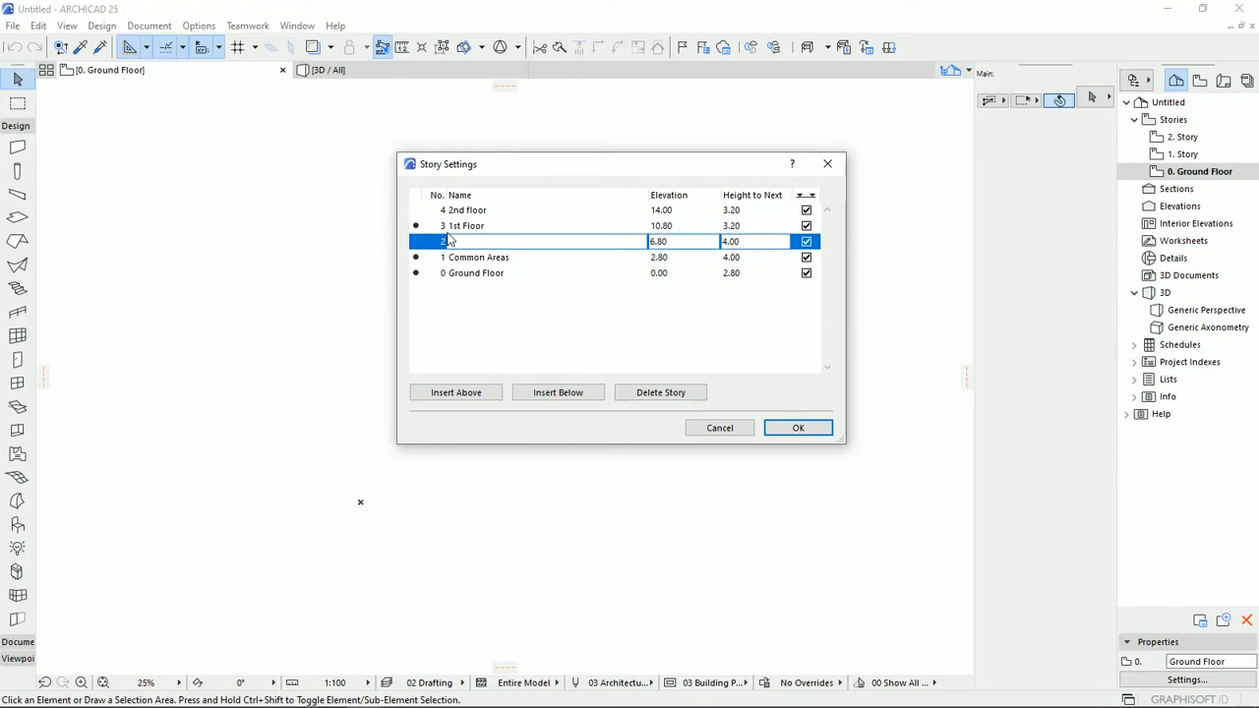
left_click(646, 394)
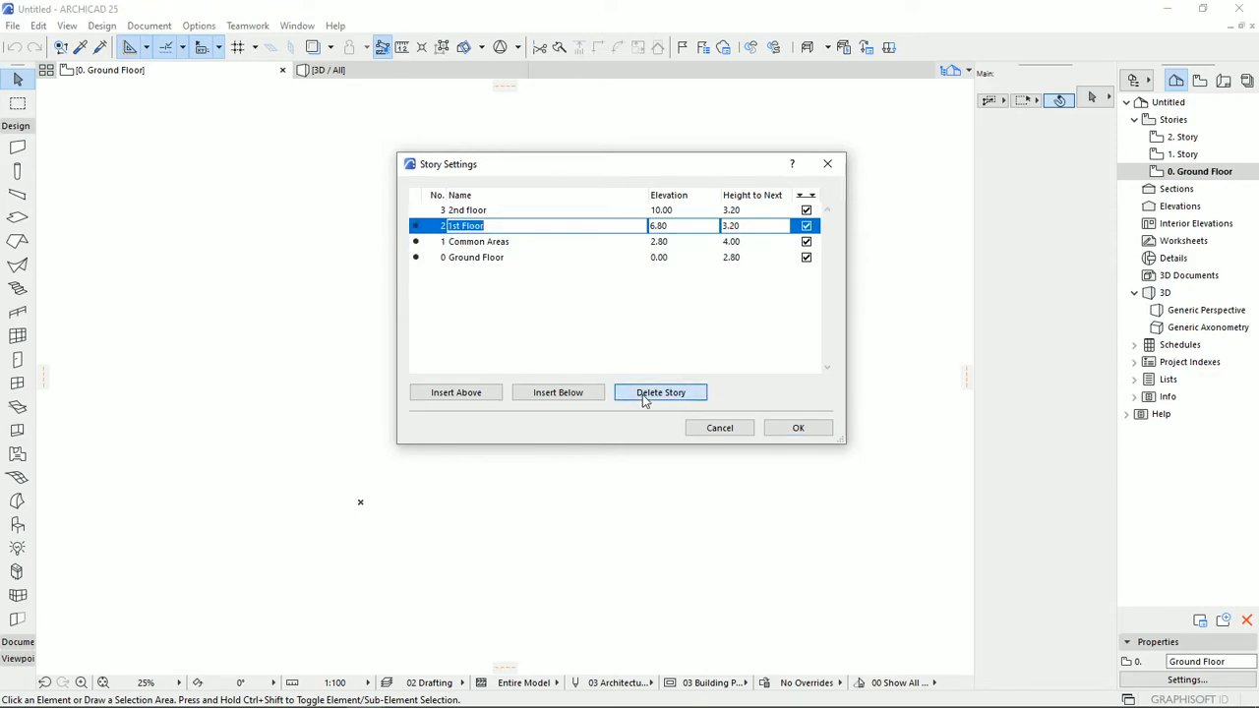
Insert an unnamed story below the Ground Floor and accept the story settings.
left_click(483, 263)
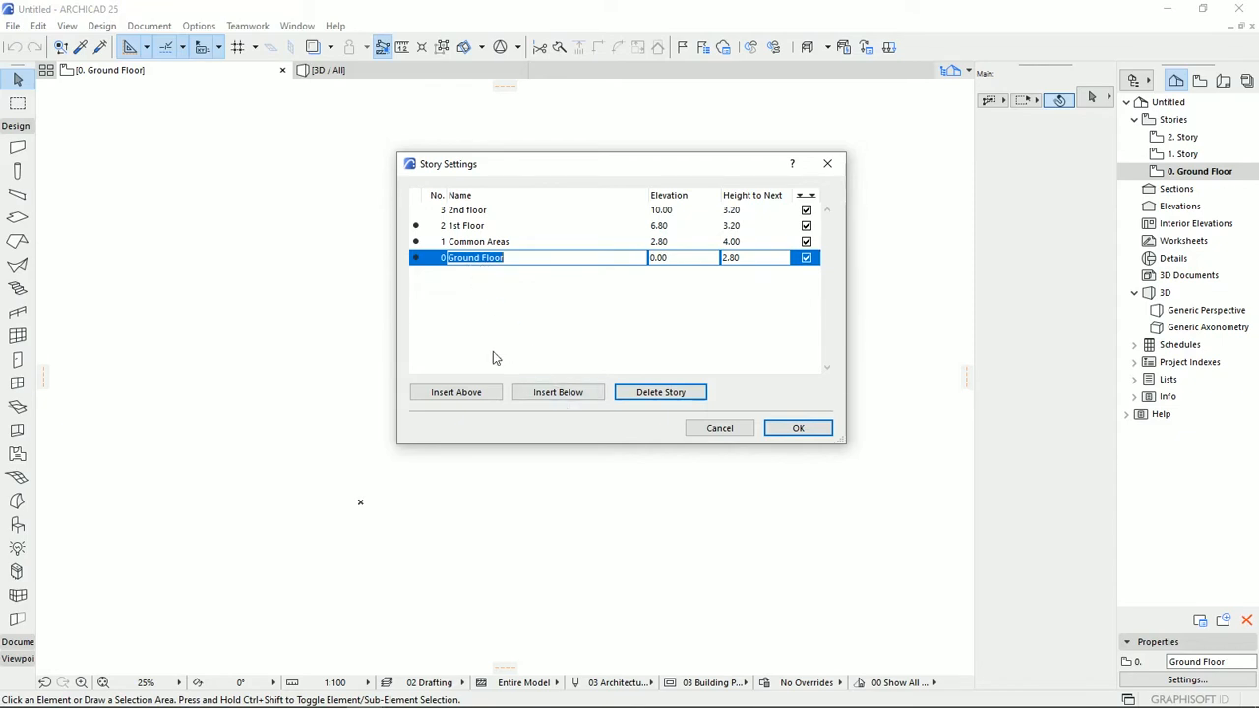
left_click(544, 398)
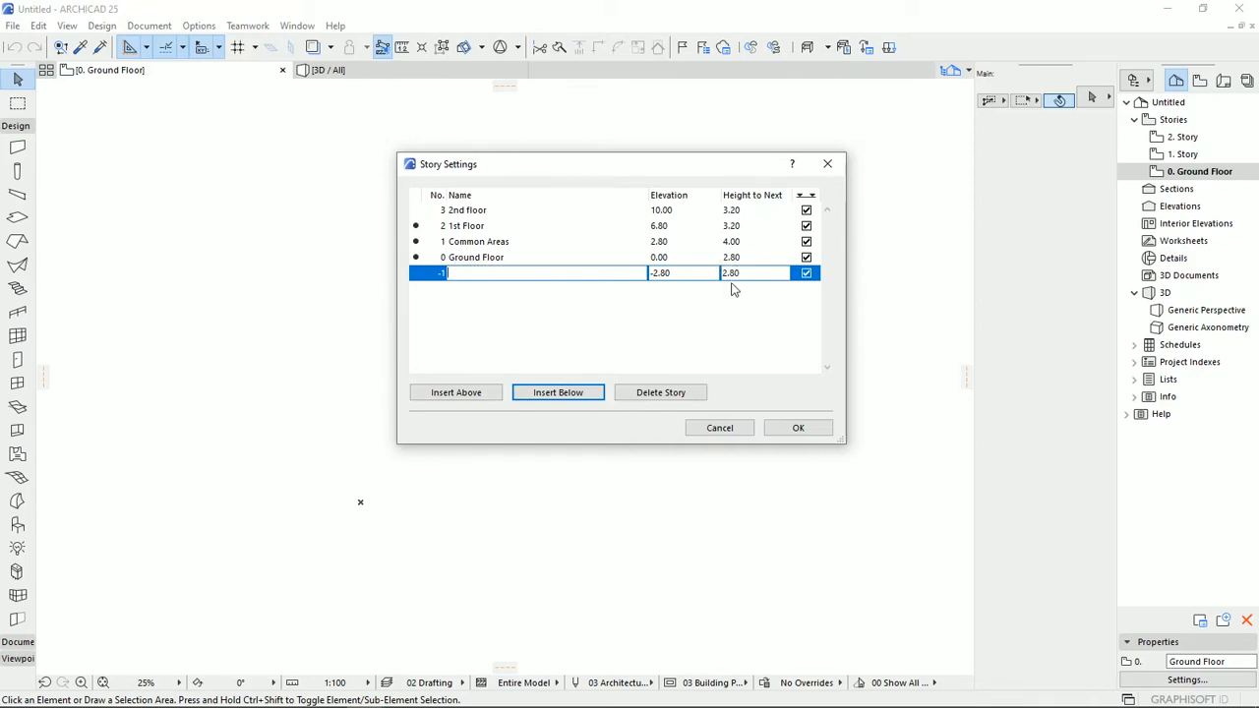
left_click(793, 430)
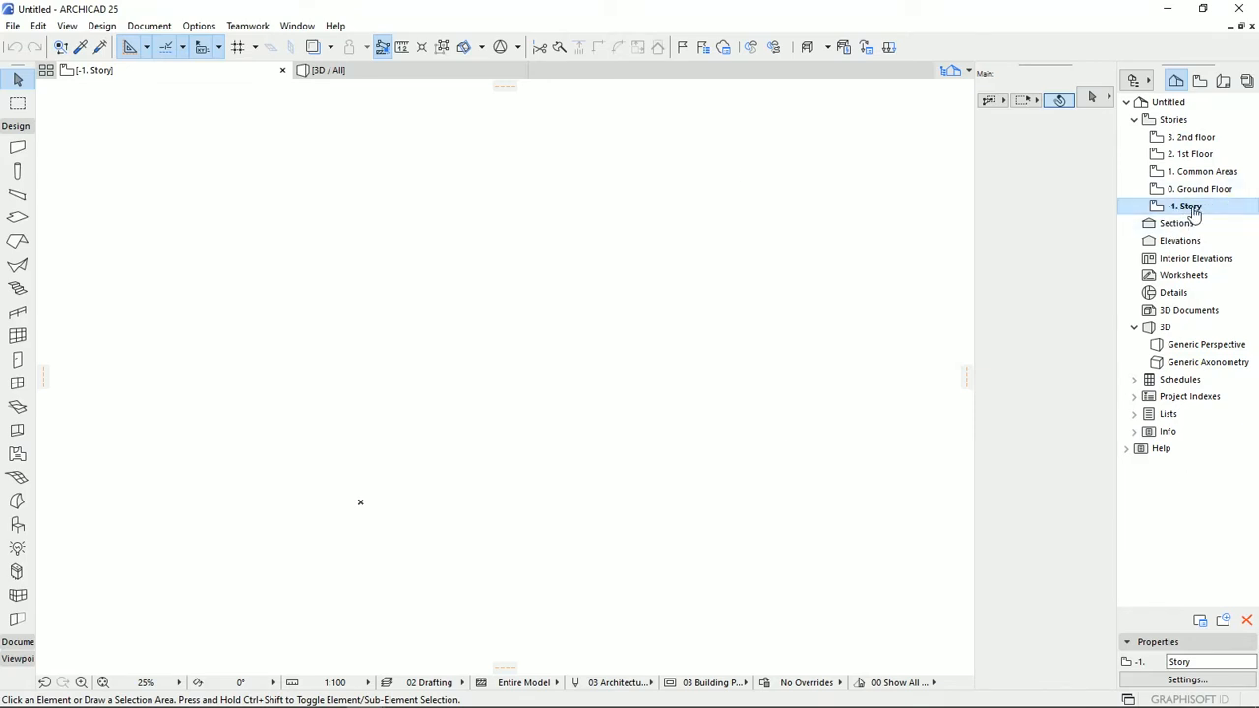
Rename the story below the Ground Floor as "Underground".
right_click(1192, 210)
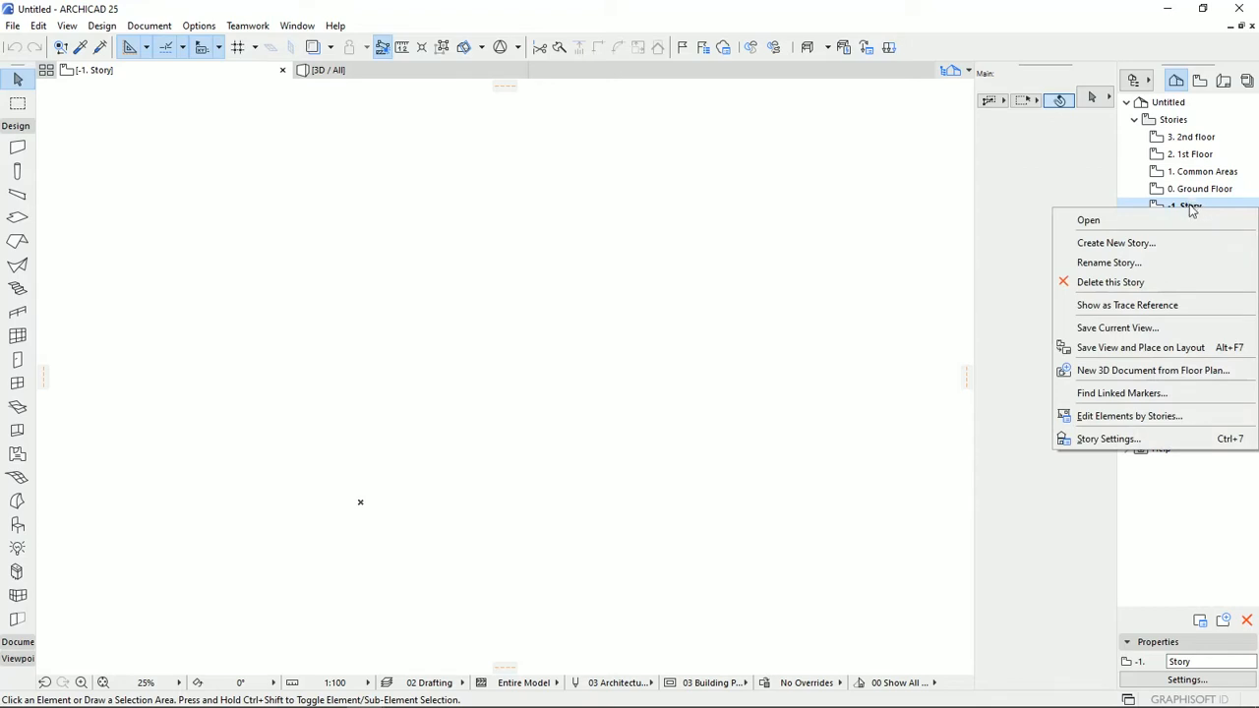
left_click(1166, 263)
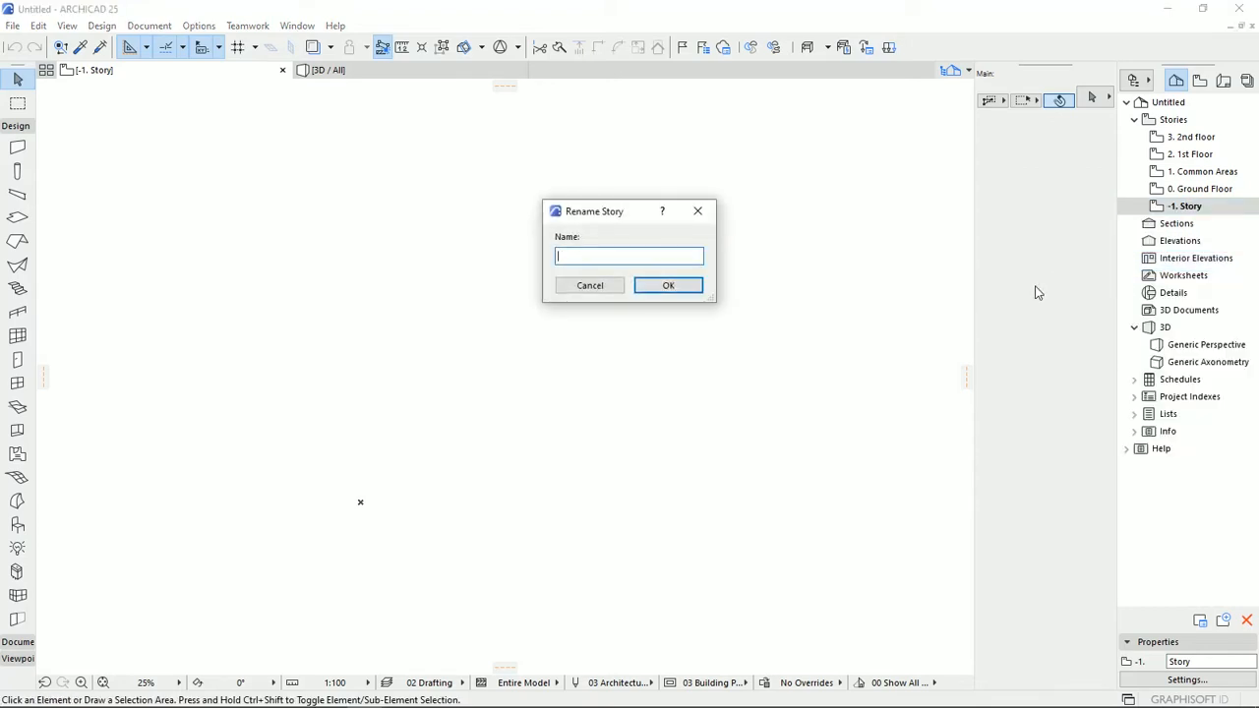
type("Underground")
left_click(694, 286)
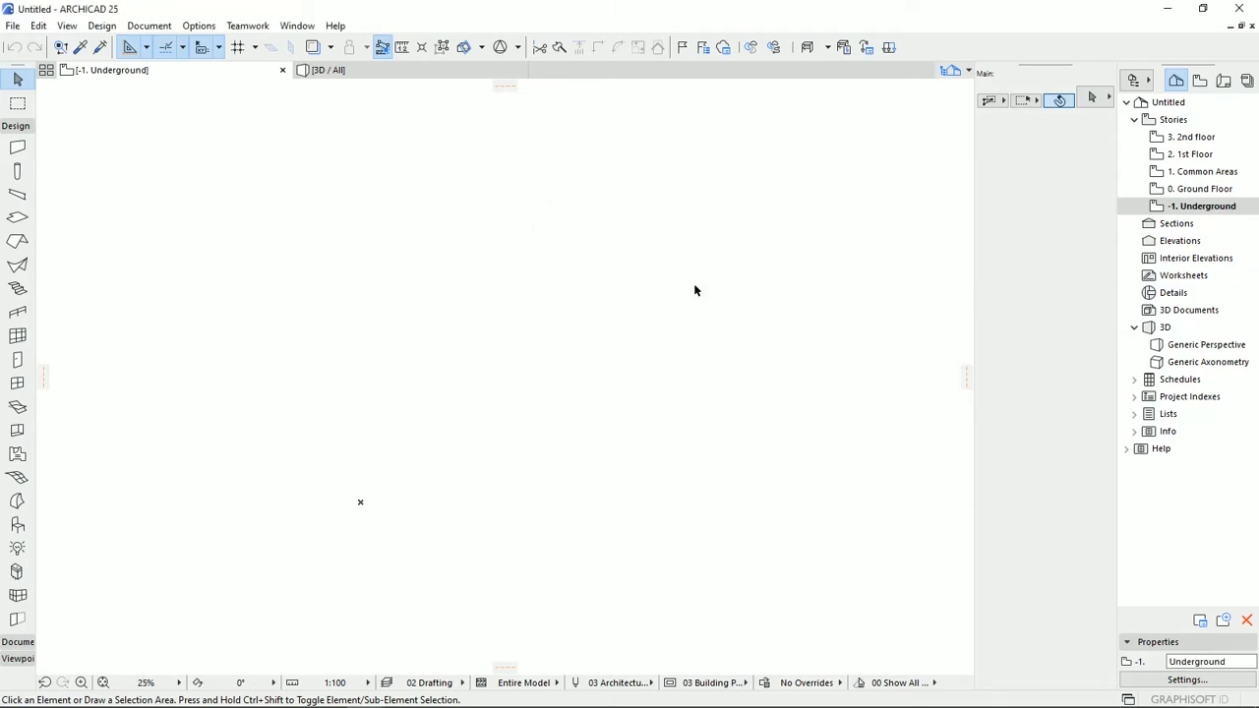
right_click(1188, 208)
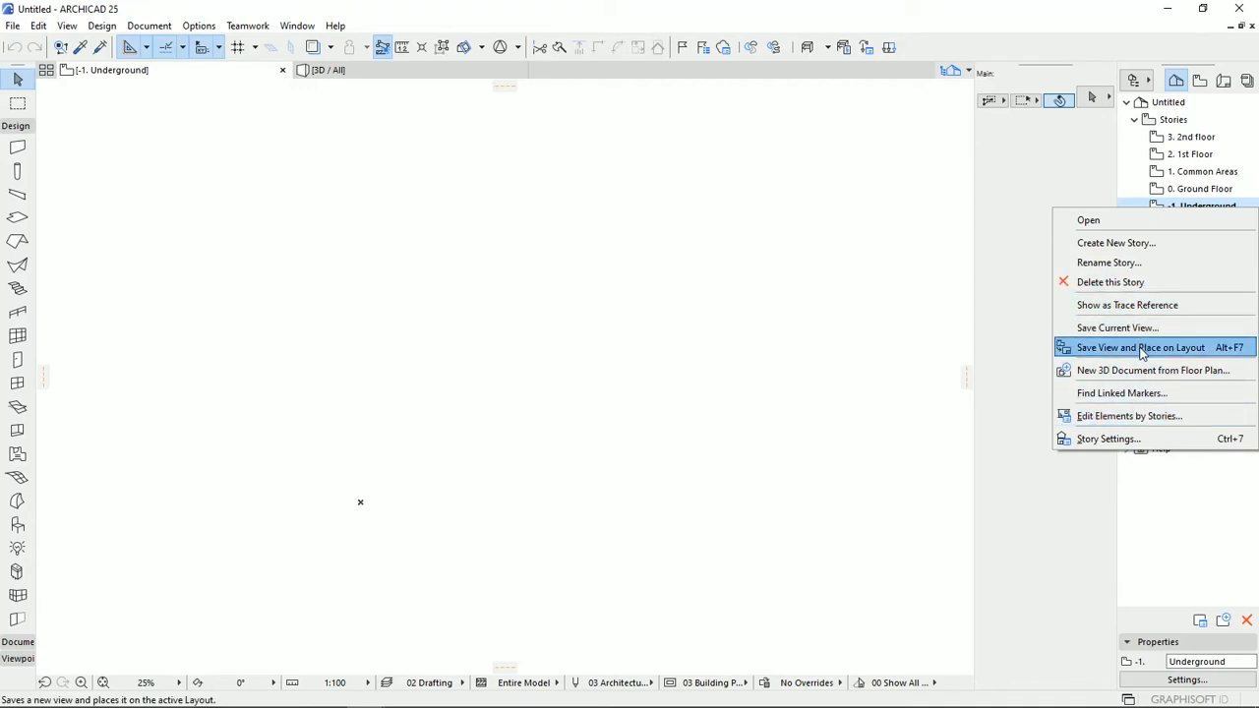
left_click(1117, 244)
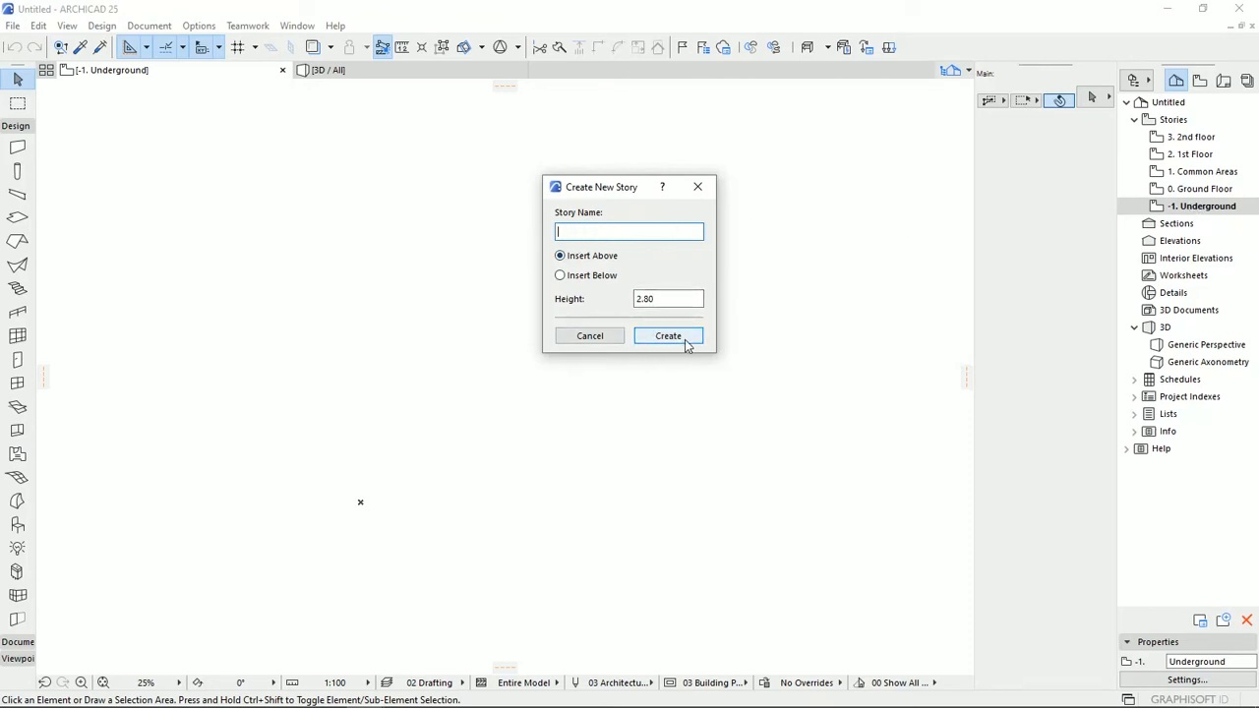
left_click(616, 340)
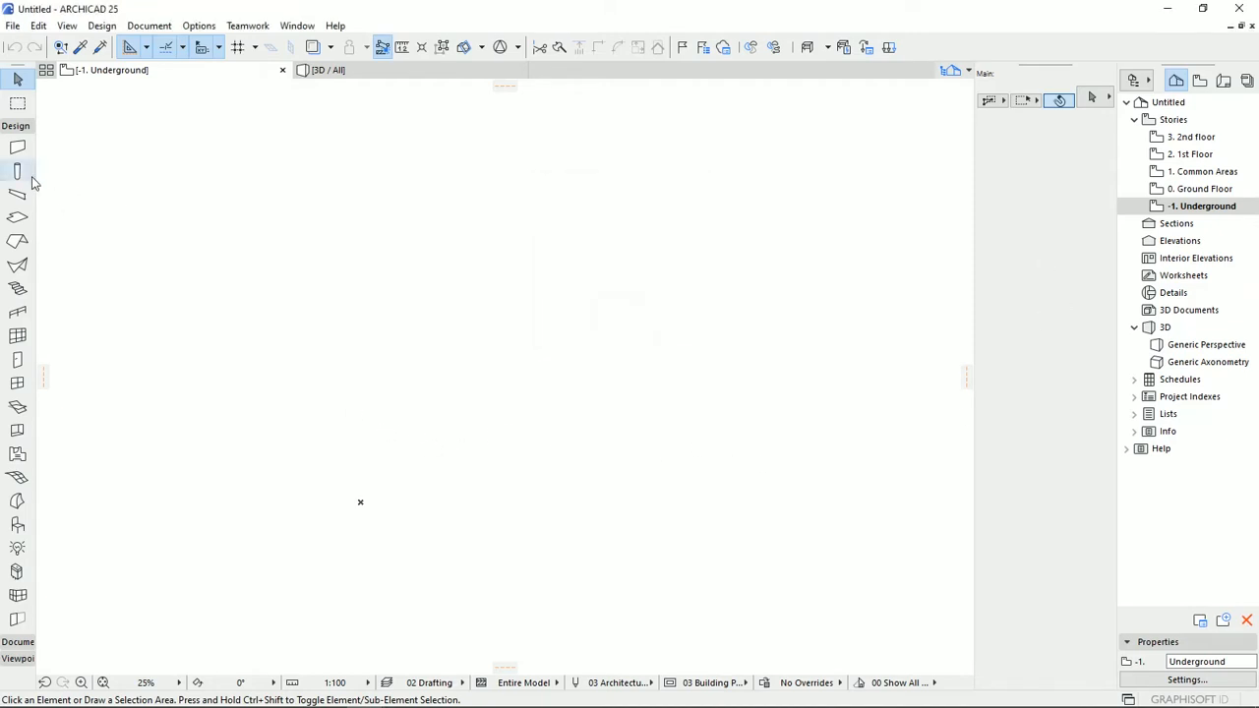
Draw a 6 m vertical wall with basic structure upward from the project origin on the Underground story, flipped on its reference line.
left_click(17, 148)
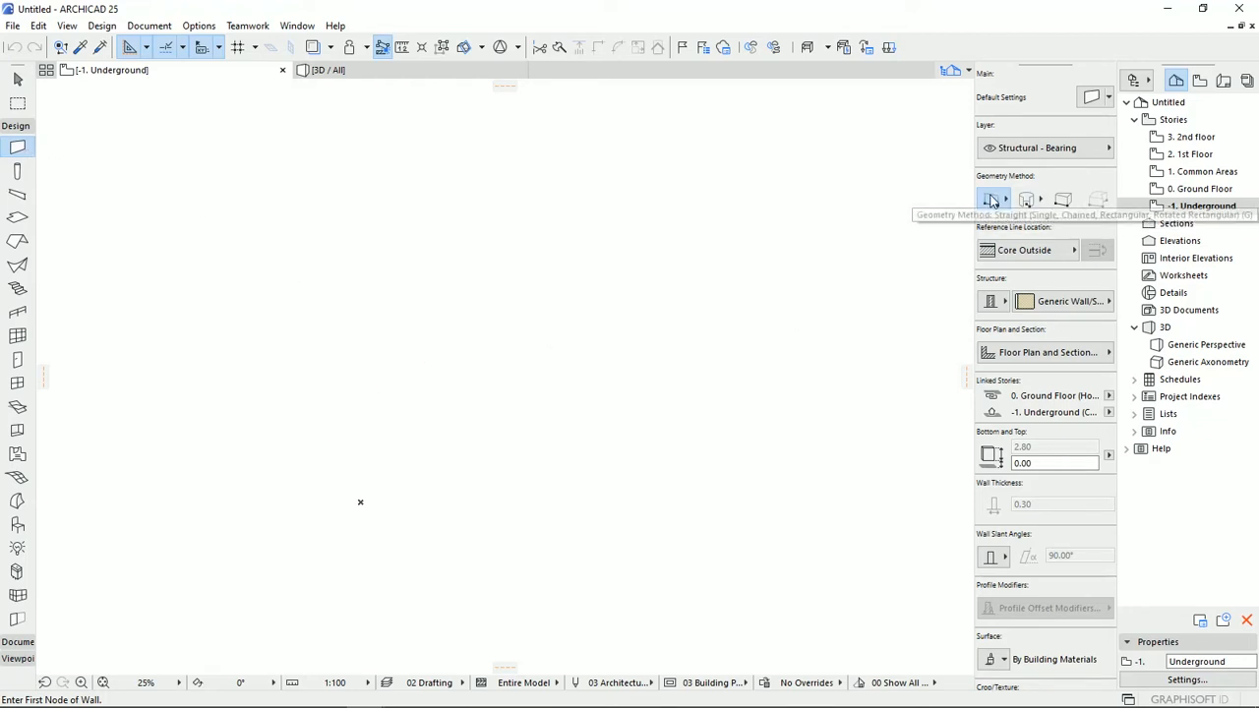
left_click(993, 304)
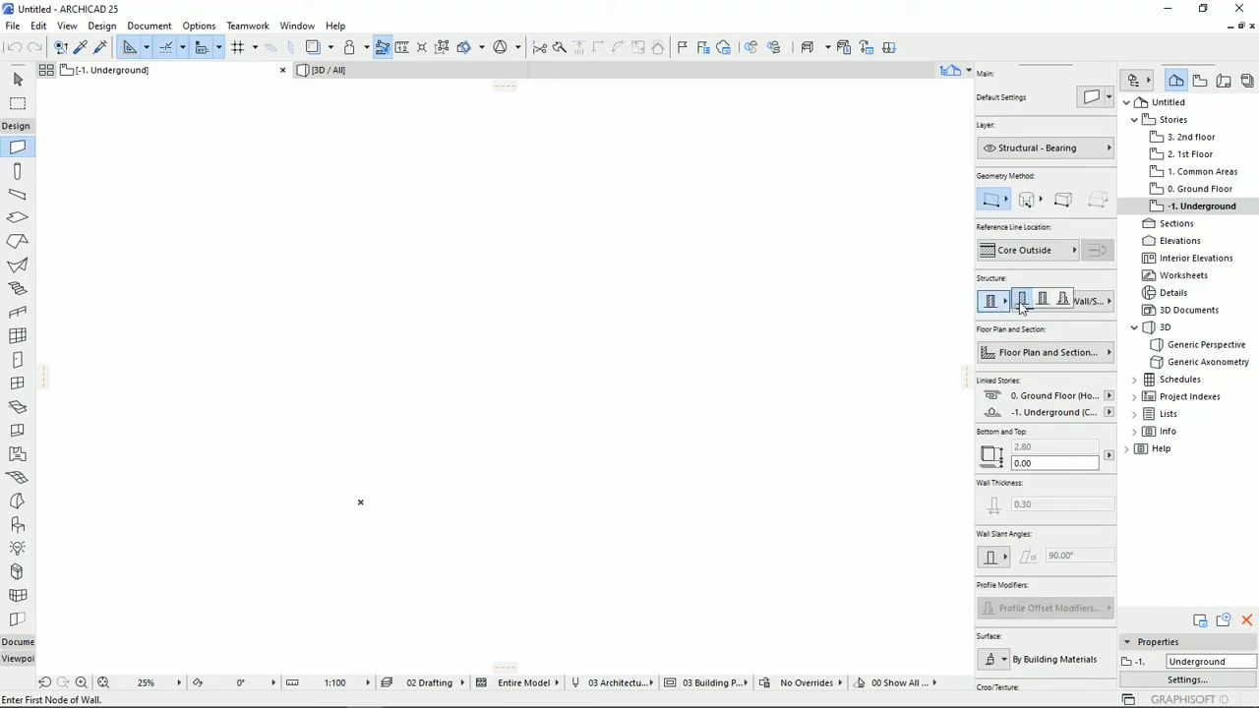
left_click(1019, 302)
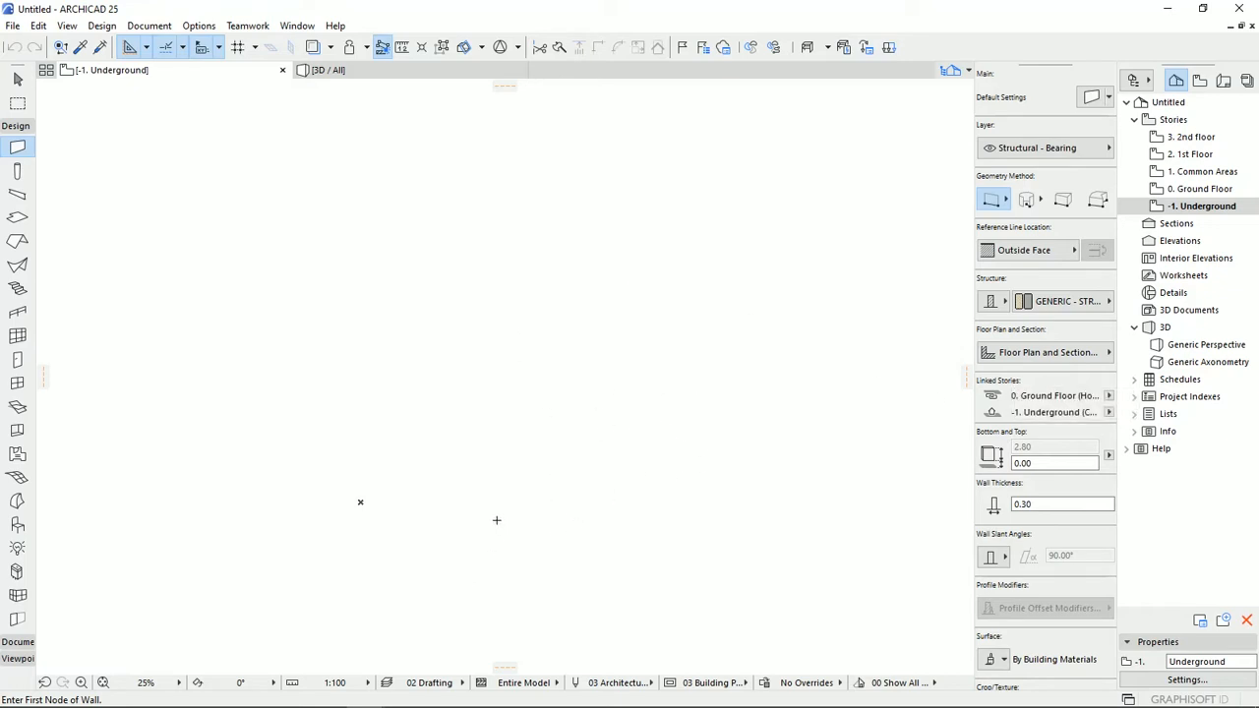
left_click(361, 501)
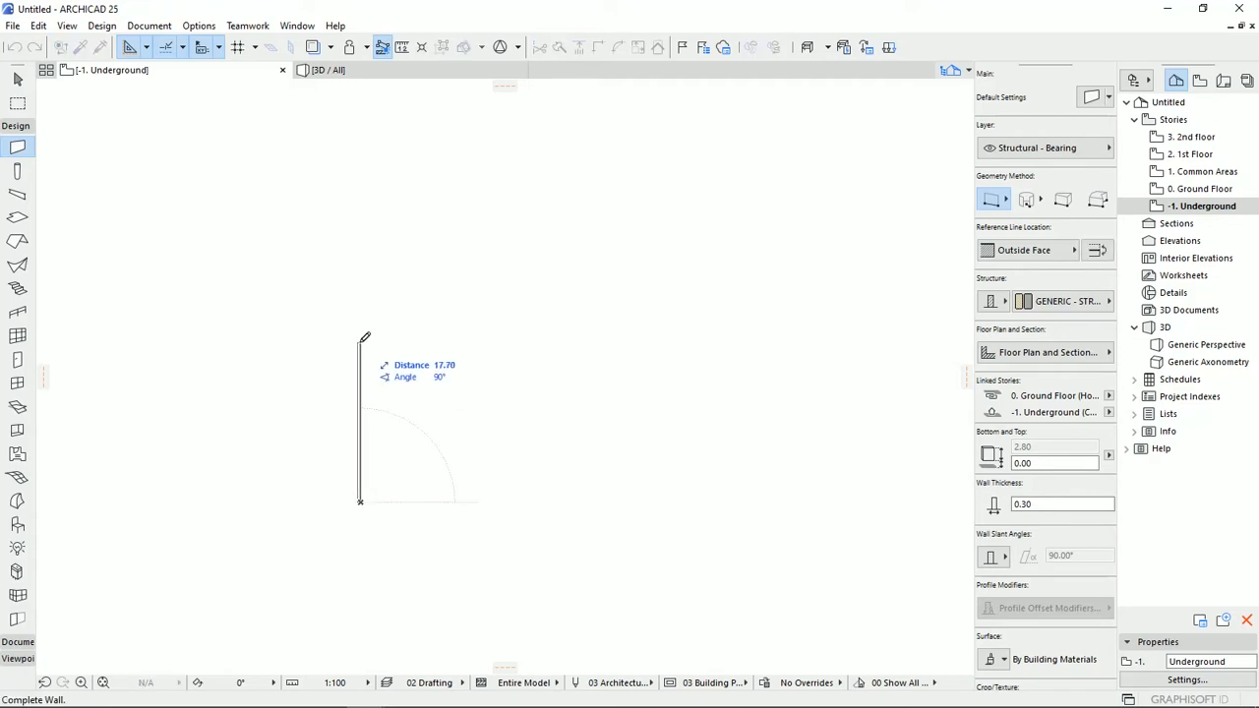
middle_click_drag(392, 467, 436, 456)
middle_click_drag(438, 342, 330, 448)
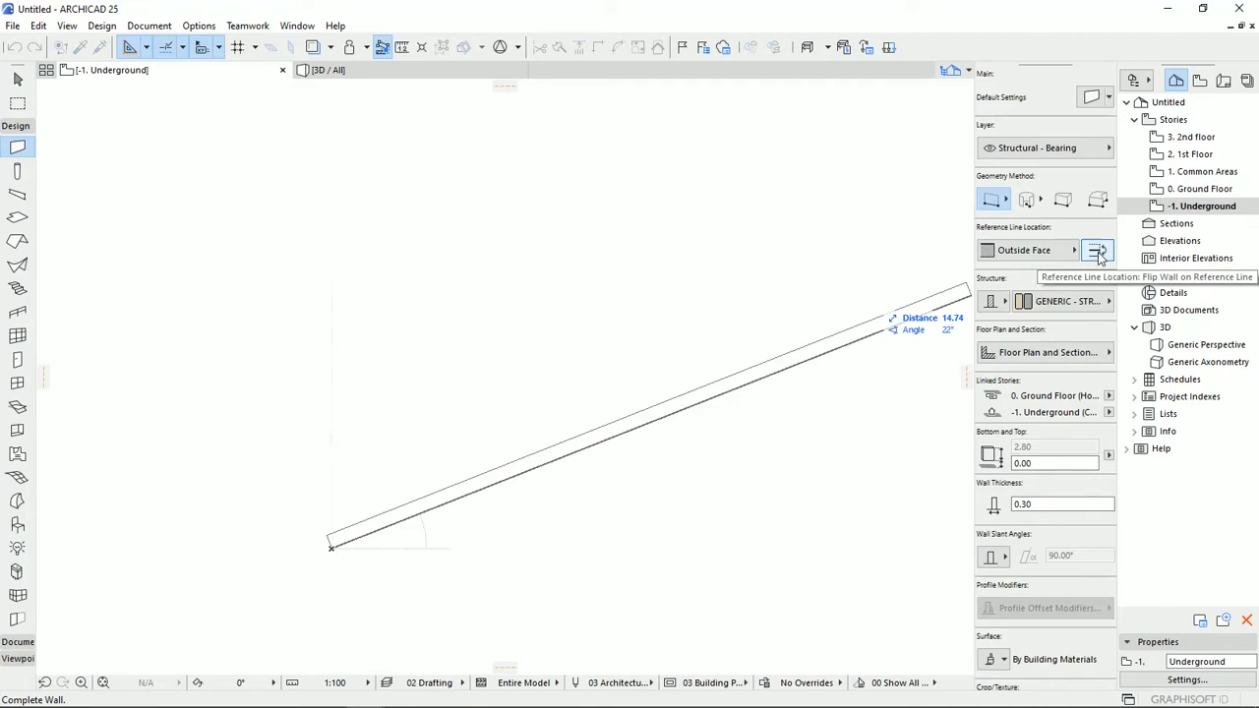
left_click(1097, 252)
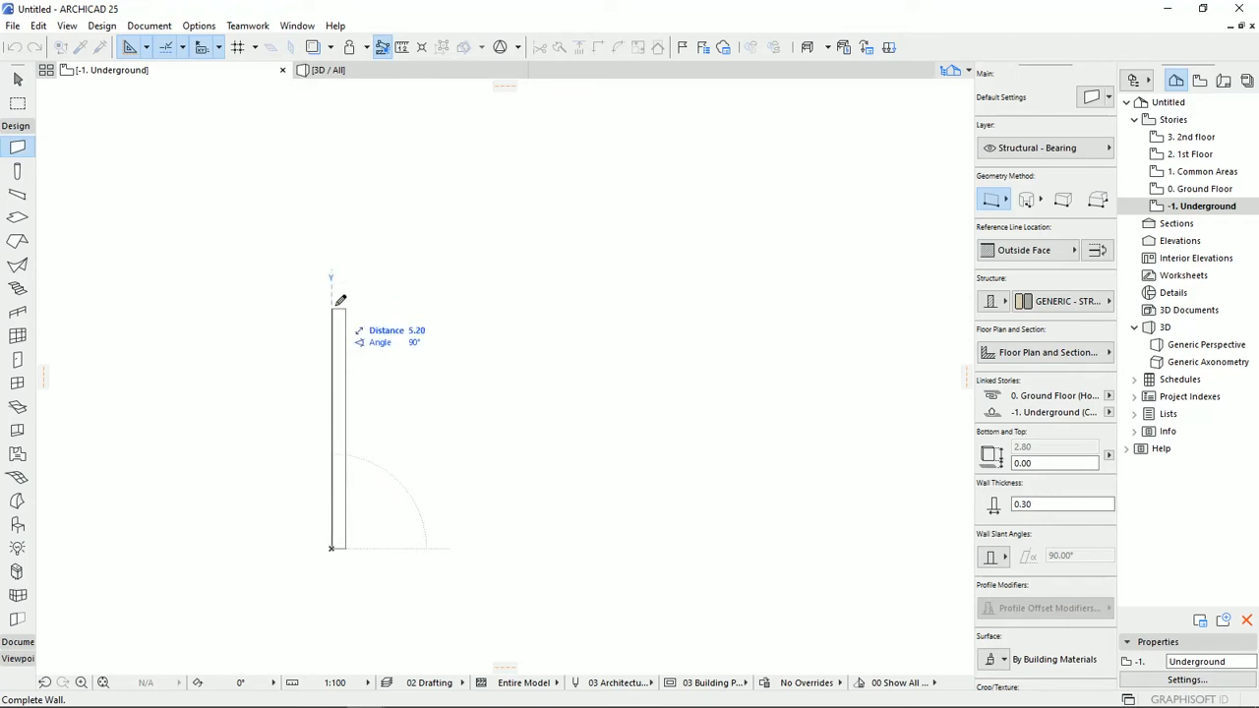
type("6")
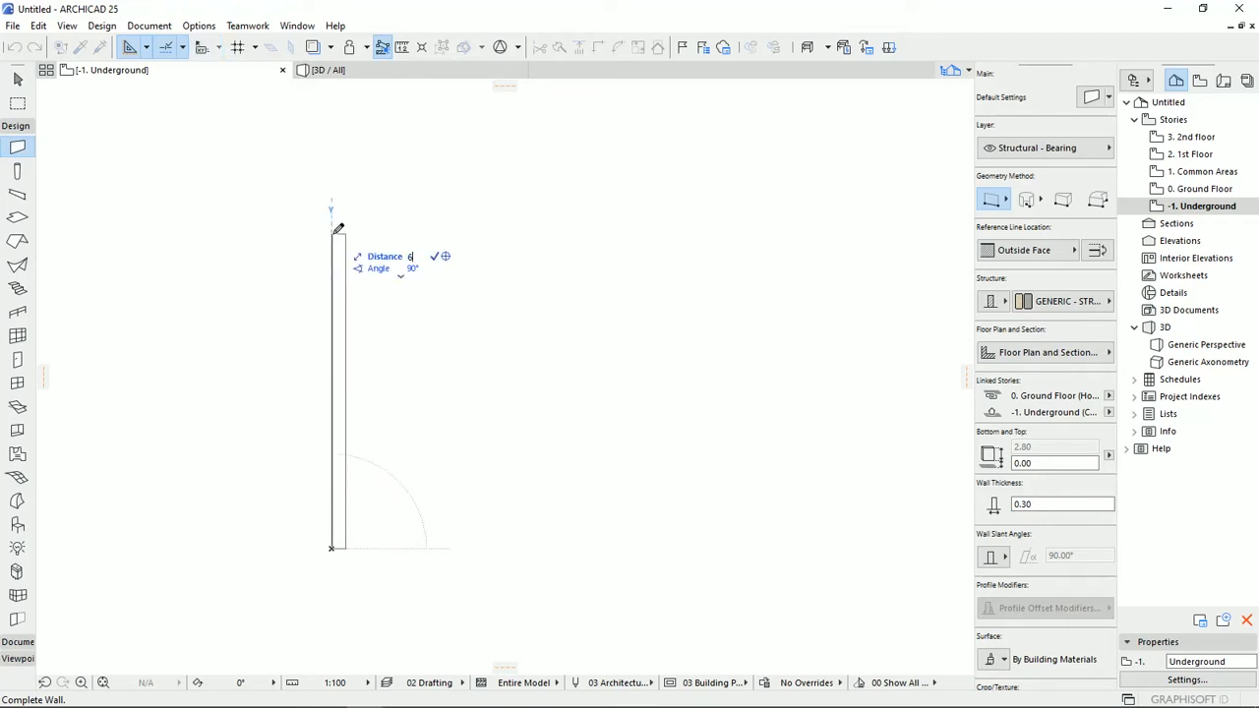
key("Return")
Draw a 10 m horizontal wall rightward from the upper end of the 6 m wall.
left_click(331, 269)
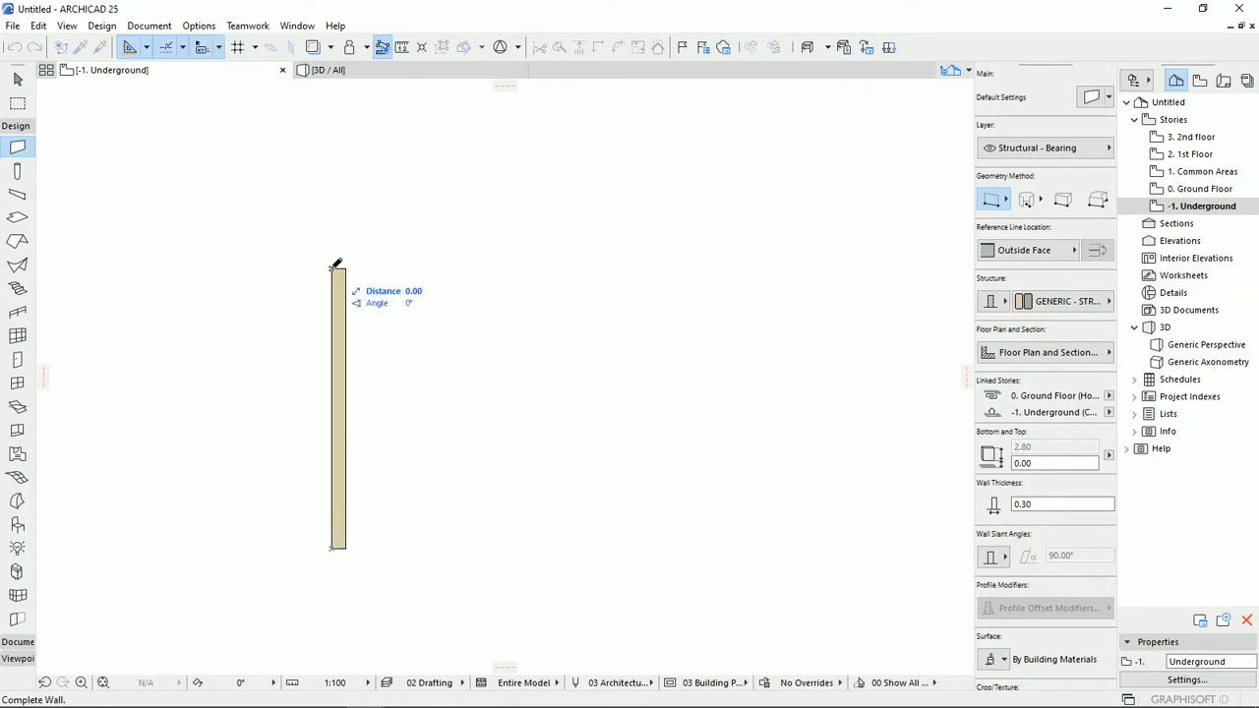
type("1")
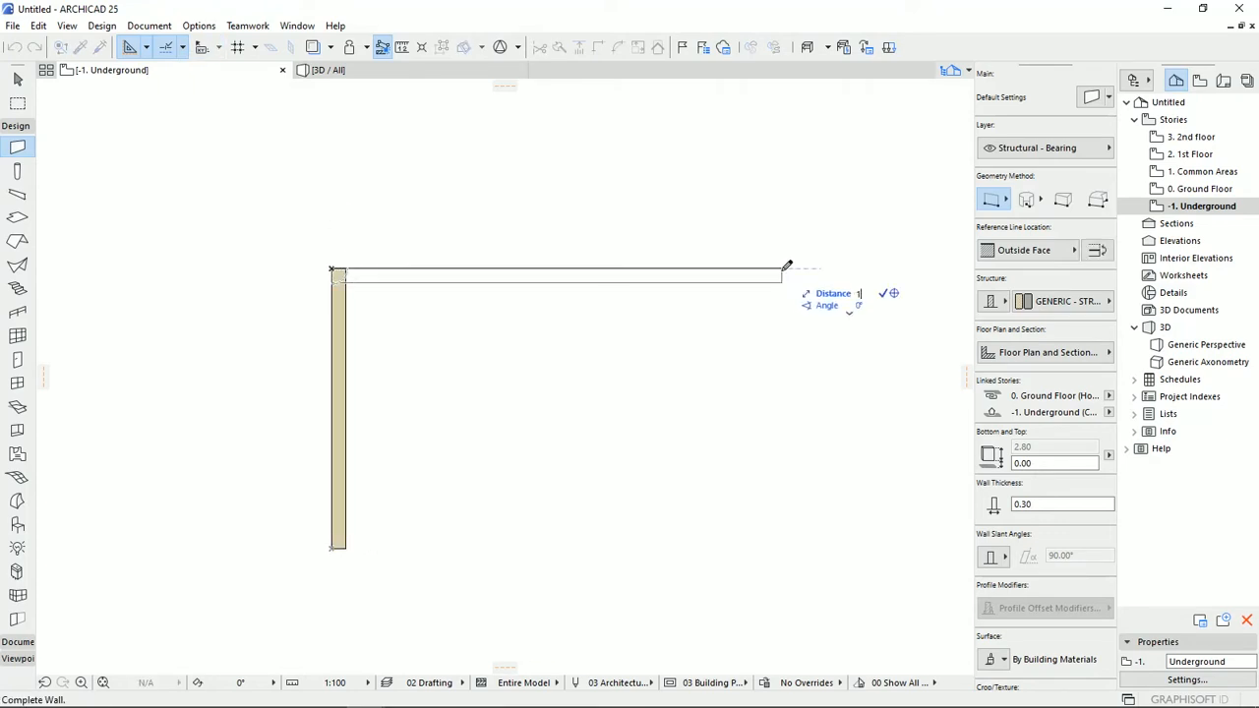
type("0")
key("Return")
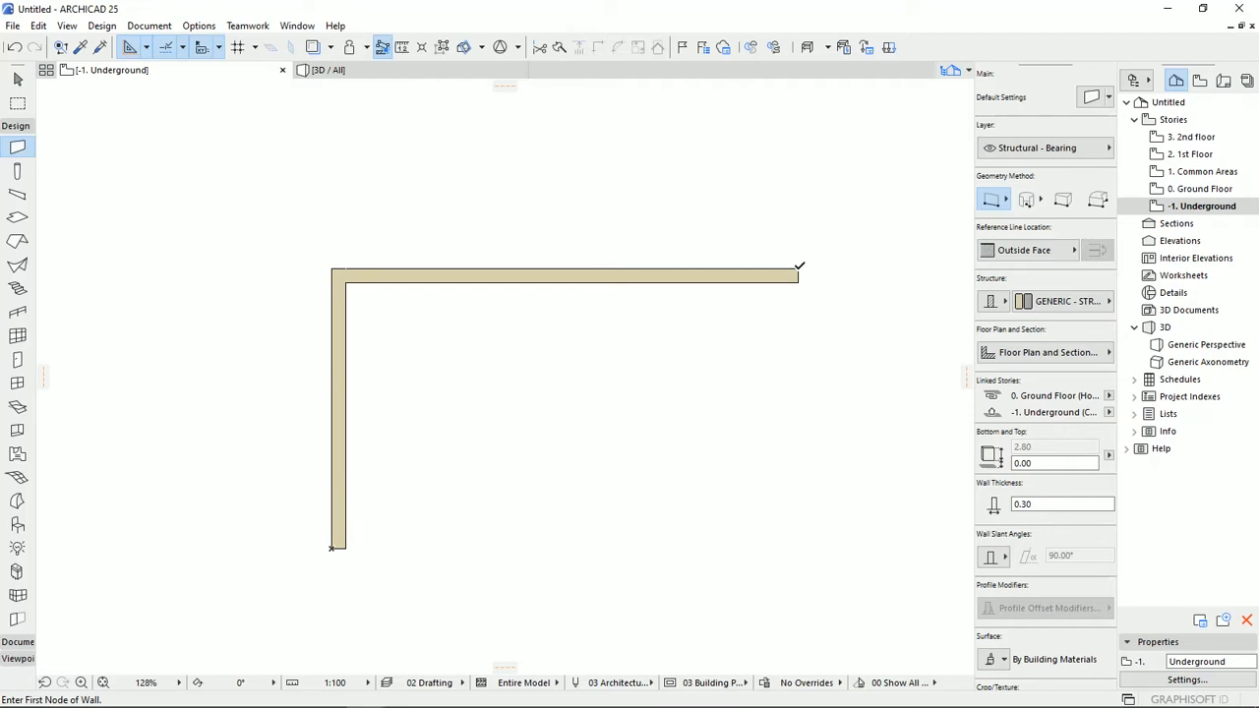
Draw the right-hand and lower walls, aligned with the project origin, to close the rectangular wall outline.
left_click(796, 270)
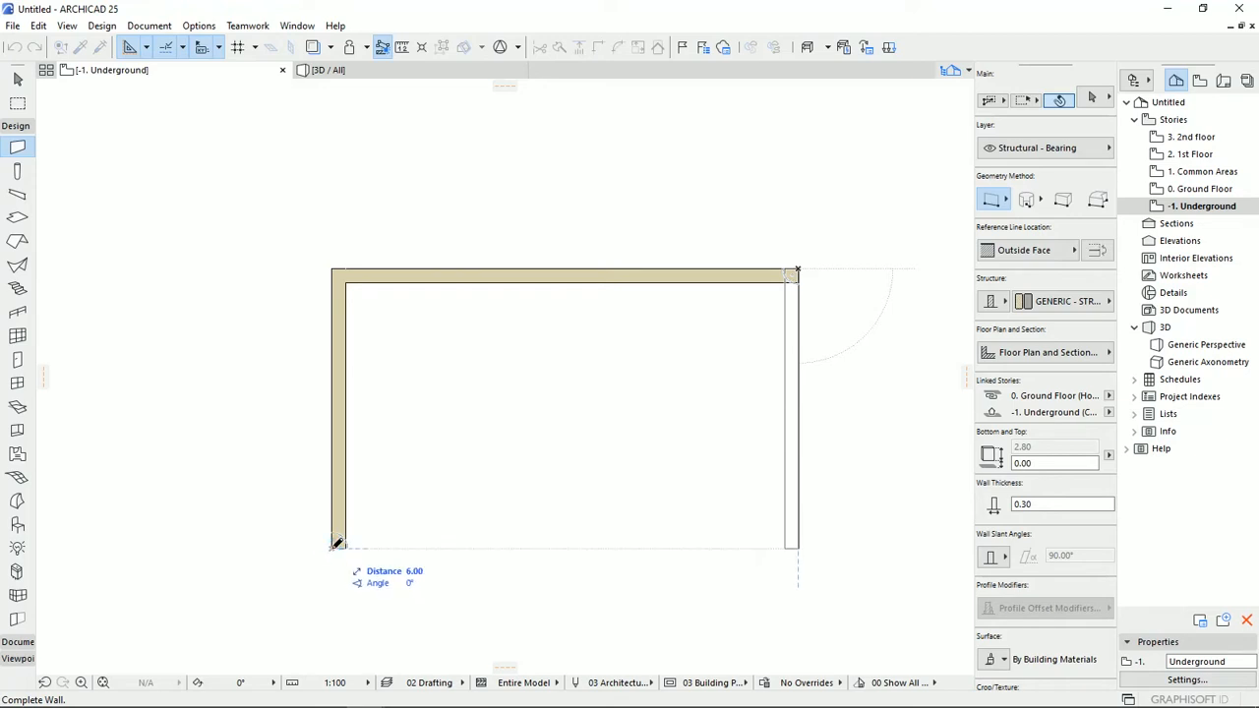
left_click(332, 547)
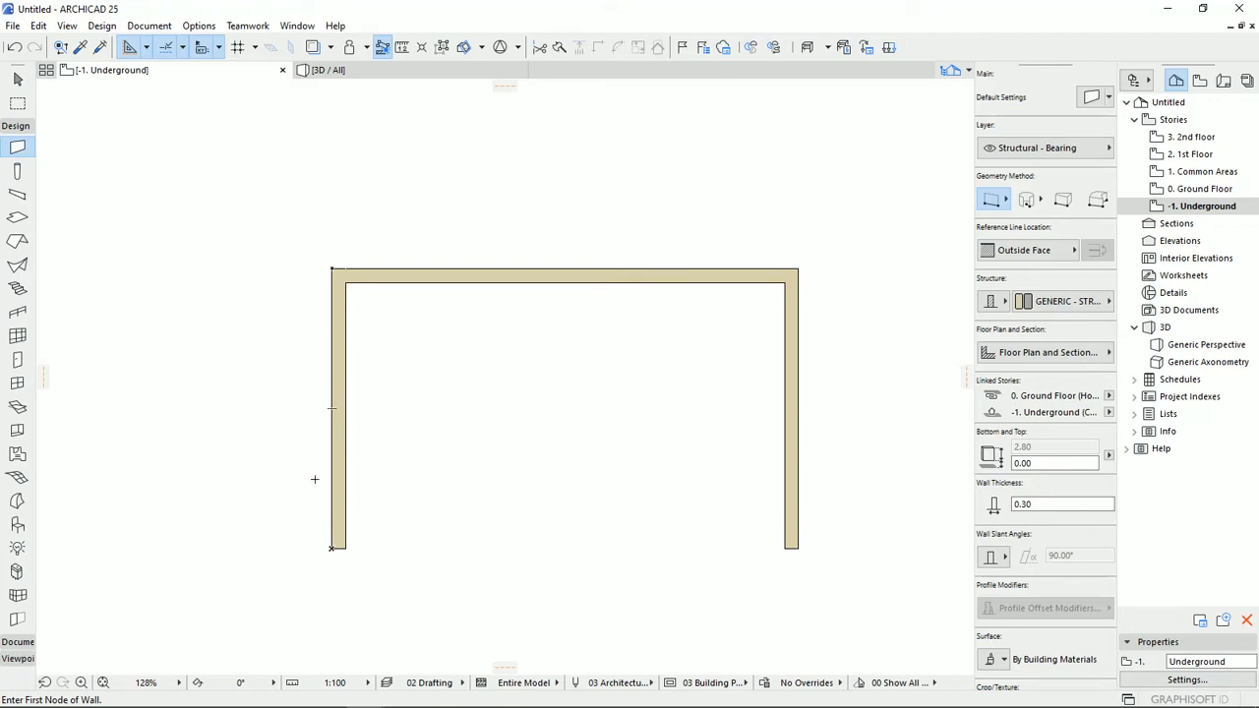
left_click(799, 547)
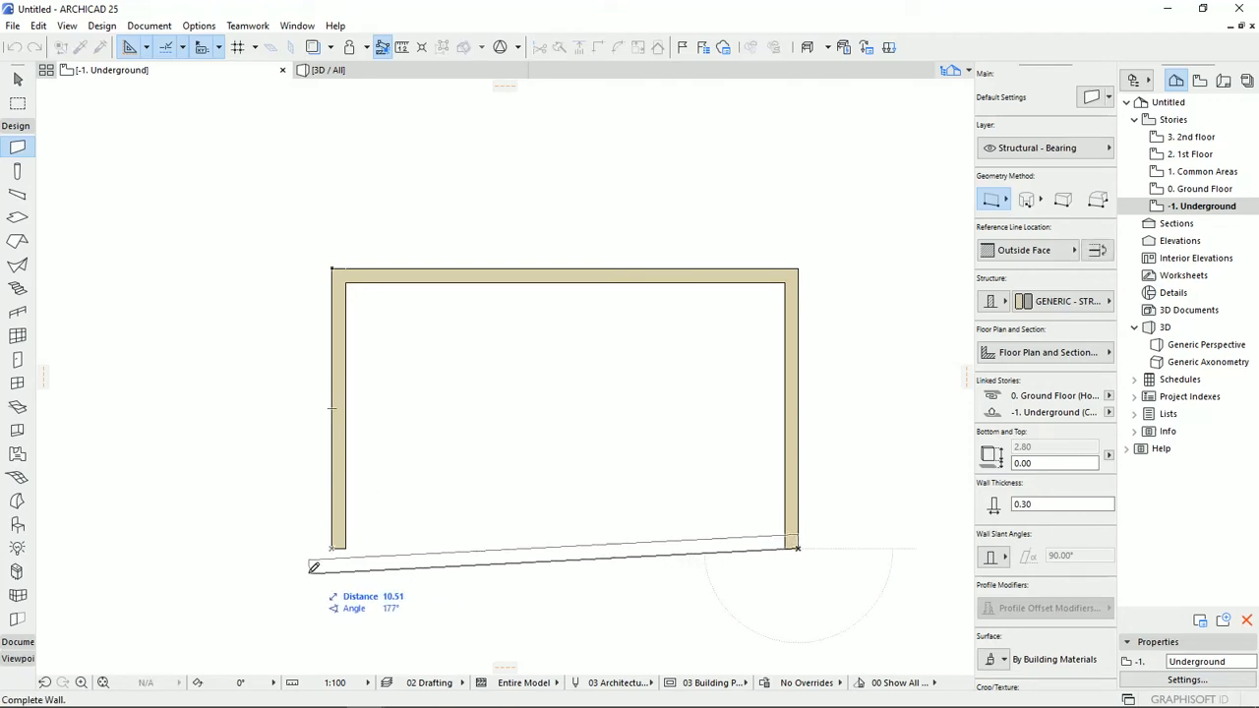
left_click(333, 547)
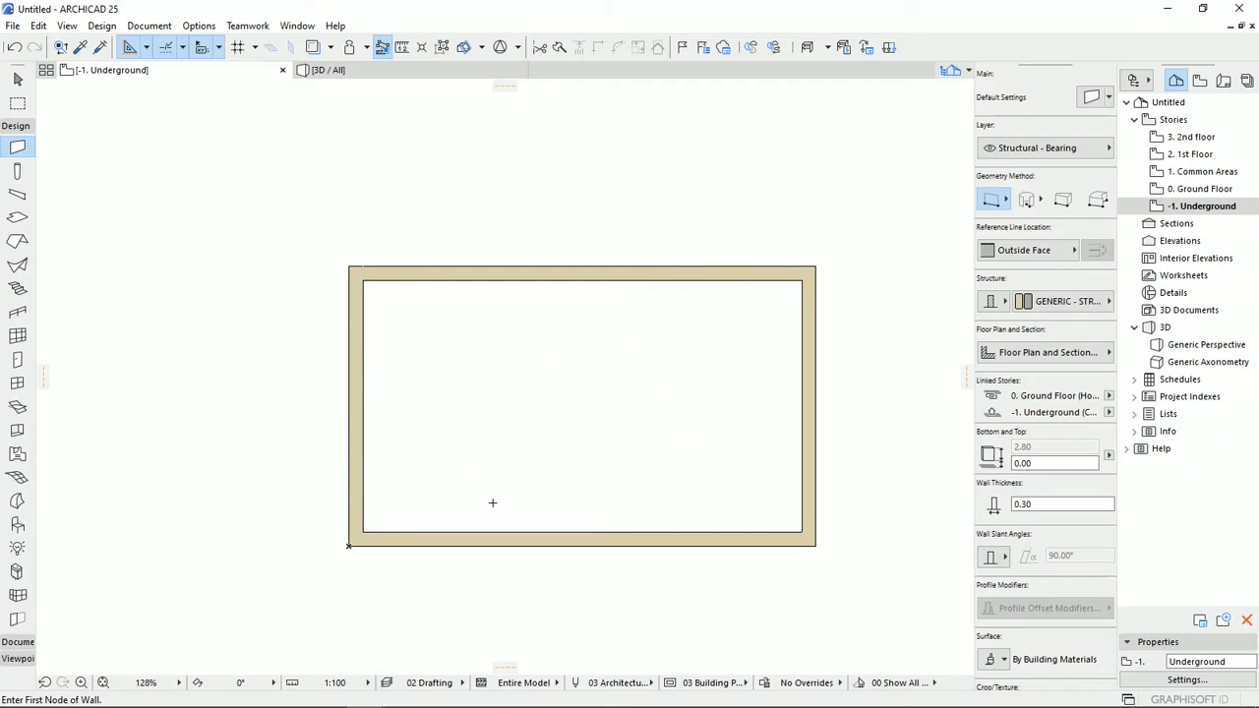
Show the Underground walls as a trace reference on the Ground Floor plan and return to the Underground story.
left_click(1206, 192)
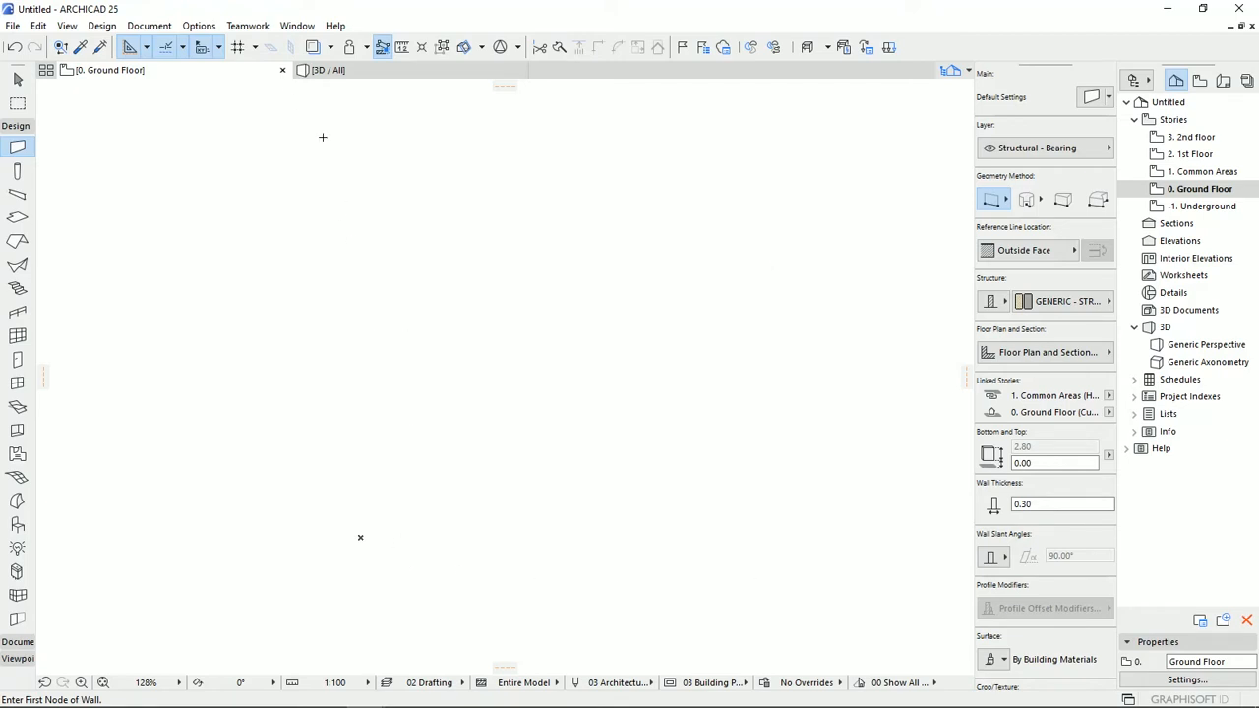
left_click(313, 49)
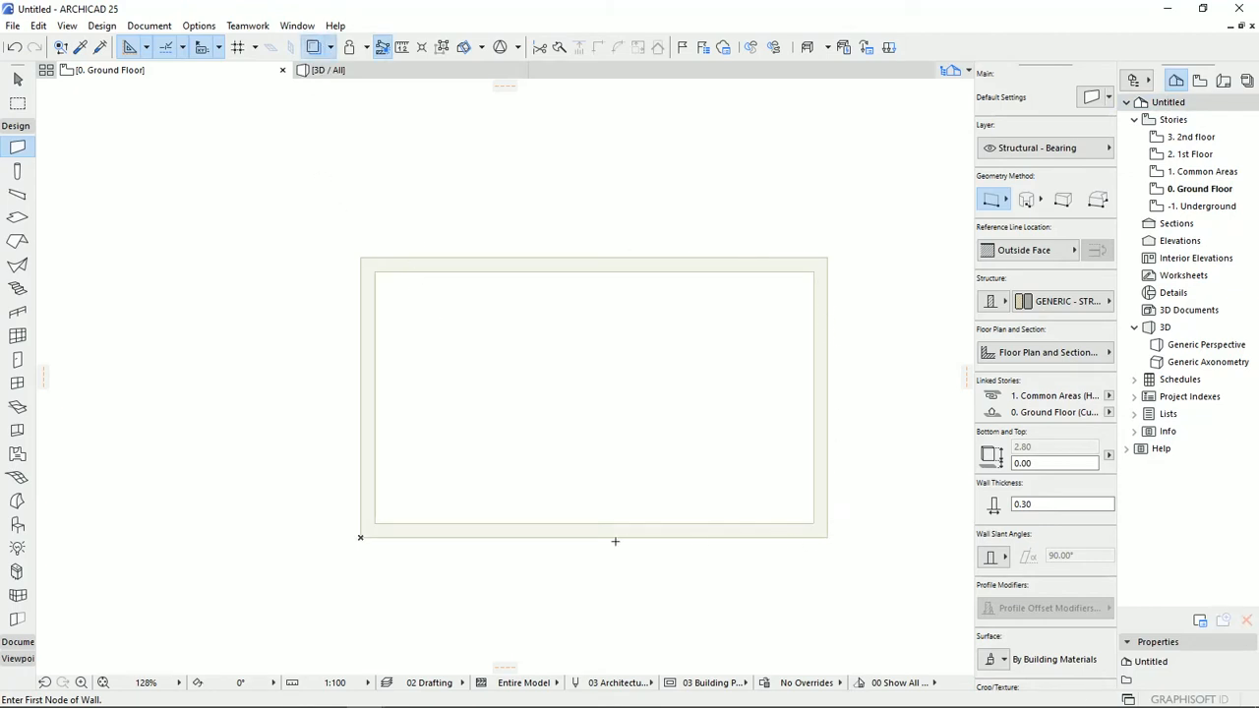
double_click(1193, 207)
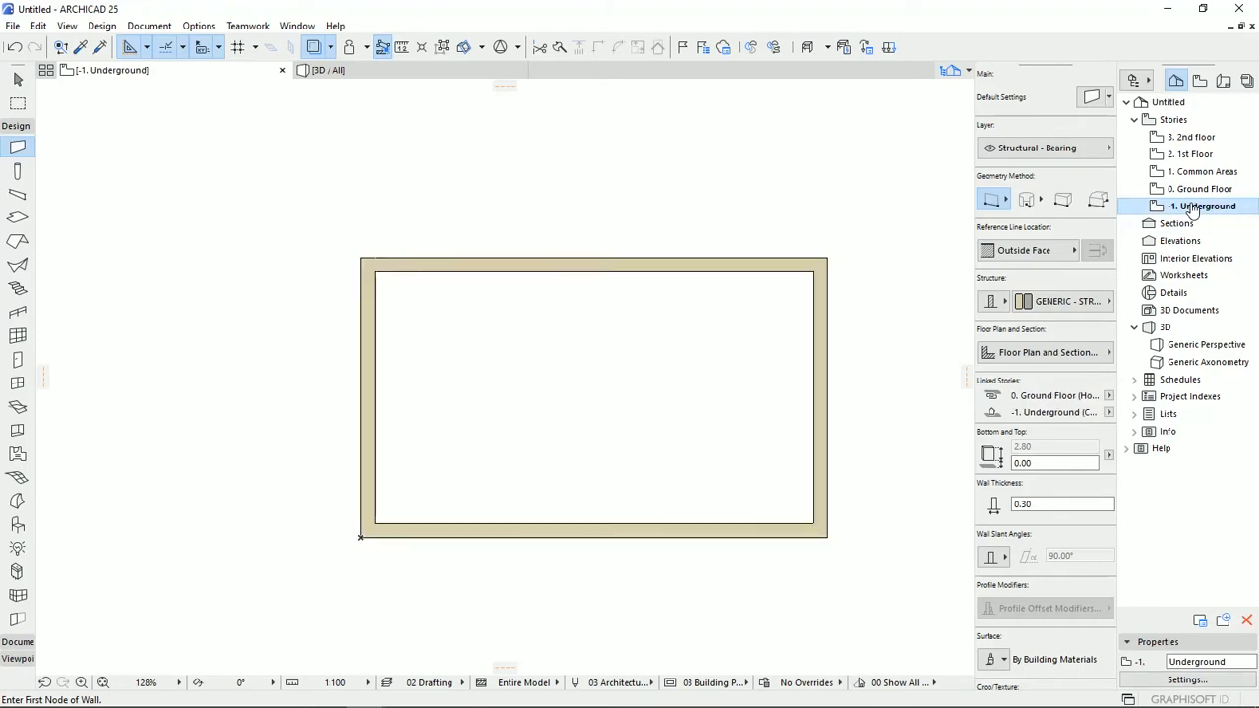
Switch to the Ground Floor story's plan.
double_click(1199, 189)
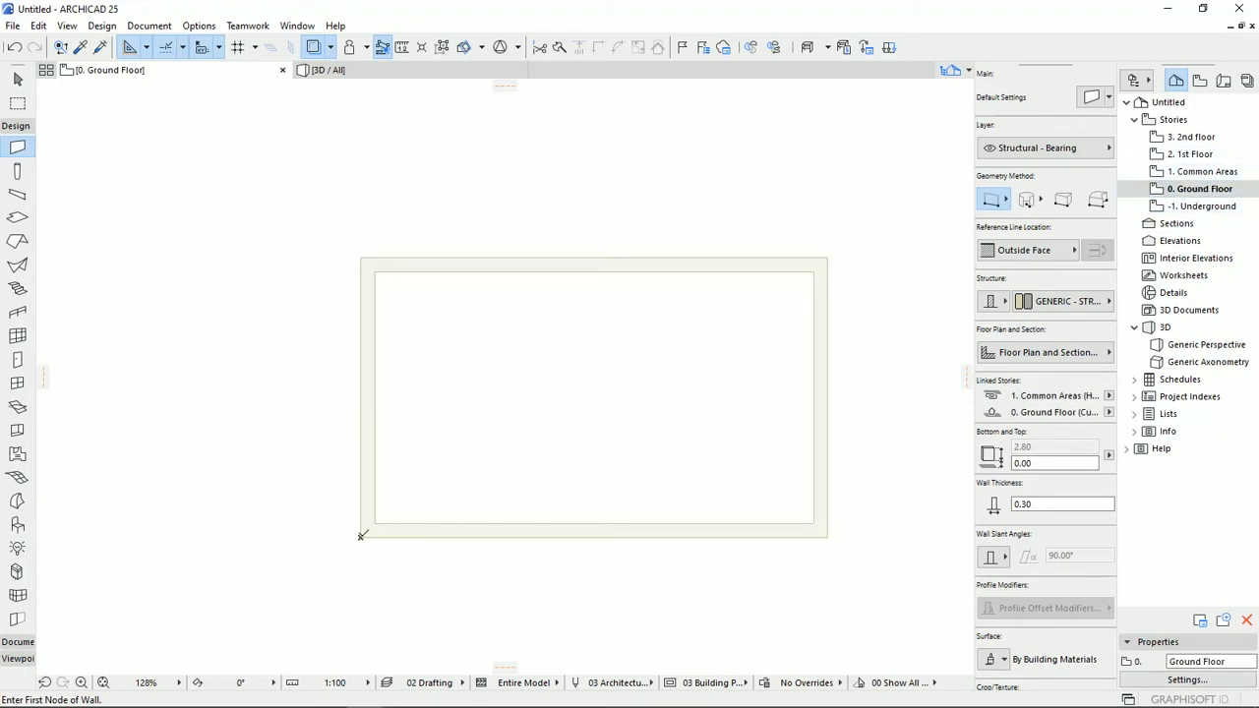
left_click(361, 536)
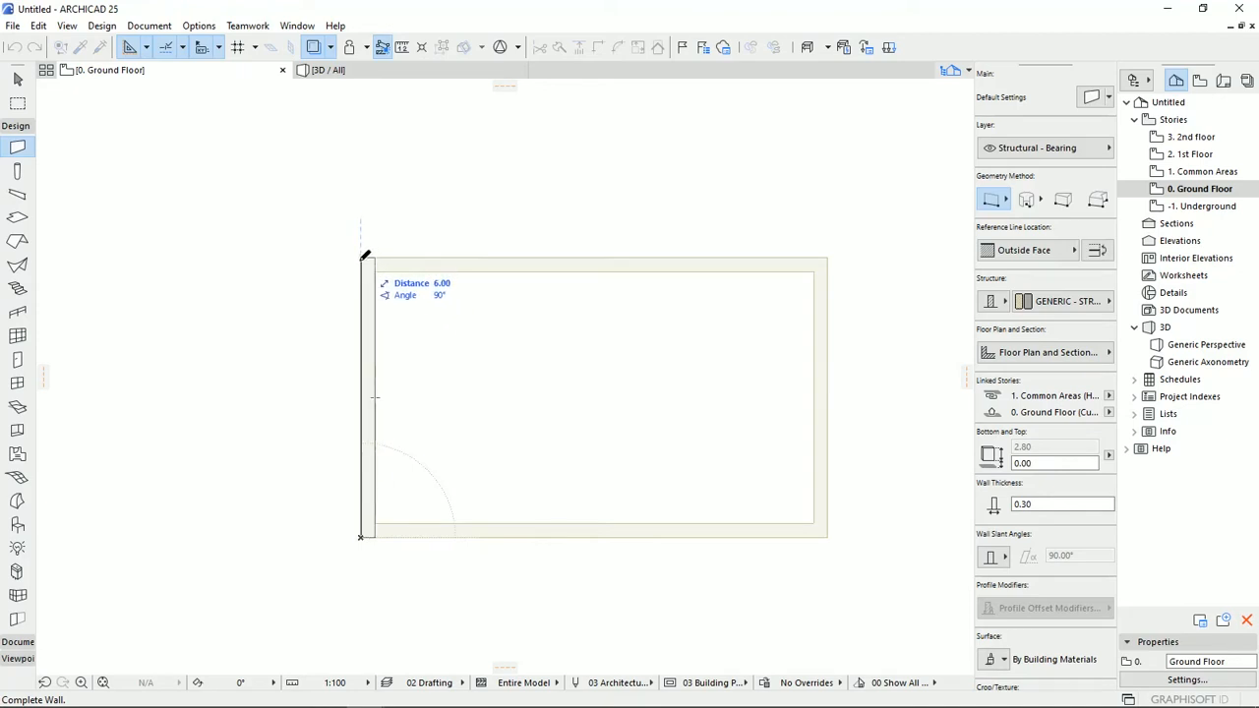
key("Escape")
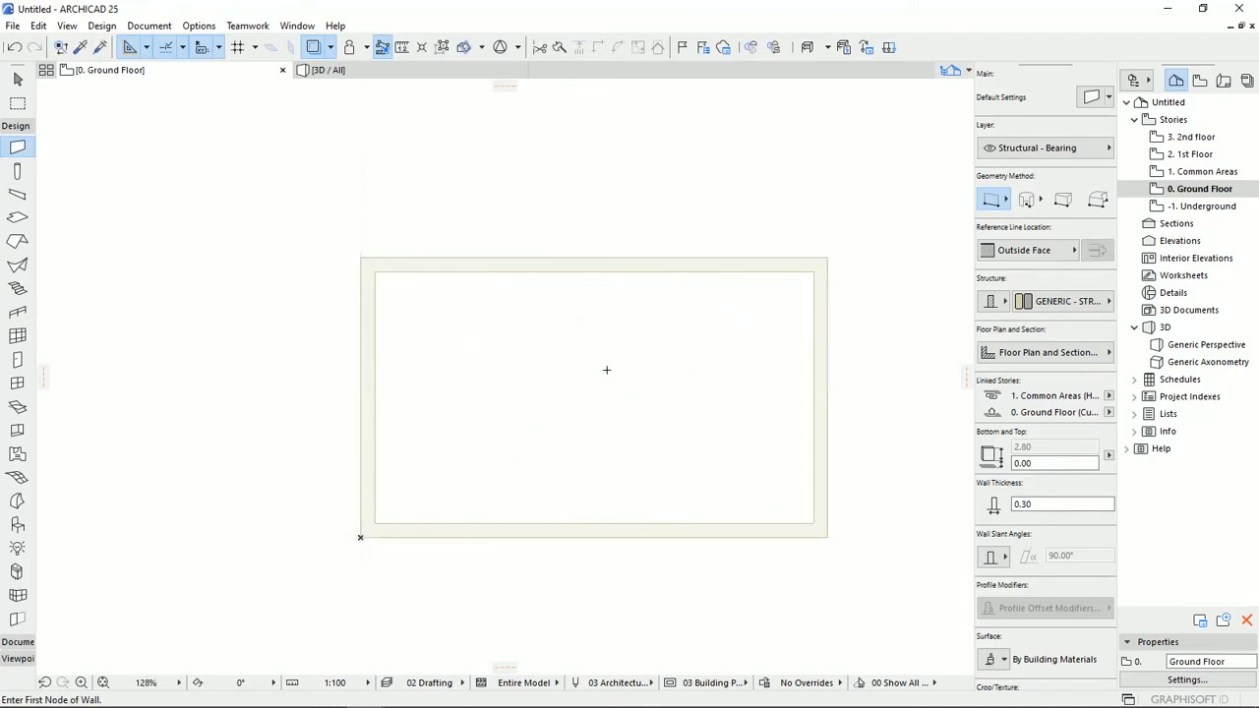
key("Escape")
left_click_drag(877, 222, 348, 613)
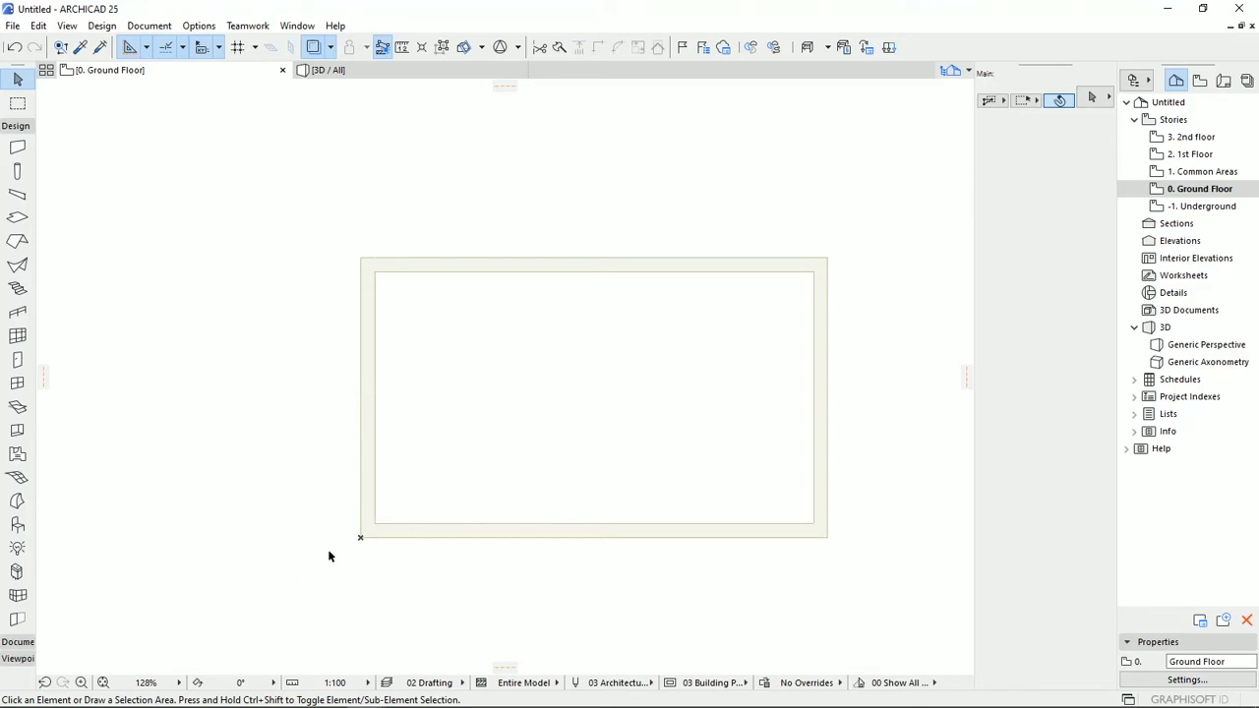
Draw a closed chained wall outline on the Ground Floor with the Wall tool, tracing the Underground rectangle's outer corners from the project origin.
key("w")
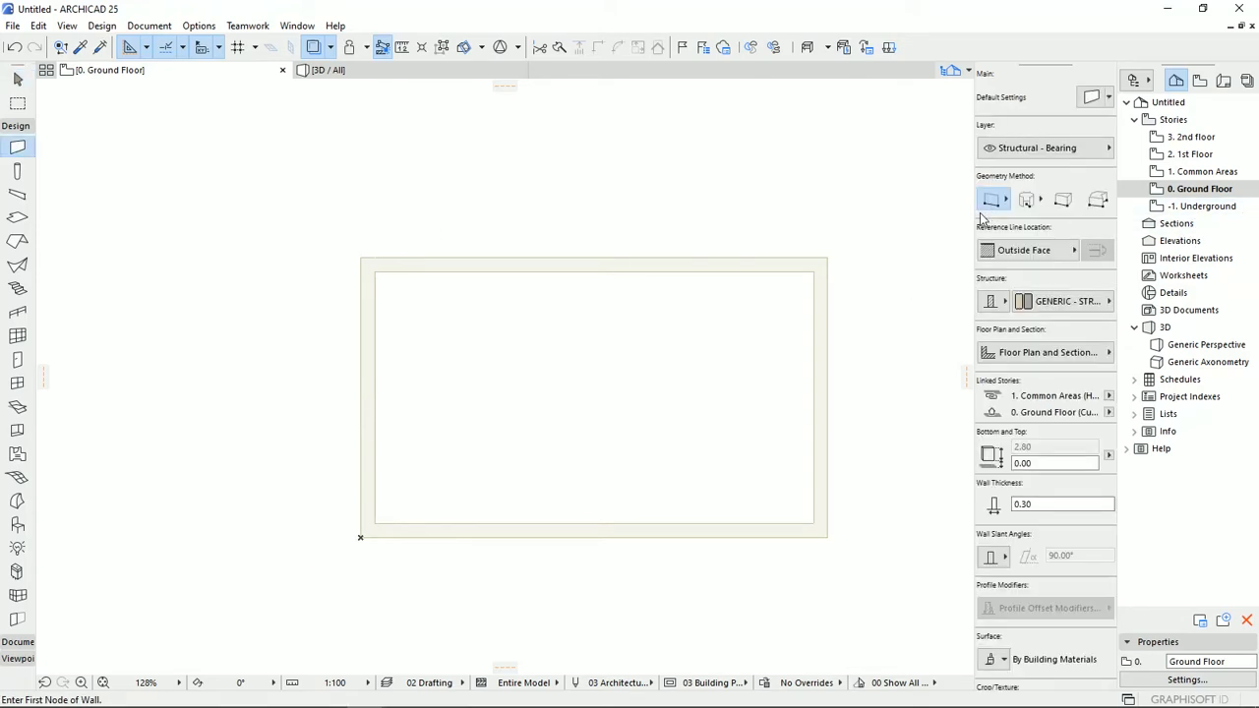
left_click(993, 199)
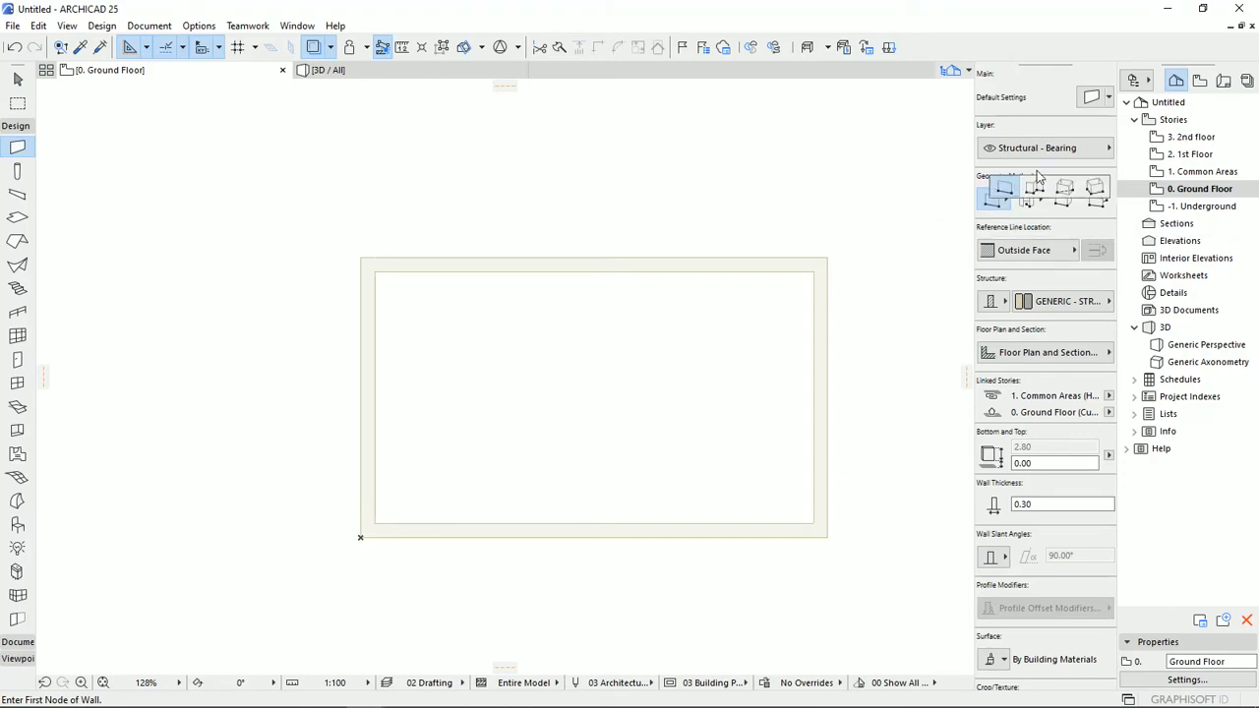
left_click(1040, 188)
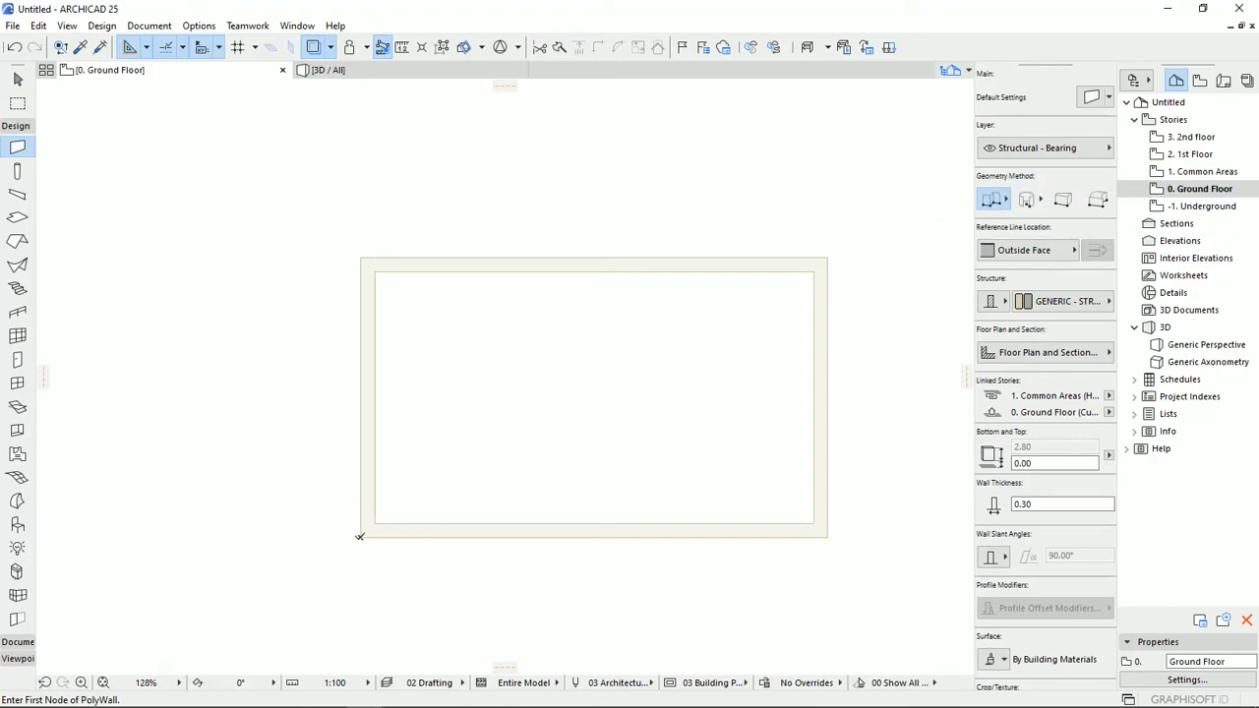
left_click(359, 536)
left_click(361, 257)
left_click(826, 258)
left_click(827, 536)
left_click(361, 535)
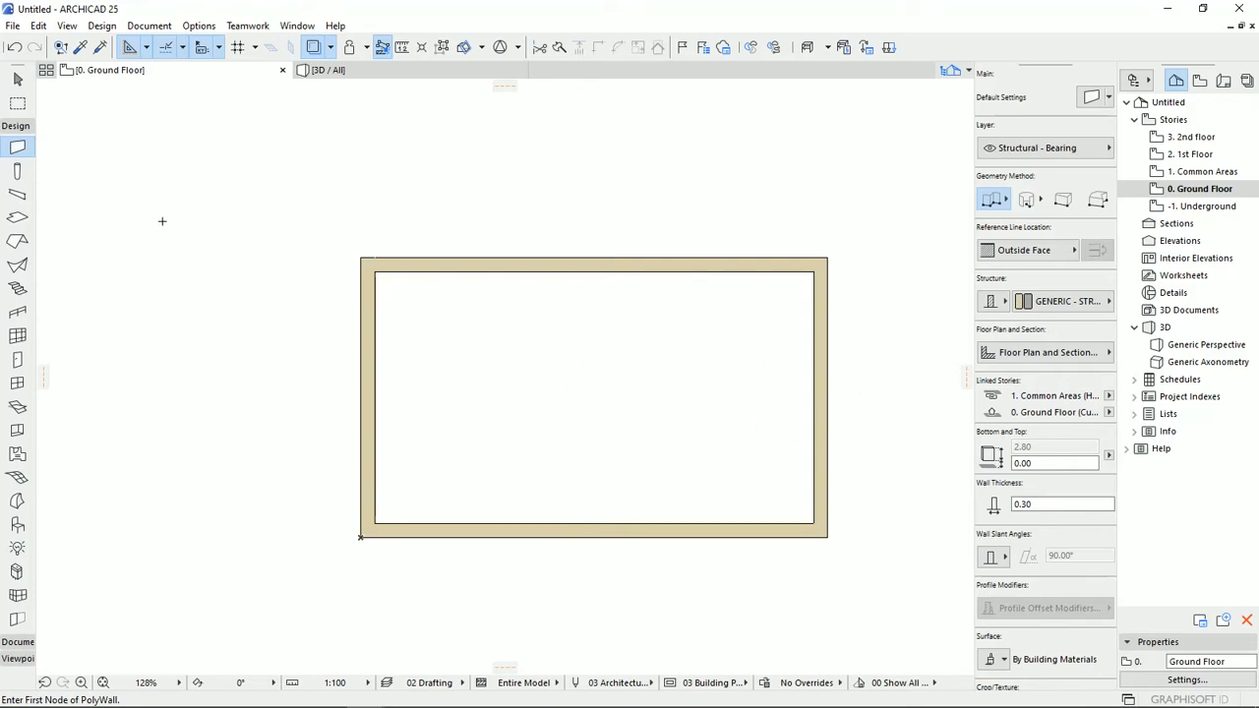
Shorten the Ground Floor's upper wall to 7.5 m by stretching its right end.
left_click(17, 79)
left_click(827, 342)
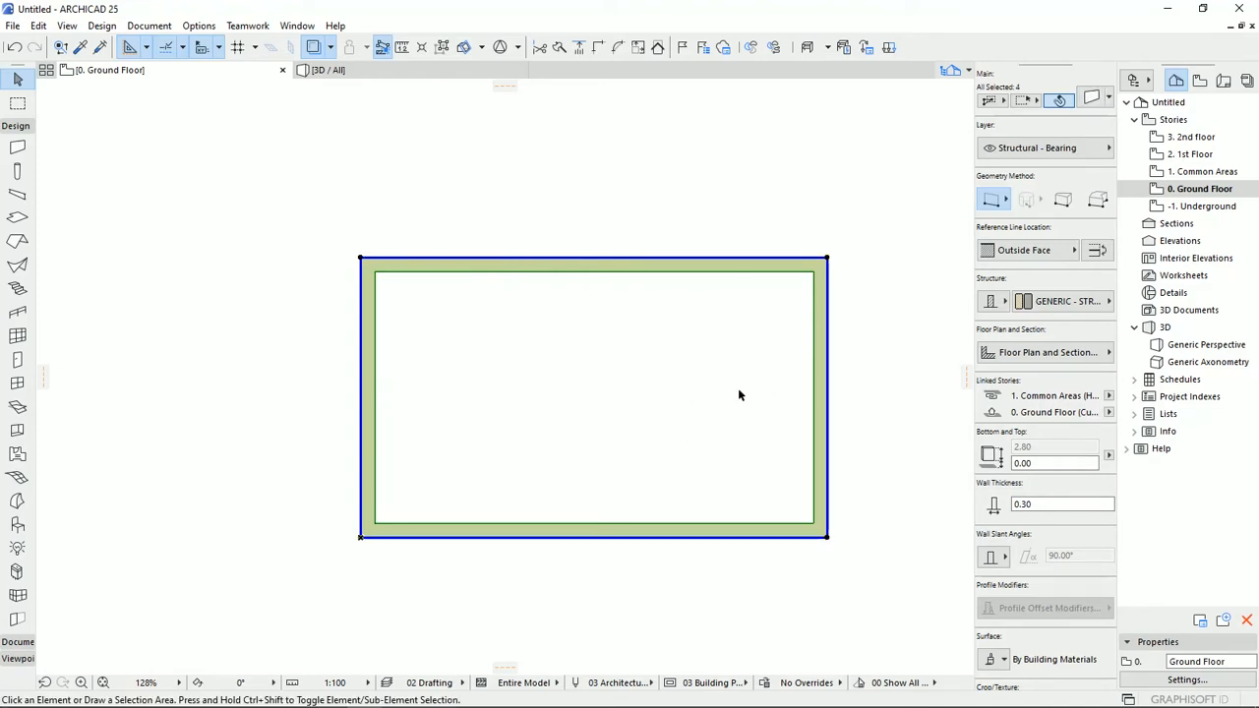
left_click(685, 458)
left_click(805, 266)
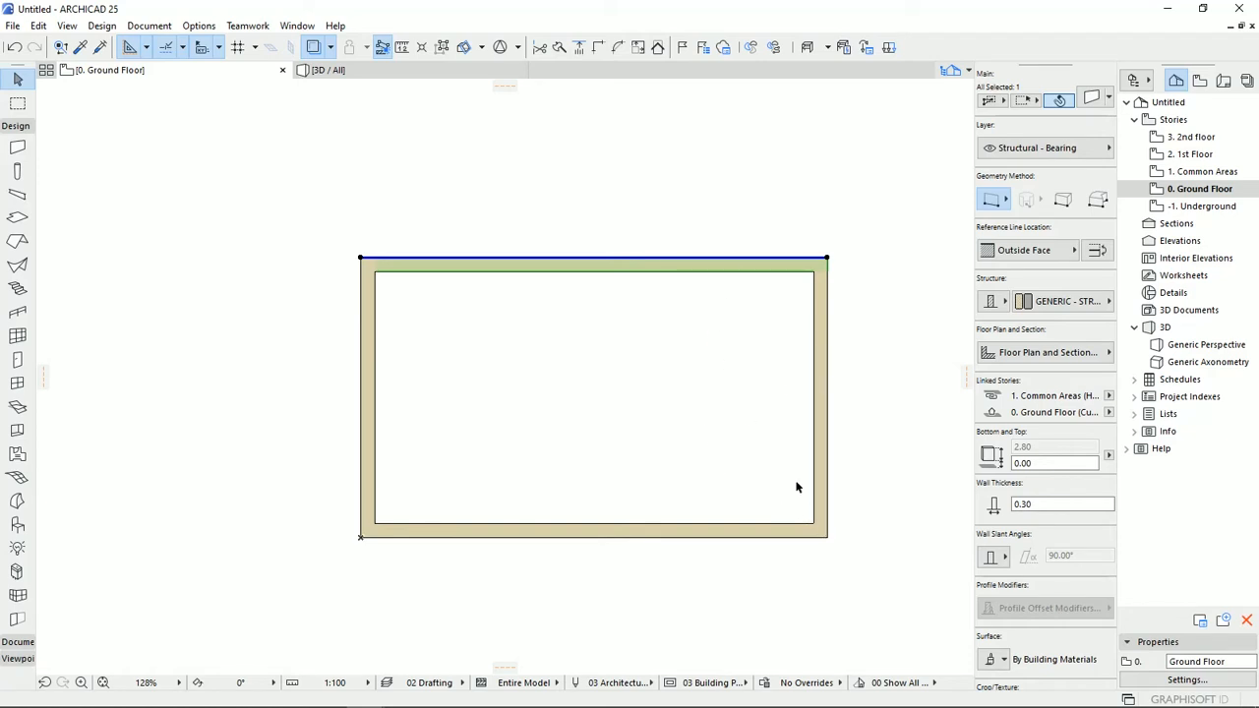
left_click(827, 258)
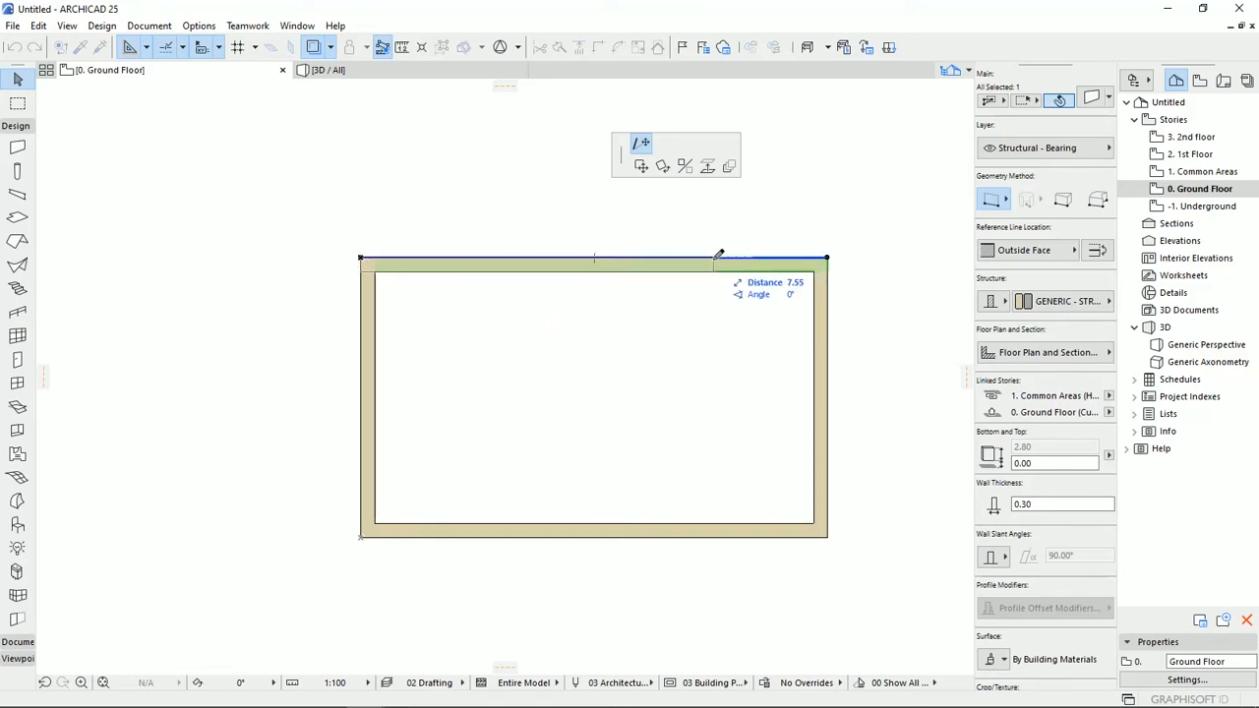
type("7")
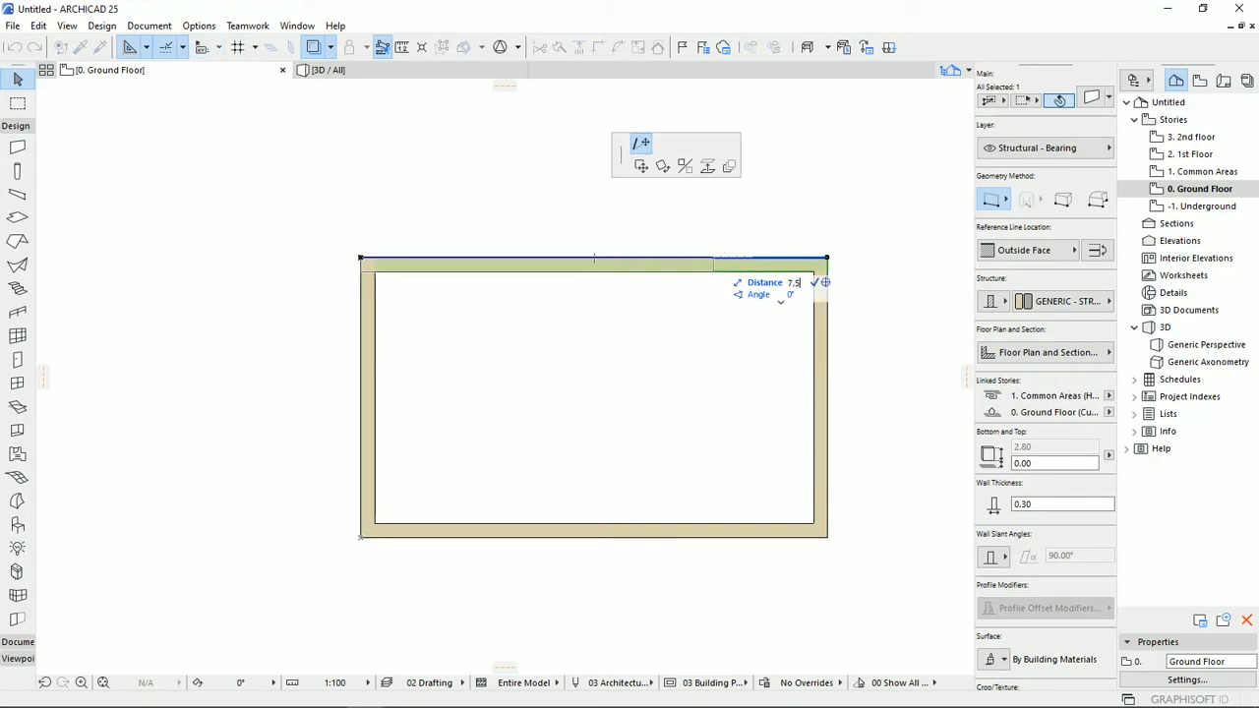
type(".5")
key("Return")
Move the Ground Floor's right-hand wall to the end of the shortened upper wall and trim off the protruding part of the lower wall.
left_click(816, 349)
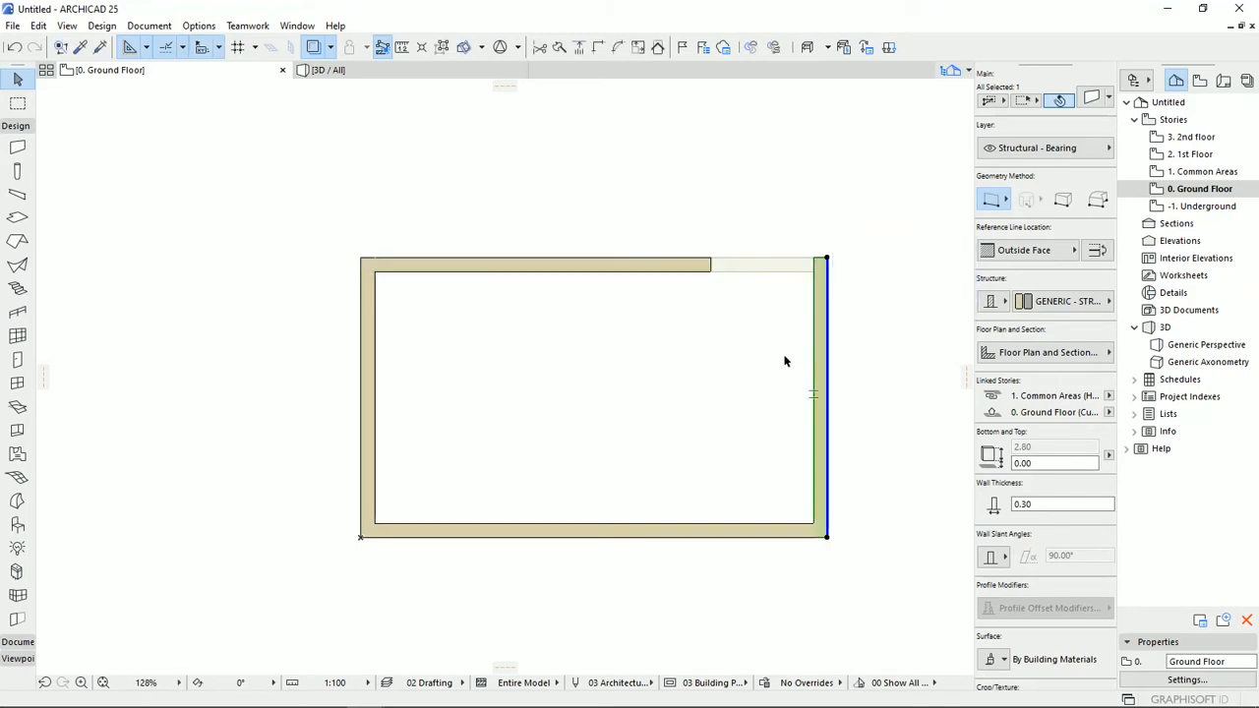
key("ctrl+d")
left_click(827, 260)
left_click(710, 260)
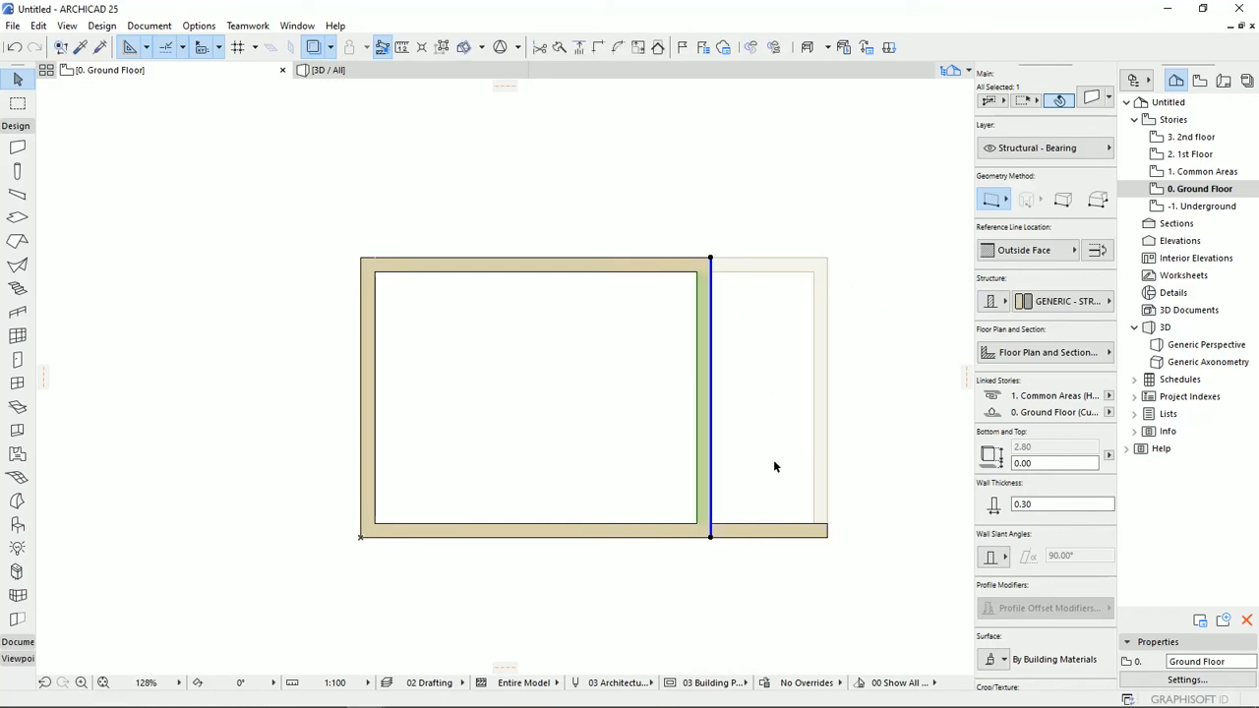
left_click(793, 573)
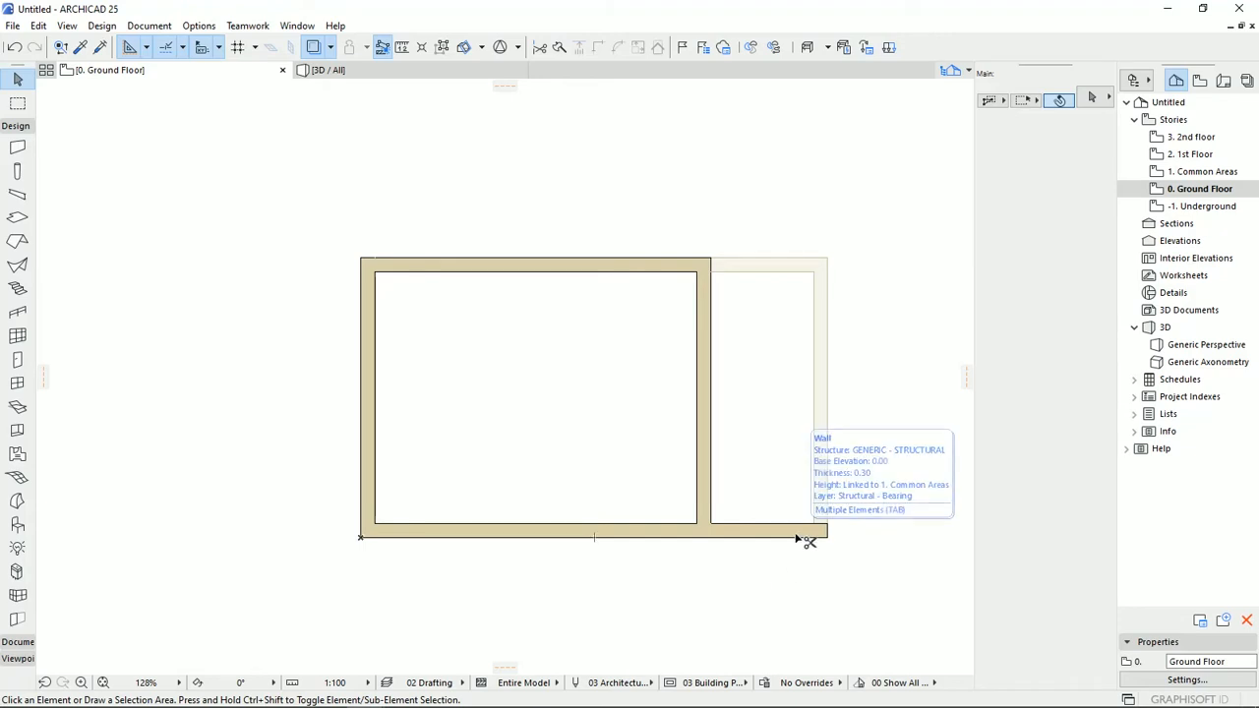
left_click(799, 538, "ctrl")
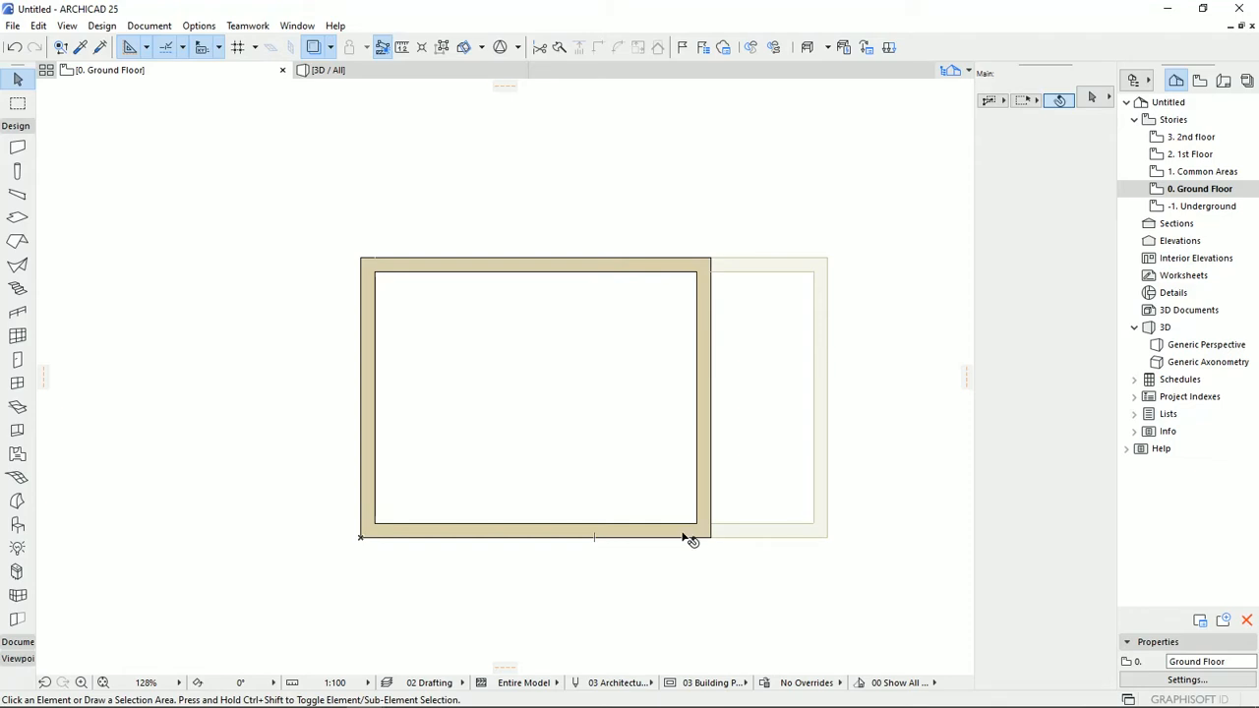
Compare the Underground and Ground Floor plans, then show the Ground Floor as the trace reference on the Common Areas plan.
double_click(1185, 173)
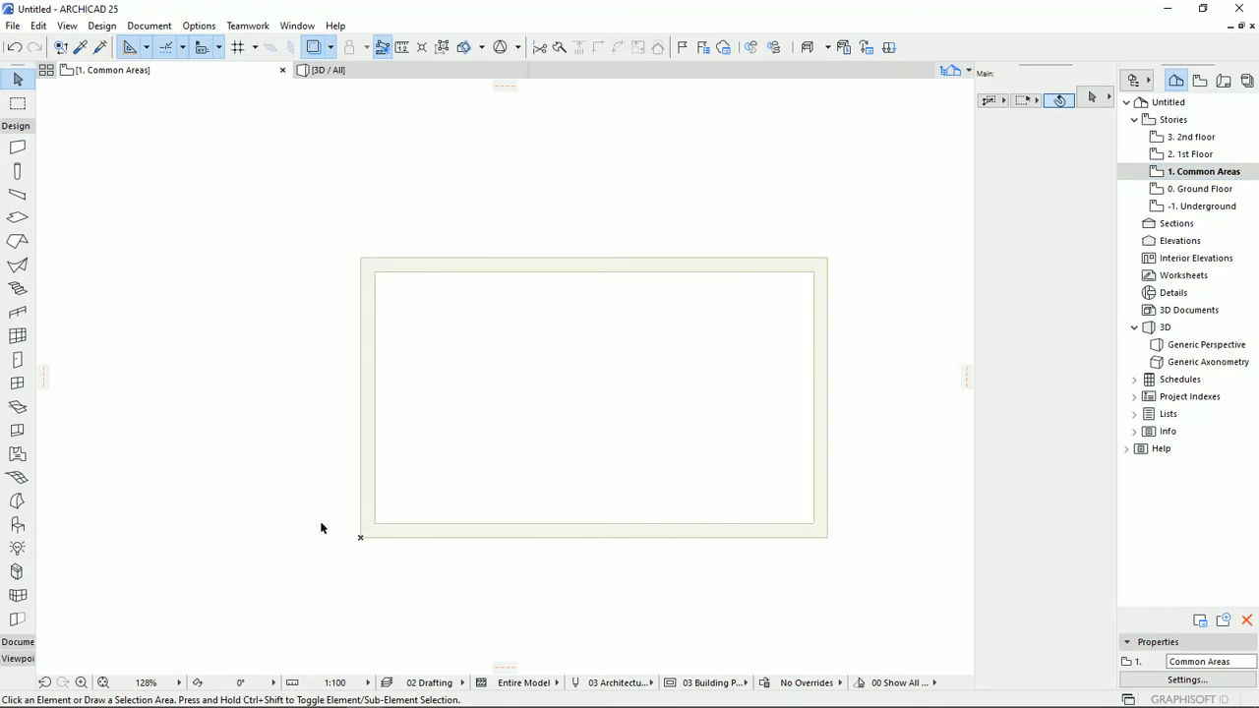
double_click(1195, 206)
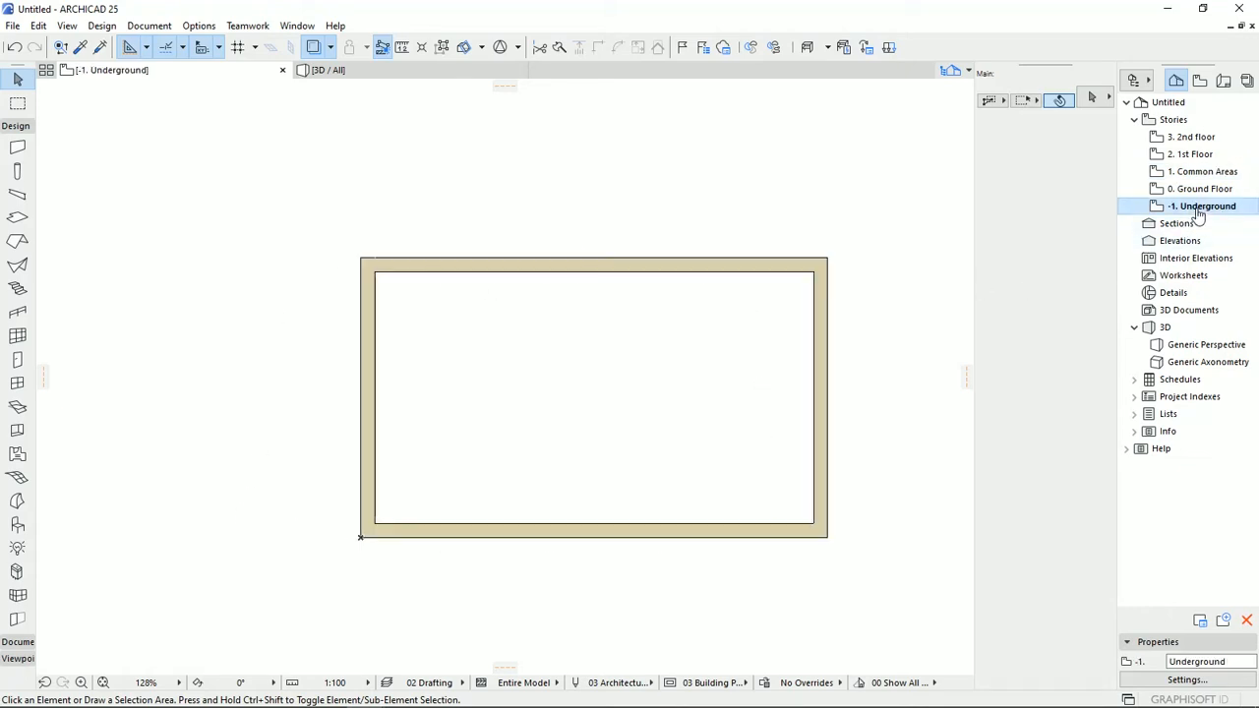
double_click(1198, 189)
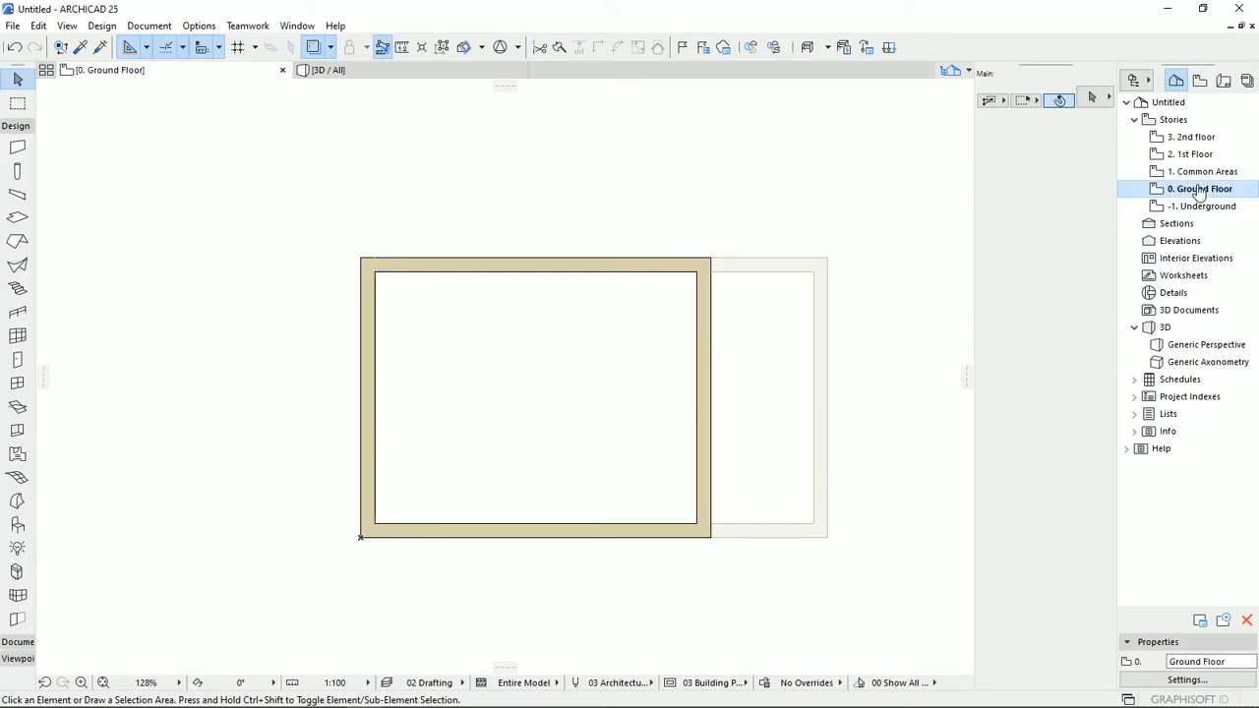
double_click(1200, 171)
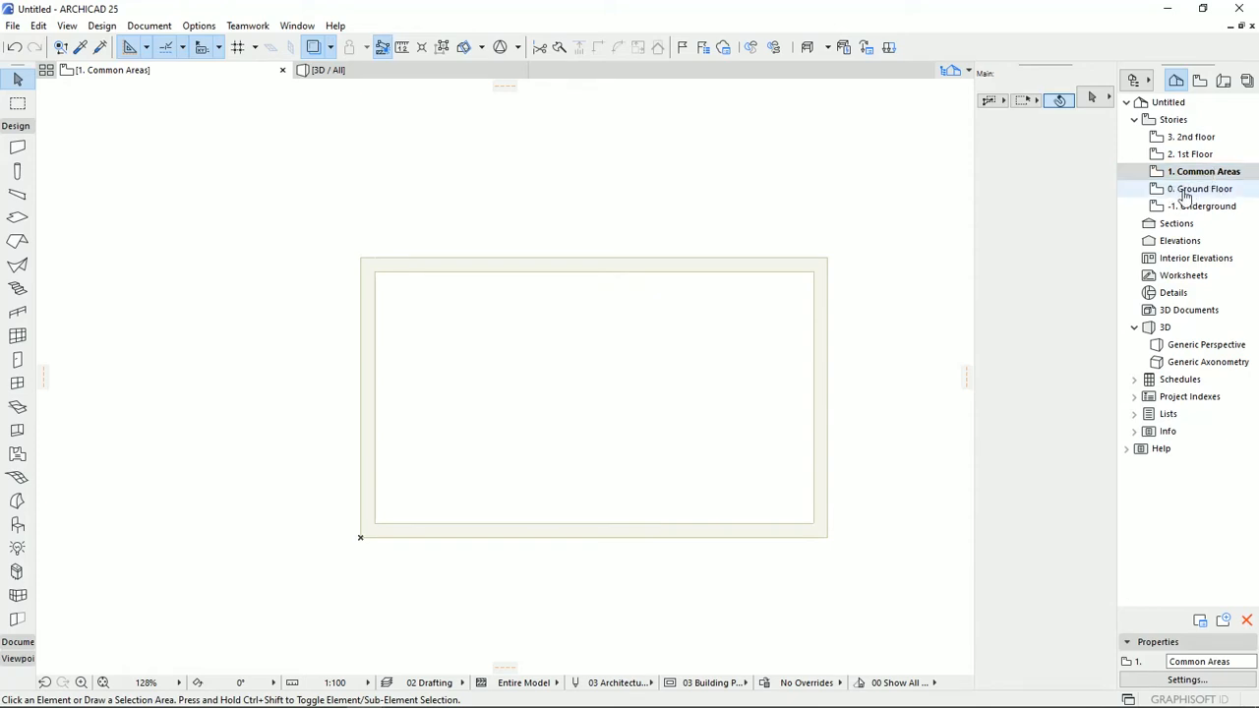
right_click(1185, 195)
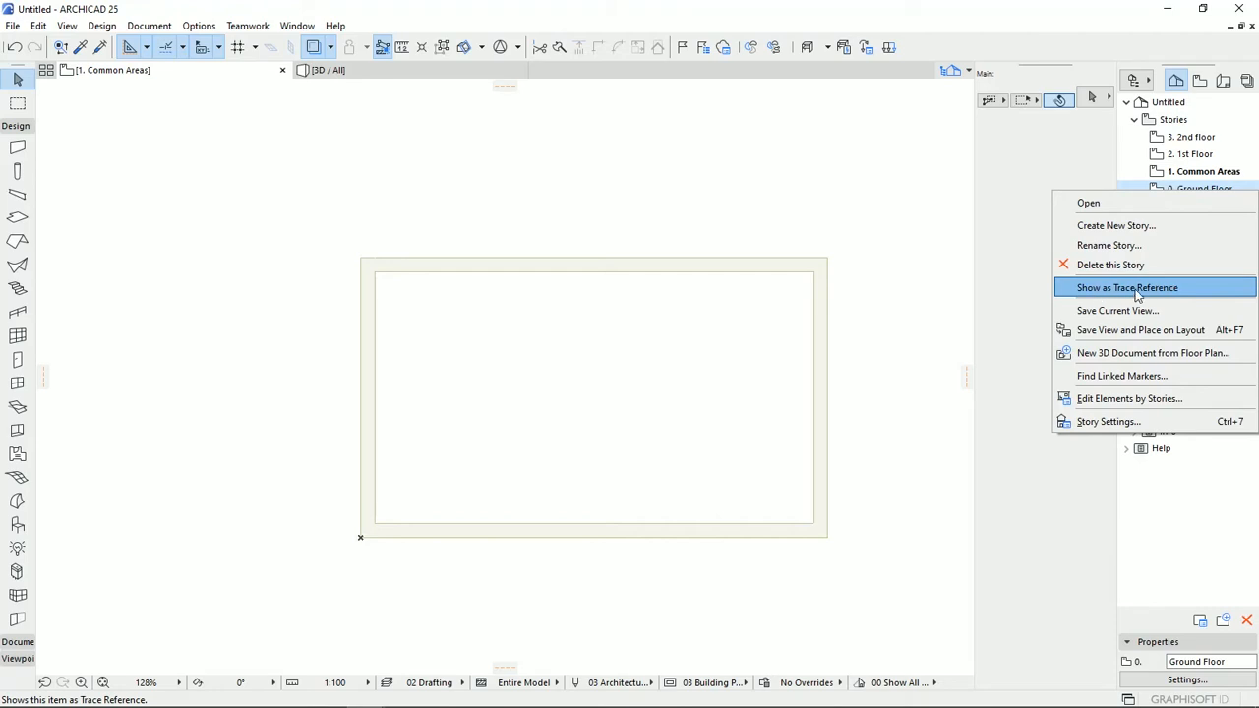
left_click(1172, 293)
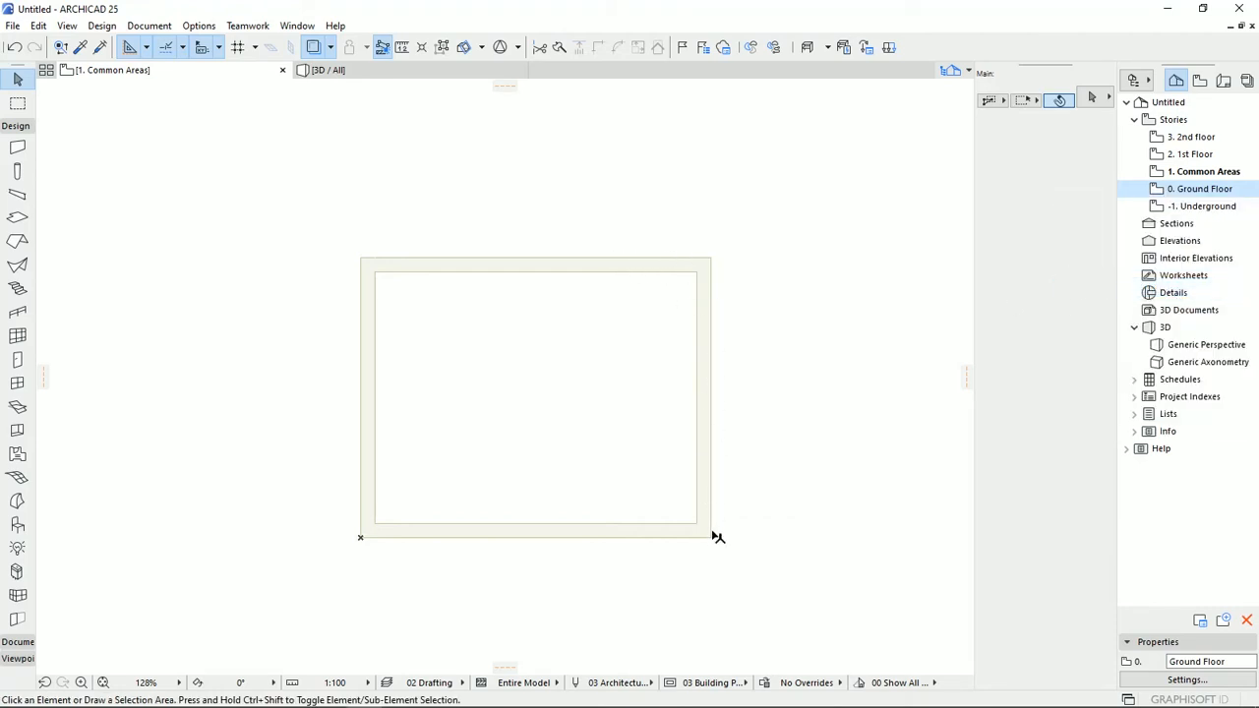
Draw a closed chained wall outline on Common Areas from the project origin, tracing the left wall's full length and making the upper wall 6 m long.
left_click(18, 147)
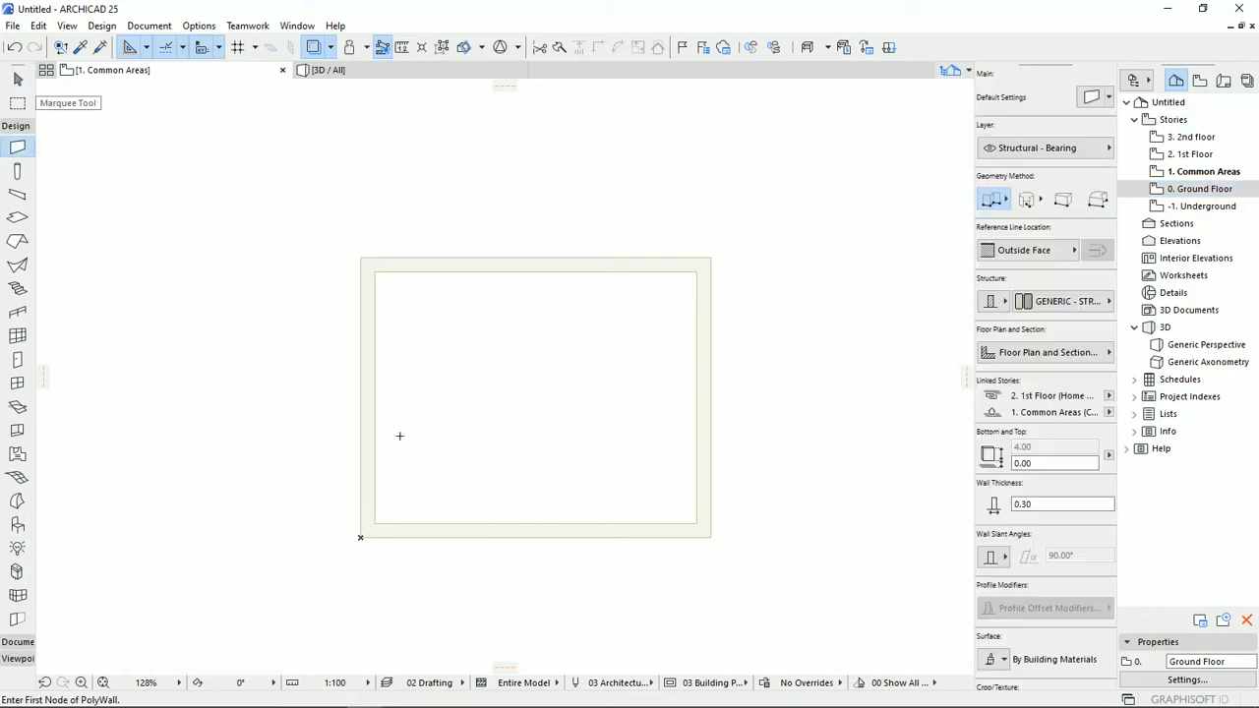
left_click(361, 536)
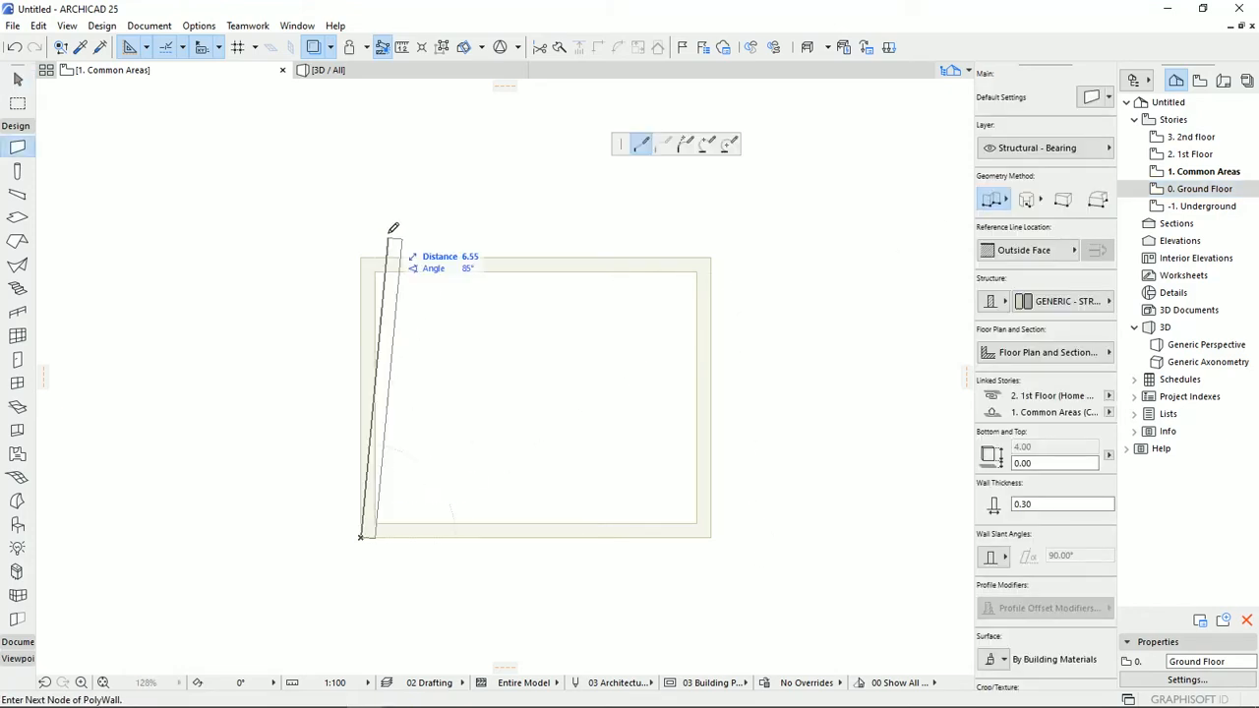
left_click(361, 258)
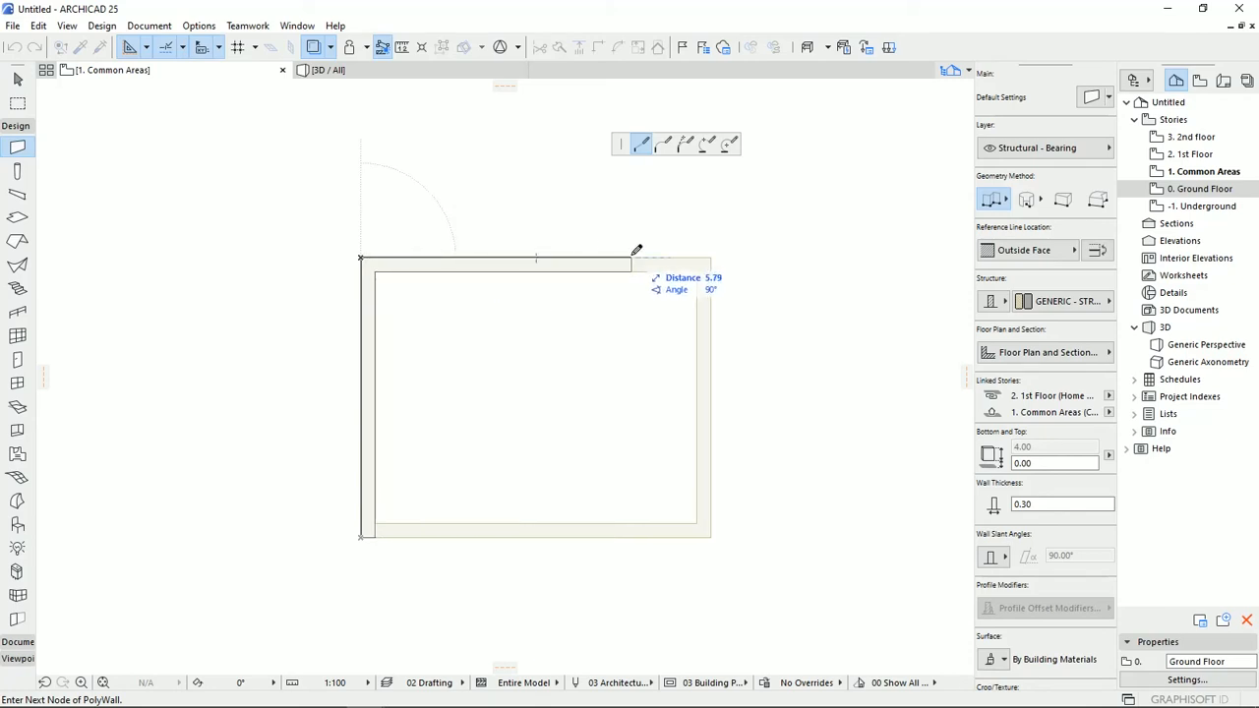
type("6")
key("Return")
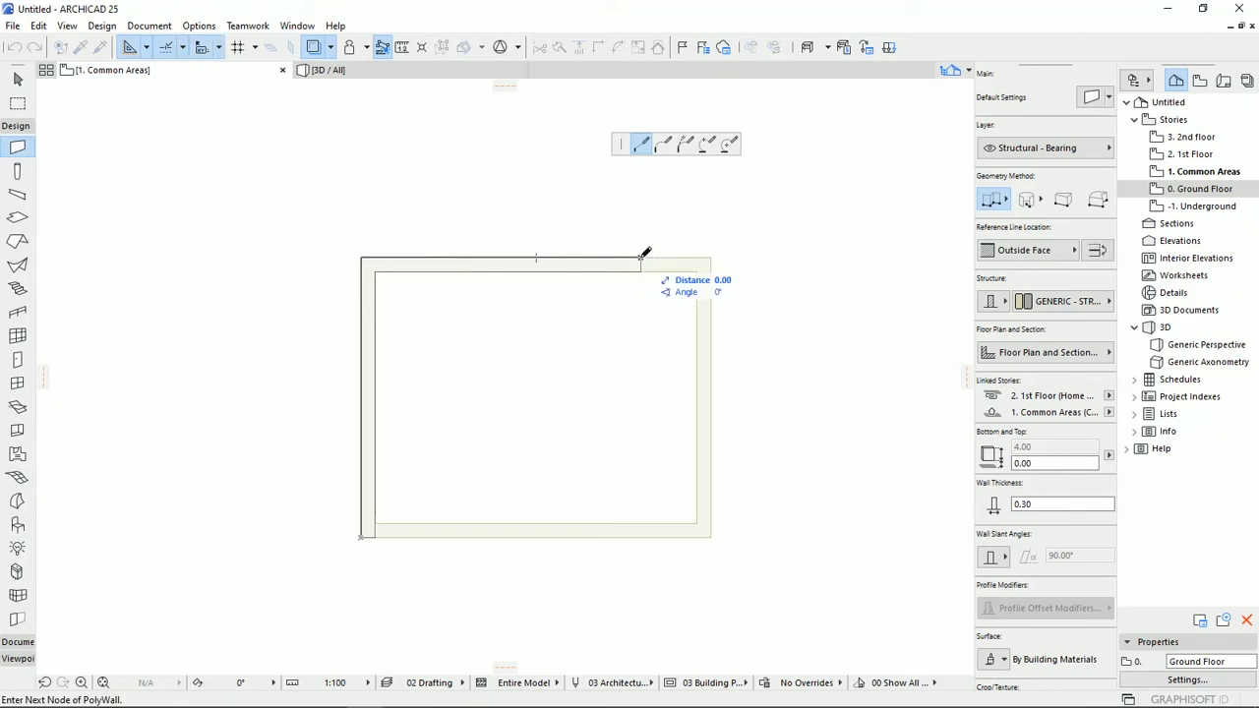
left_click(642, 534)
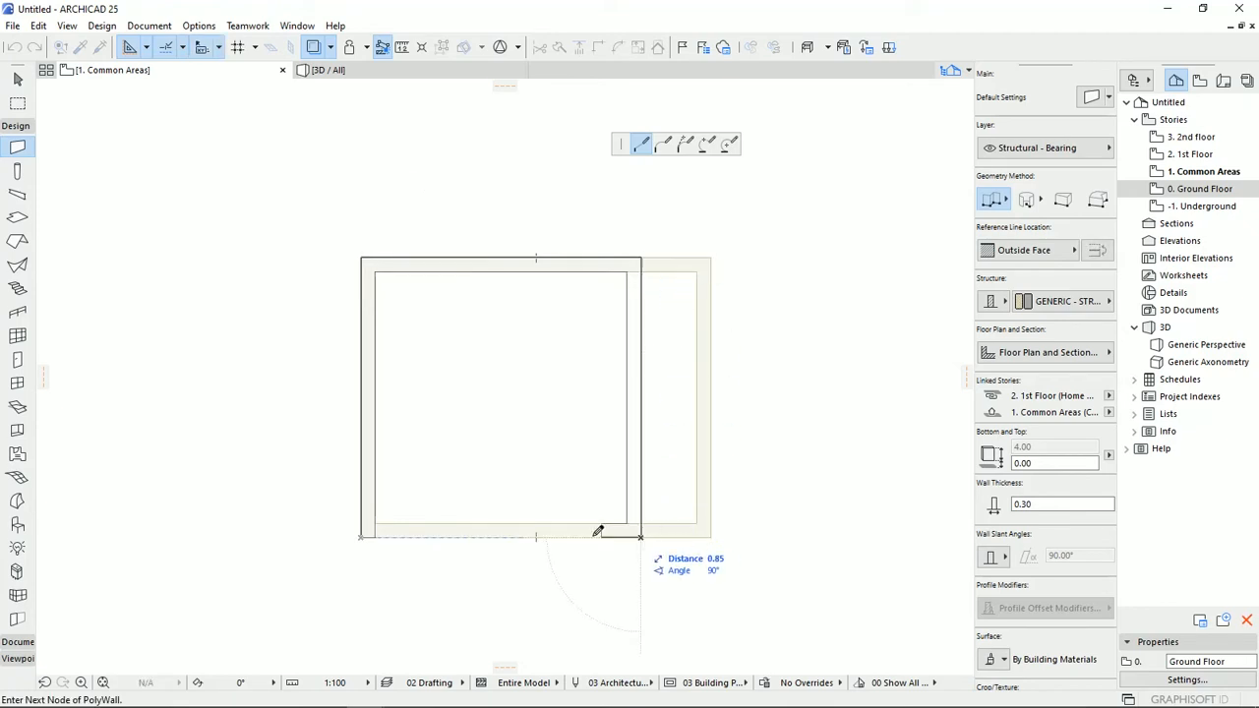
left_click(363, 536)
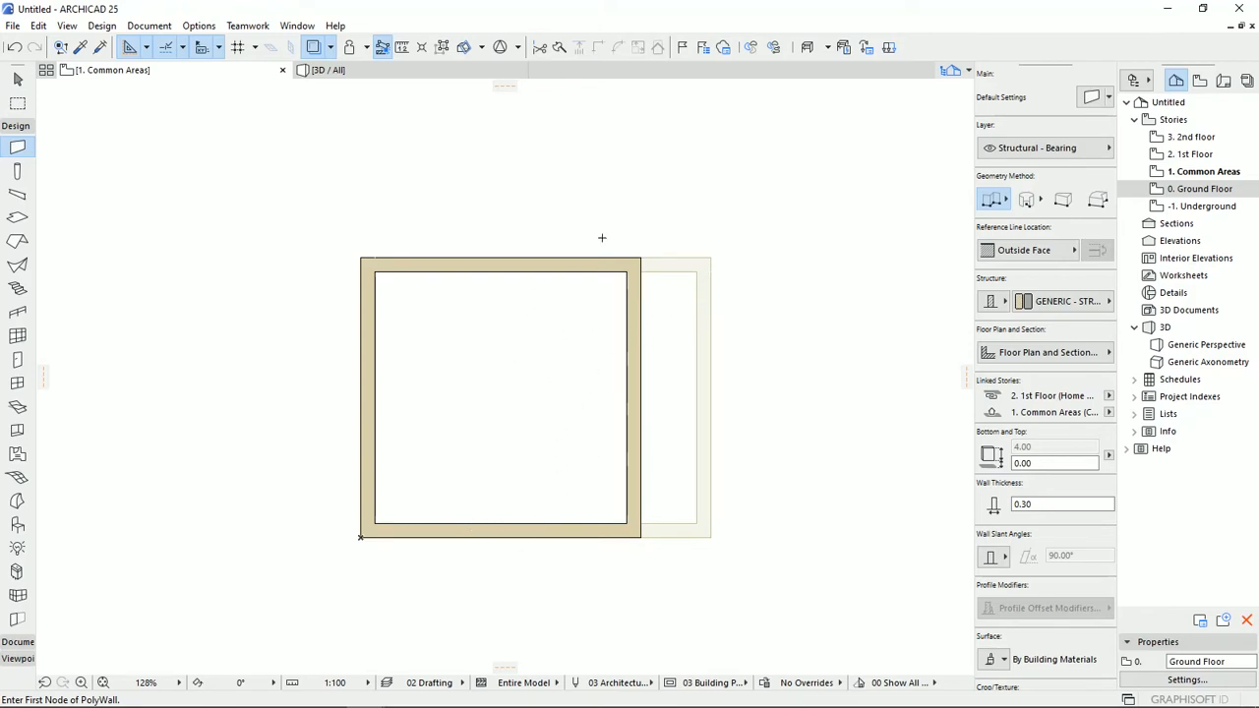
Return to the Ground Floor plan and show the Common Areas story as its trace reference.
double_click(1203, 192)
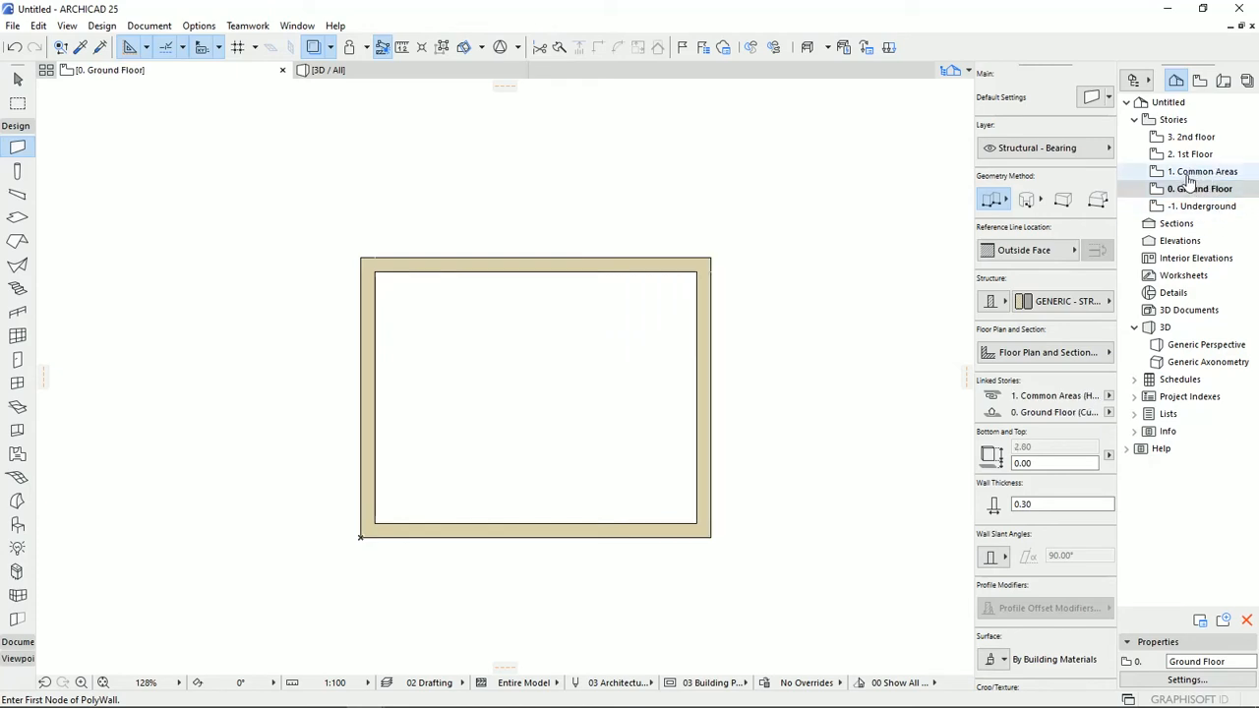
right_click(1205, 177)
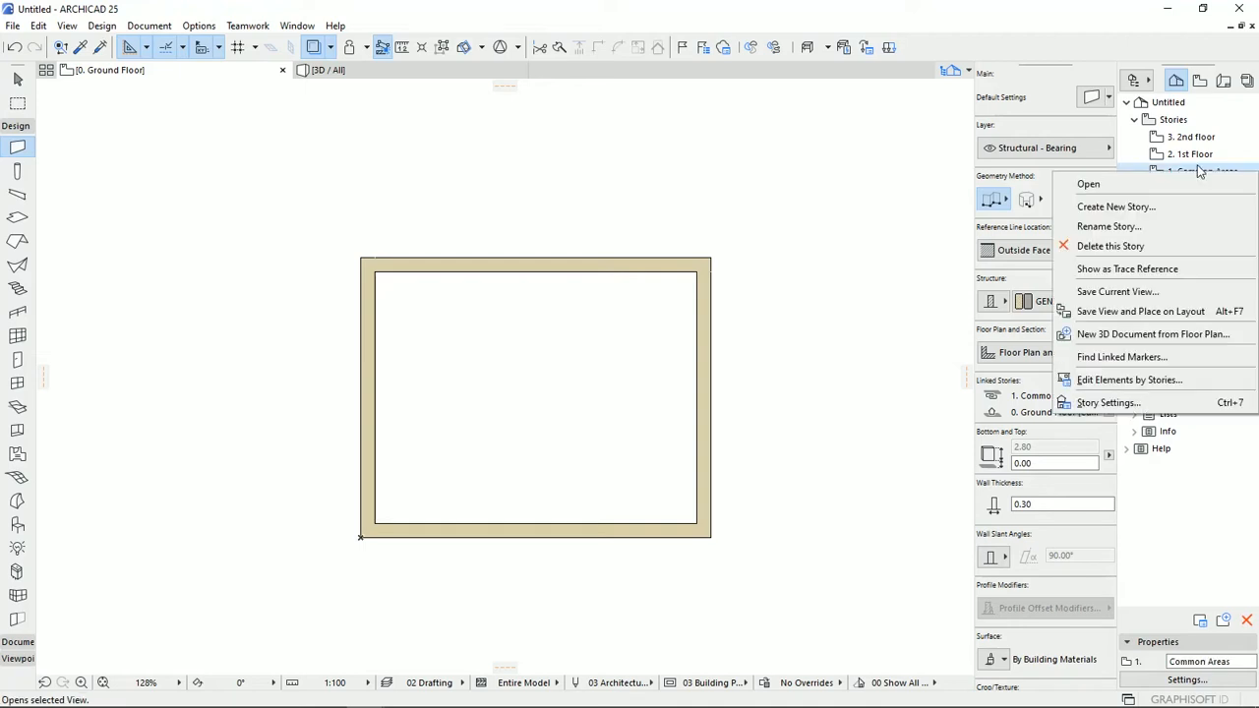
left_click(1202, 168)
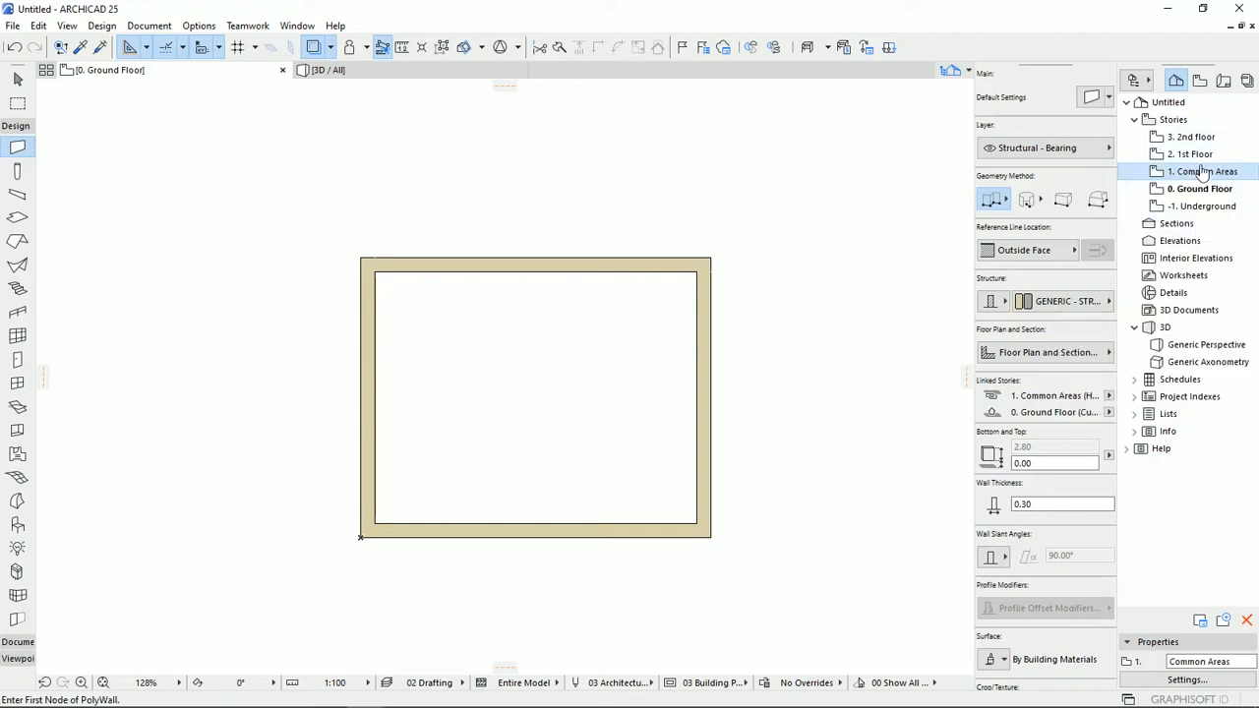
right_click(1202, 175)
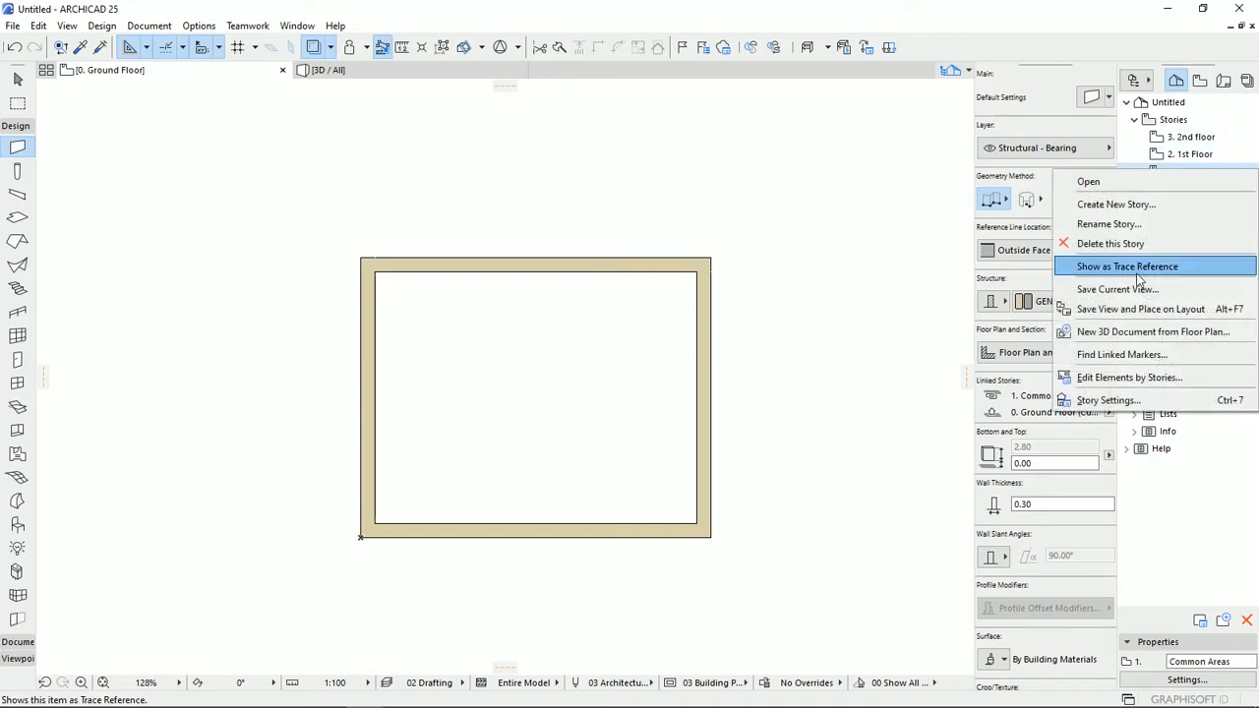
left_click(1136, 275)
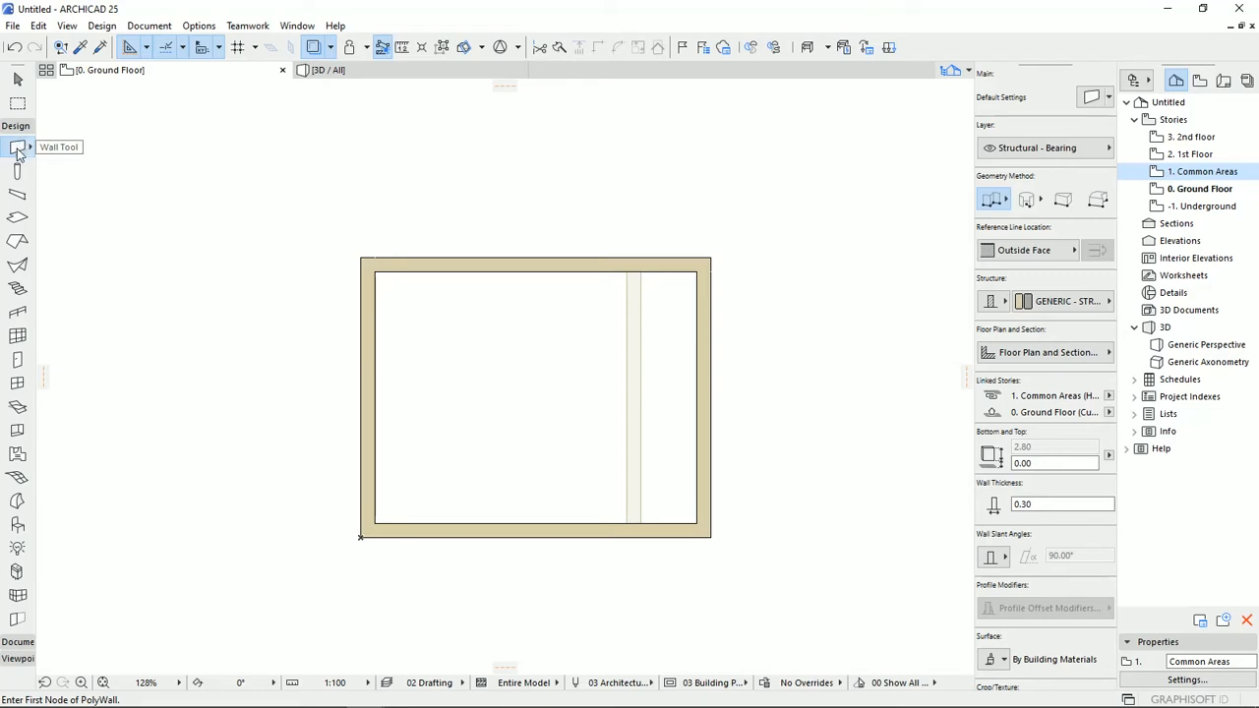
Draw a chained wall recess 1.5 m deep along the traced Common Areas wall, then trim off the Ground Floor's right-hand wall across its opening.
left_click(709, 341)
left_click(641, 342)
left_click(642, 437)
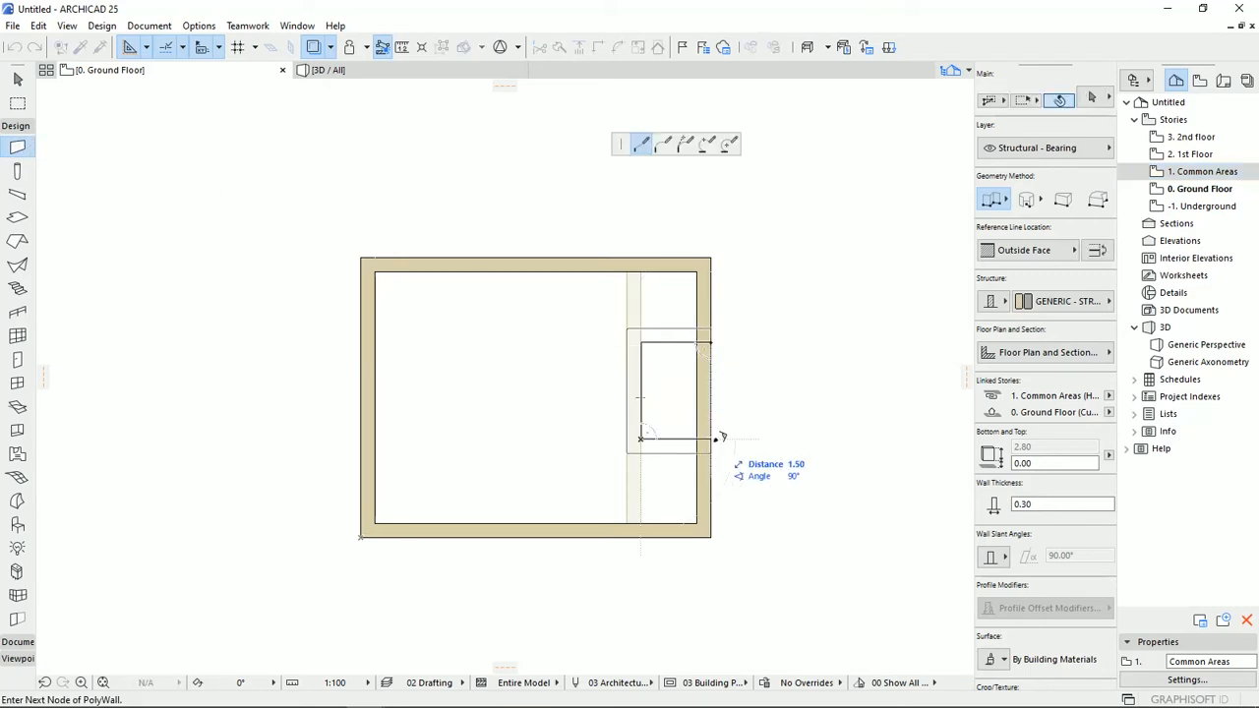
left_click(712, 438)
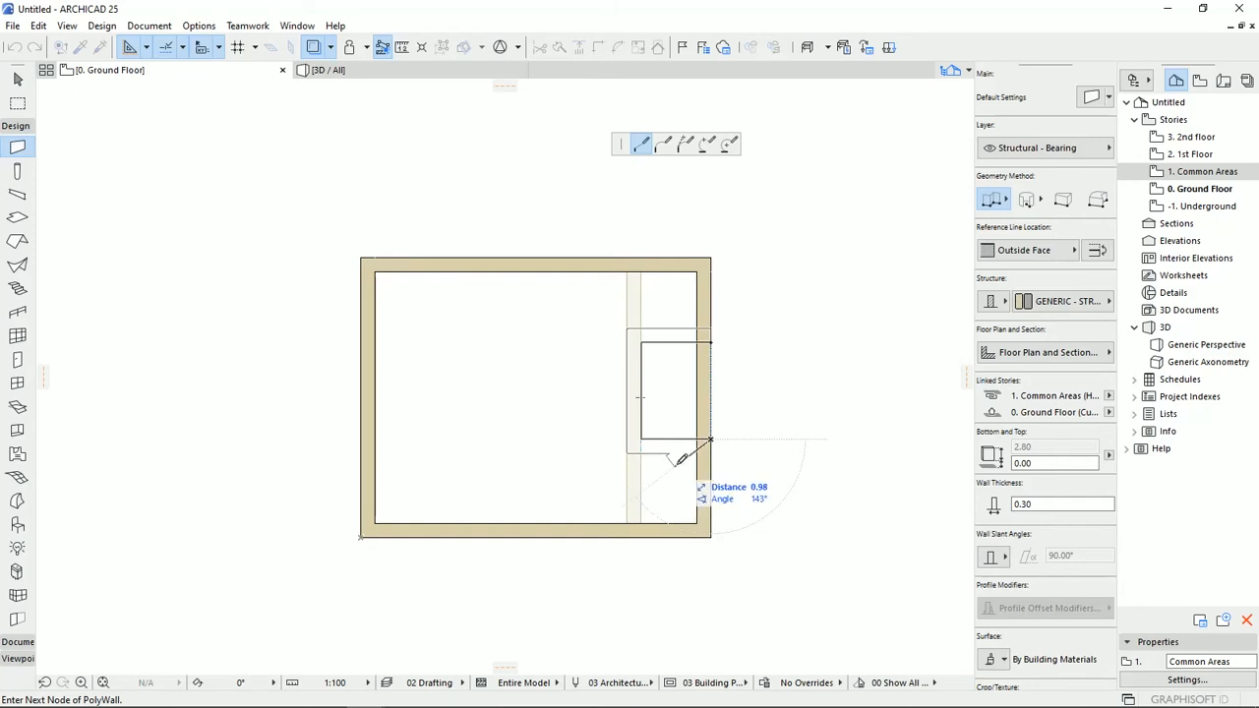
left_click(714, 440)
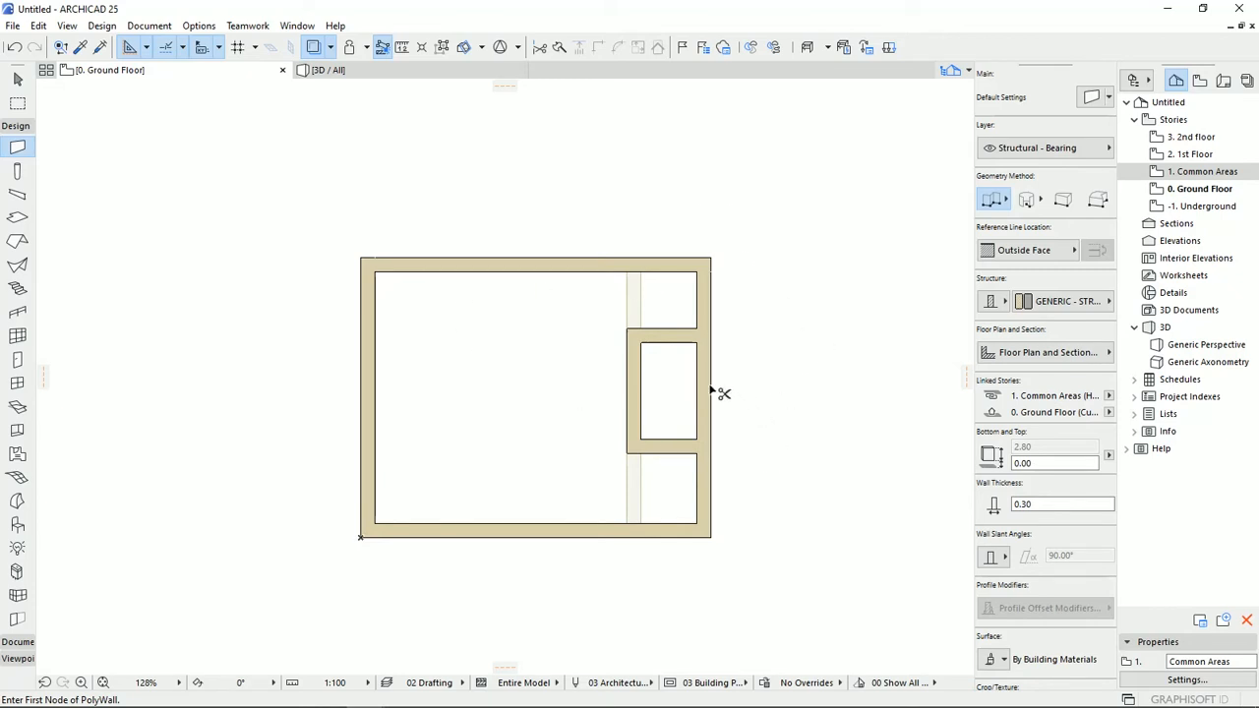
left_click(711, 391)
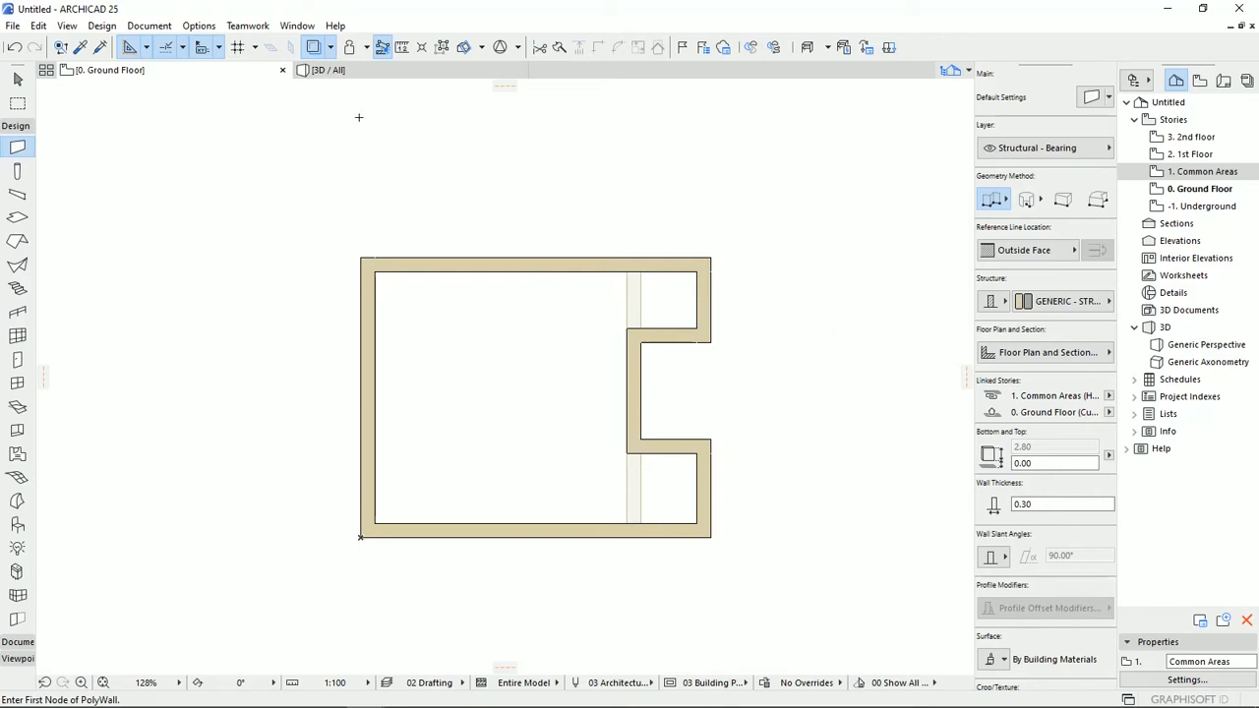
Choose the Ground Floor as the fixed trace reference for all stories.
left_click(332, 49)
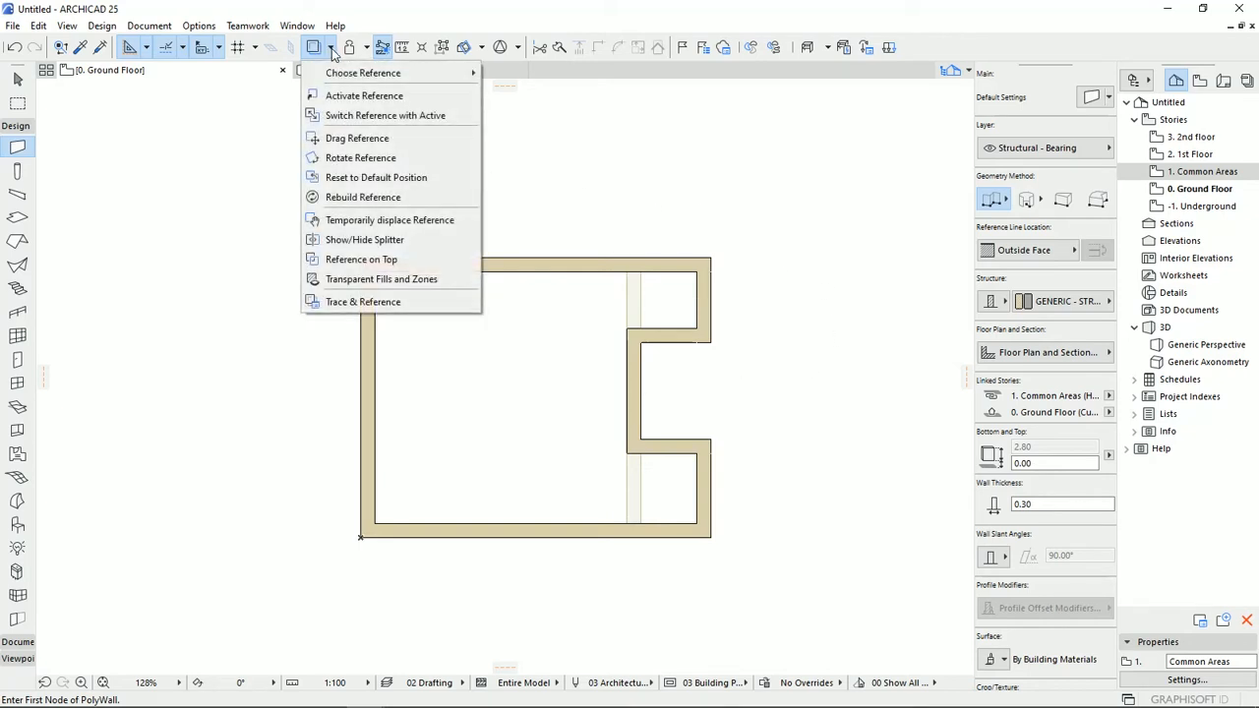
mouse_move(352, 74)
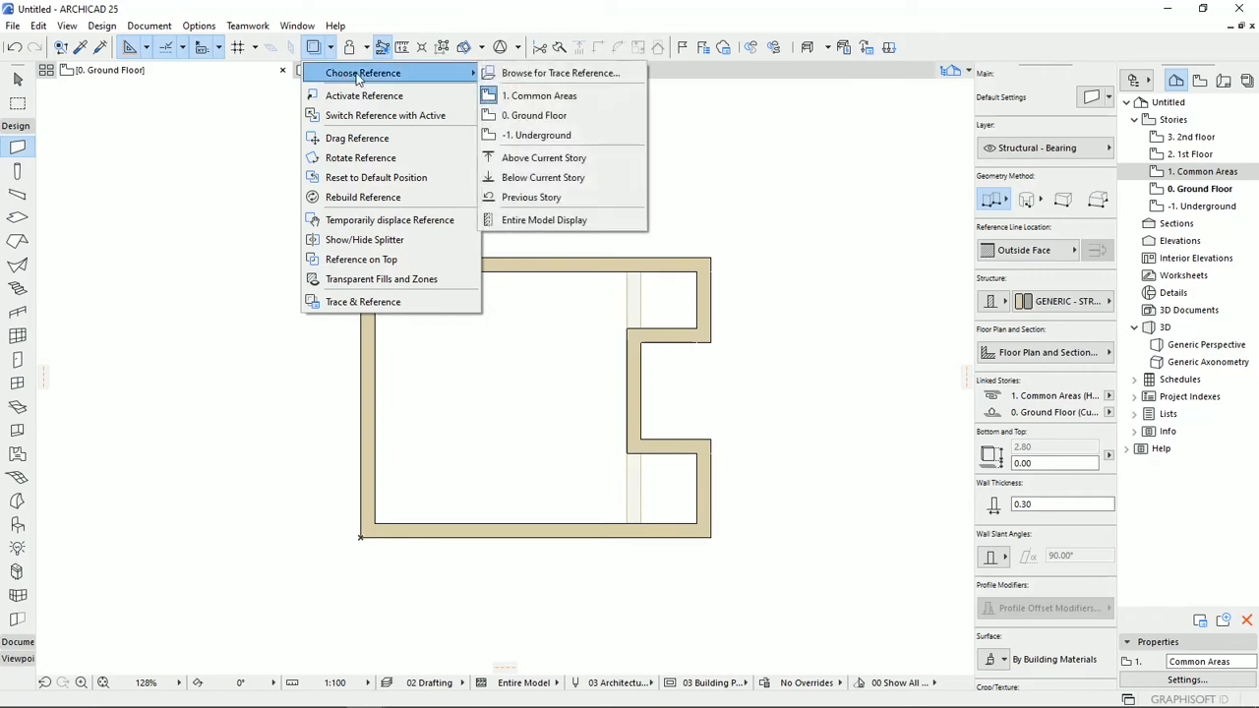
left_click(550, 119)
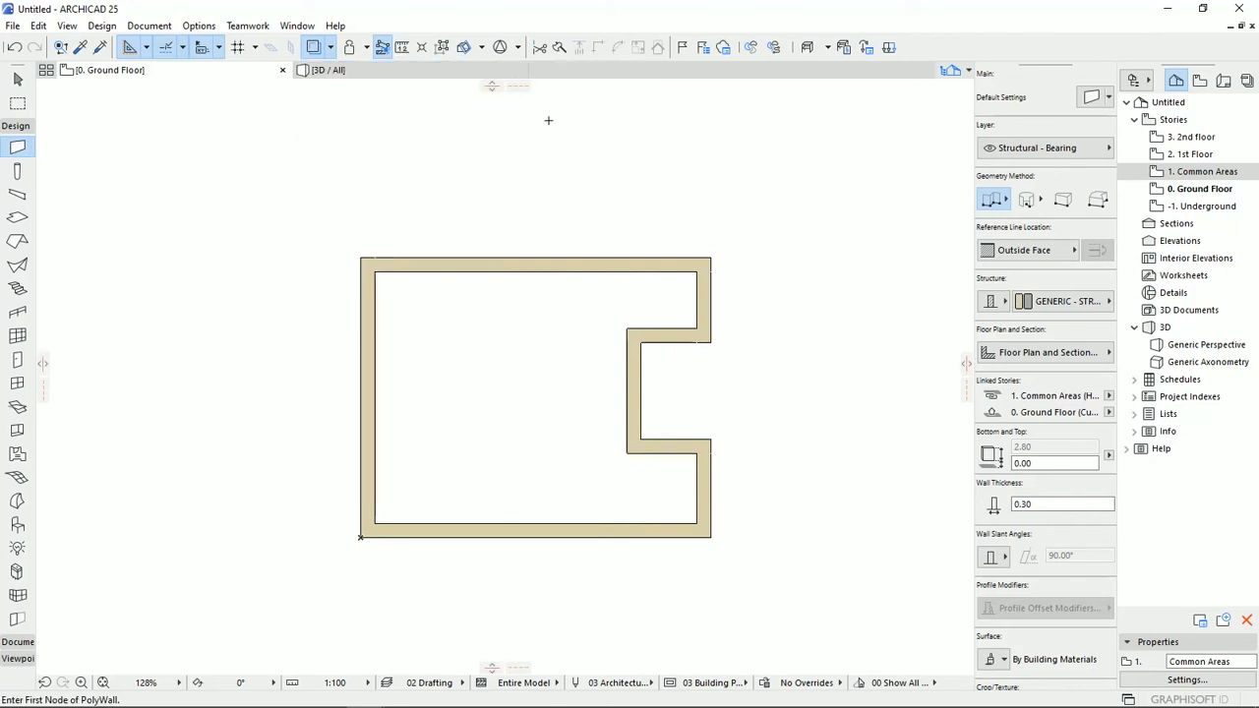
Examine the Ground Floor trace reference against the Underground, Common Areas, 1st Floor and 2nd floor plans, then return to the Ground Floor.
left_click(1187, 209)
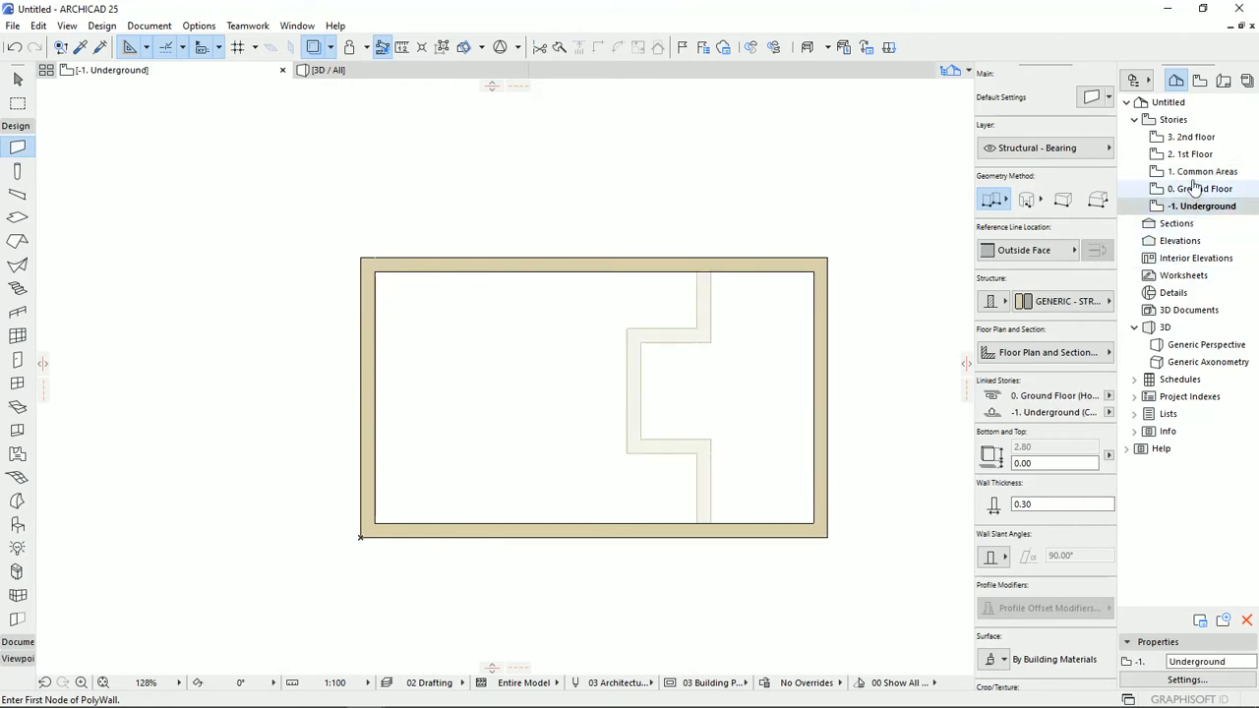
left_click(1196, 173)
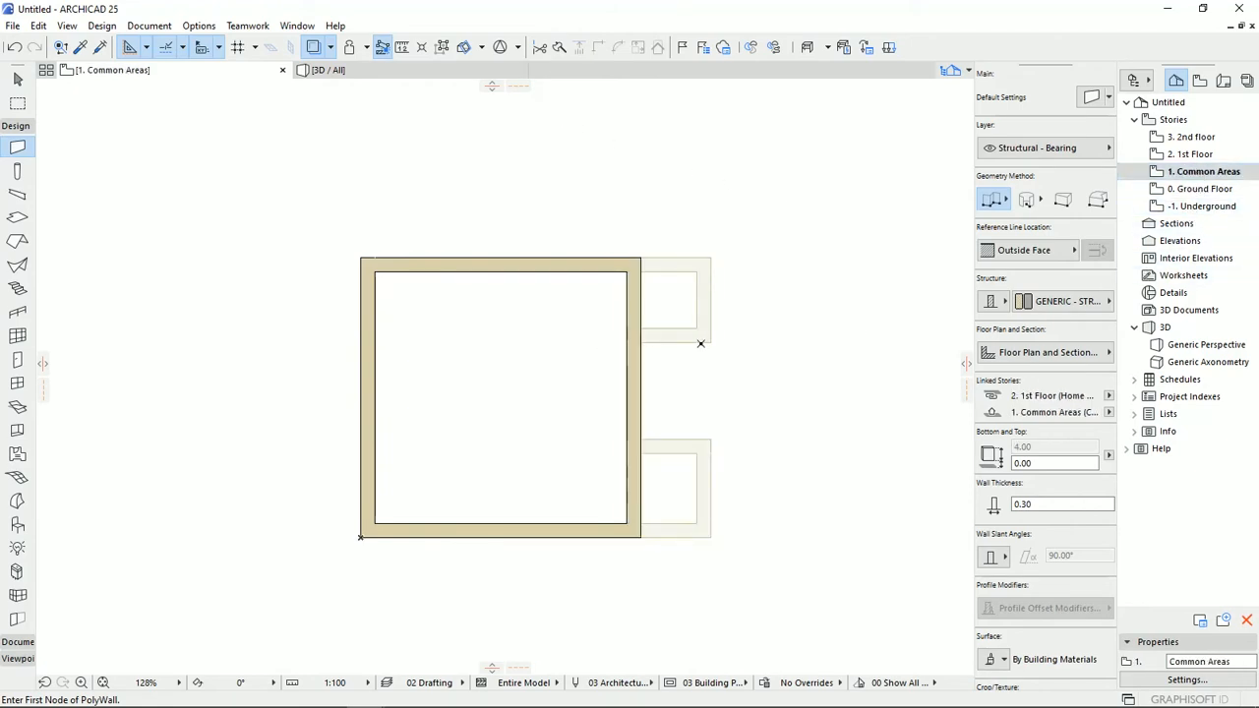
left_click(1191, 154)
left_click(1194, 138)
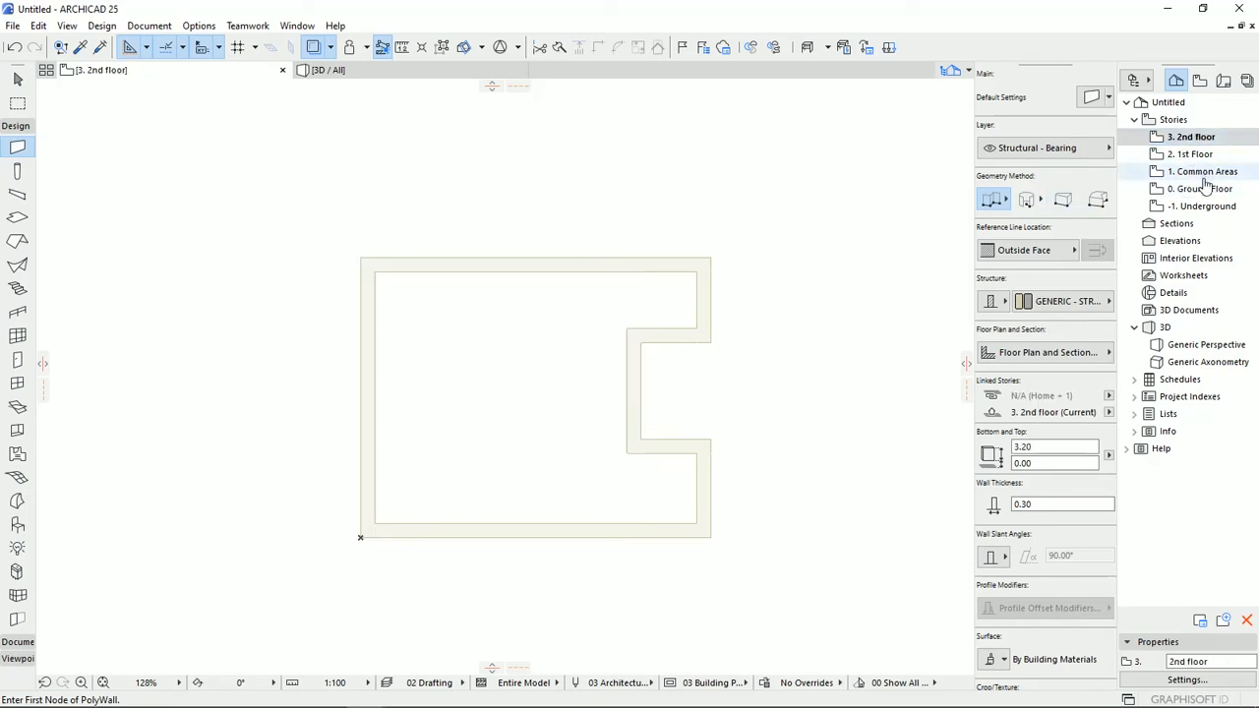
left_click(1201, 189)
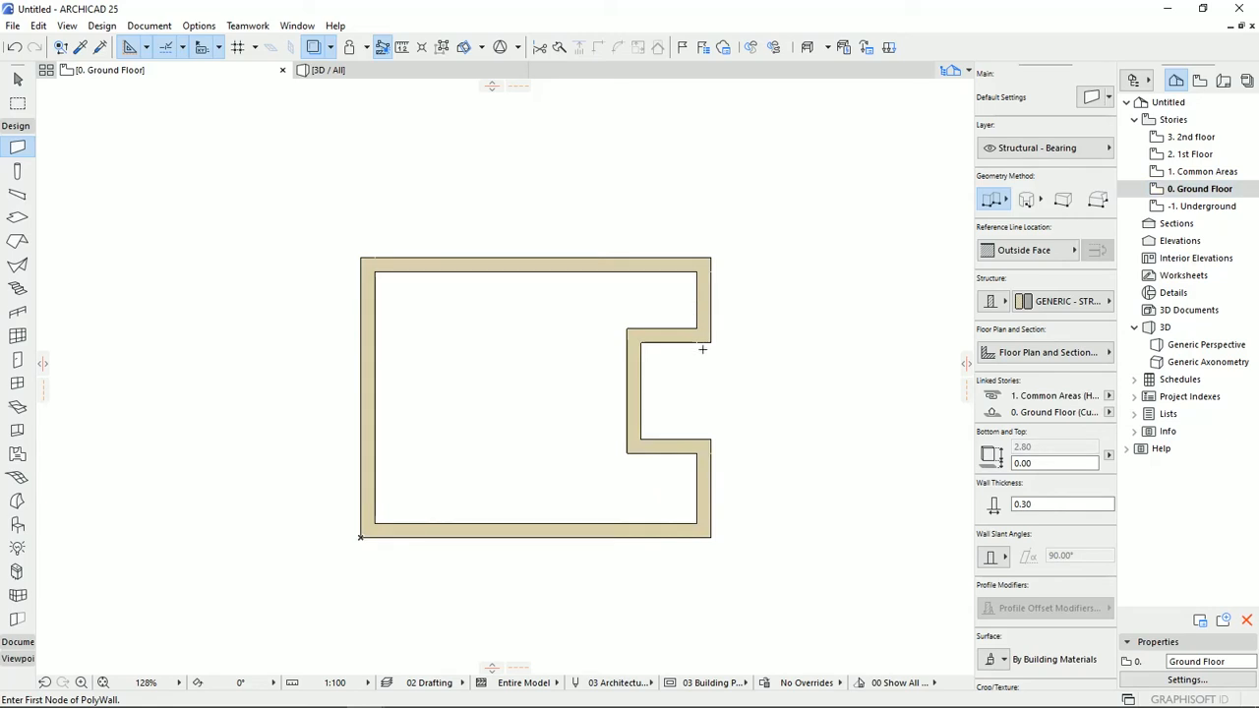
left_click(1202, 205)
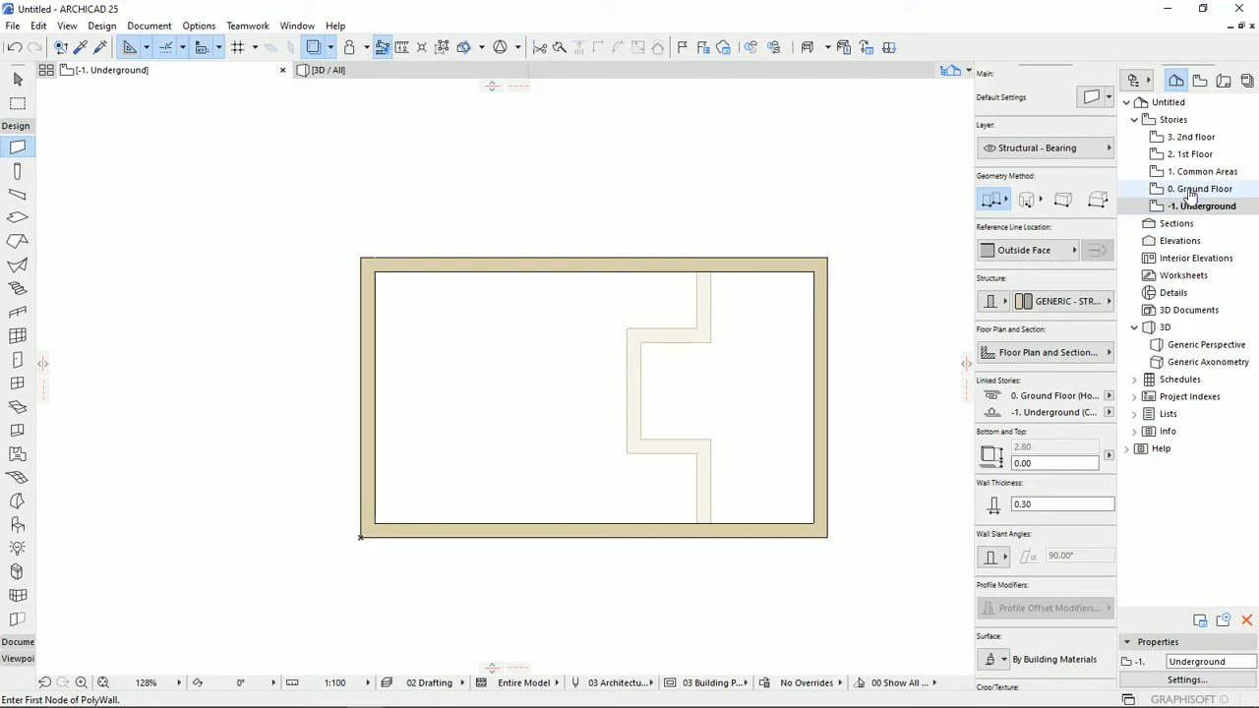
left_click(1190, 191)
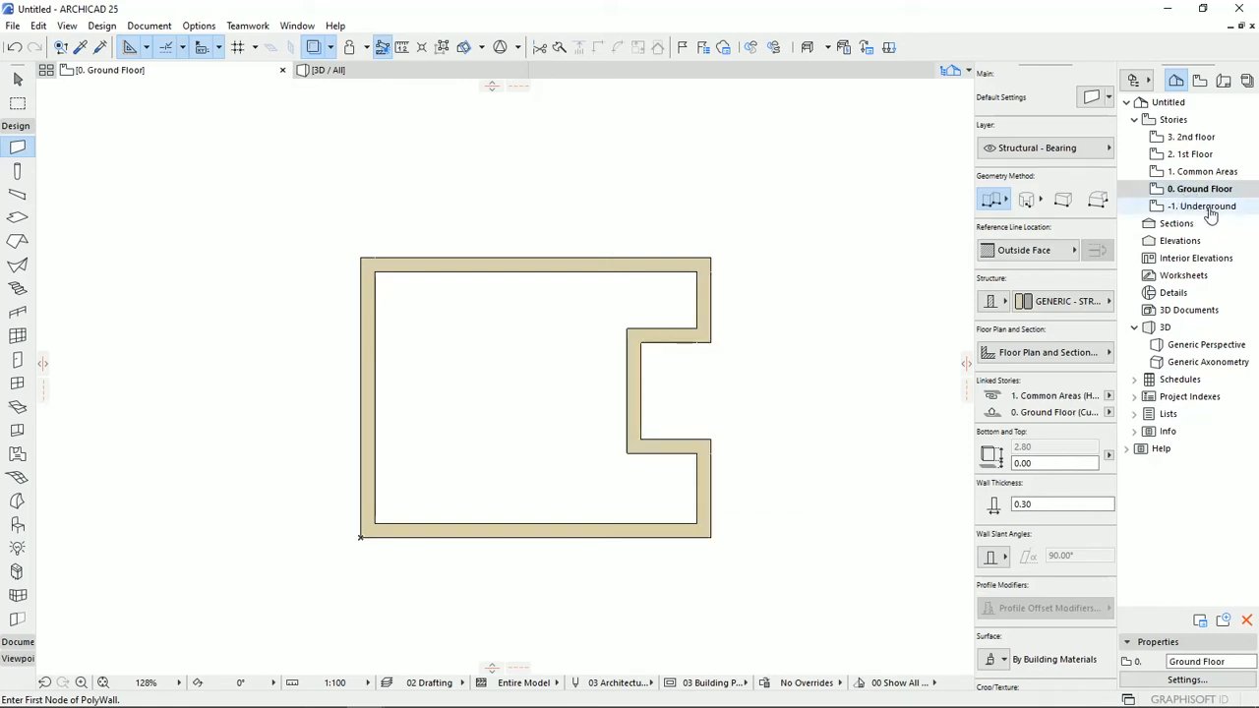
Show the Underground story as the trace reference and open the Common Areas plan over it.
right_click(1209, 209)
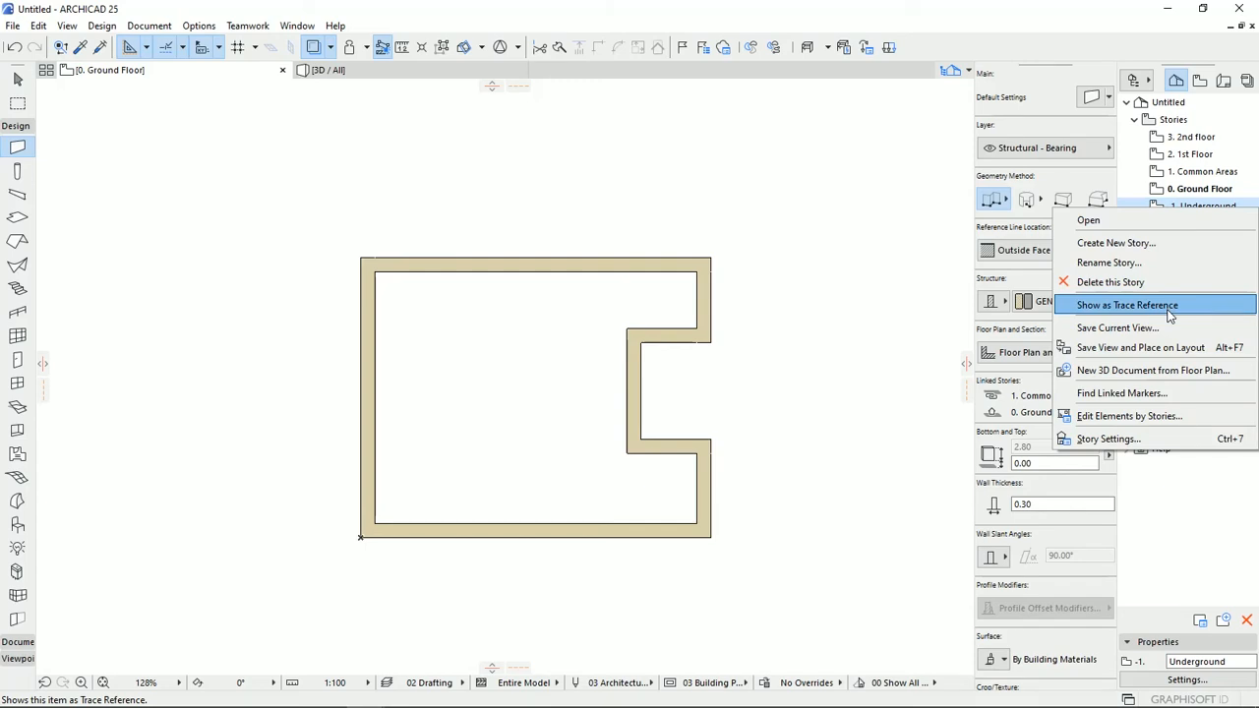
left_click(1127, 305)
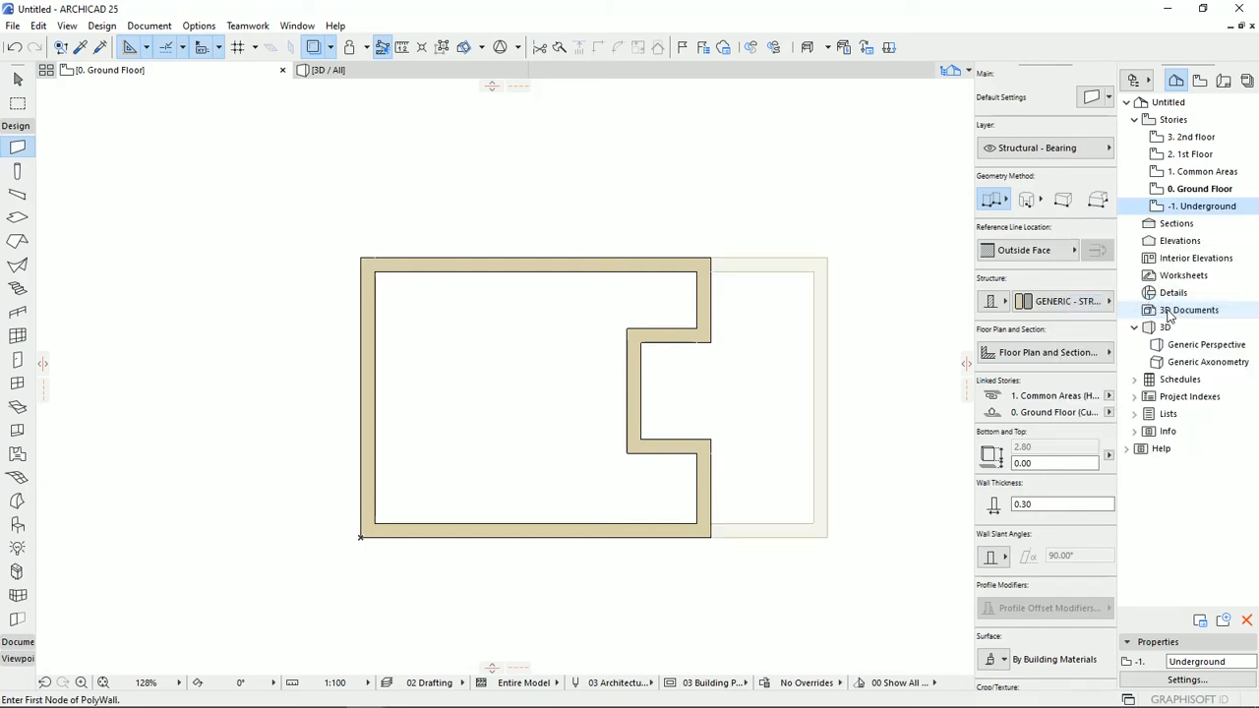
double_click(1200, 171)
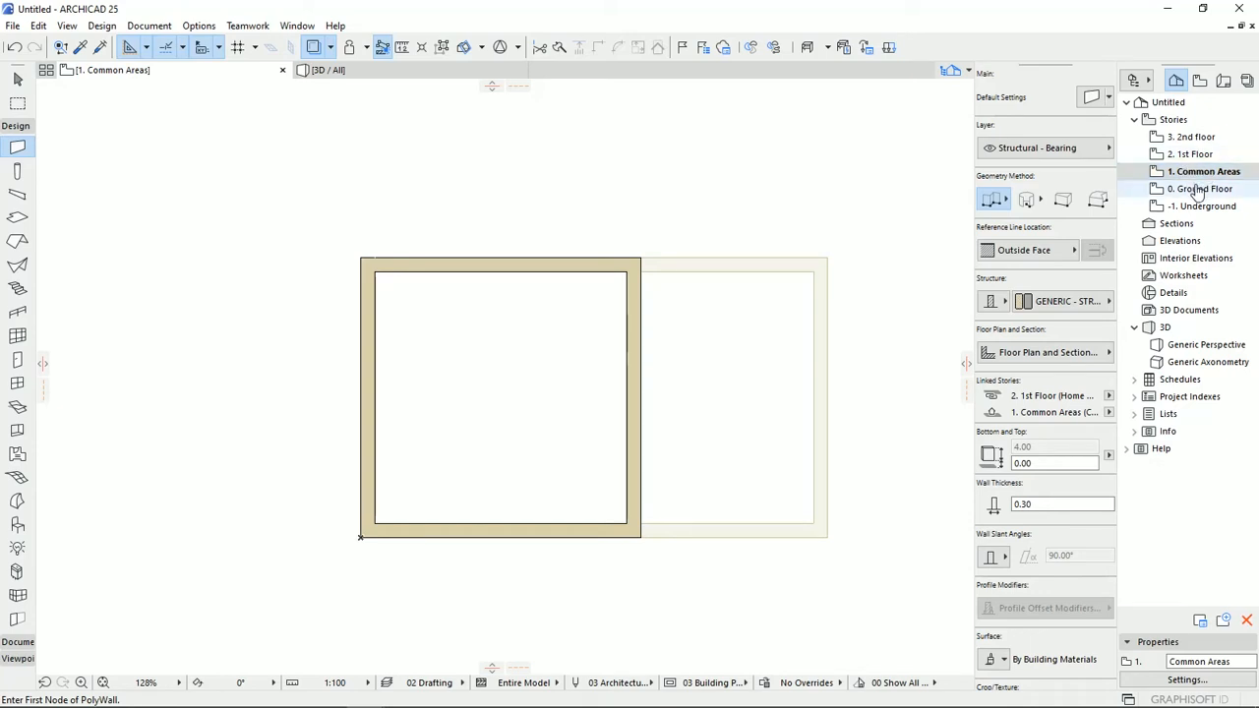
Set the trace reference to Previous Story and check it by switching between the 1st Floor, Common Areas, Ground Floor and Underground plans.
left_click(333, 47)
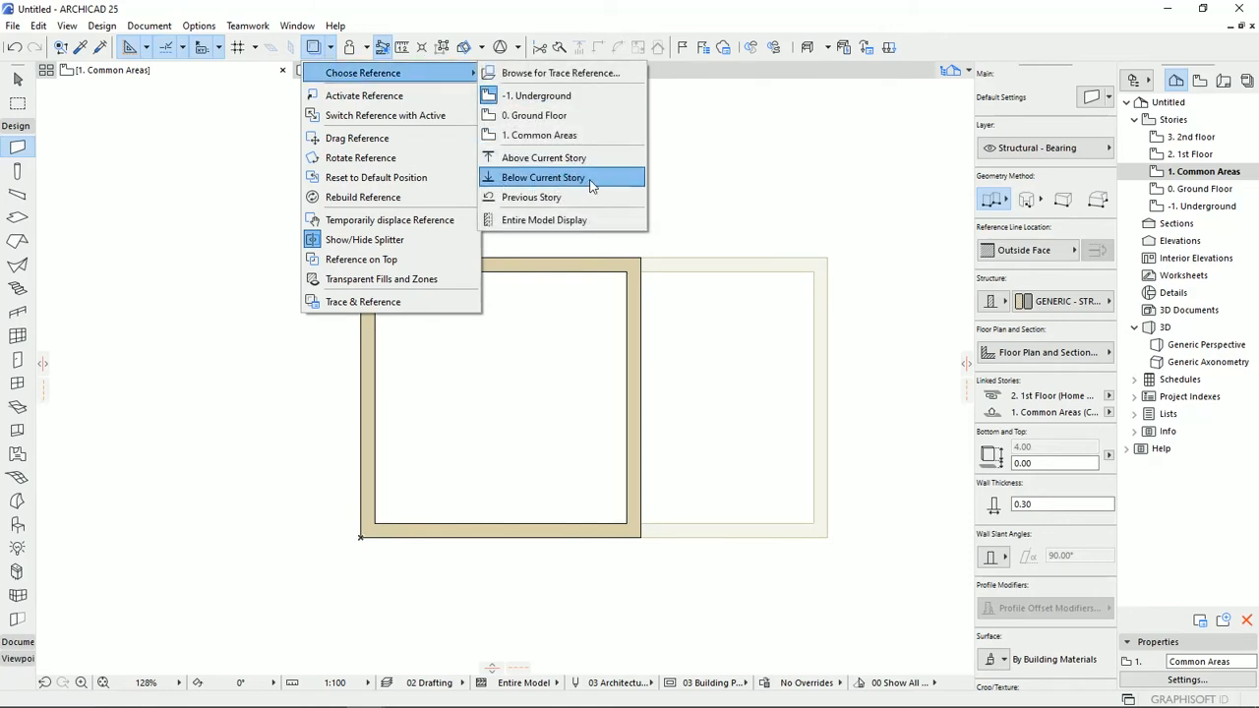
left_click(531, 197)
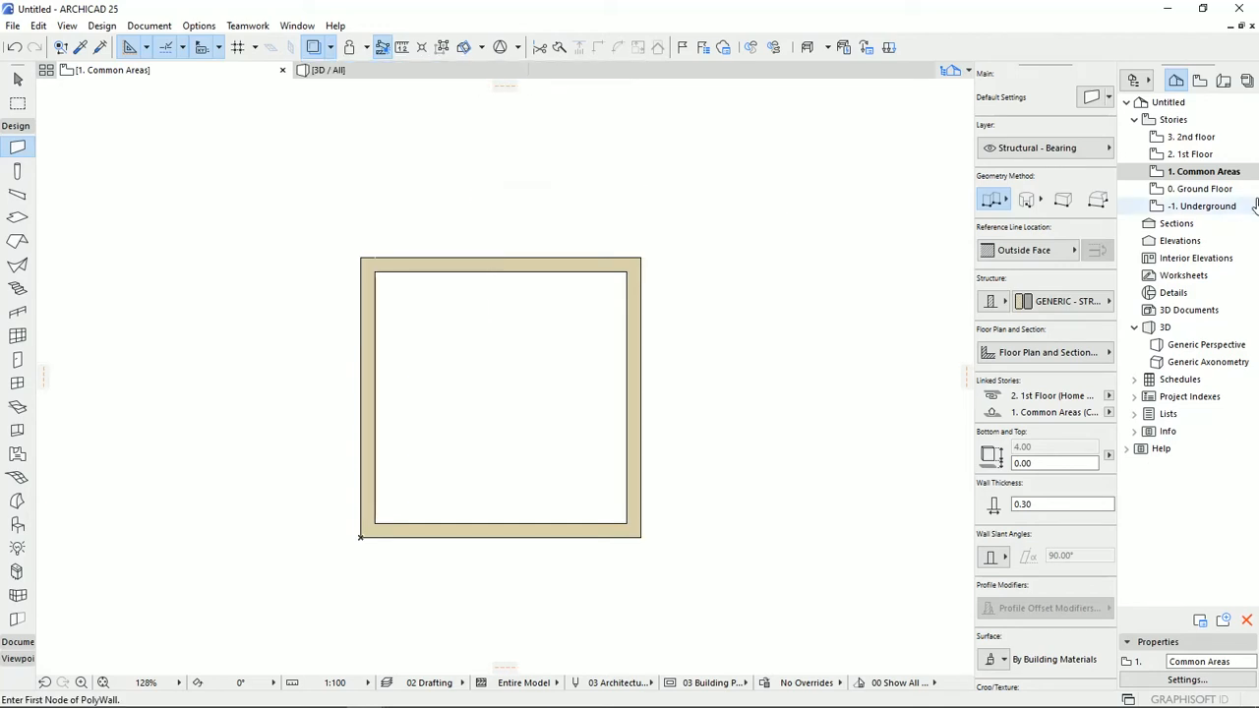
double_click(1190, 156)
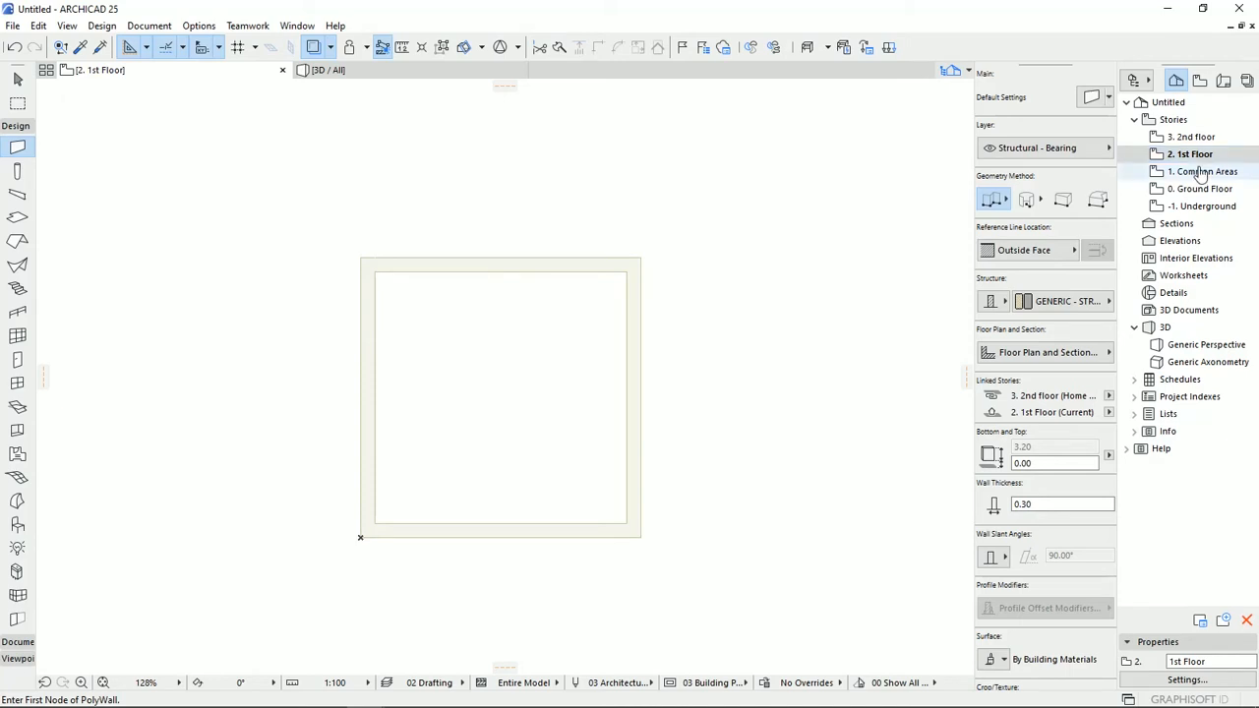
double_click(1188, 173)
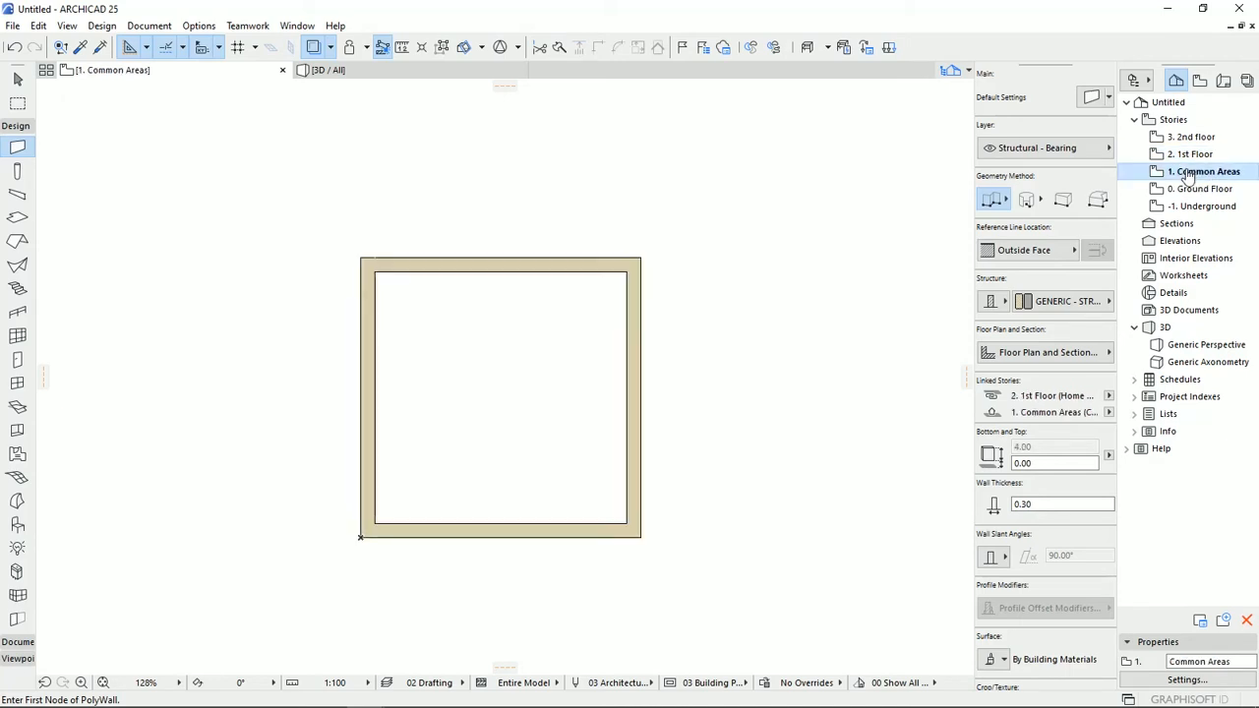
double_click(1195, 189)
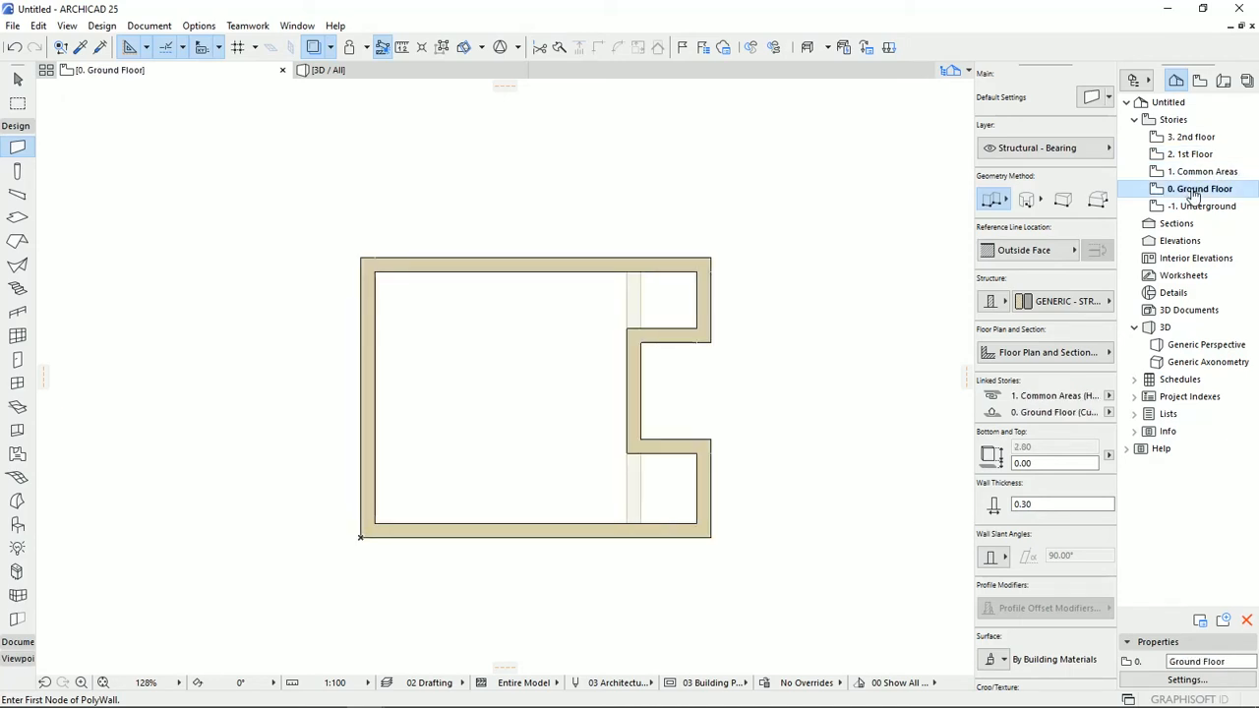
left_click(1194, 175)
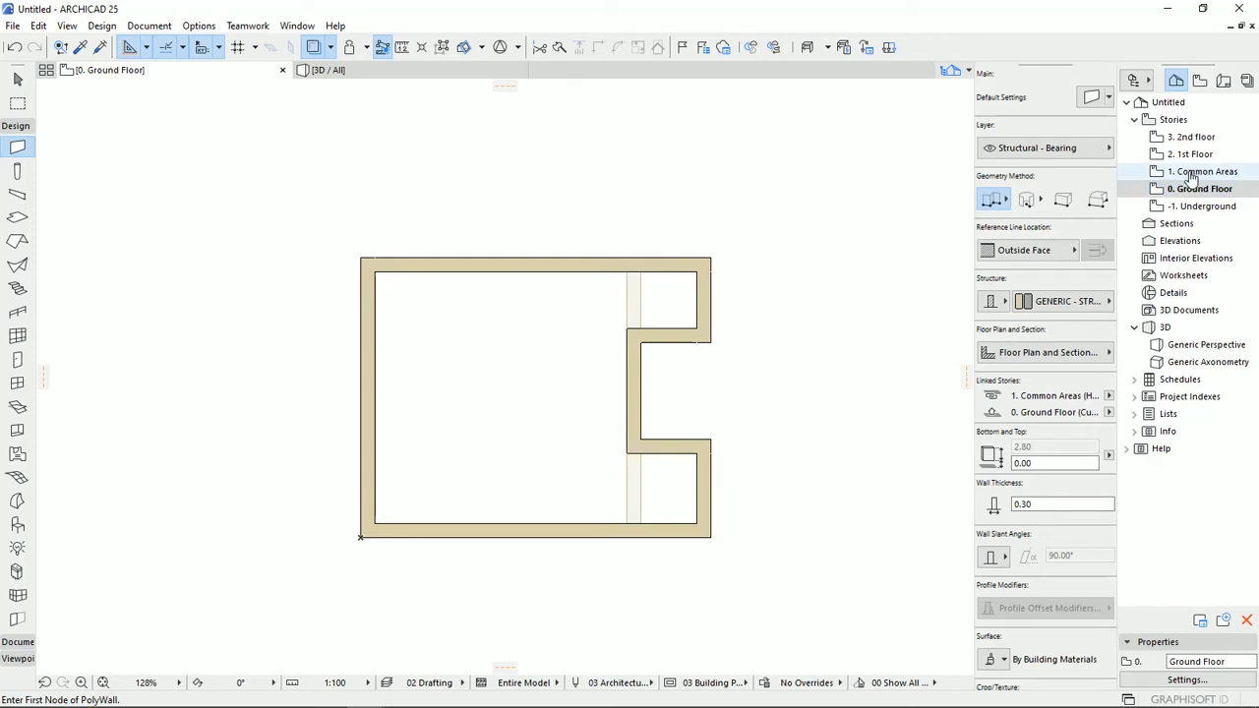
double_click(1197, 206)
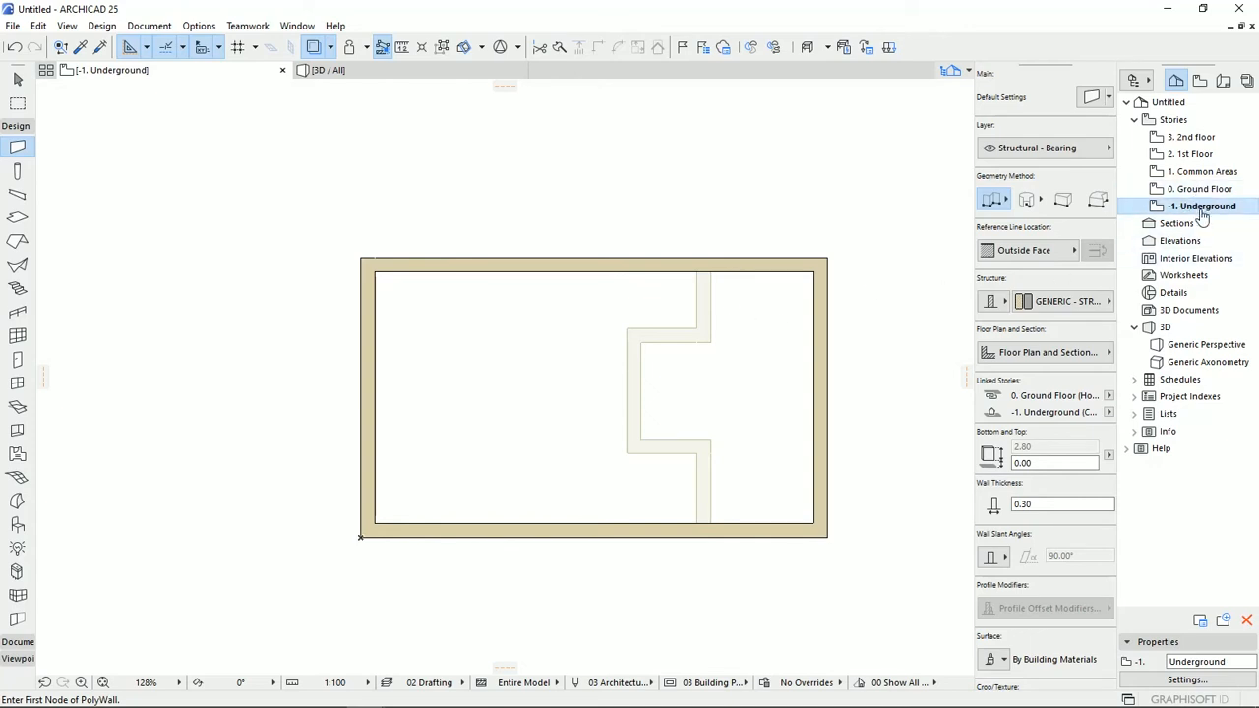
left_click(1205, 173)
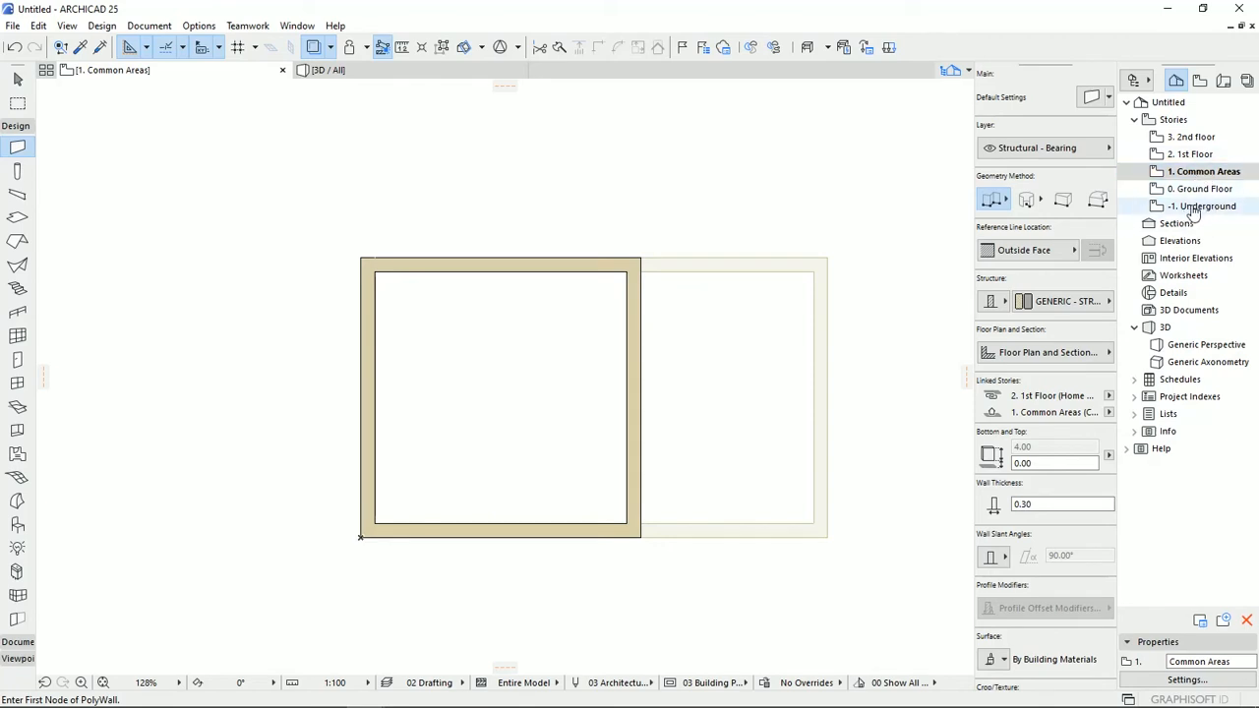
Set the trace reference to Below Current Story and check it on the 1st Floor, Common Areas and Ground Floor plans.
left_click(331, 48)
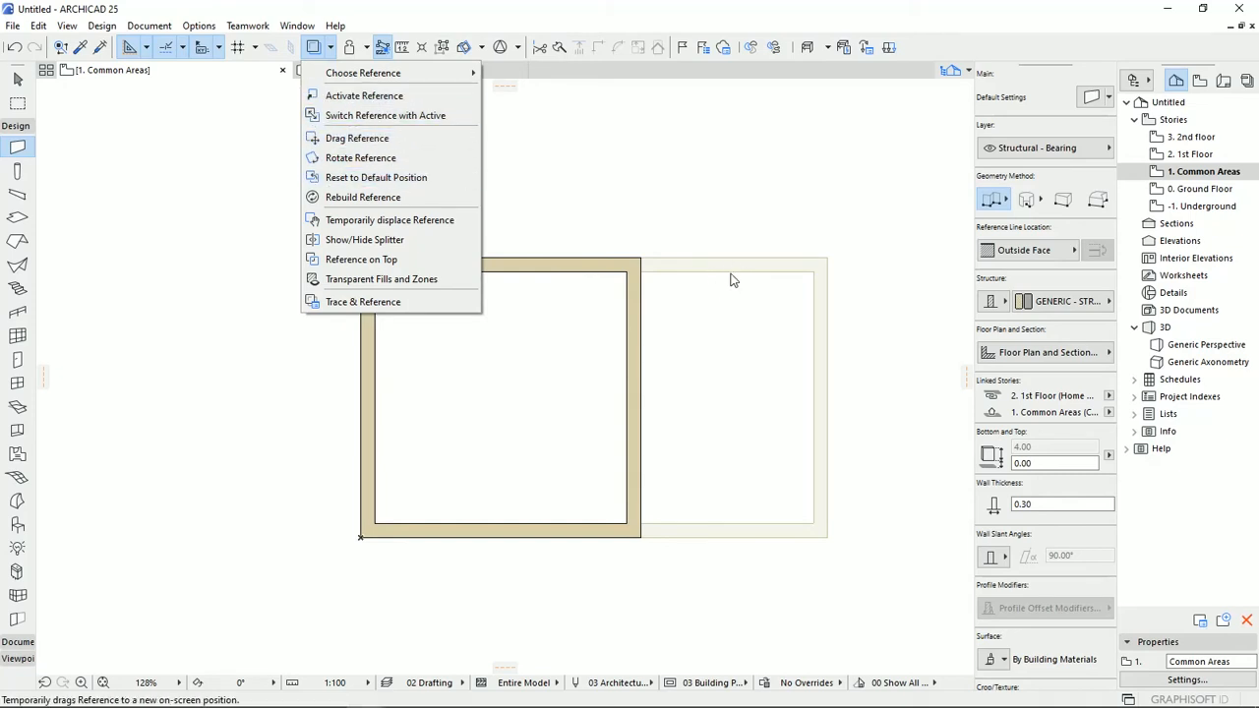
mouse_move(388, 82)
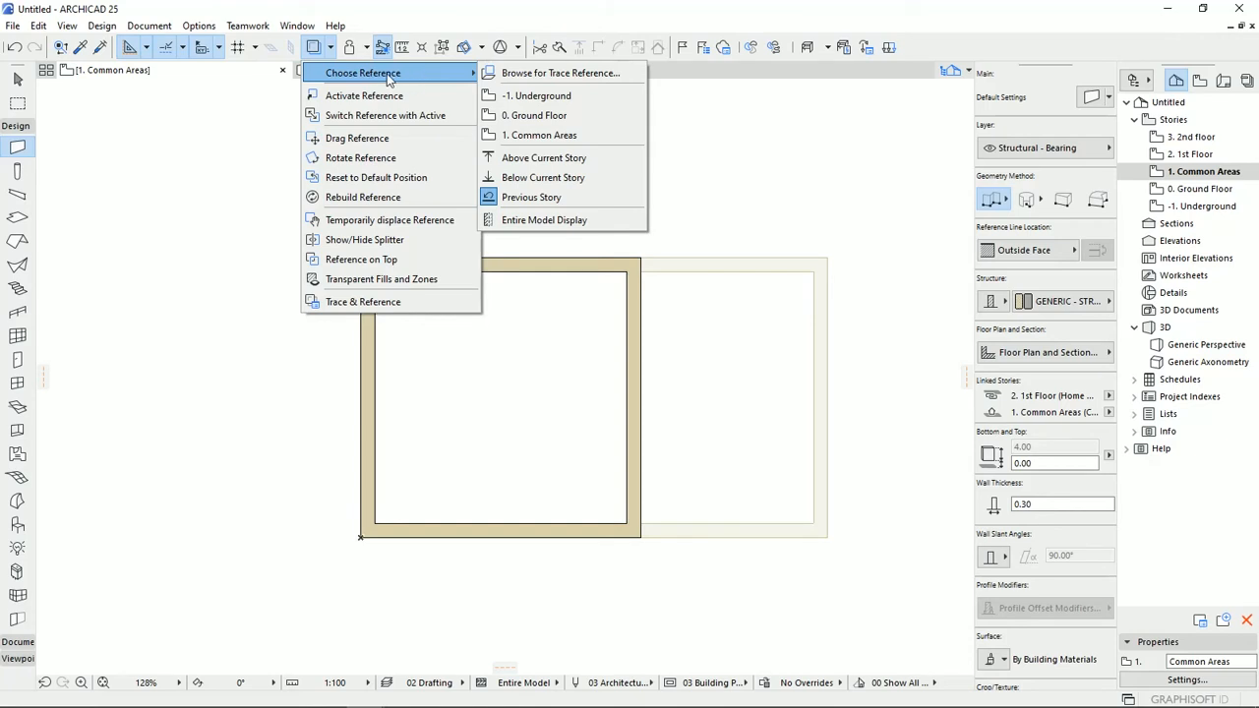
left_click(556, 178)
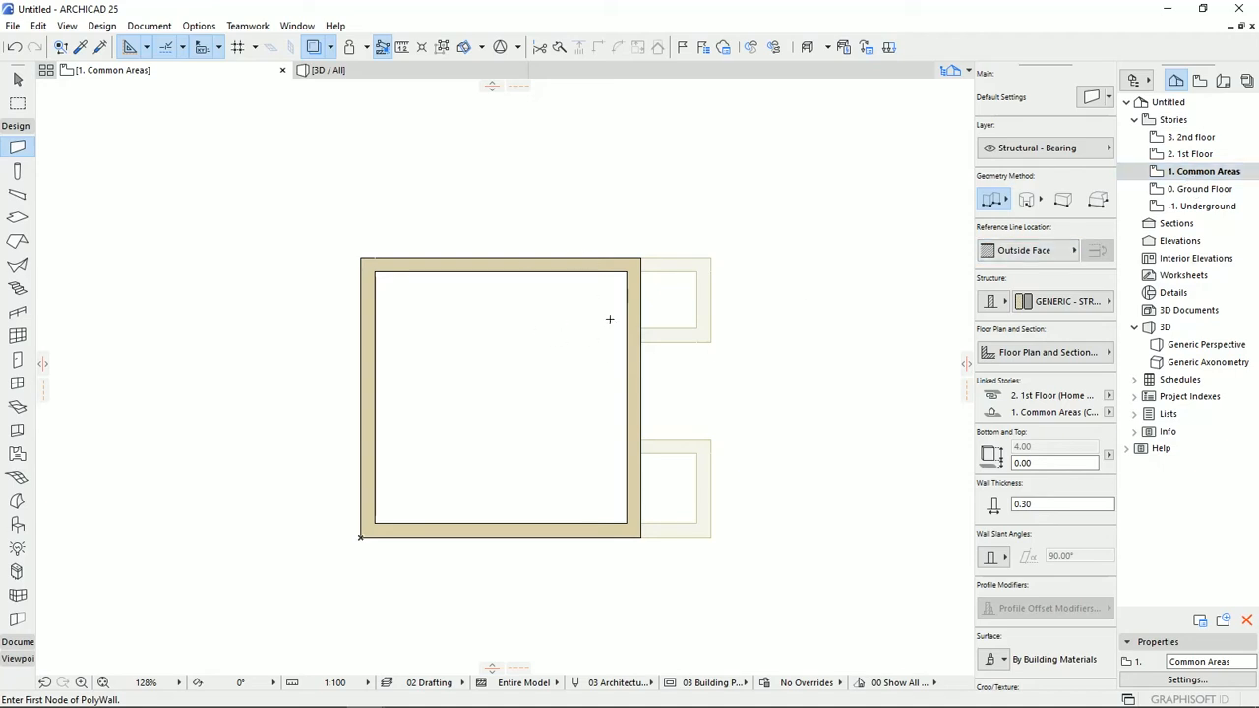
left_click(1185, 155)
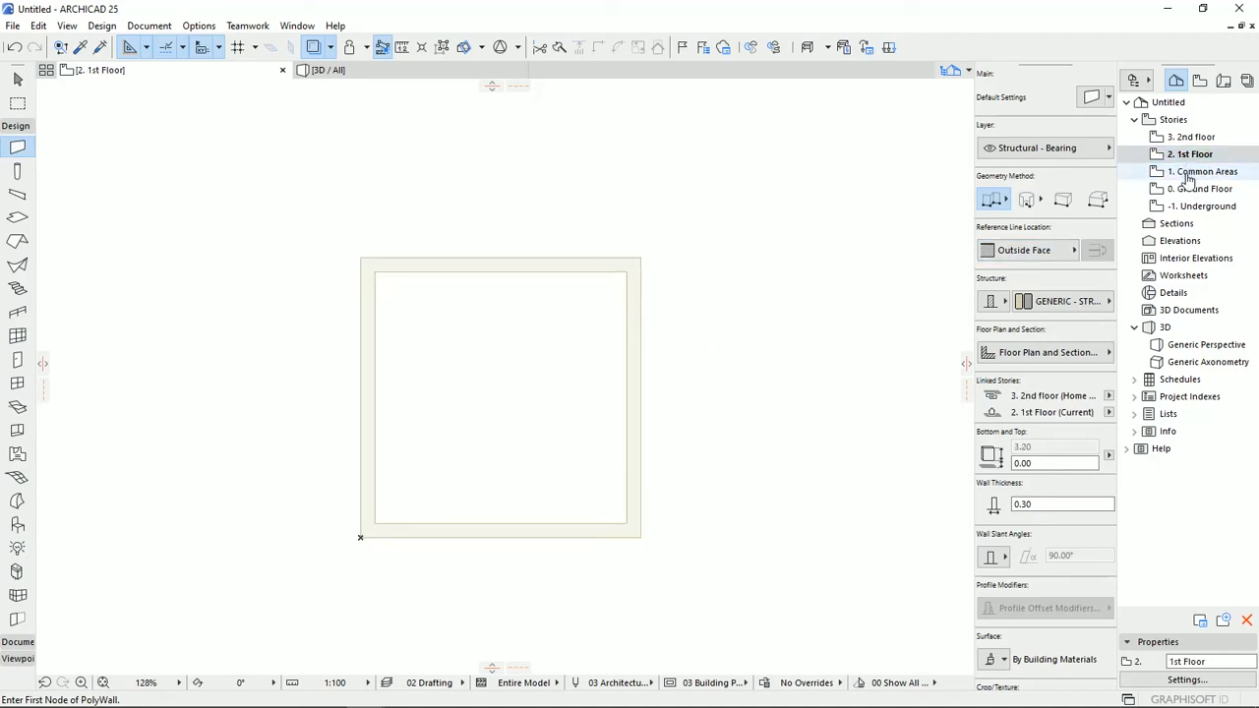
left_click(1191, 172)
left_click(1190, 190)
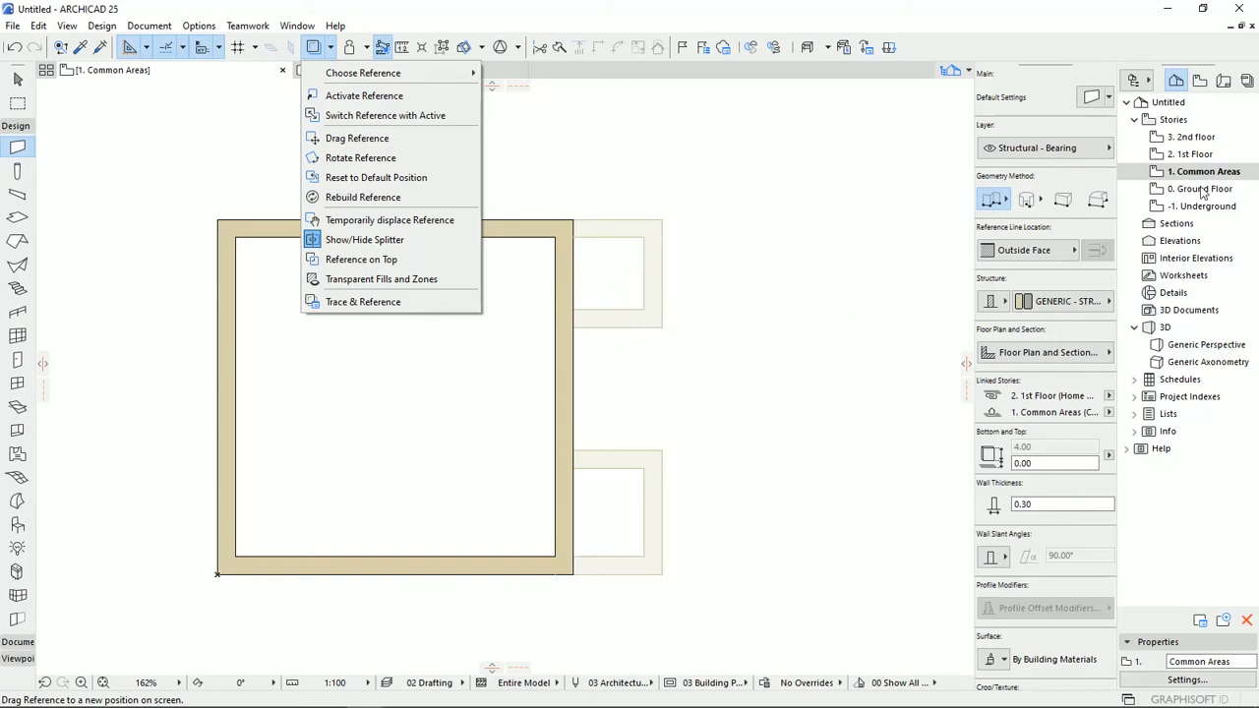
Activate the Ground Floor reference from Common Areas, then move the Underground reference about 8 m to the right of the Ground Floor walls.
left_click(380, 99)
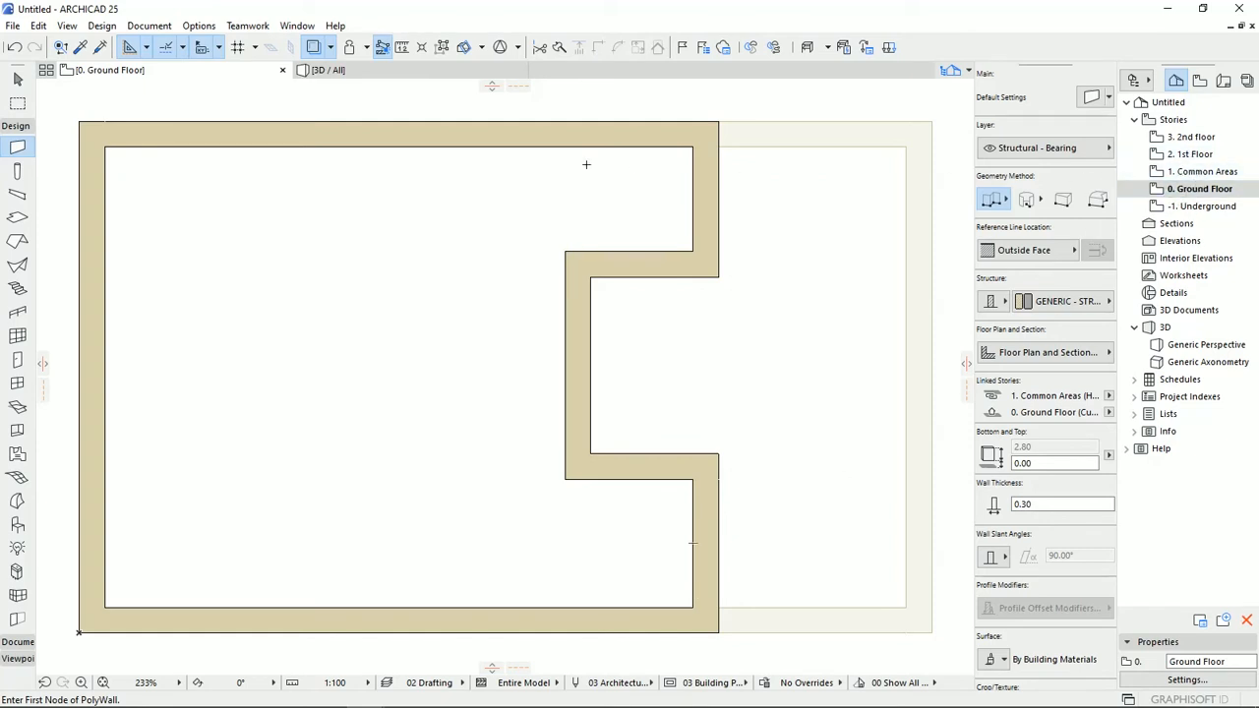
left_click(330, 47)
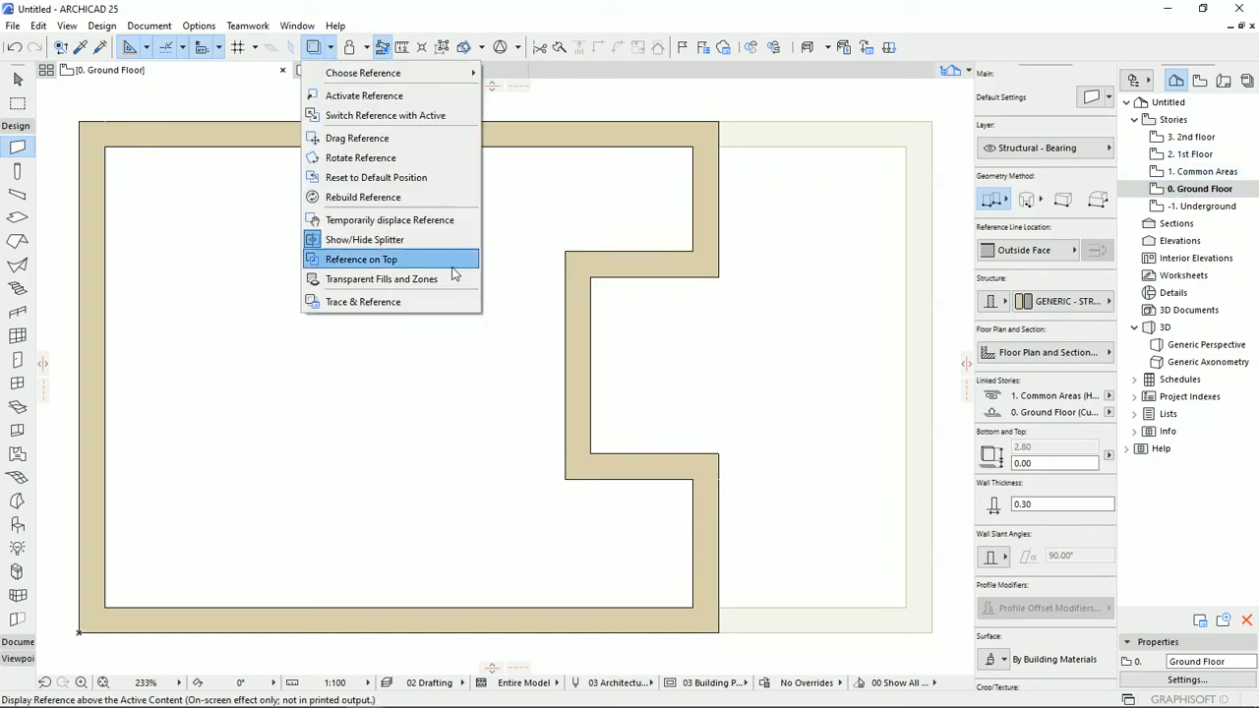
left_click(359, 139)
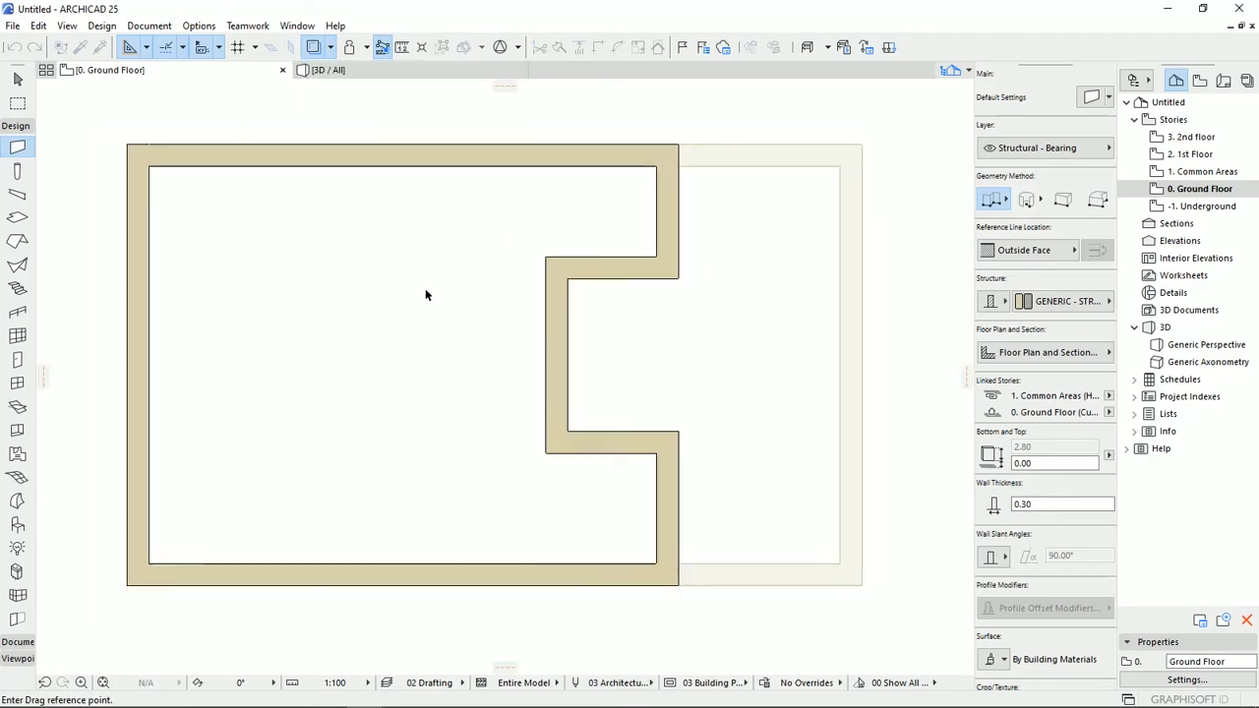
scroll(539, 291, "down", 3)
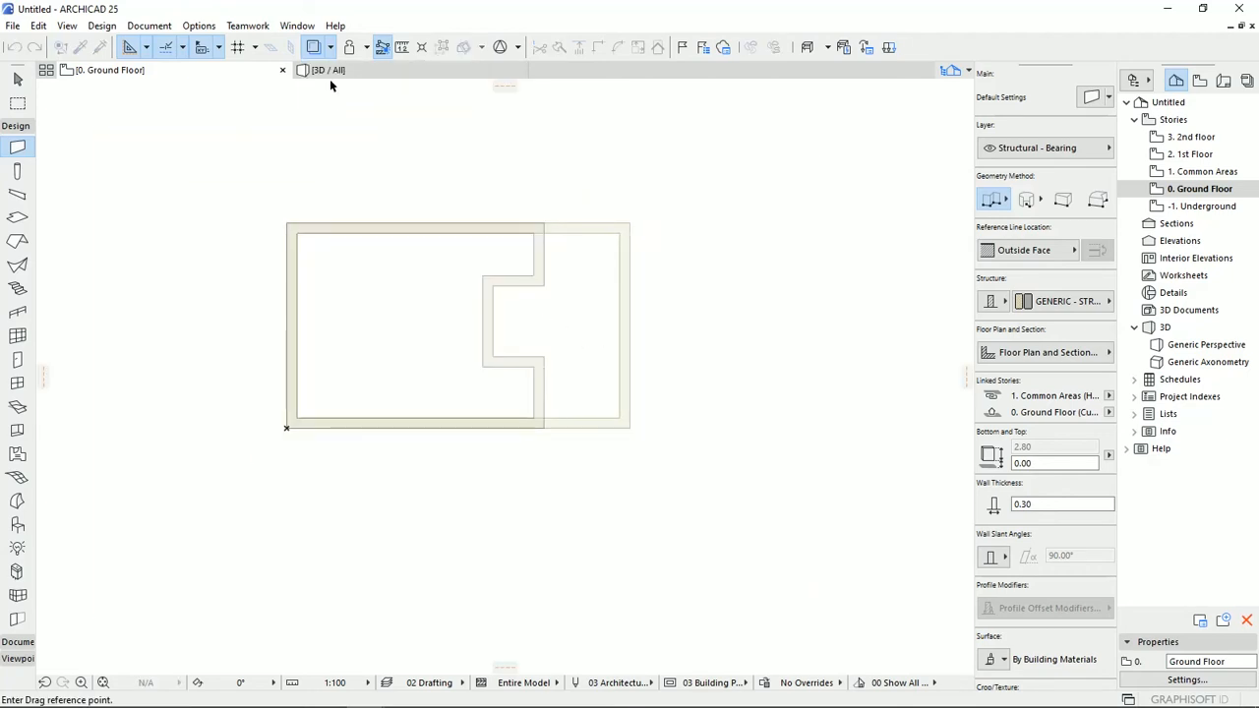
left_click(581, 344)
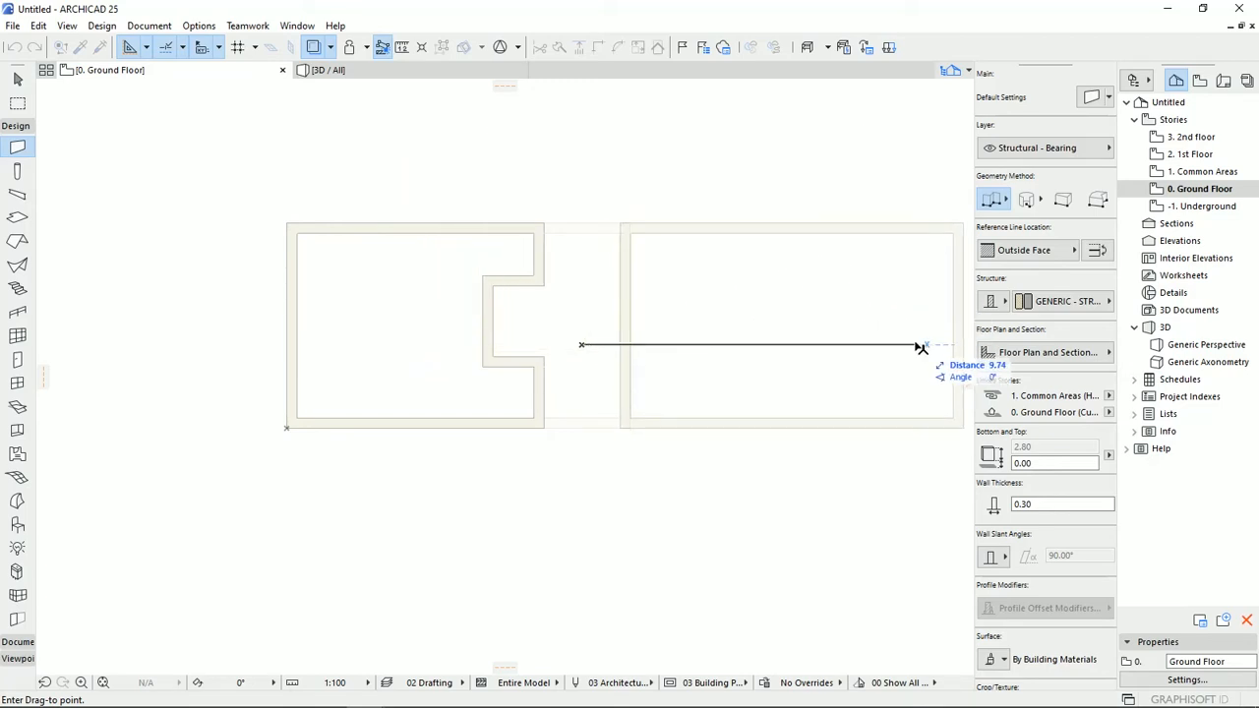
left_click(855, 351)
middle_click_drag(638, 497, 650, 501)
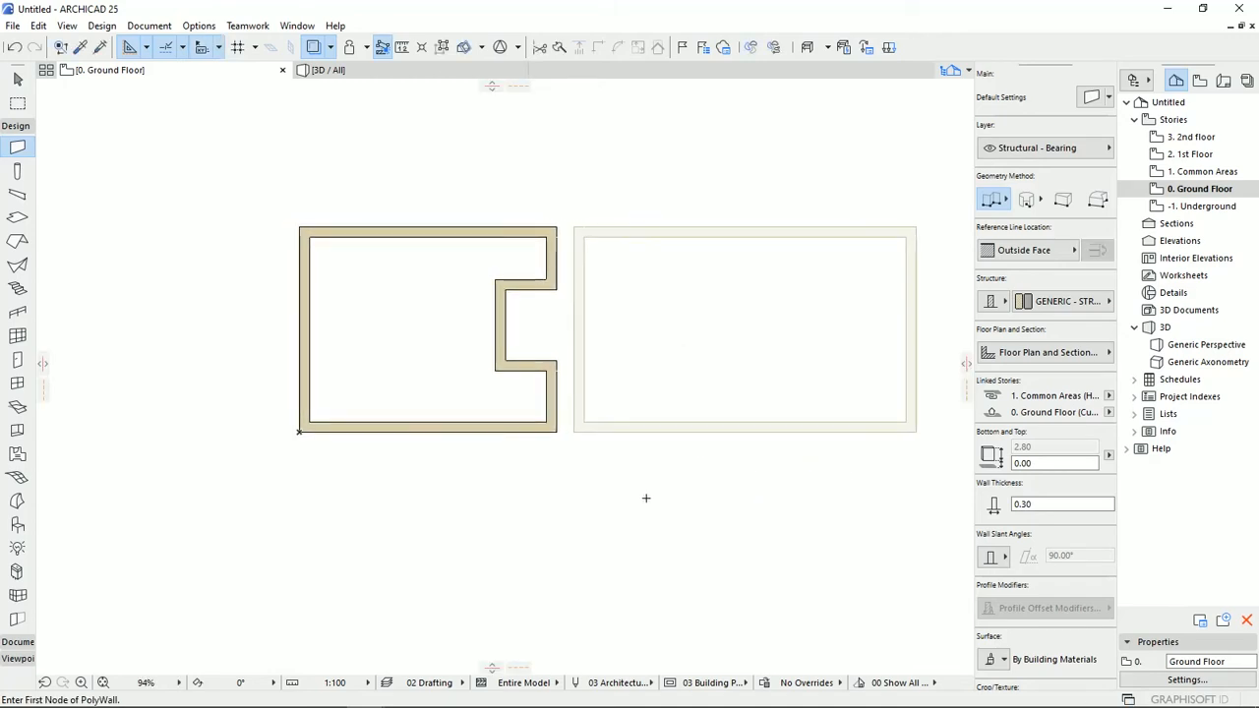
Check the Underground plan and, on the Ground Floor, rotate the displaced reference 45° about its lower-left corner.
left_click(1192, 205)
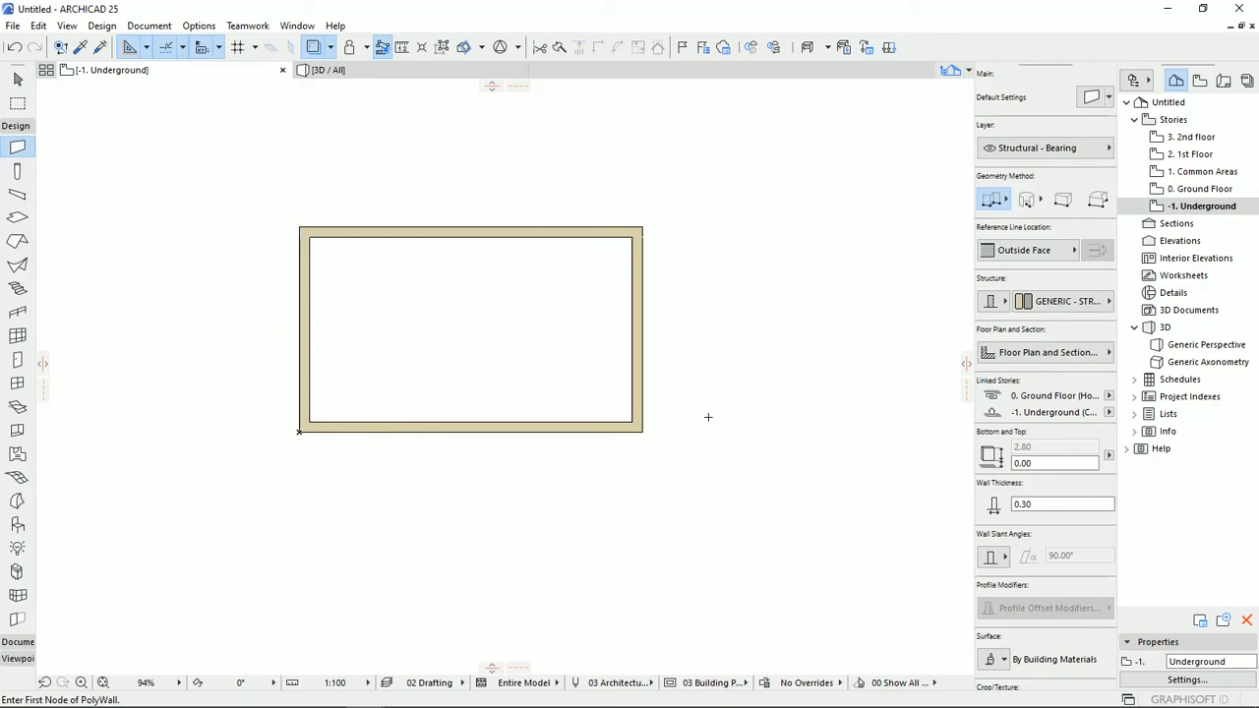
left_click(1199, 188)
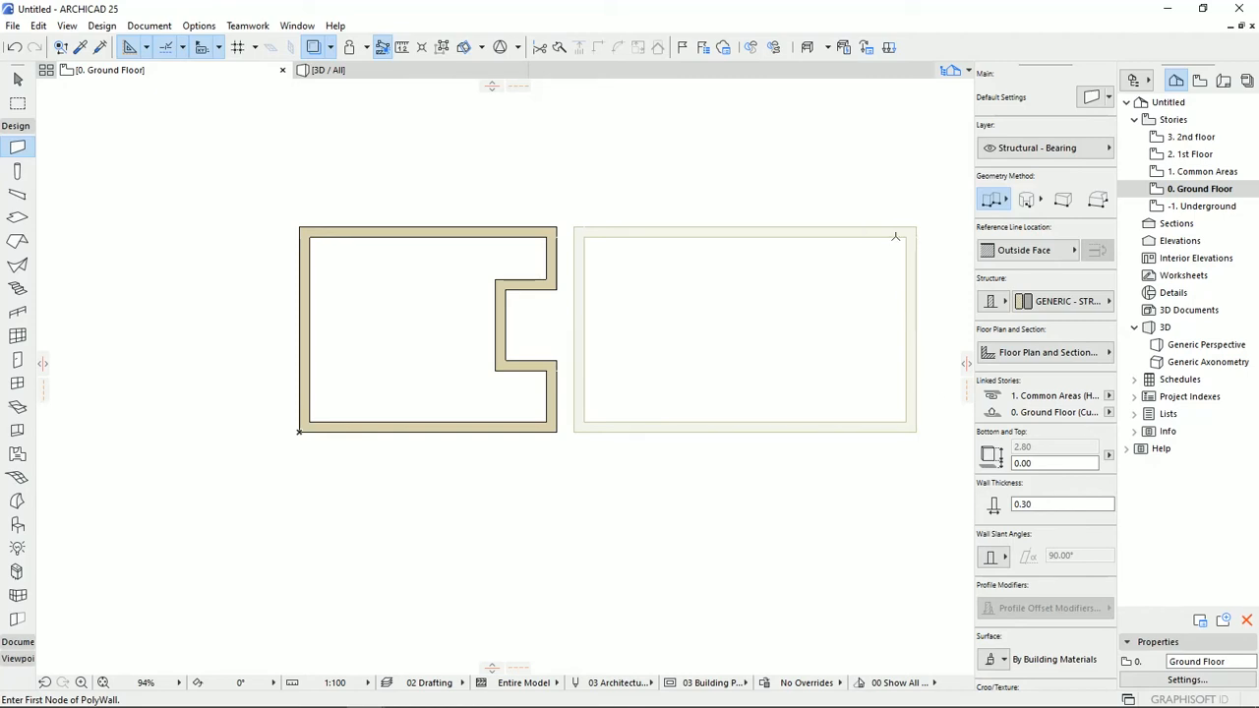
left_click(330, 46)
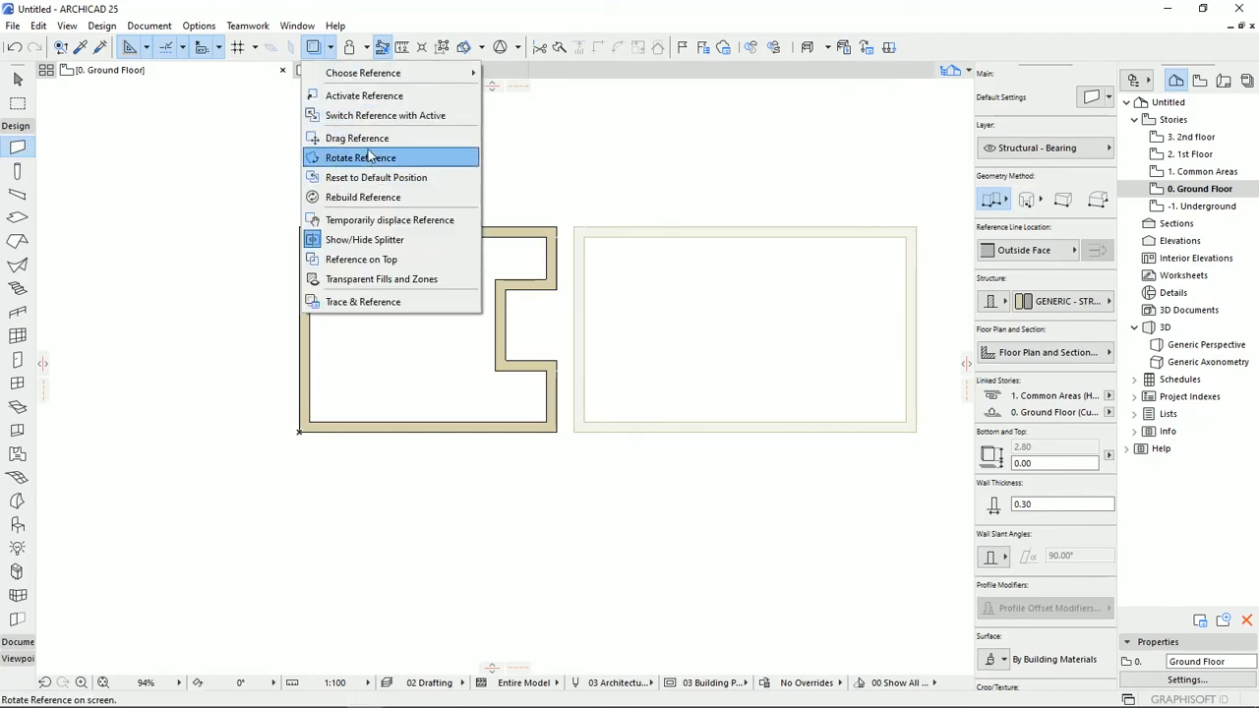
left_click(369, 158)
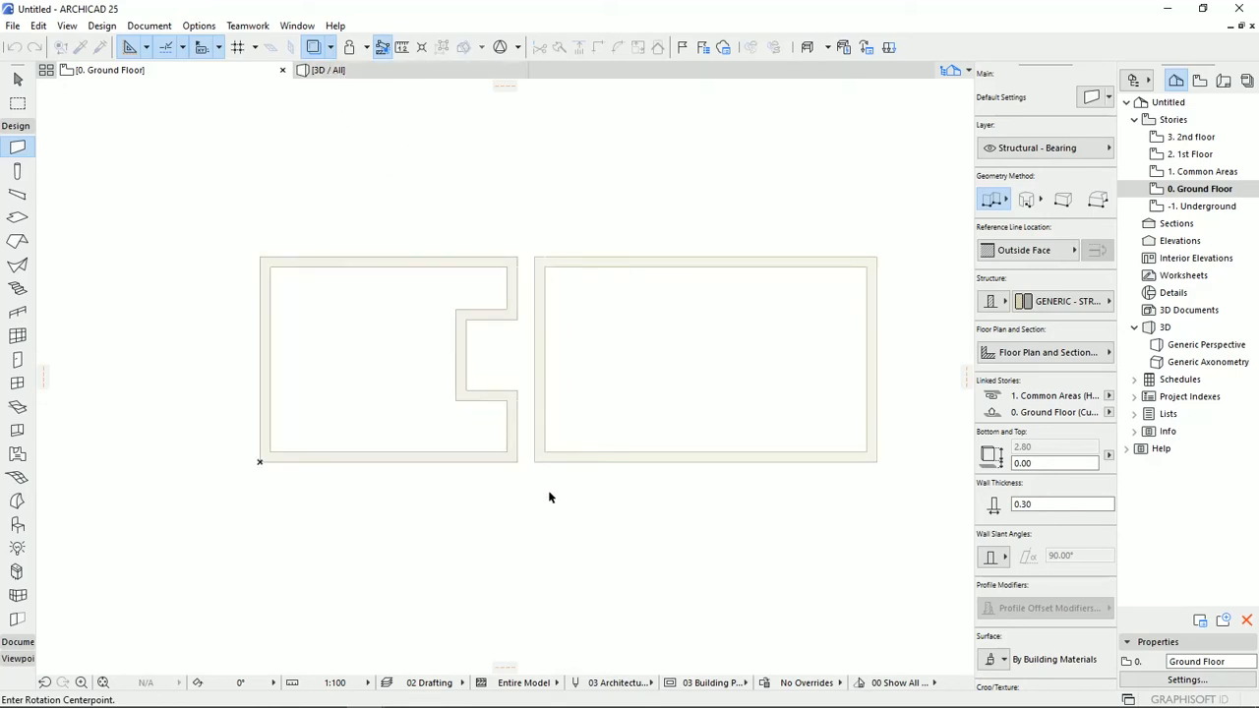
left_click(534, 463)
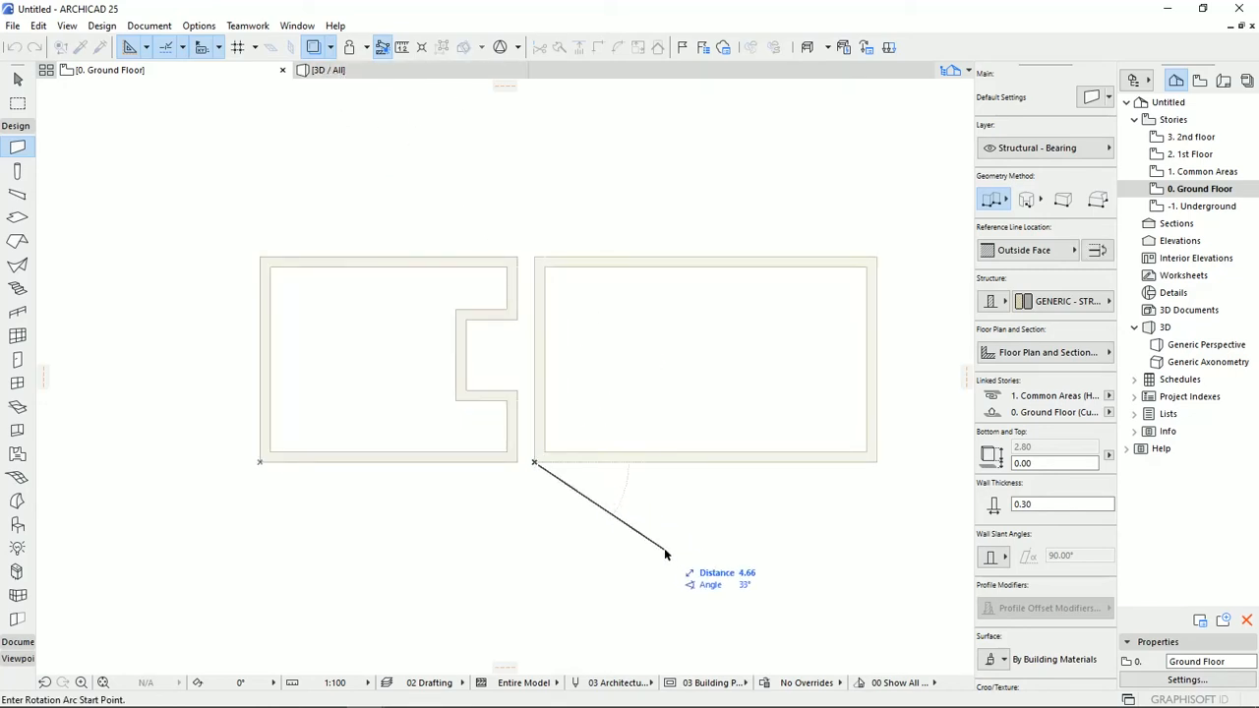
left_click(875, 463)
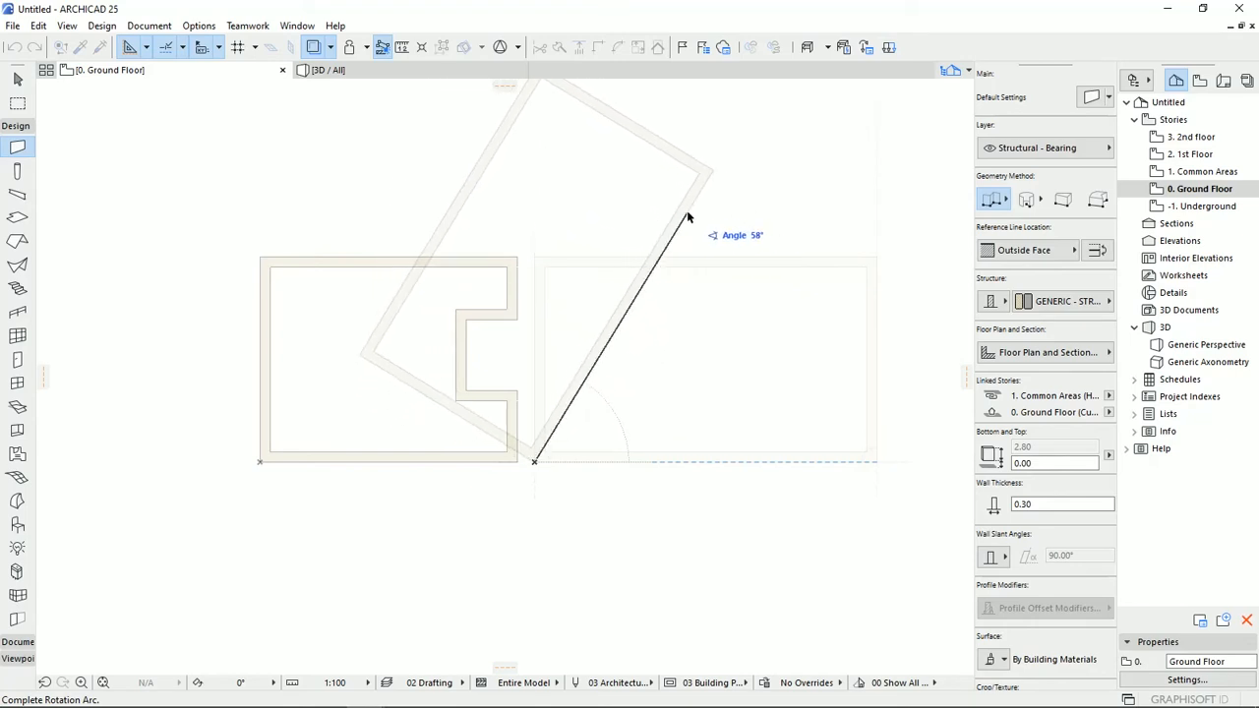
key("Tab")
type("45")
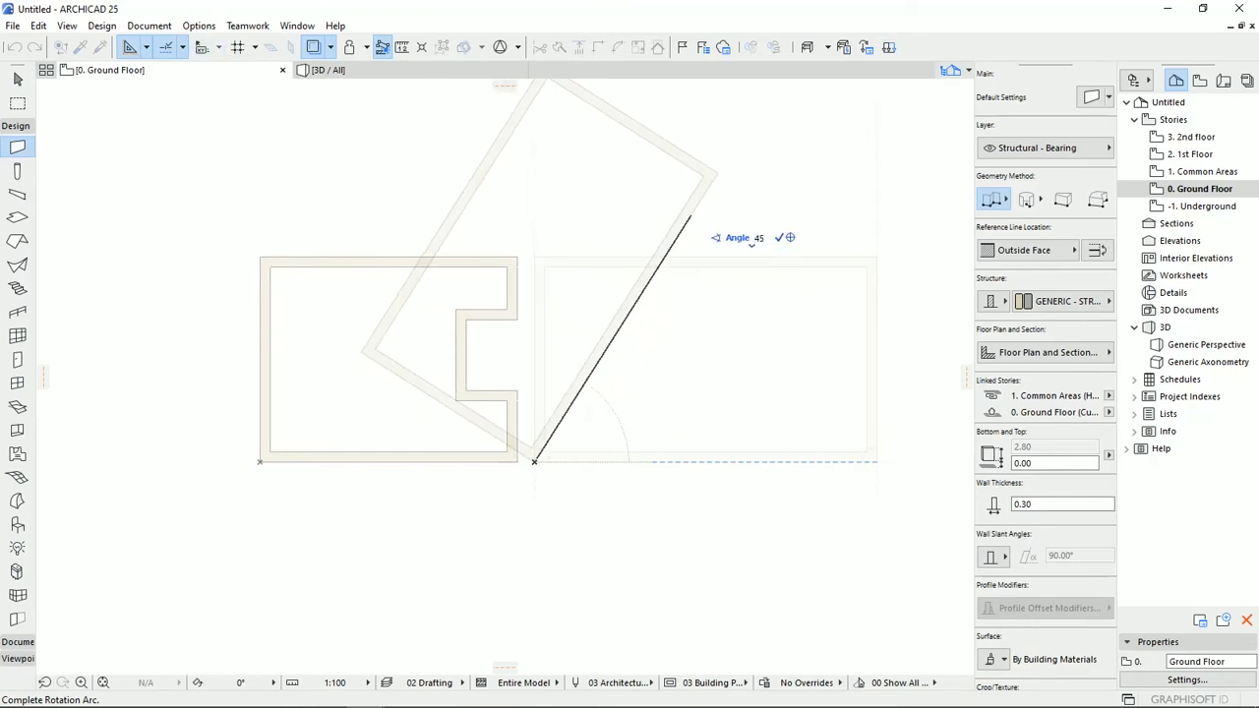
key("Return")
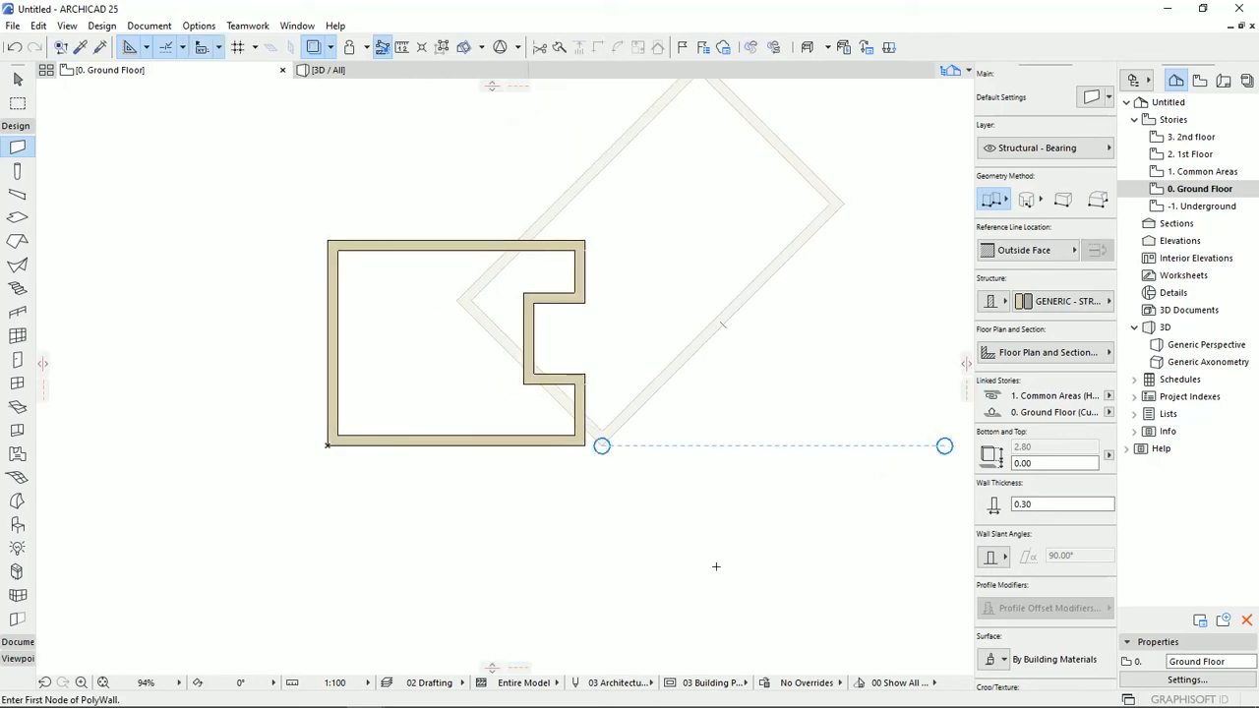
Reset the rotated reference to its default position on the Ground Floor, checking the Underground plan before and after.
middle_click_drag(699, 189, 692, 279)
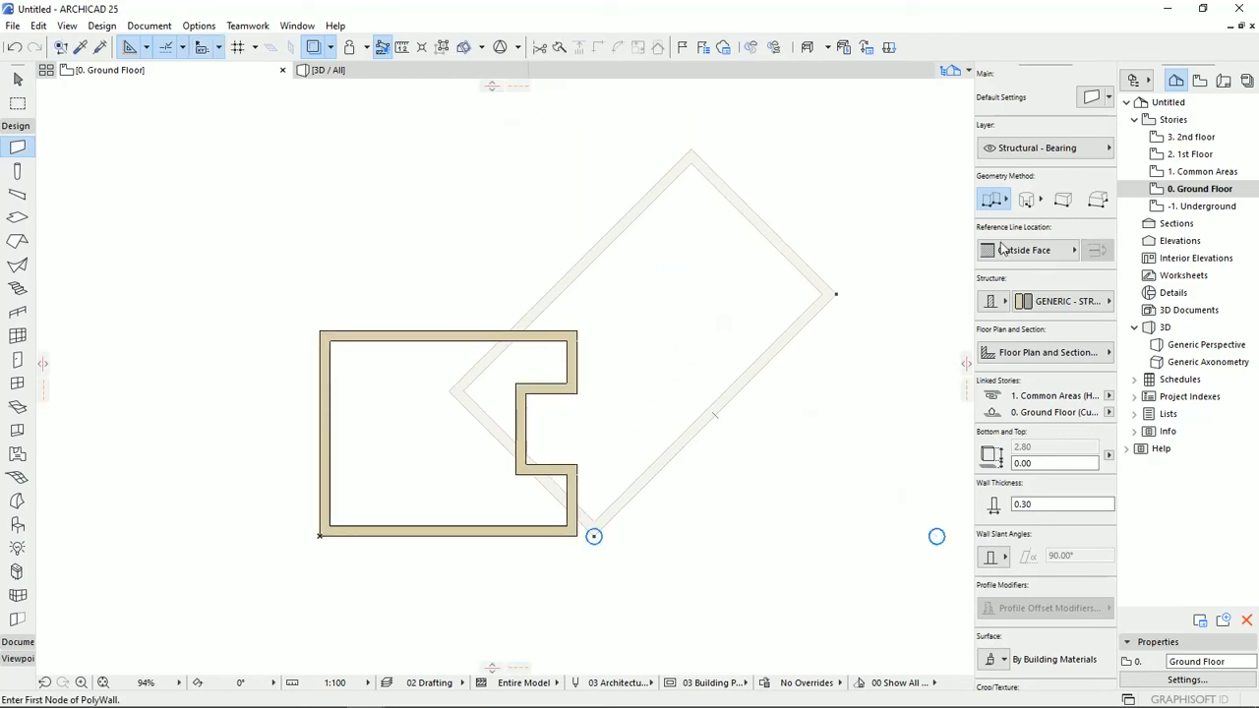
left_click(1200, 207)
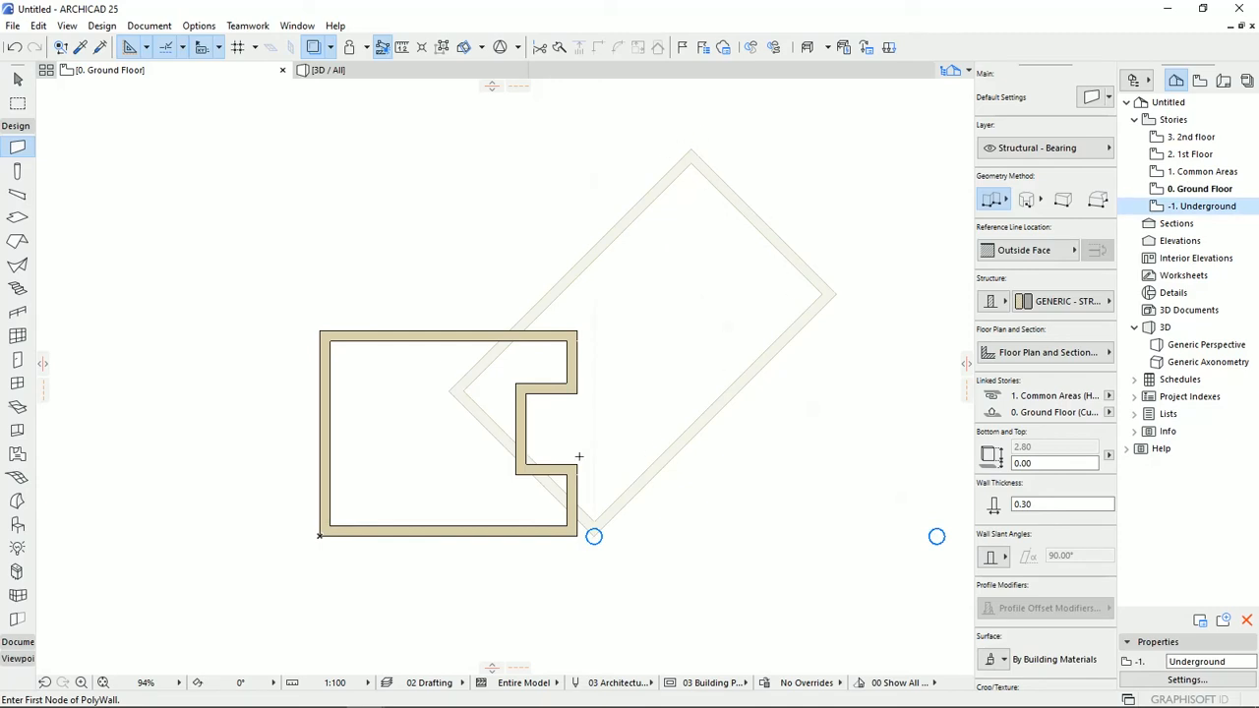
double_click(1188, 208)
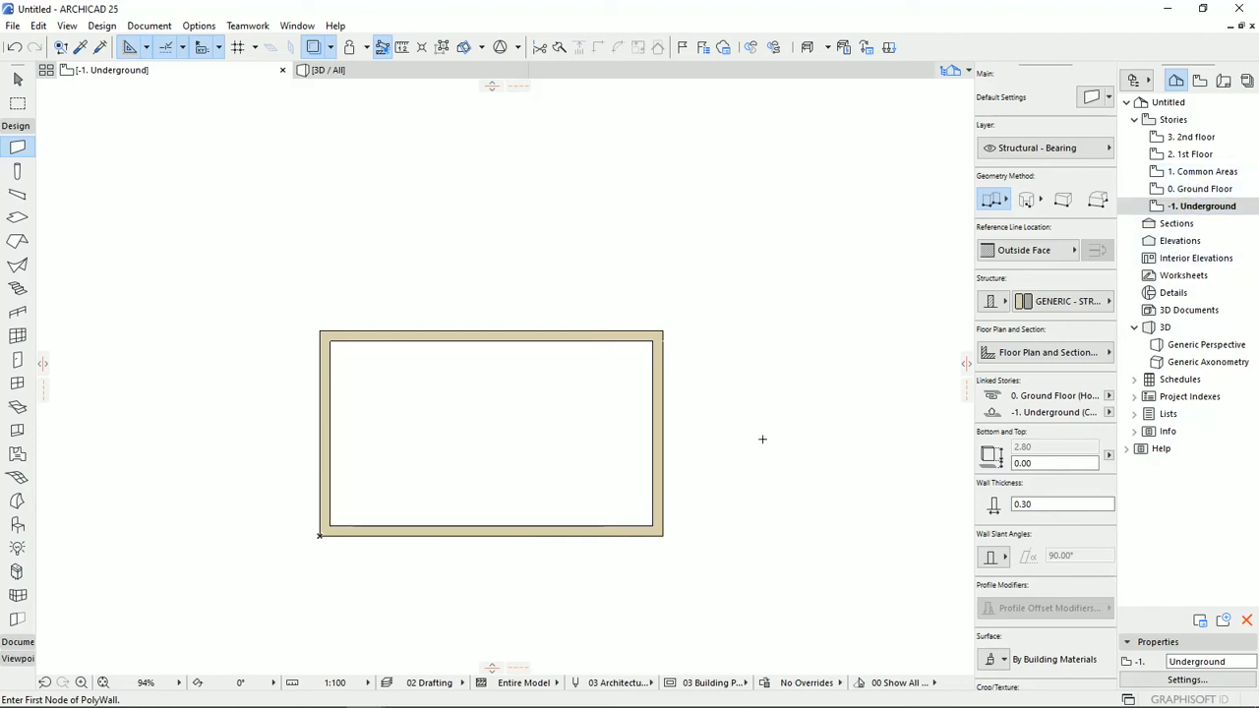
double_click(1201, 188)
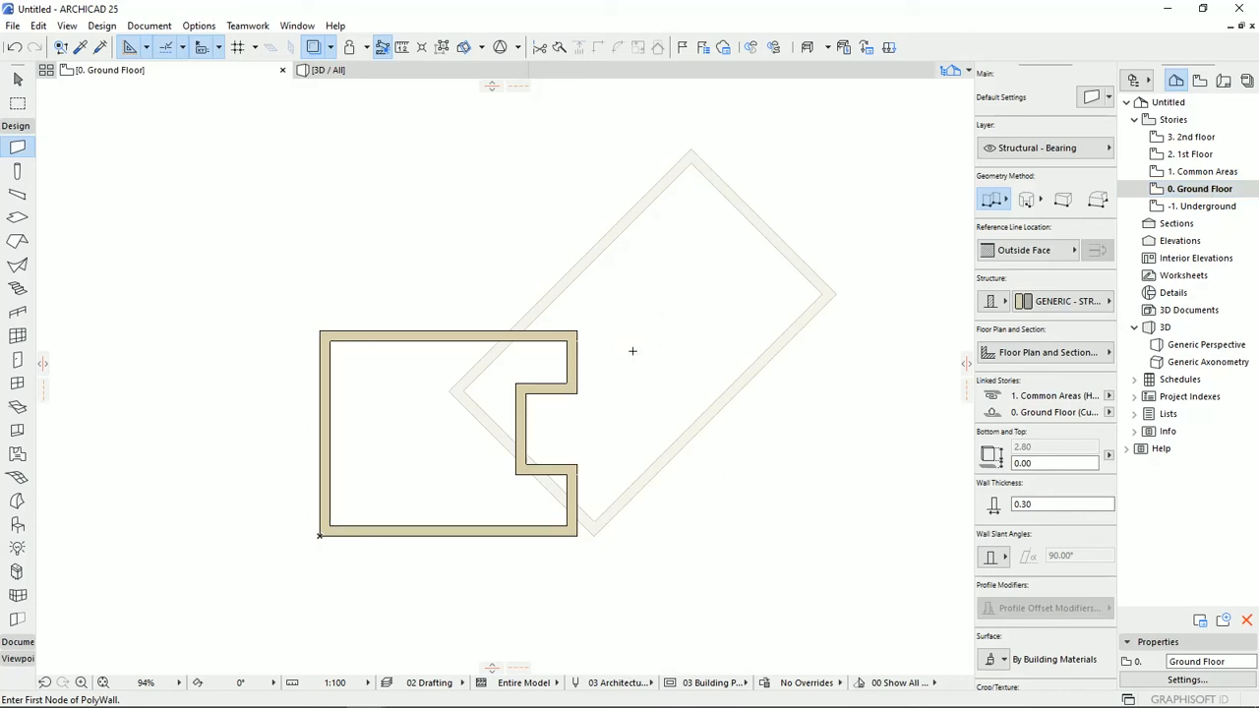
left_click(331, 47)
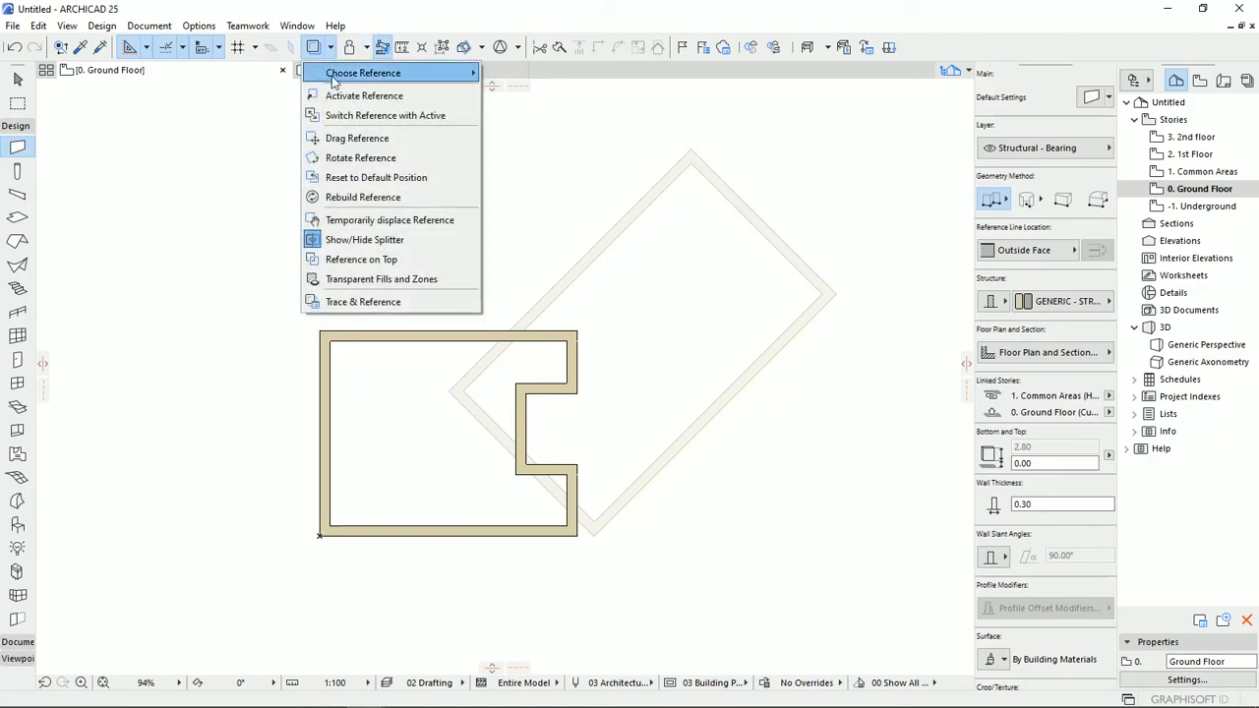
left_click(382, 185)
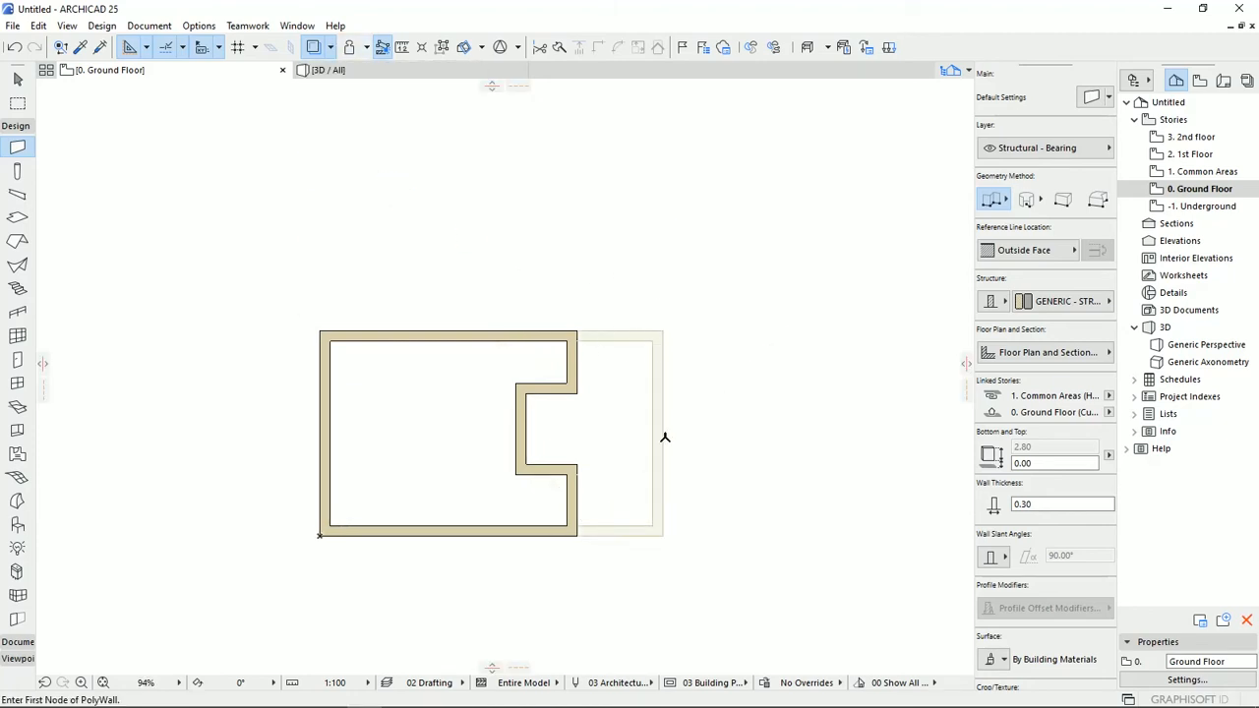
double_click(1201, 206)
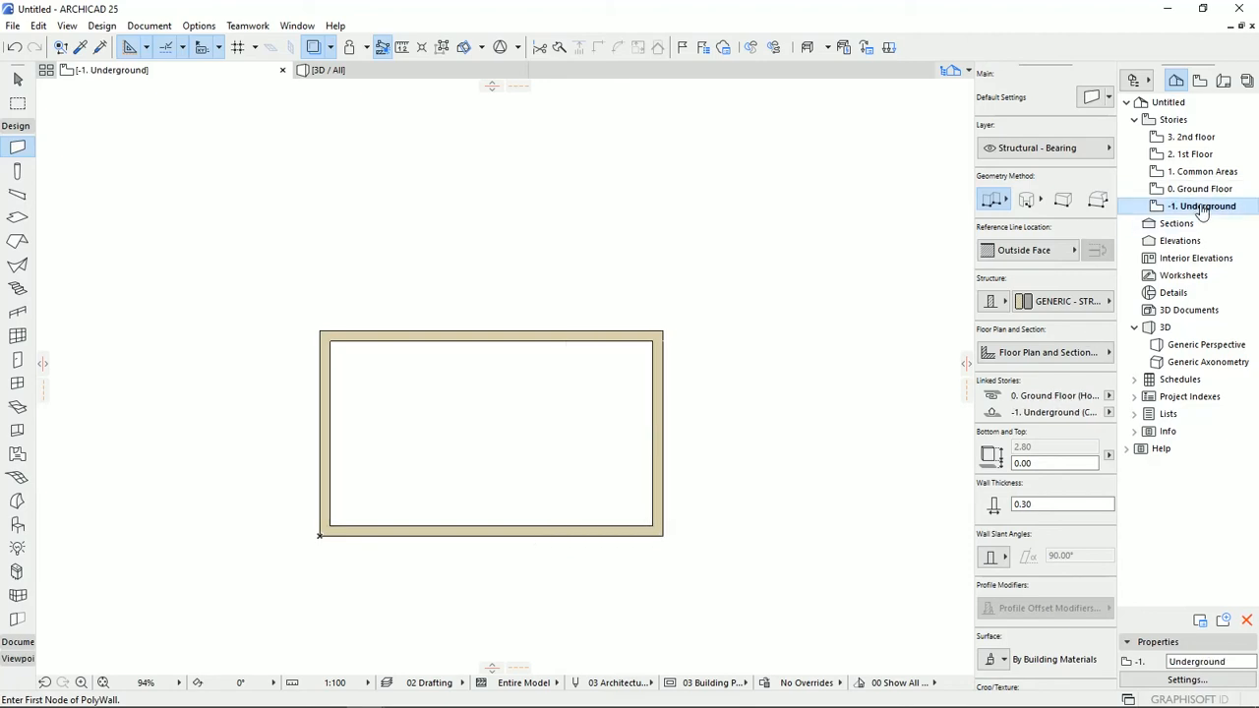
double_click(1199, 189)
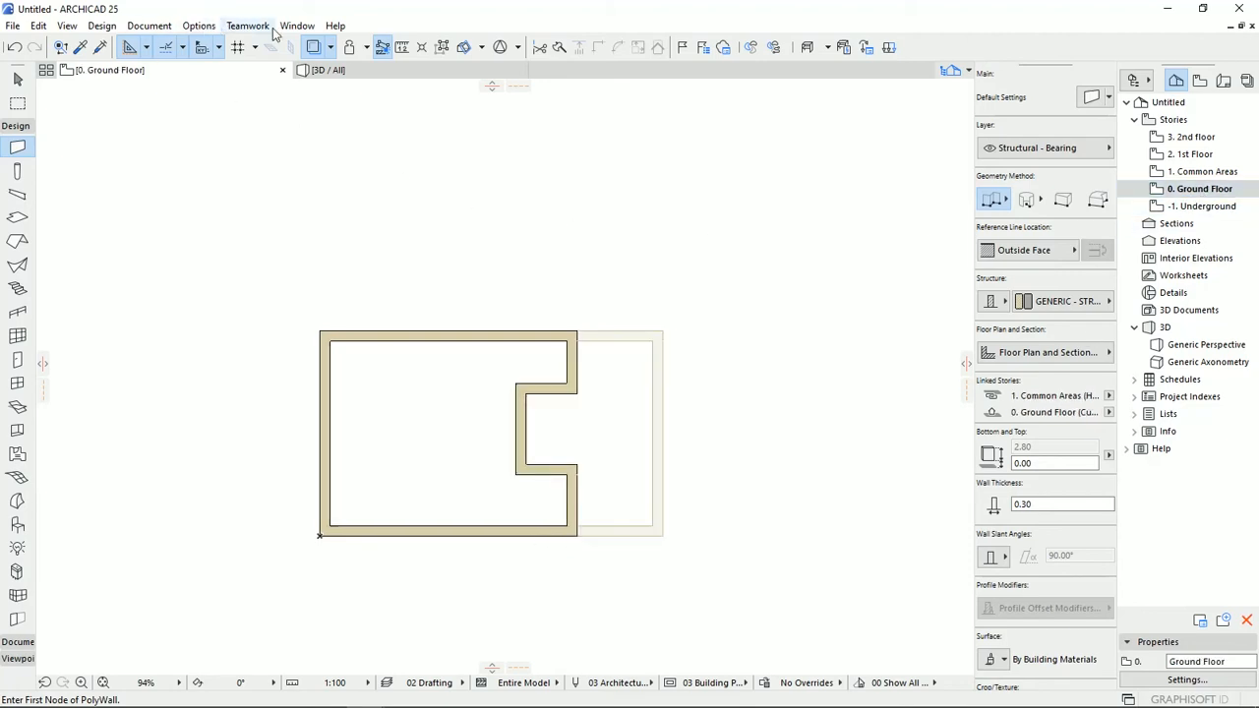
left_click(330, 49)
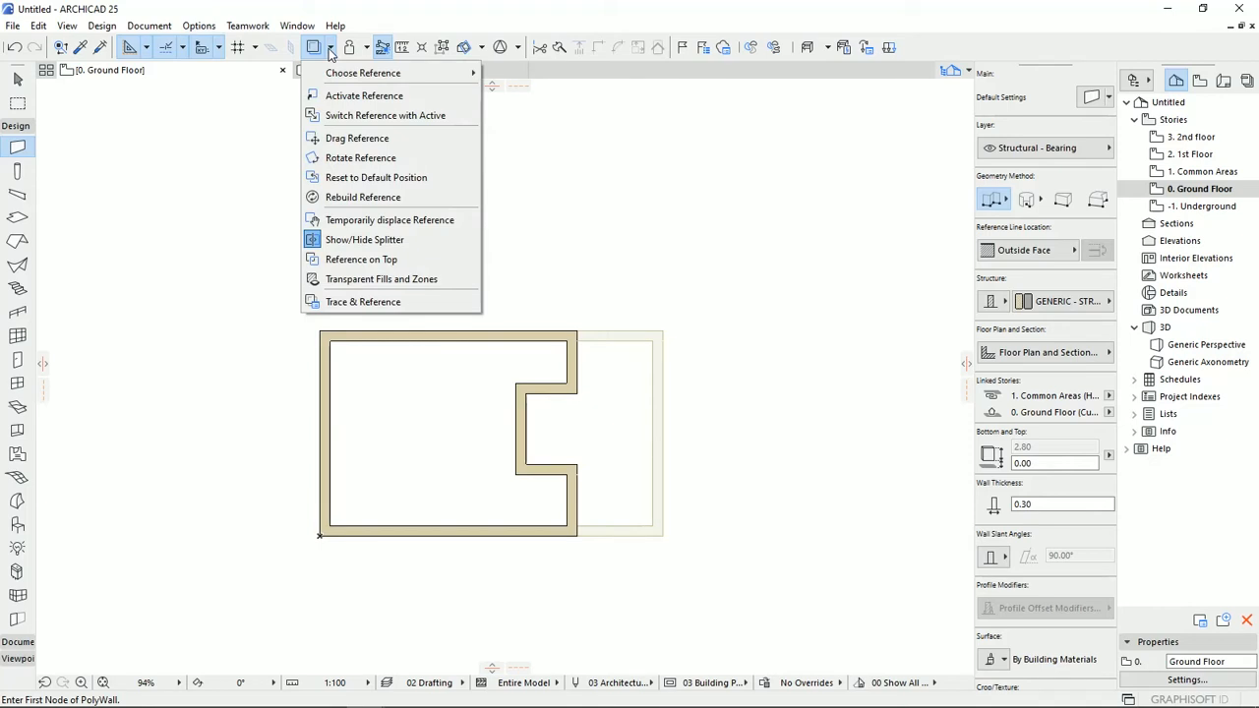
left_click(657, 3)
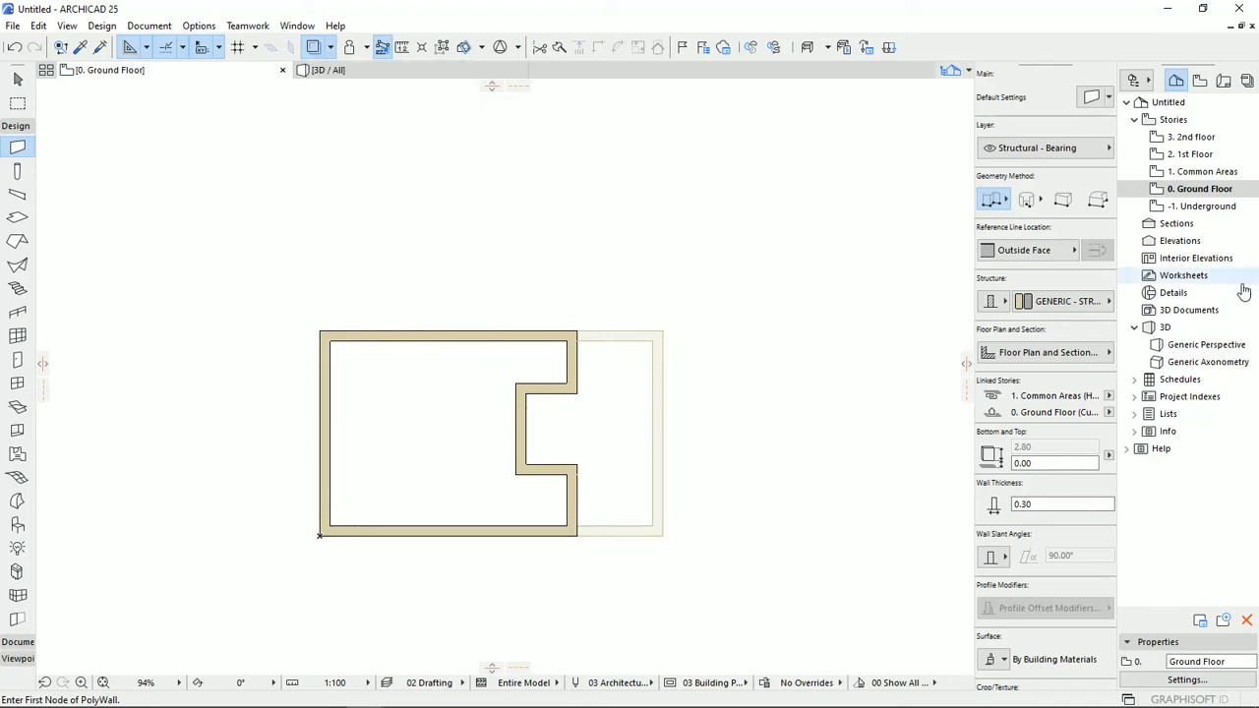
Revisit the Underground plan, return to the Ground Floor and switch the trace reference with the active story.
double_click(1203, 209)
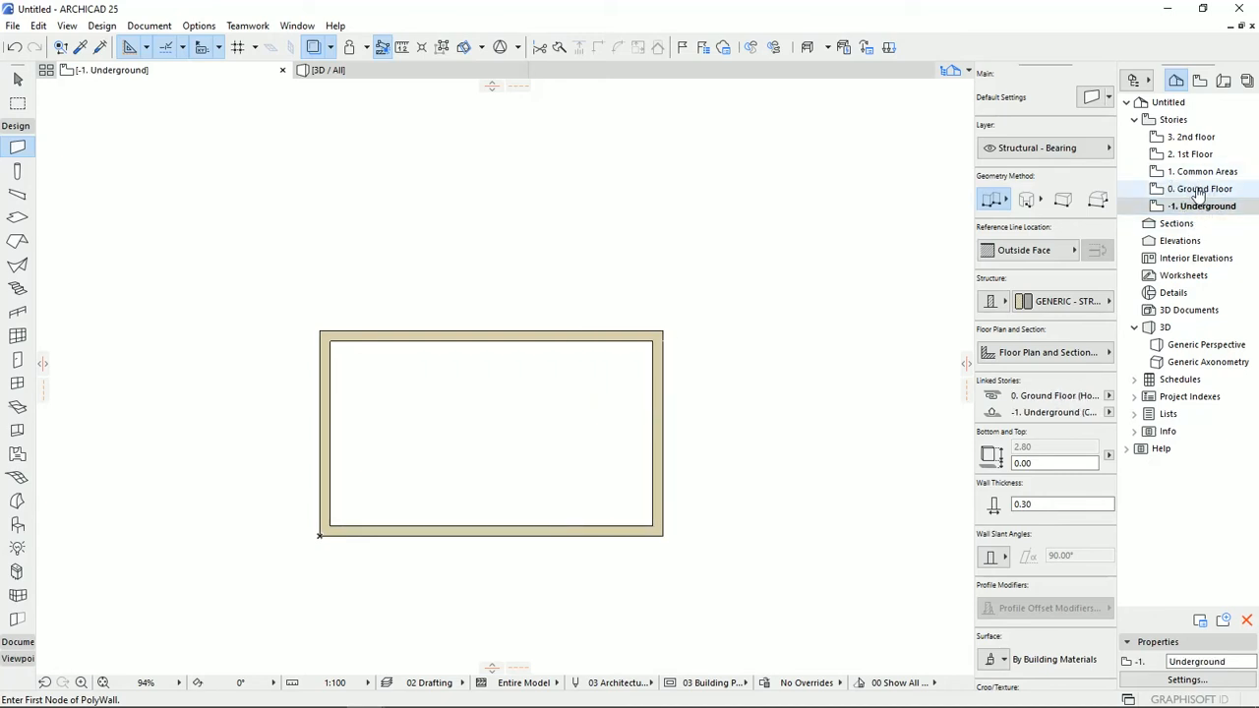
left_click(1173, 210)
left_click(1199, 190)
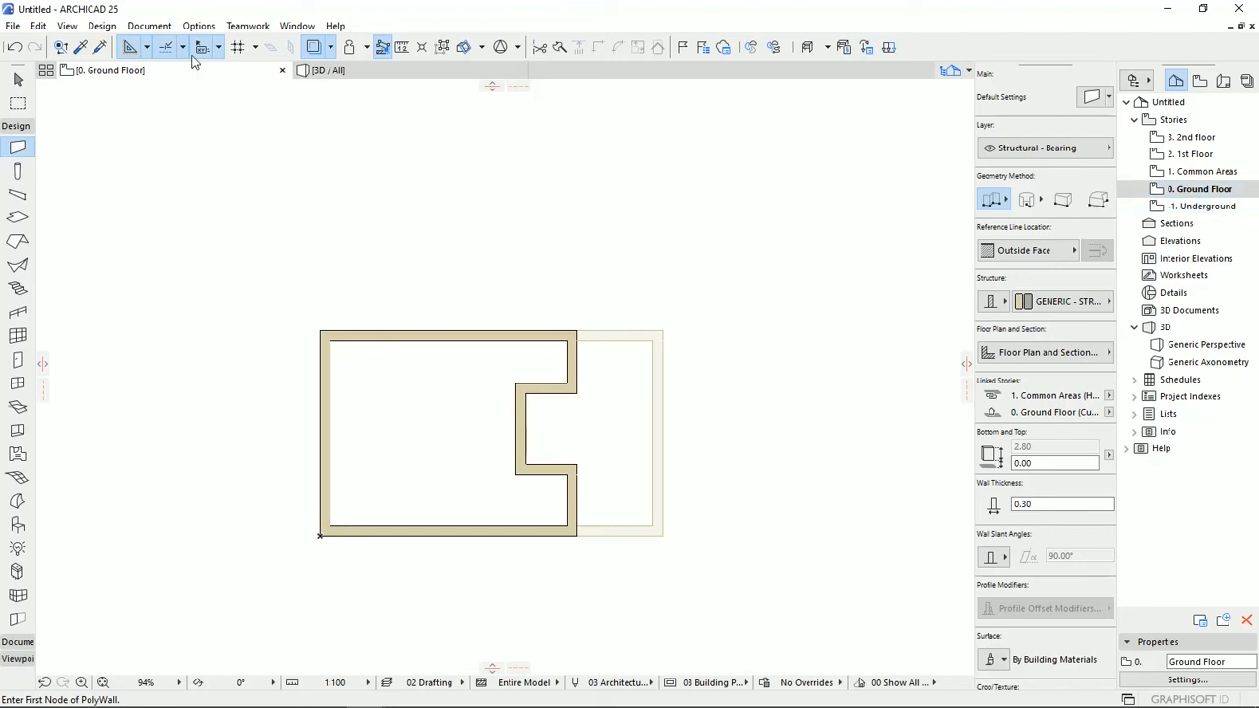
left_click(328, 50)
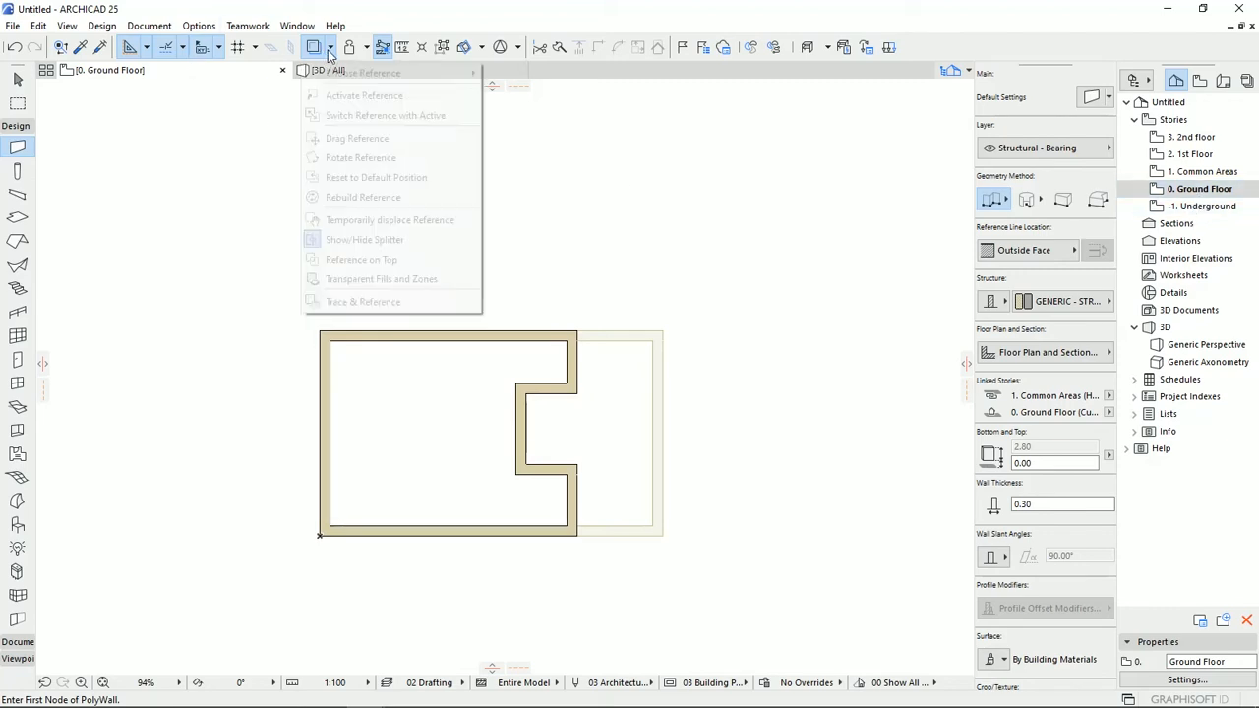
left_click(385, 116)
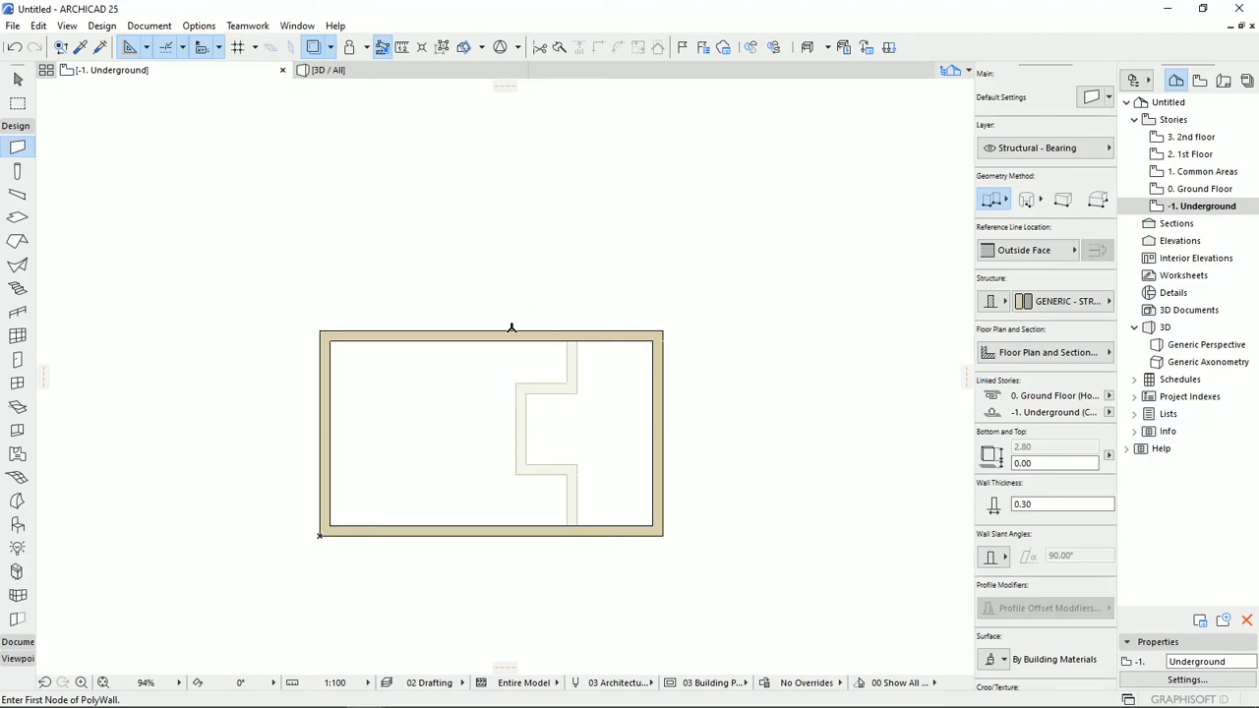
Show the Trace & Reference palette and move it to the empty area above and to the right of the walls.
left_click(333, 50)
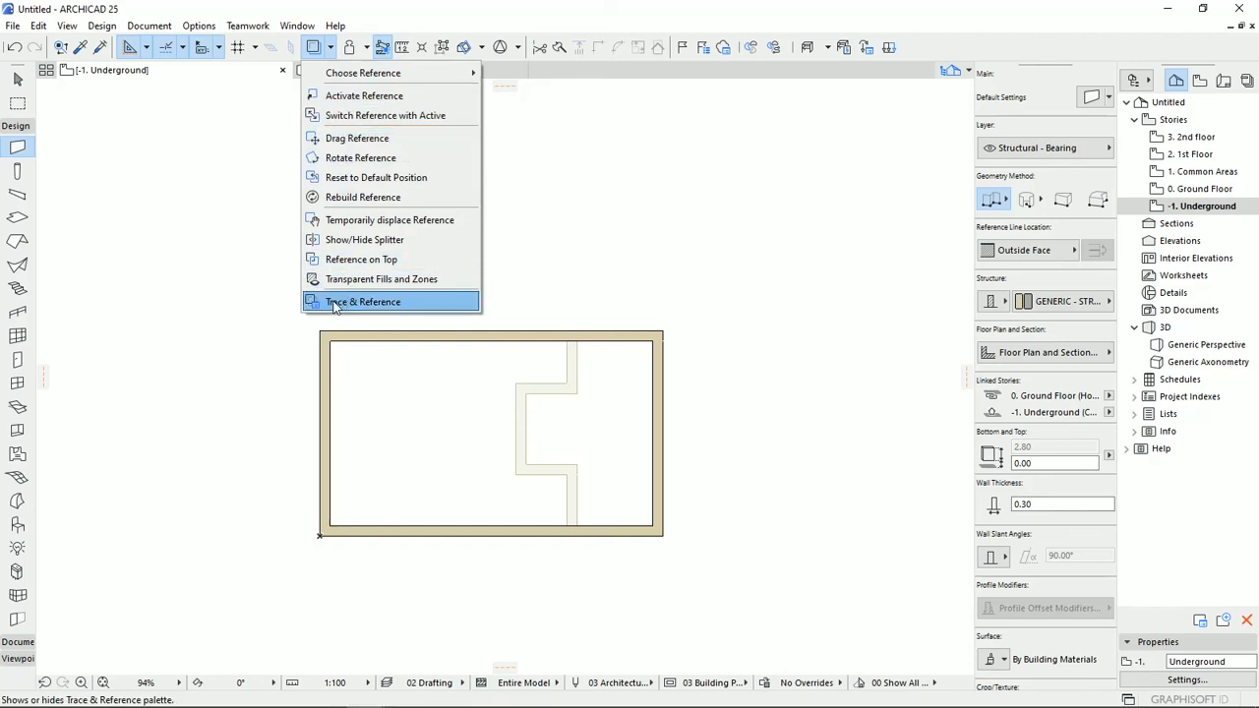
left_click(382, 304)
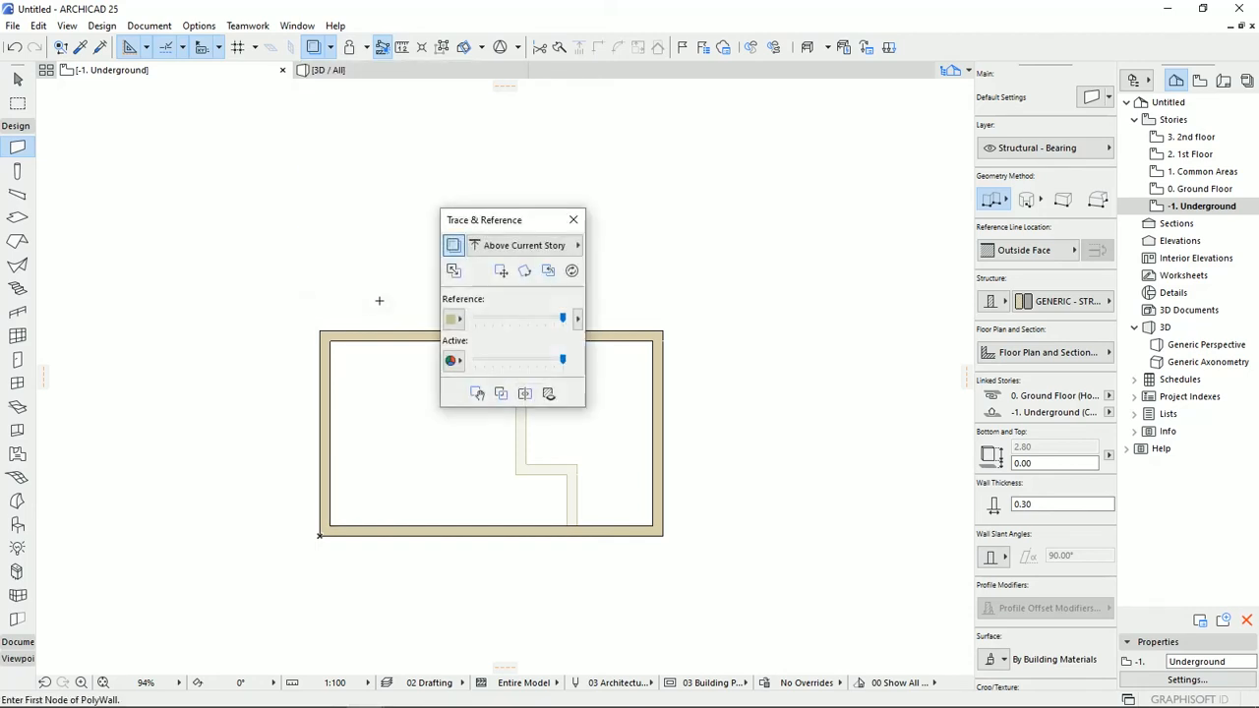
left_click_drag(483, 224, 773, 143)
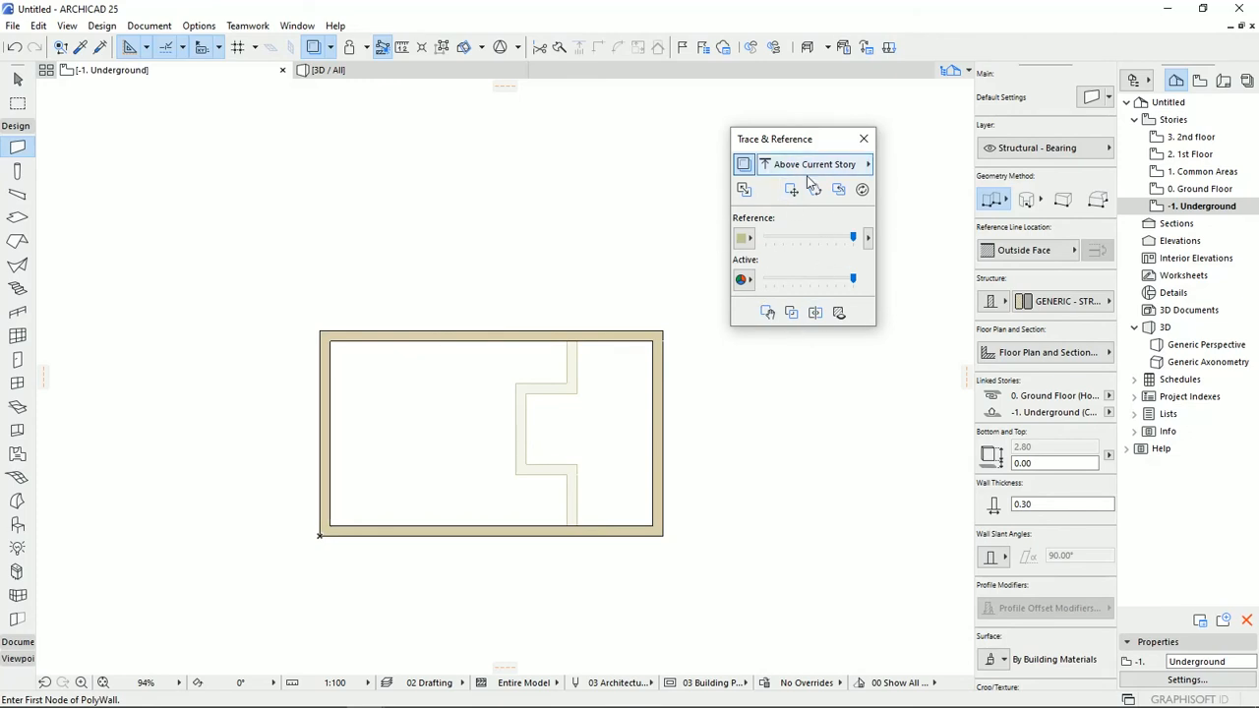
left_click(330, 47)
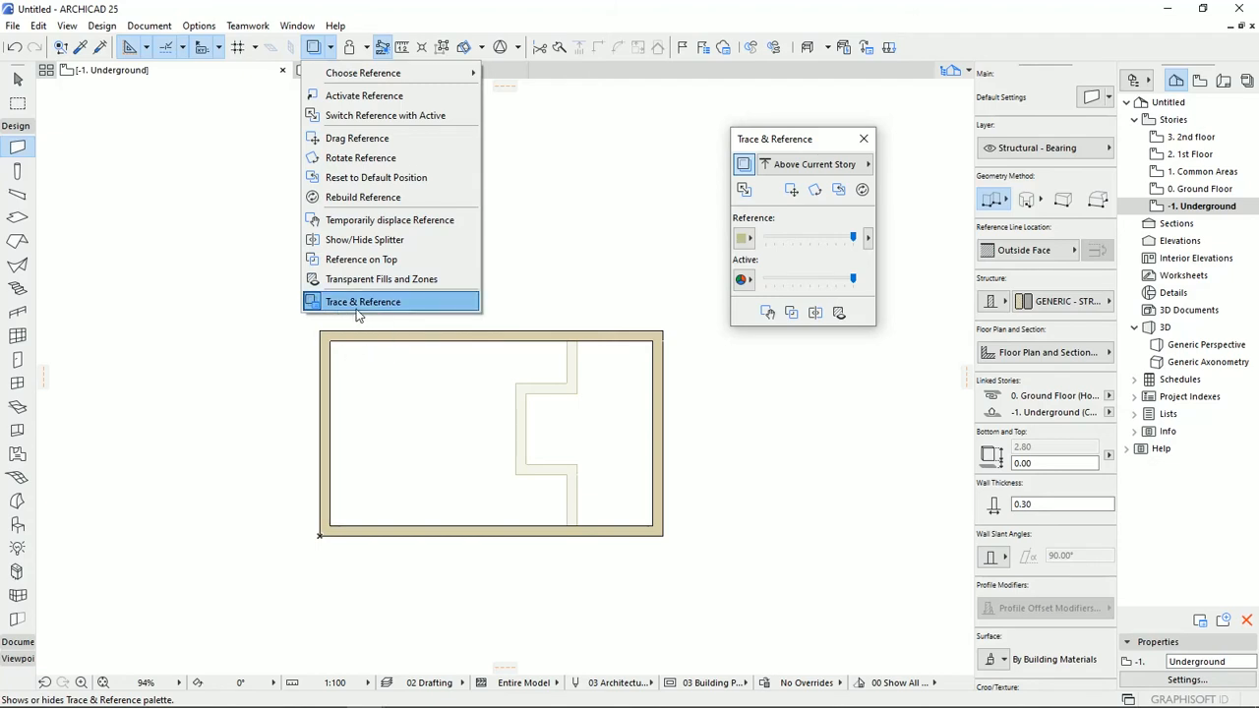
left_click(793, 141)
left_click_drag(797, 146, 834, 116)
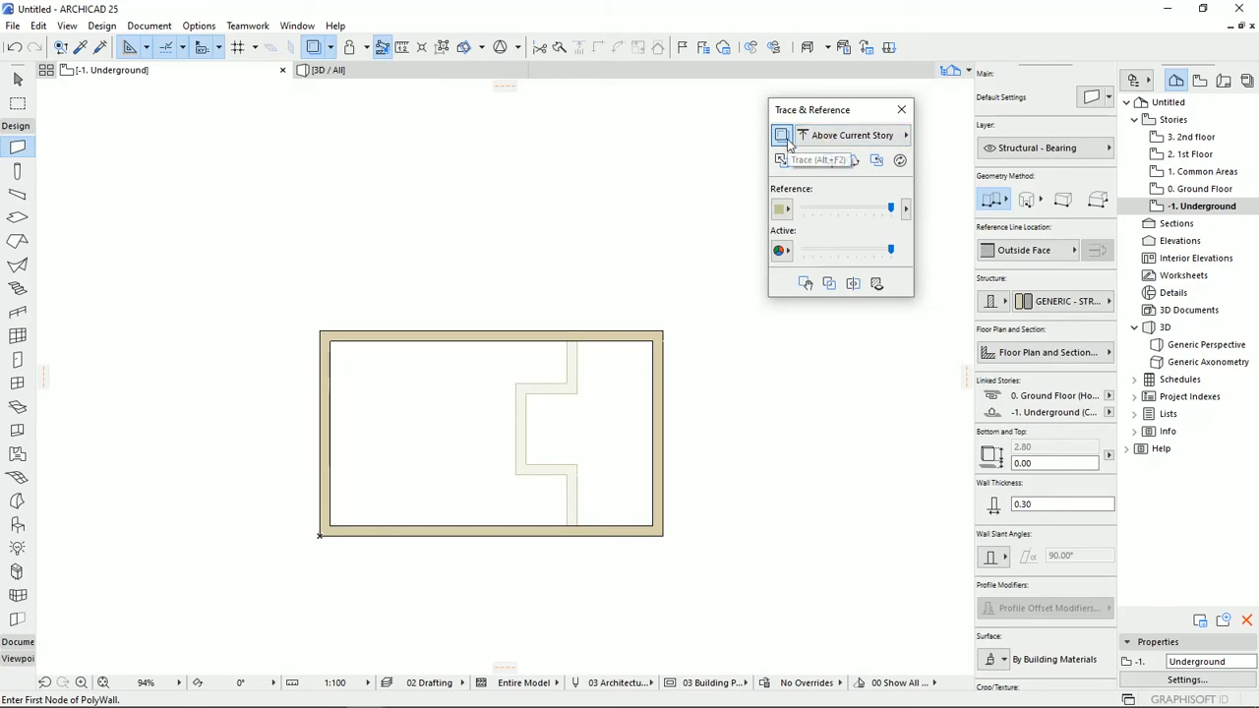
Set the trace reference to Below Current Story and open the Ground Floor plan.
left_click(869, 140)
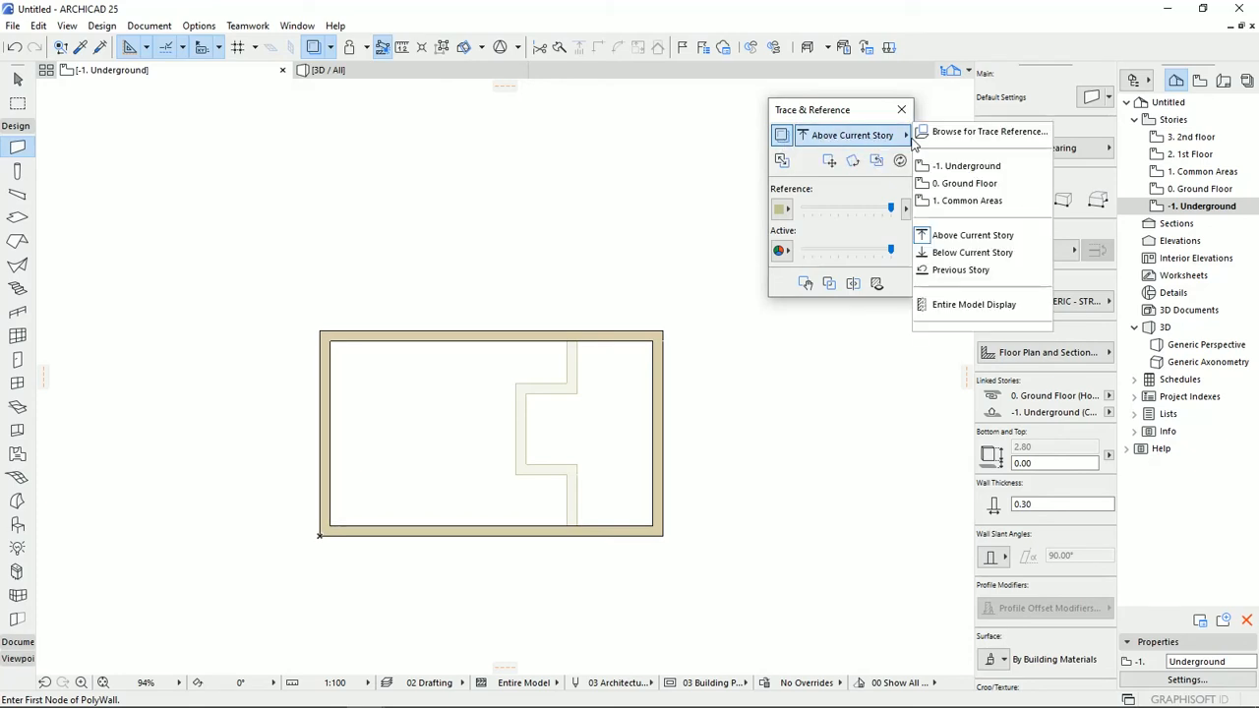
left_click(960, 253)
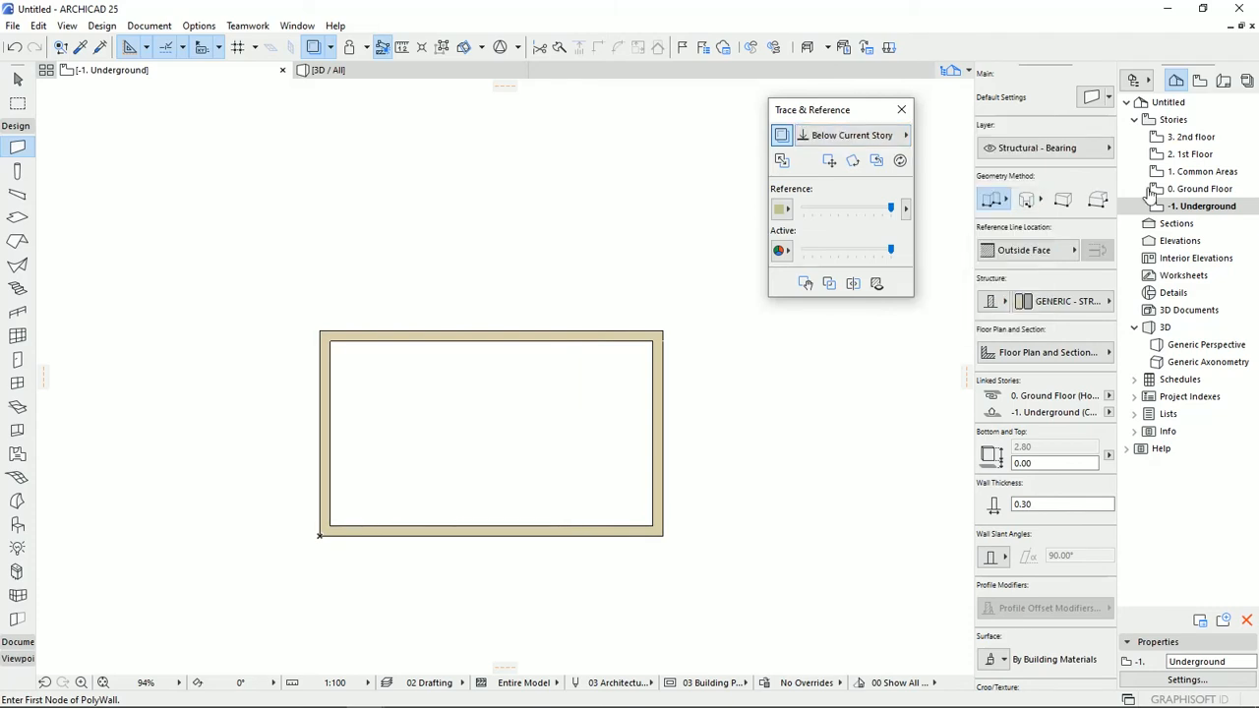
double_click(1200, 189)
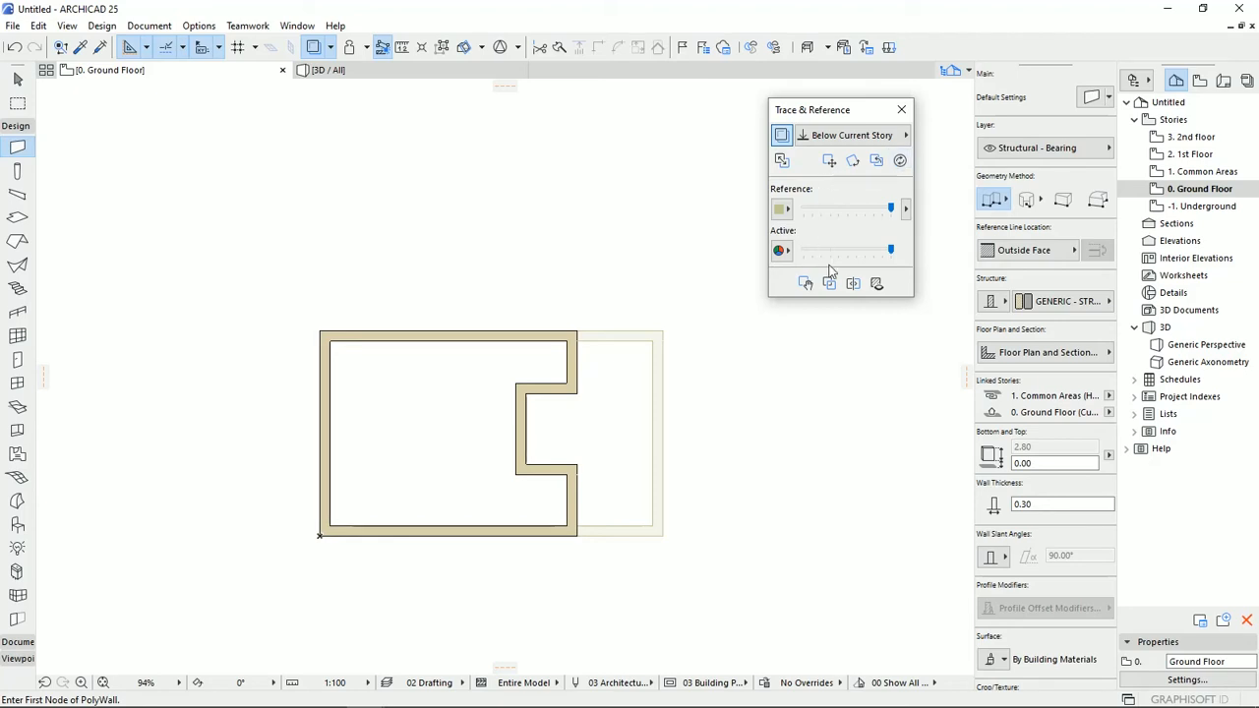
left_click(331, 48)
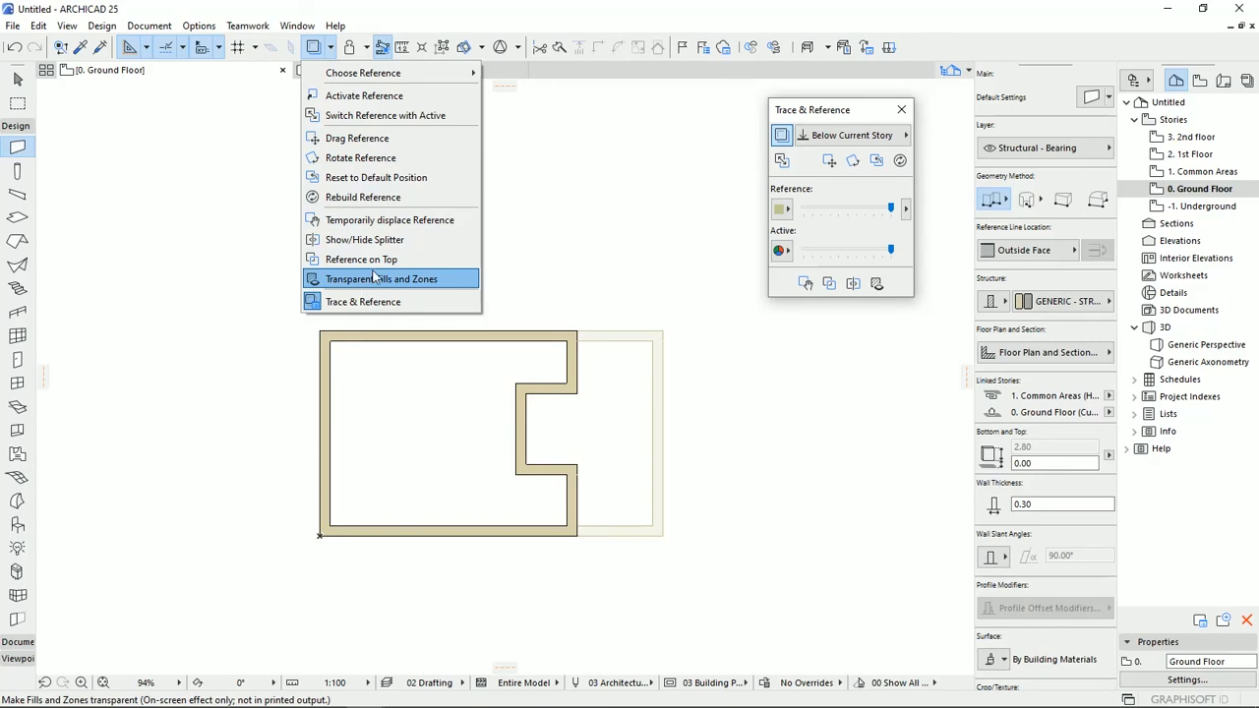
left_click(758, 5)
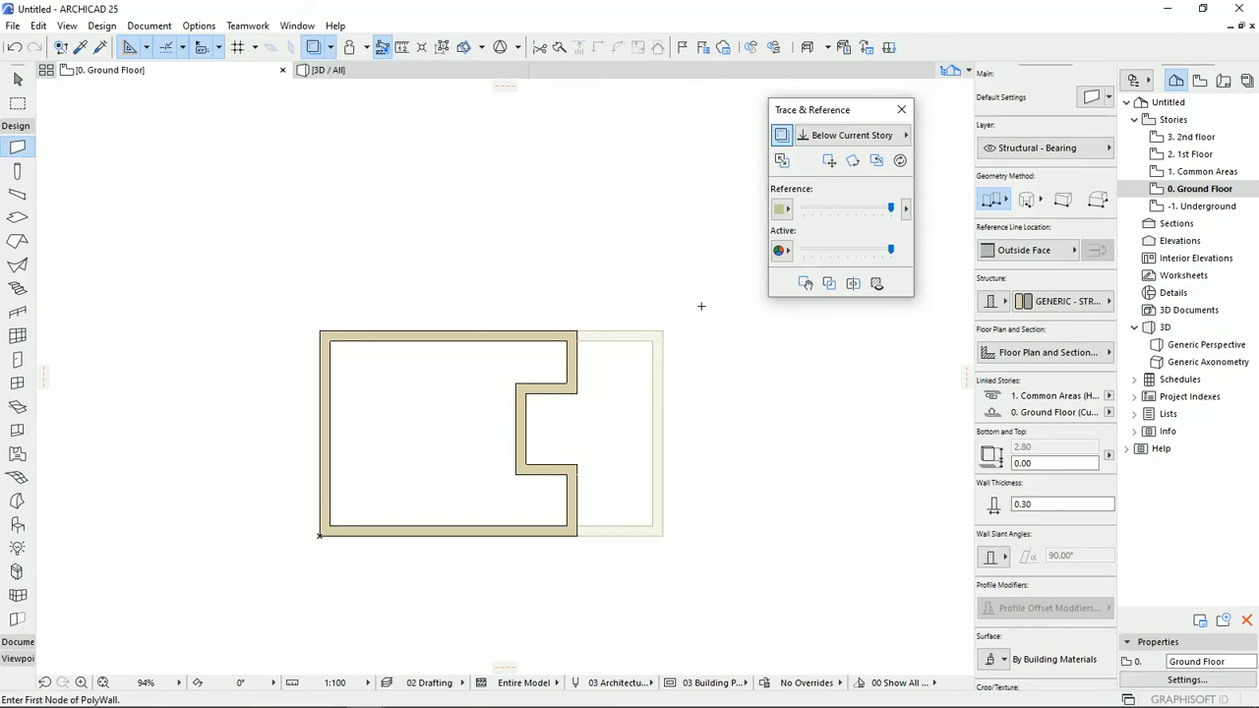
Set the reference color to green (R:0 G:255 B:0) and lower the reference intensity to a faint level.
left_click(788, 212)
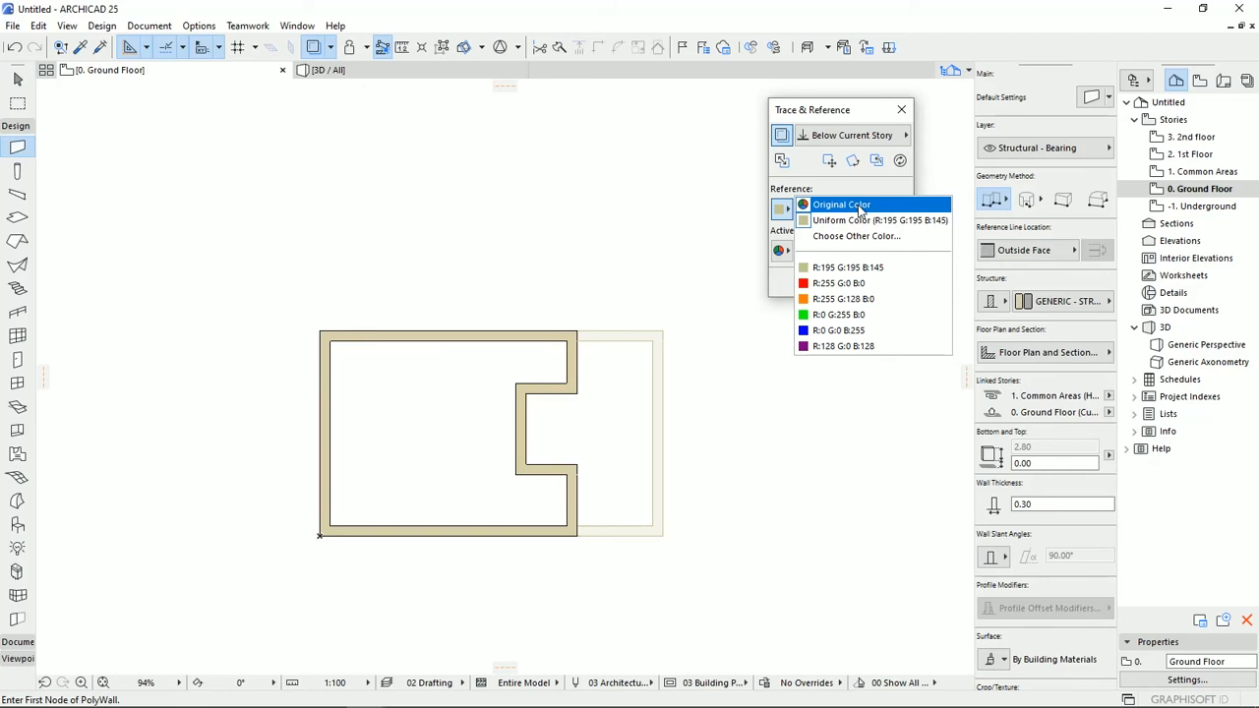
left_click(838, 316)
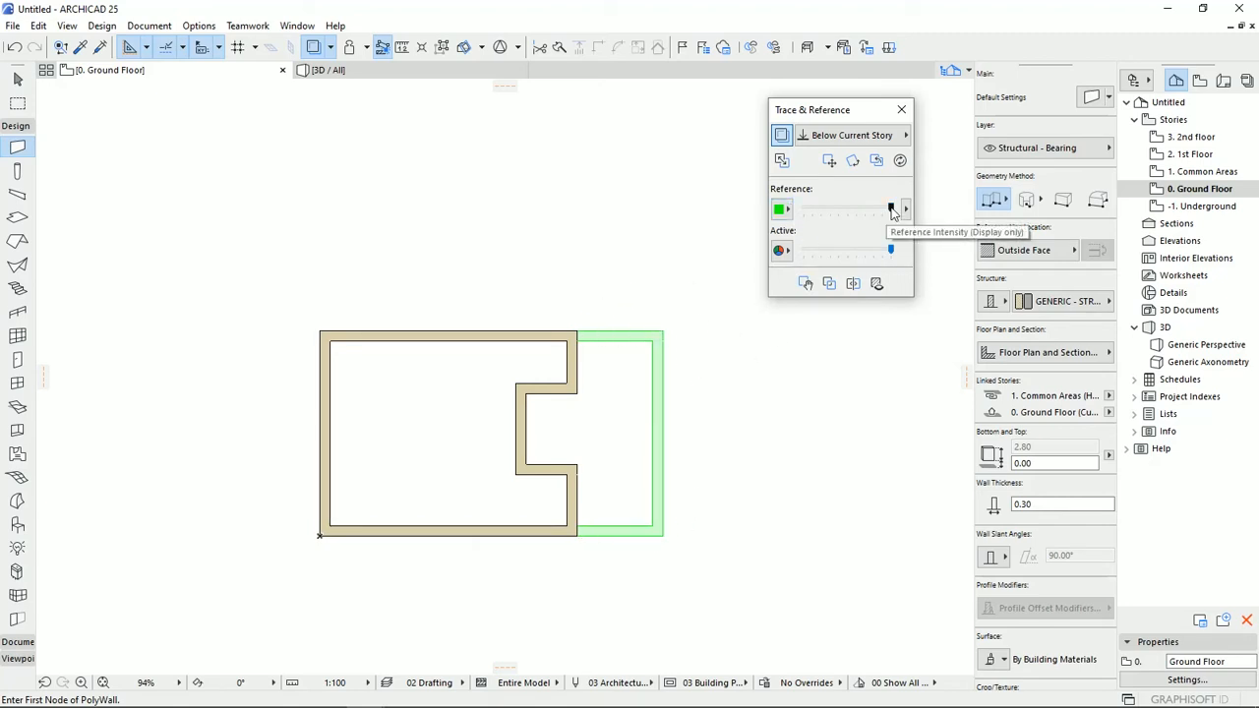
left_click_drag(892, 210, 819, 215)
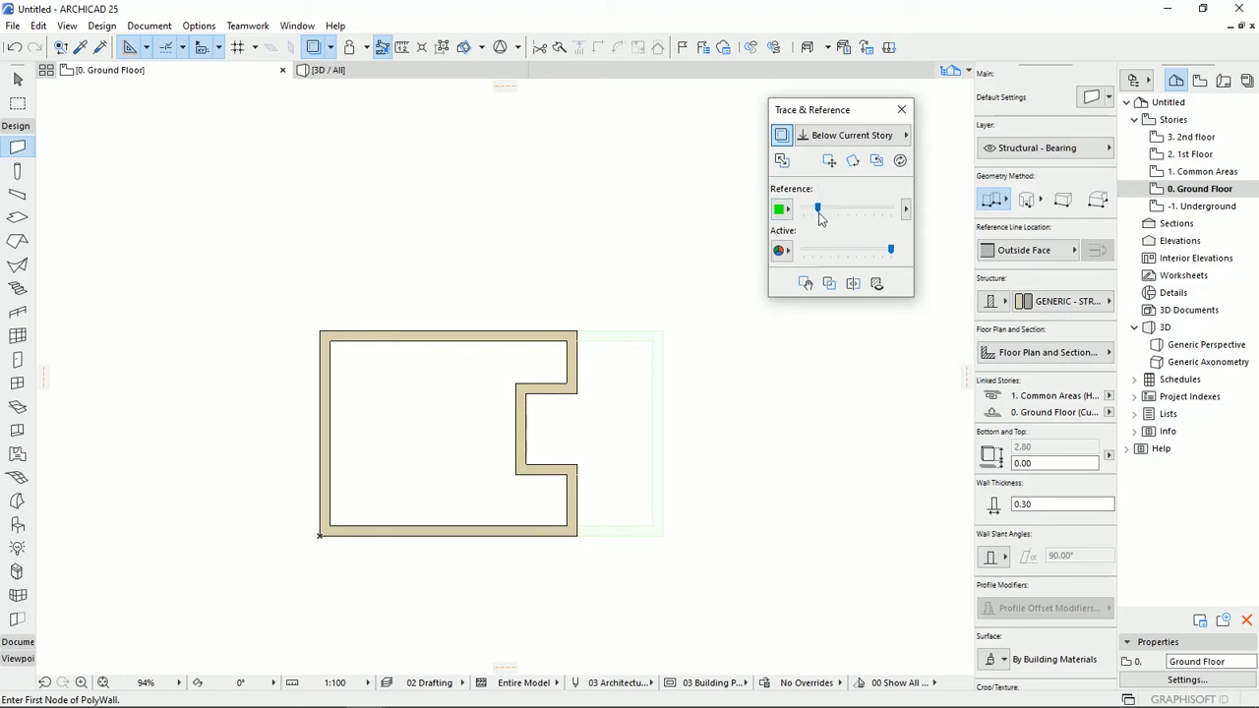
Raise the reference intensity to full, then try a faint active content intensity and restore it to full.
left_click_drag(819, 208, 899, 207)
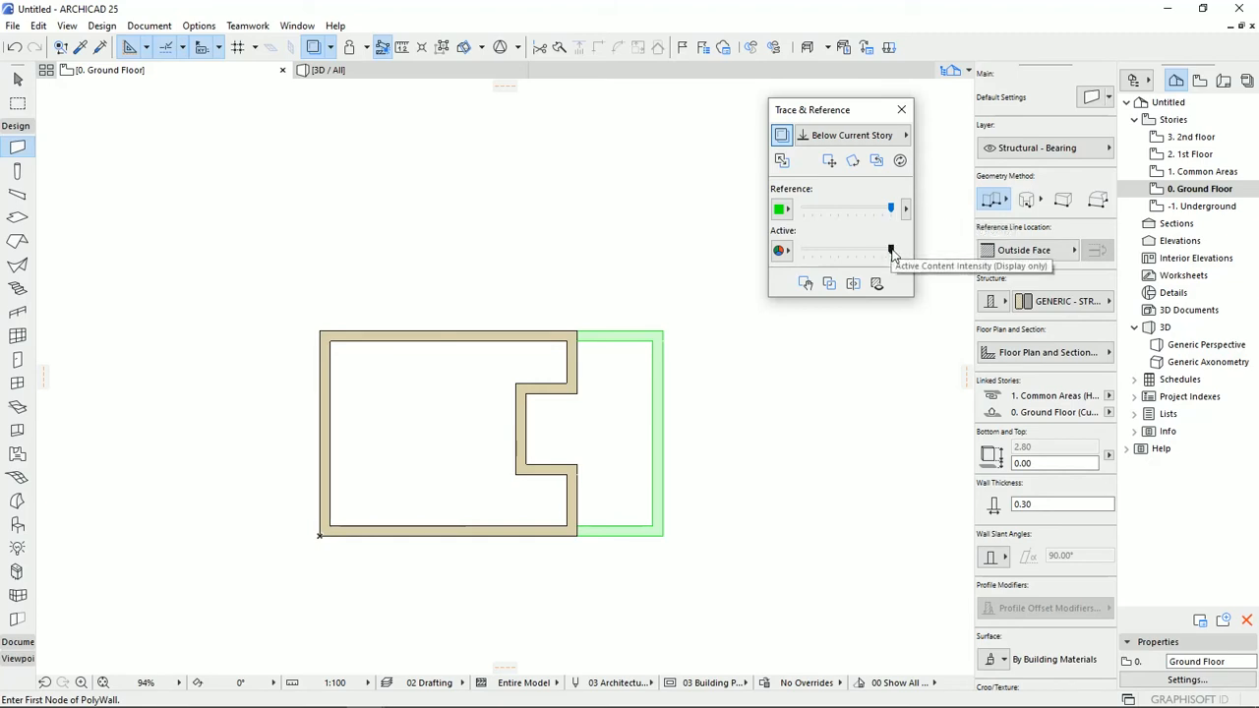
left_click_drag(891, 250, 815, 250)
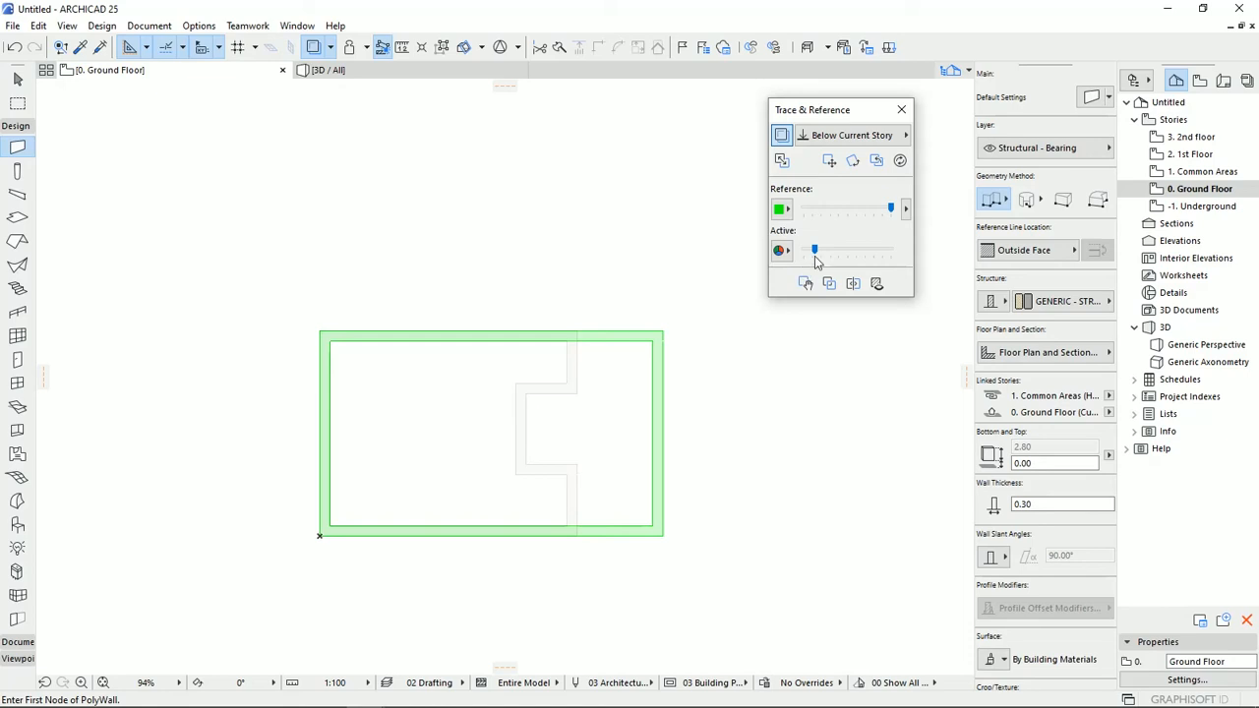
left_click_drag(819, 255, 891, 252)
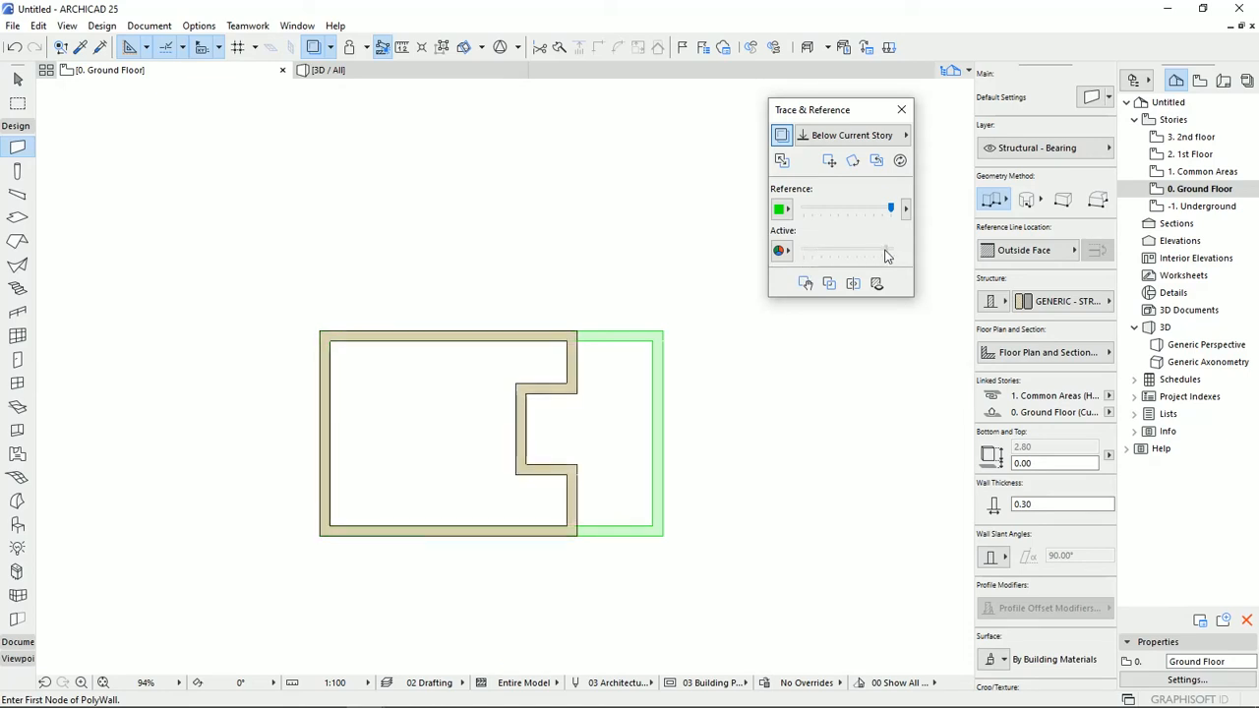
Set the trace reference color to the custom light grey with red, green and blue at 192.
left_click(784, 250)
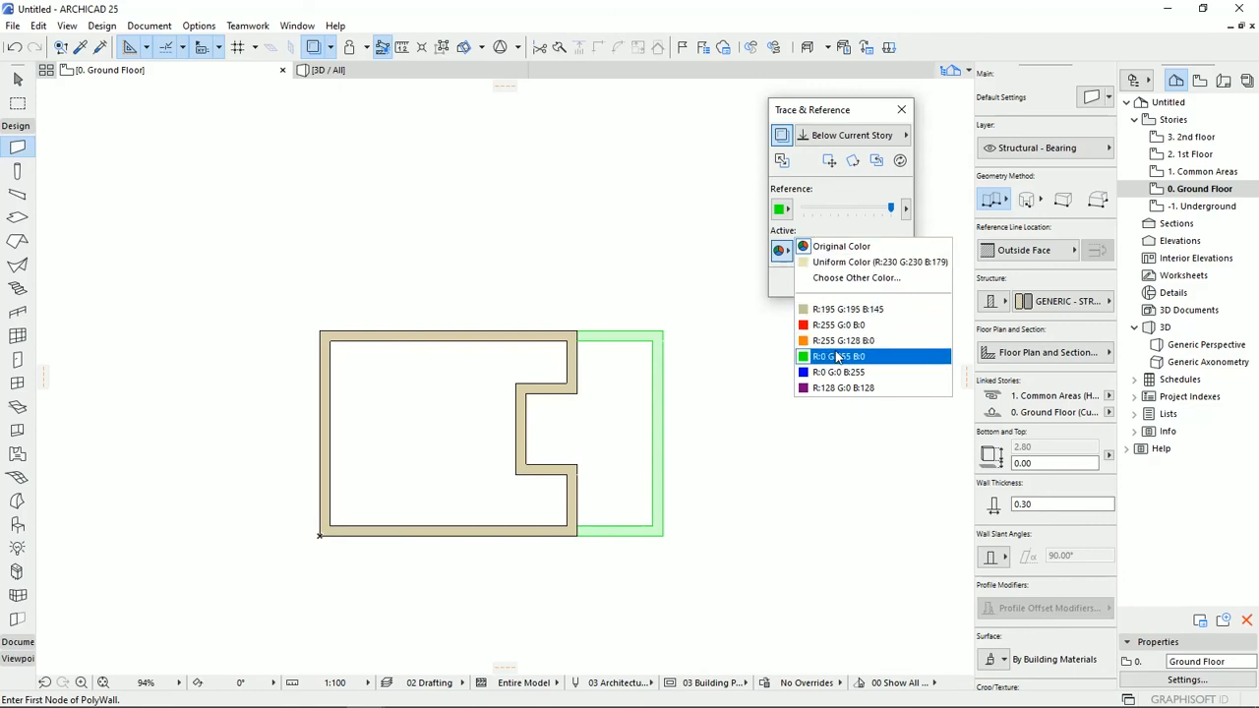
left_click(778, 332)
left_click(783, 209)
left_click(782, 232)
left_click(784, 208)
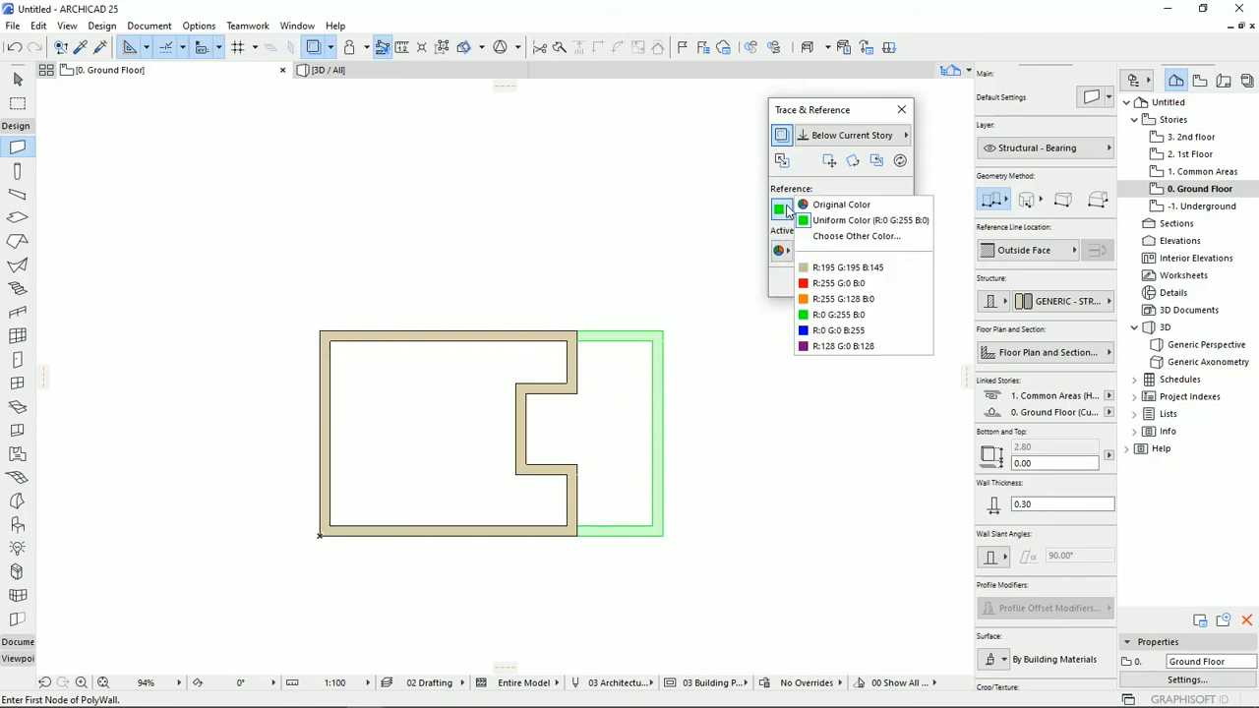
left_click(837, 245)
left_click(572, 285)
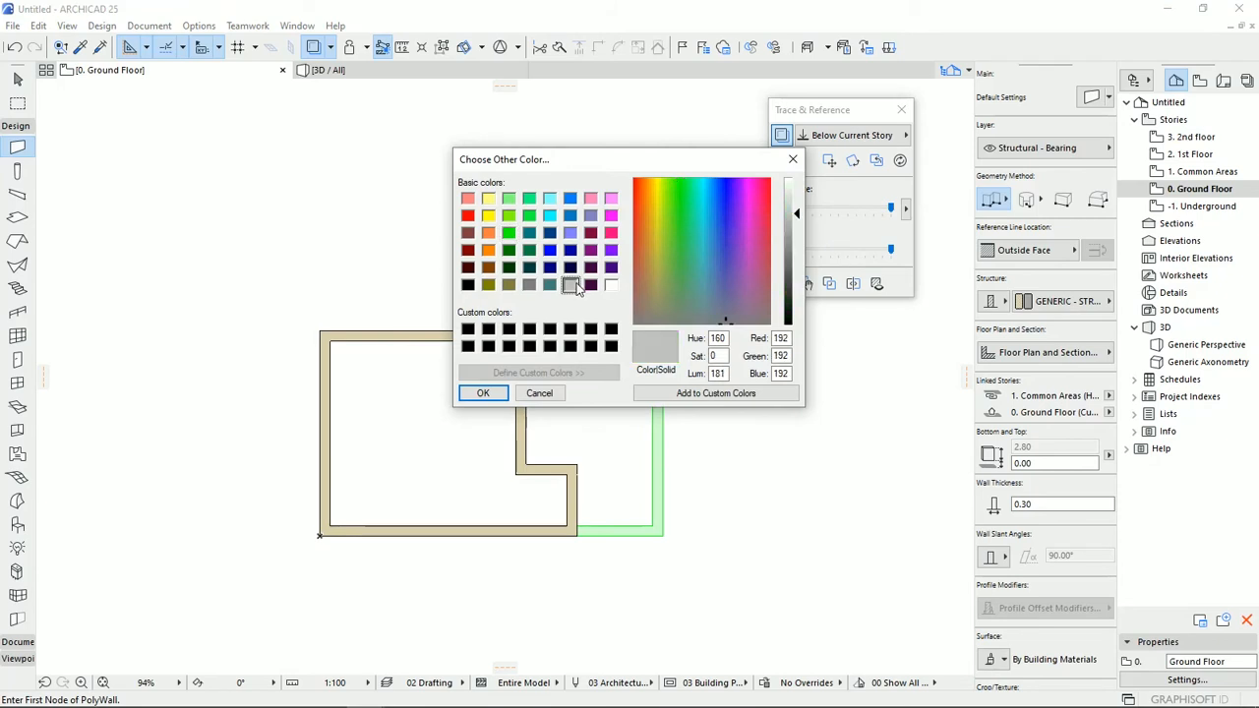
left_click(483, 392)
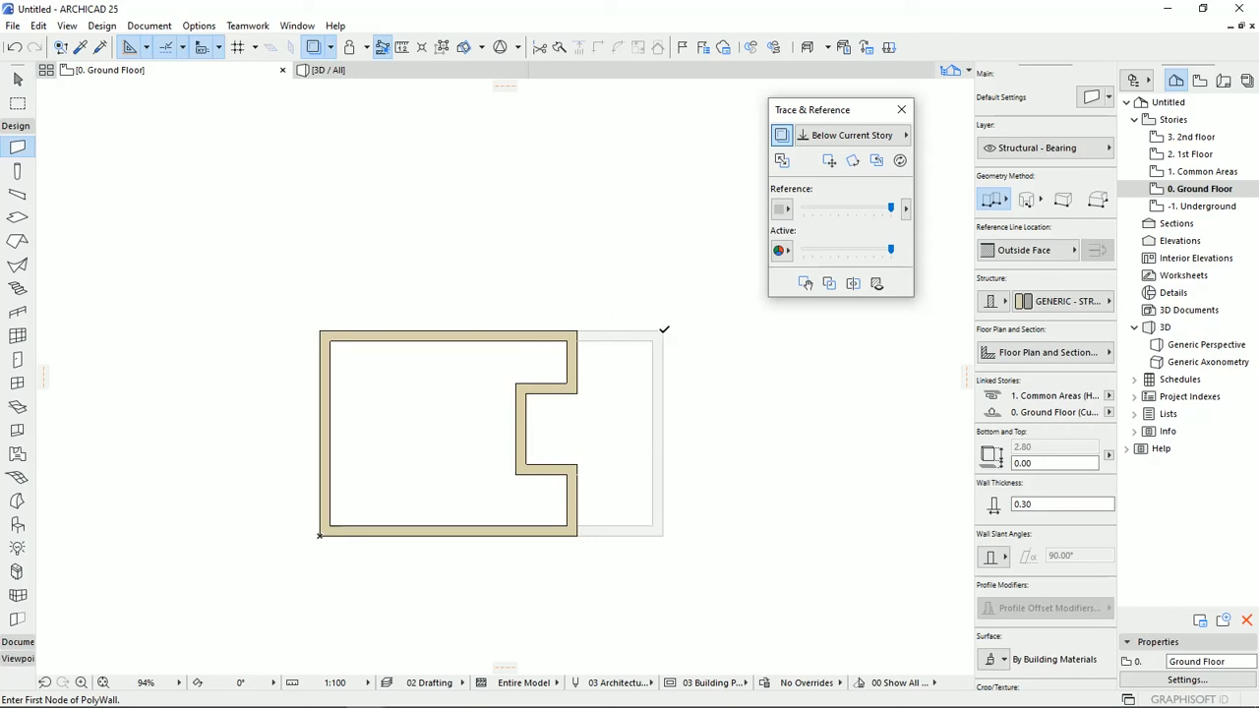
Close the Trace & Reference palette and turn off the trace reference on the Ground Floor plan.
left_click(901, 111)
mouse_move(717, 350)
middle_mouse_down()
mouse_move(732, 348)
mouse_move(739, 307)
middle_mouse_up()
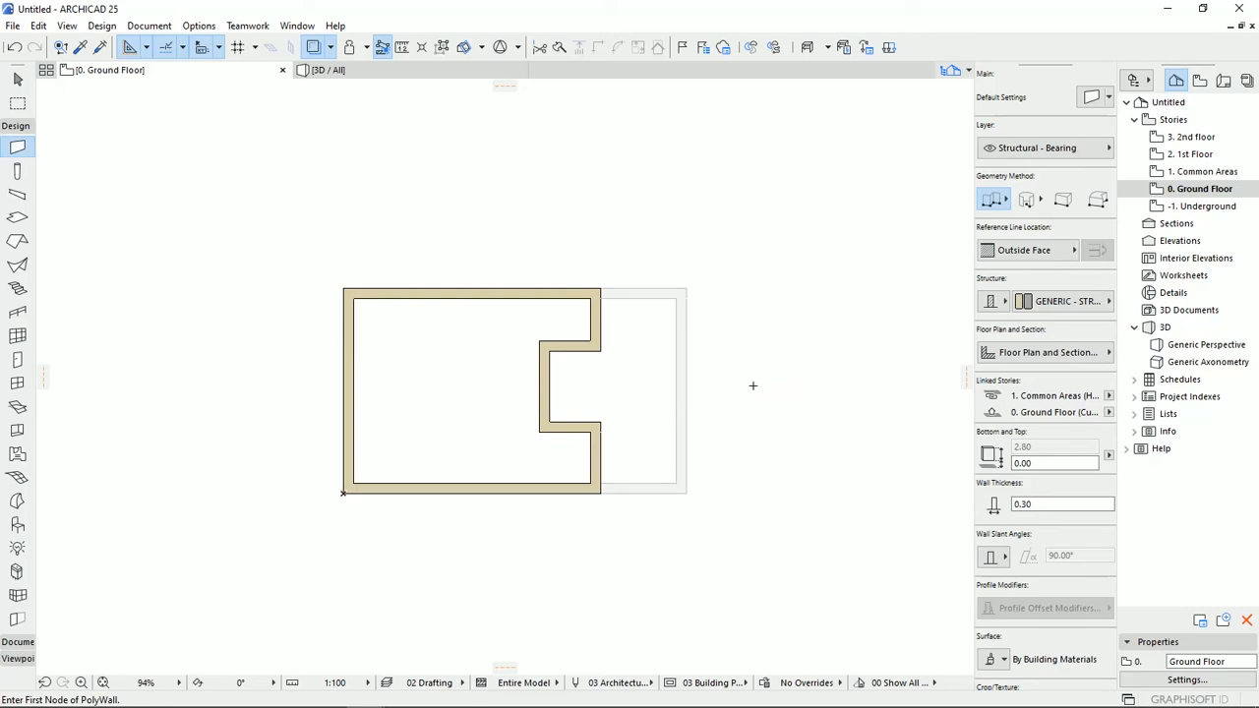
left_click(313, 48)
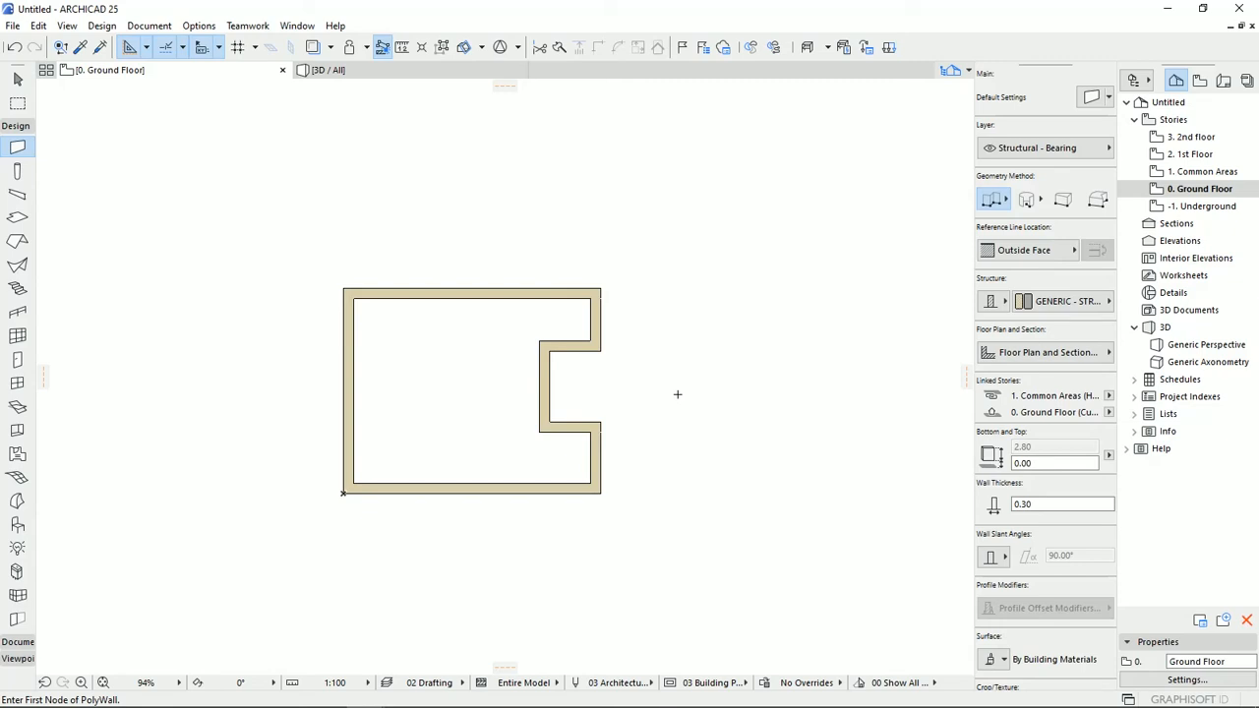
middle_click_drag(621, 389, 640, 365)
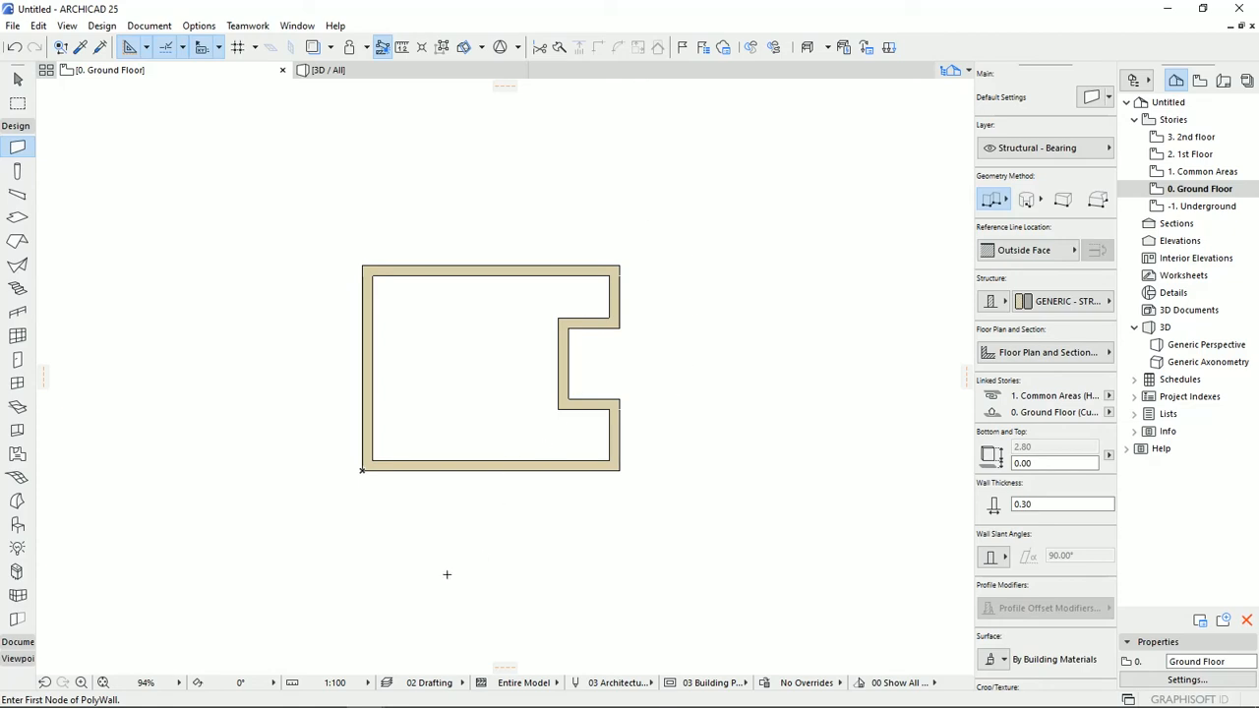
Switch to the Social Housing - Barcelona project and examine its 1st Floor plan, story list and 3D model.
mouse_move(364, 692)
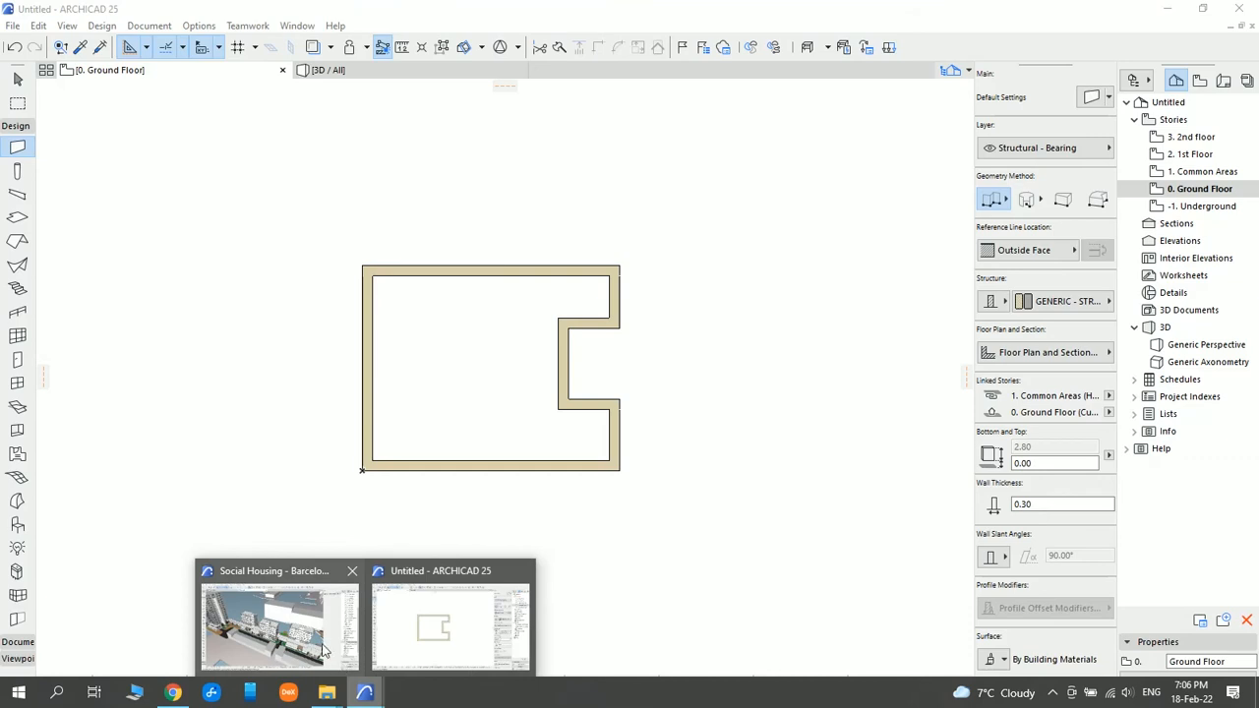
left_click(325, 649)
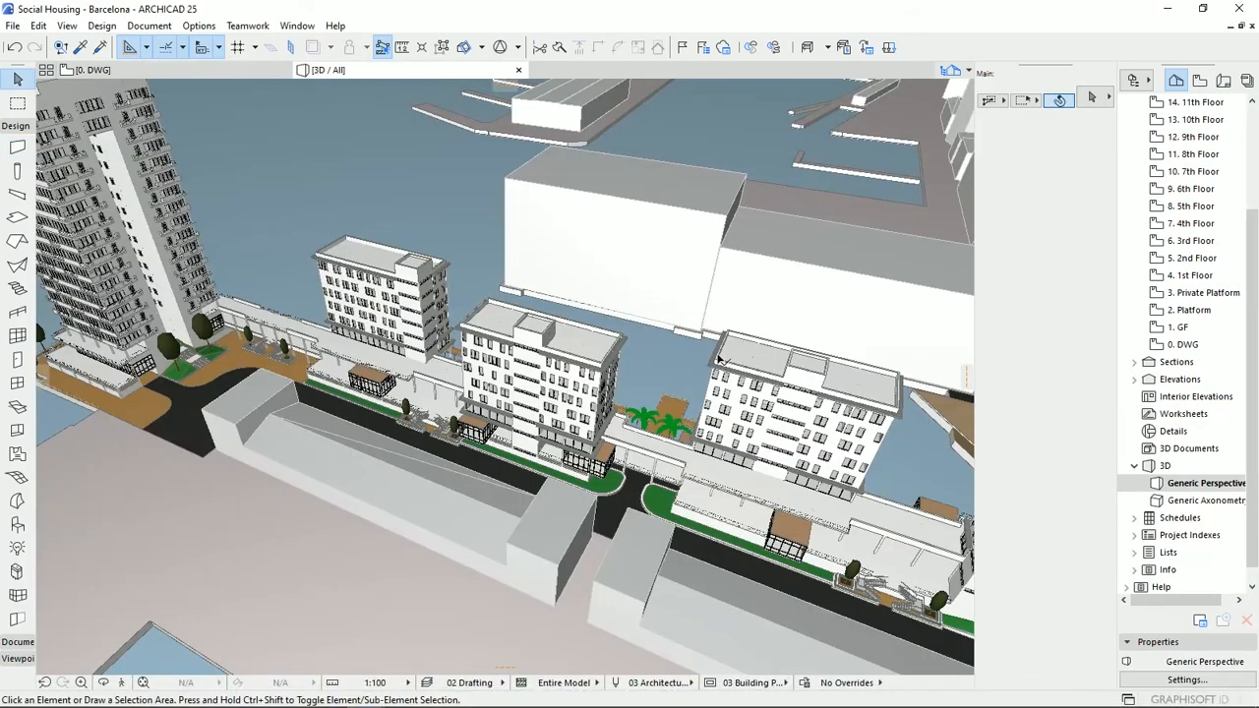
double_click(1180, 276)
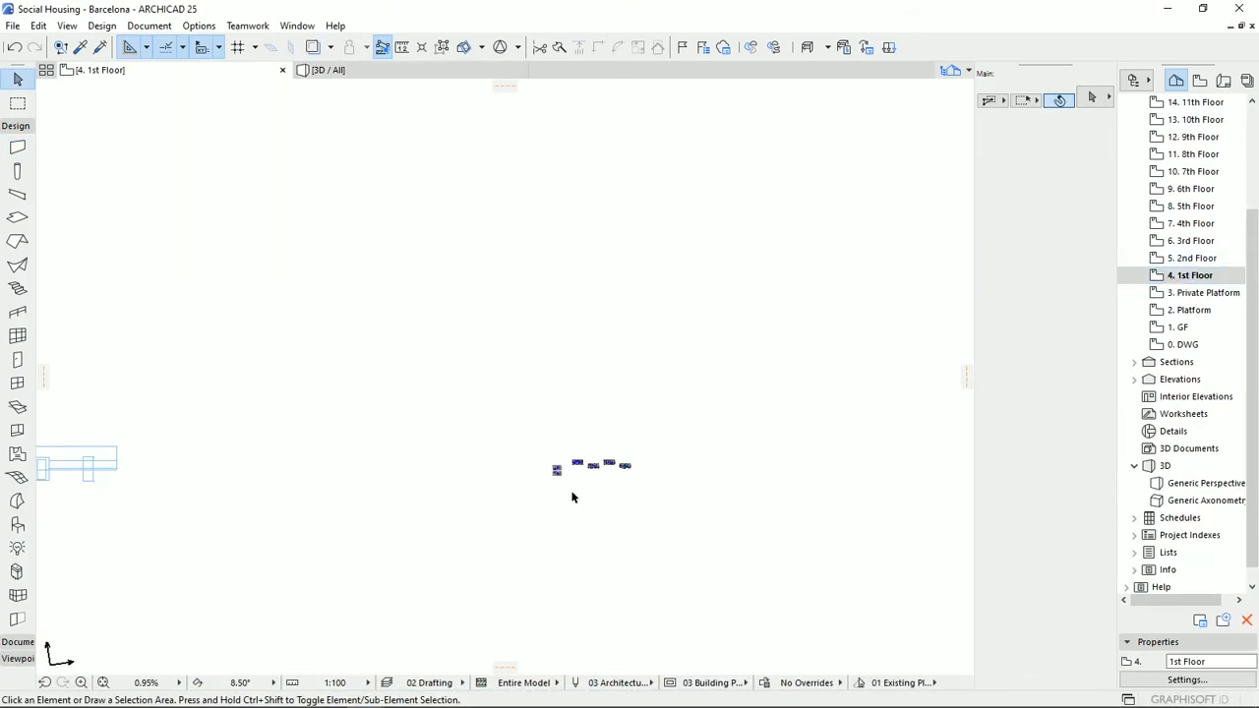
scroll(622, 455, "up", 4)
scroll(678, 393, "up", 2)
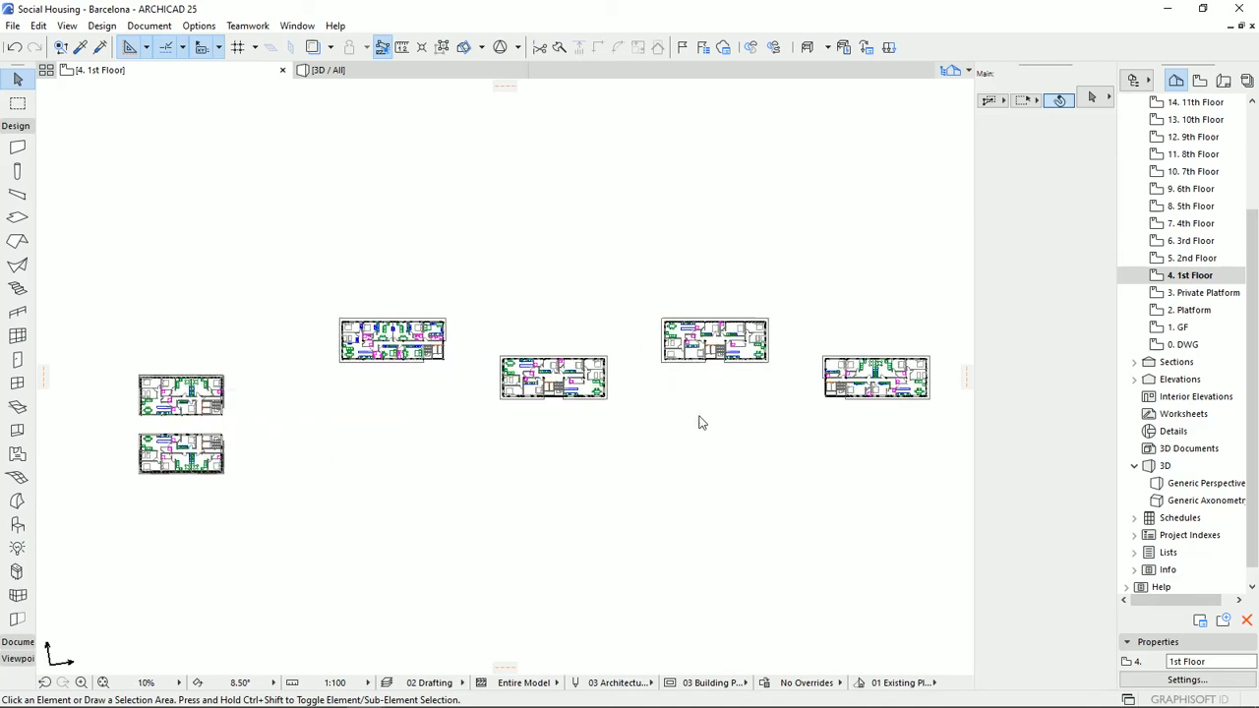
middle_click_drag(587, 469, 635, 430)
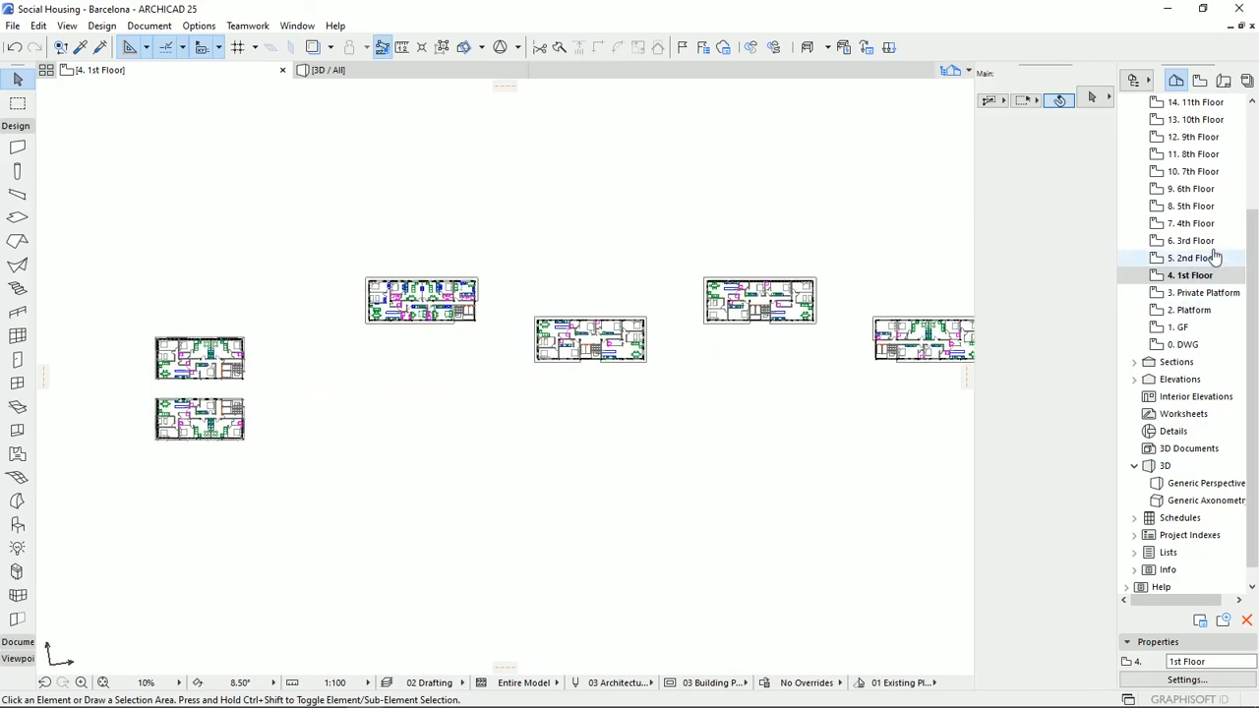
scroll(1230, 295, "up", 3)
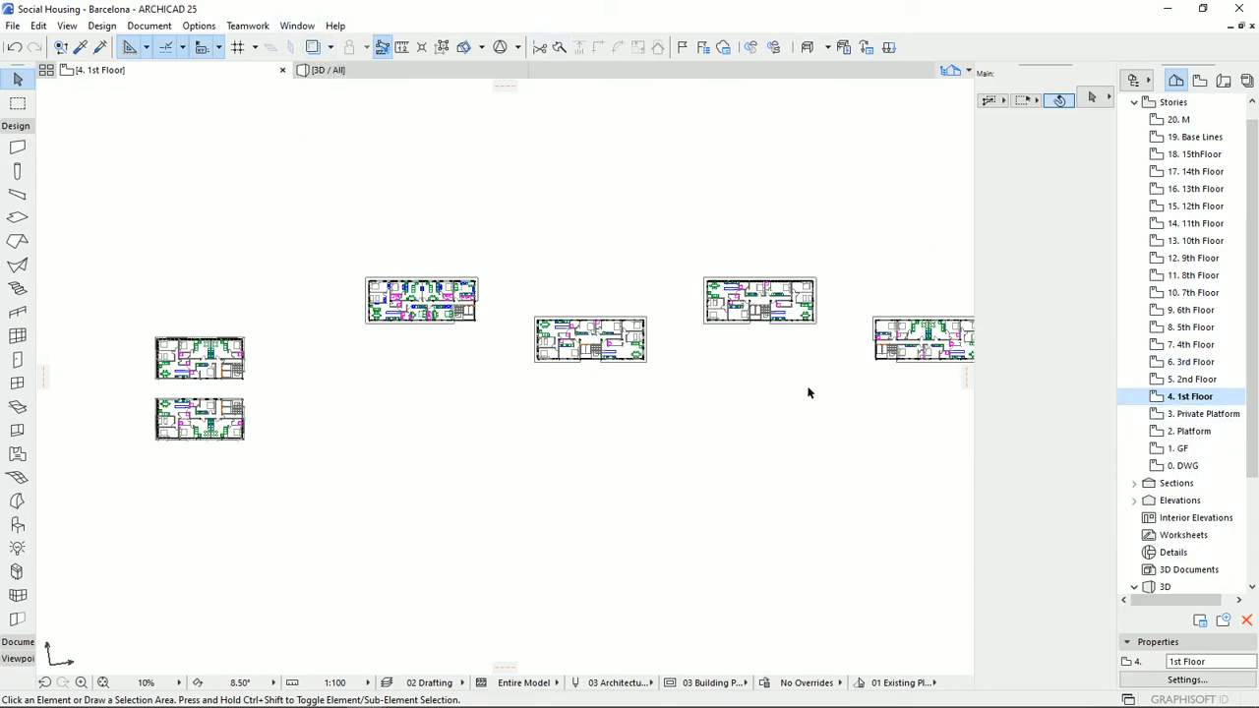
left_click(374, 71)
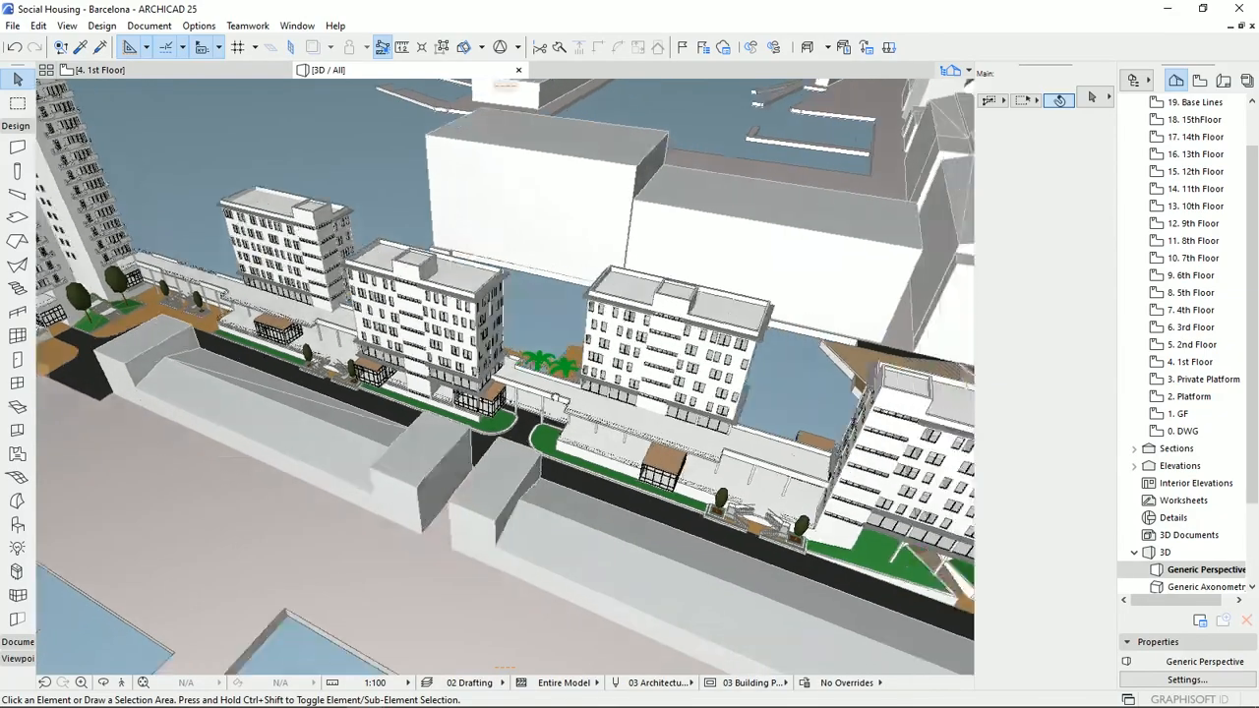
middle_click_drag(557, 398, 681, 436, "shift")
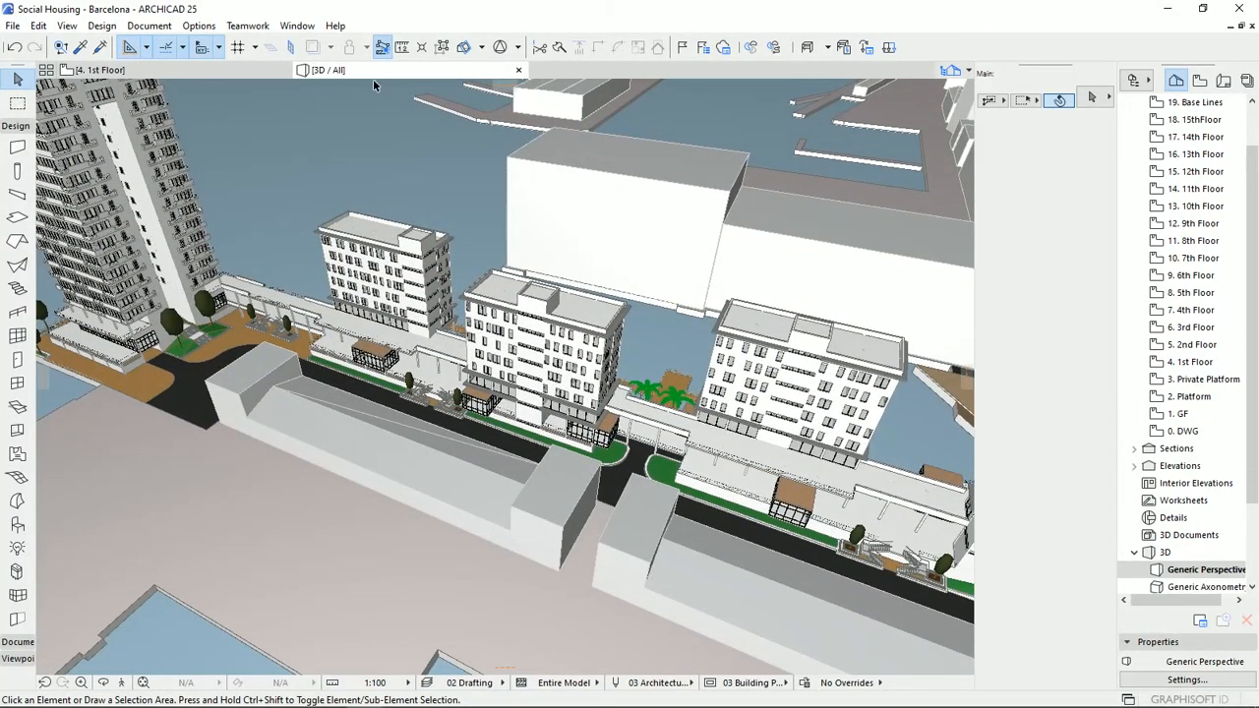
Reopen the 1st Floor plan, show the 2. Platform story as its trace reference and inspect the overlay along the buildings.
left_click(1187, 363)
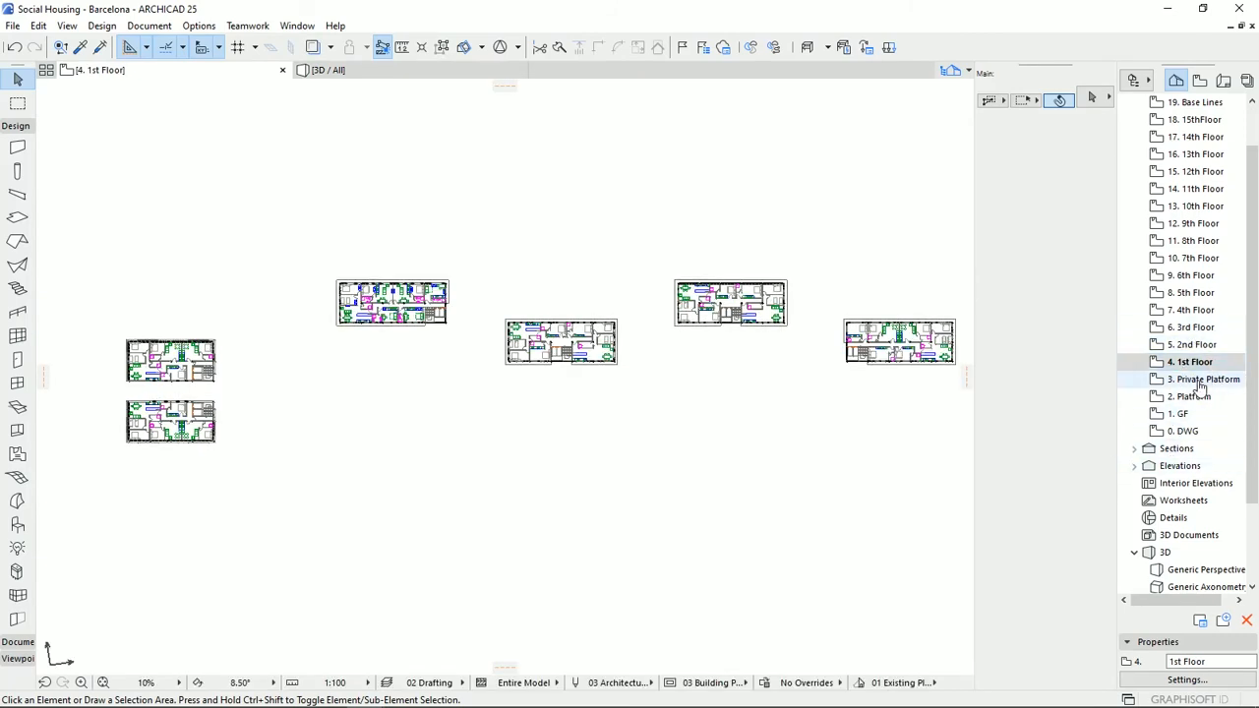
right_click(1193, 395)
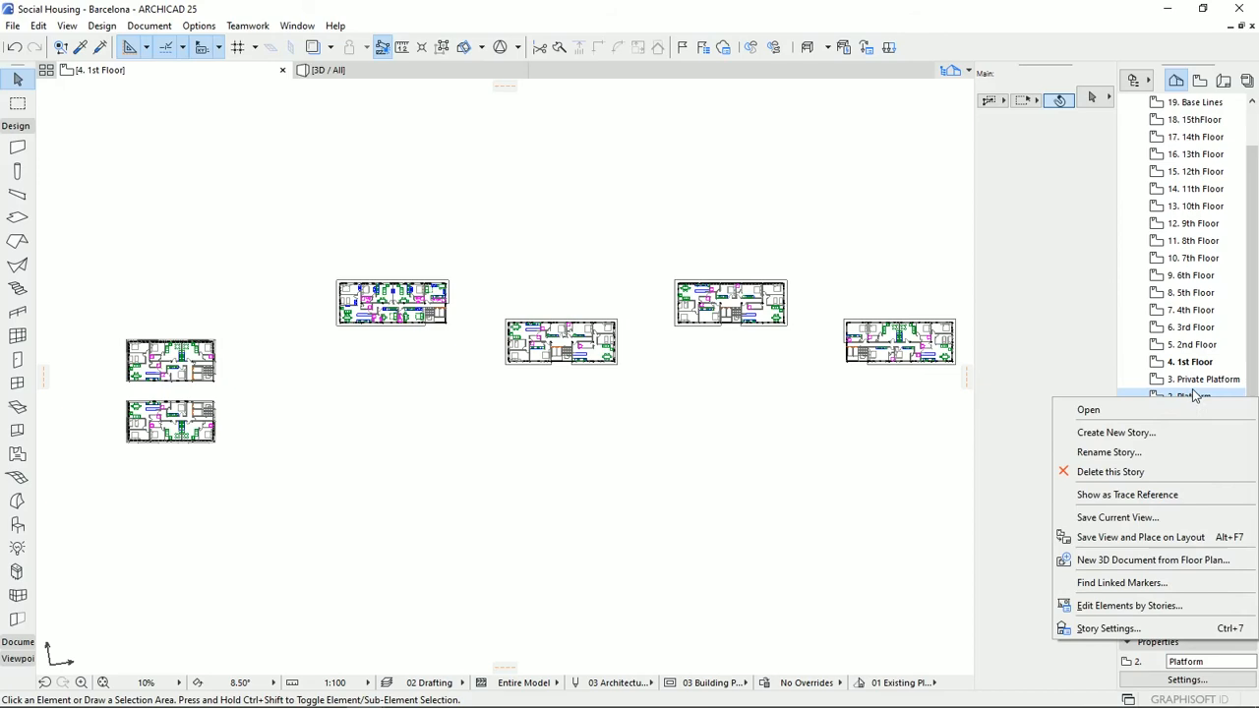
left_click(1172, 497)
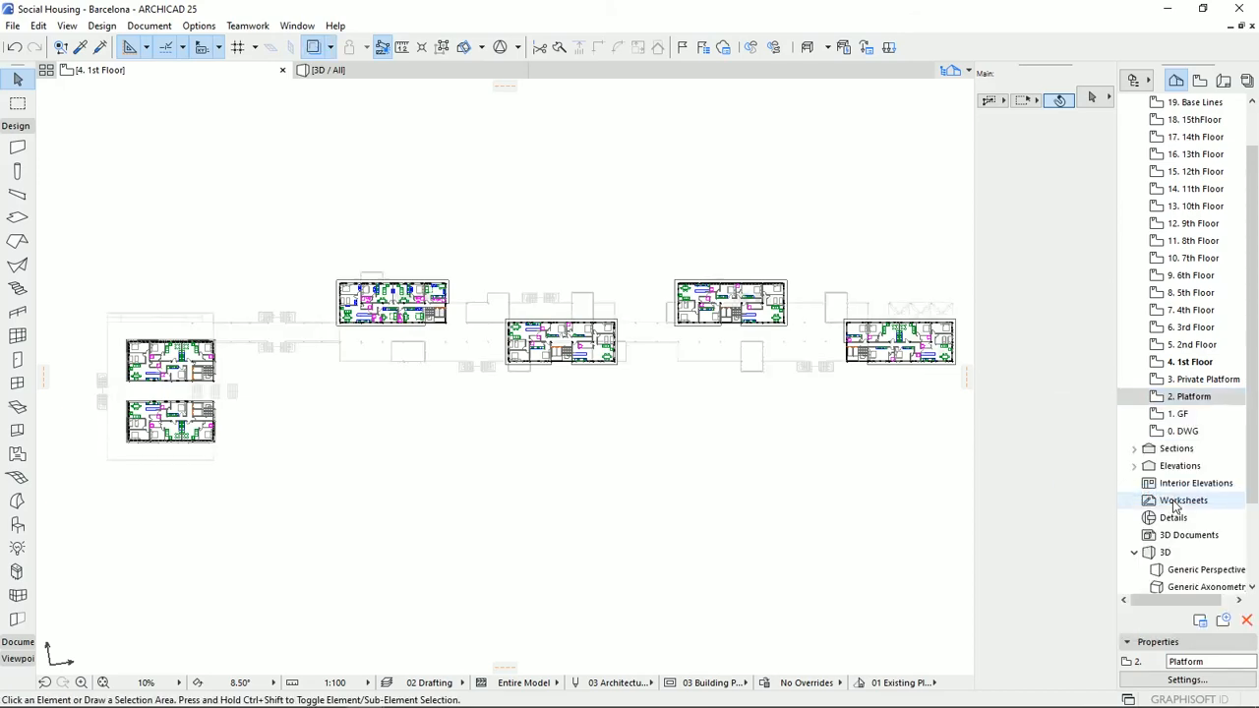
scroll(305, 364, "up", 6)
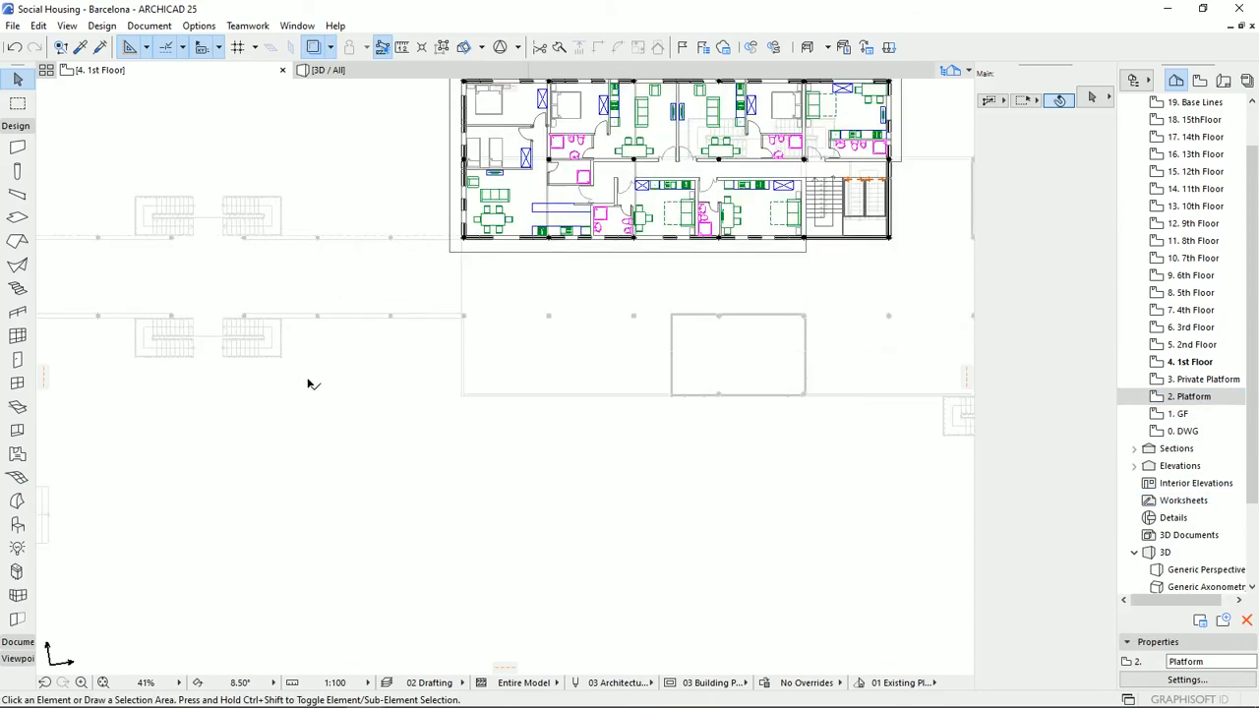
scroll(783, 379, "down", 3)
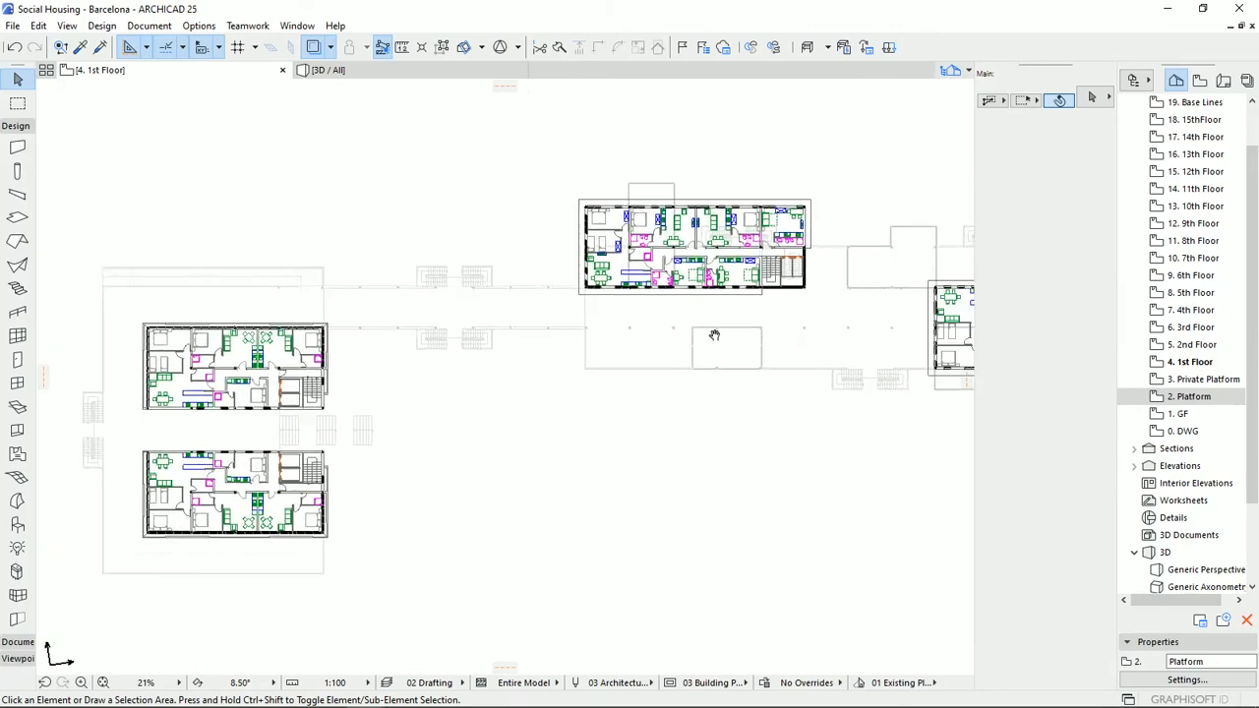
middle_click_drag(826, 213, 499, 225)
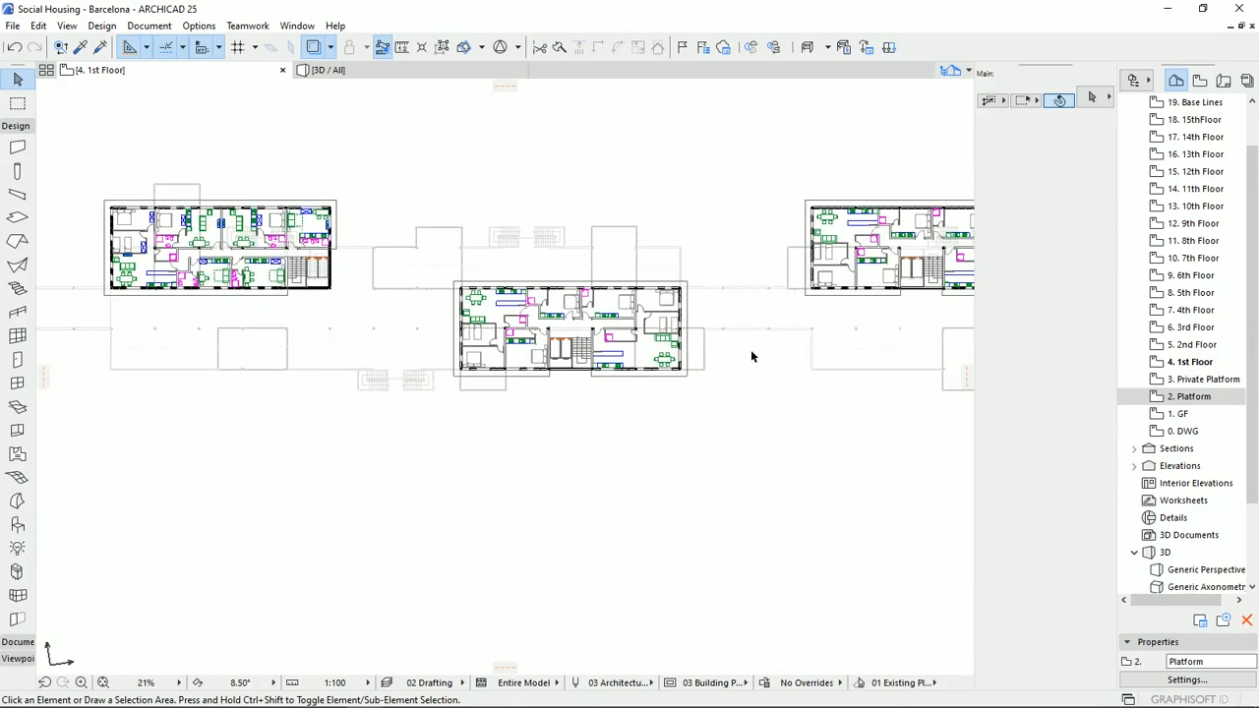
scroll(824, 397, "down", 1)
middle_click_drag(824, 396, 565, 347)
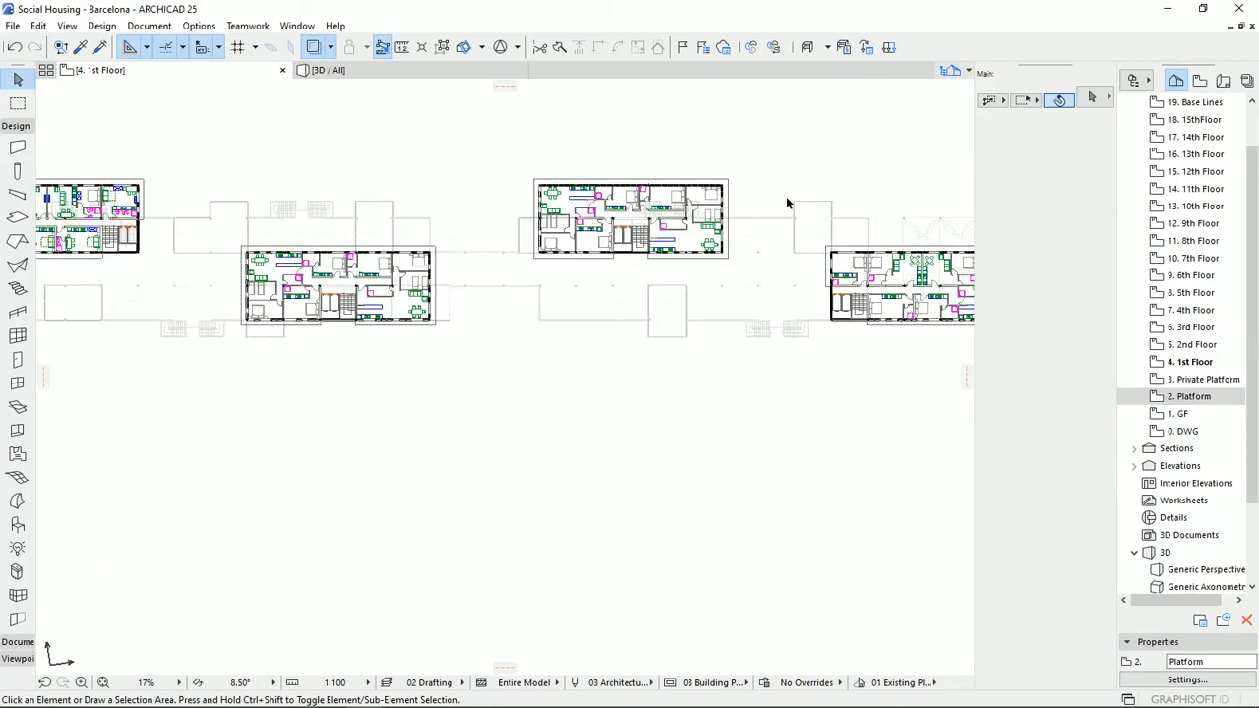
Switch back to the Untitled project and review its Story Settings.
left_click(364, 693)
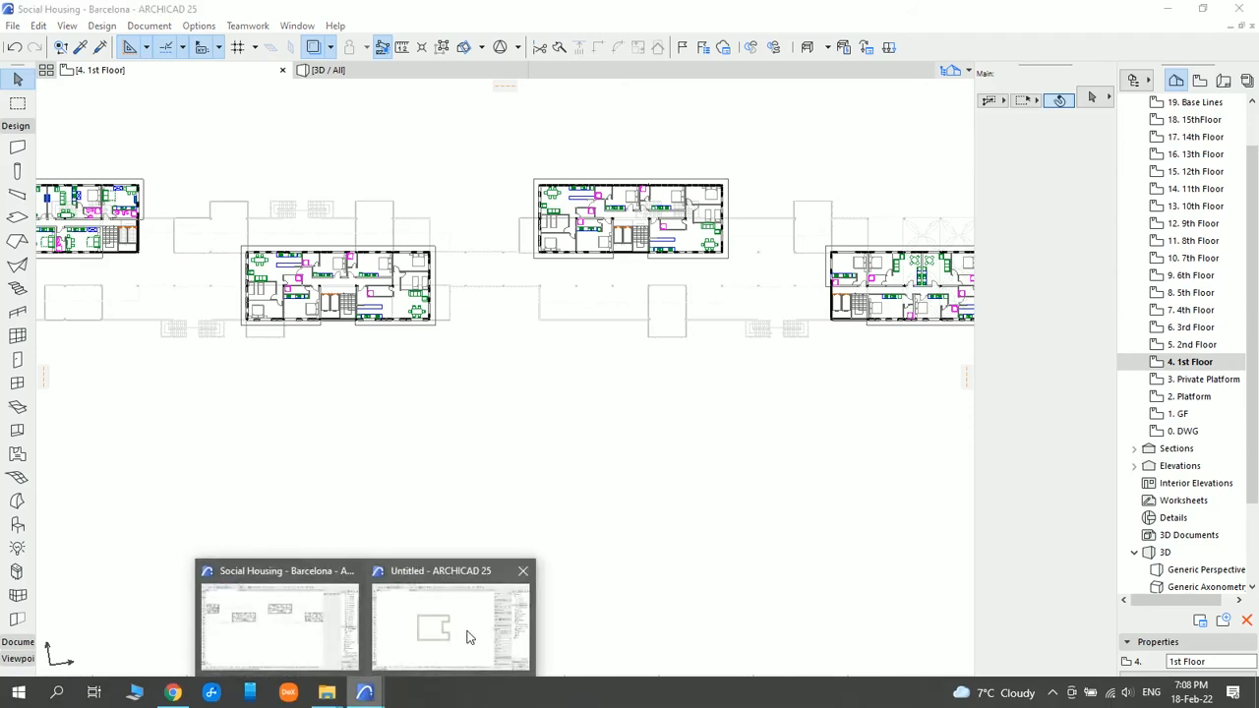
left_click(468, 637)
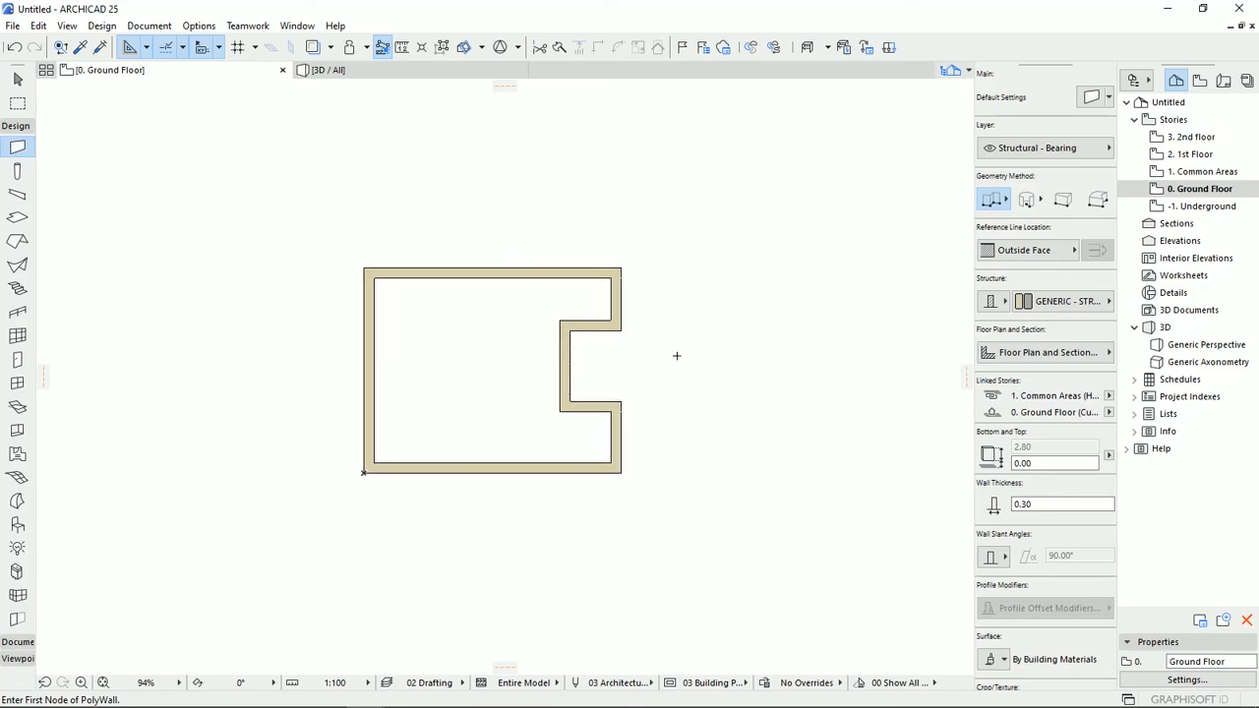
left_click(1185, 679)
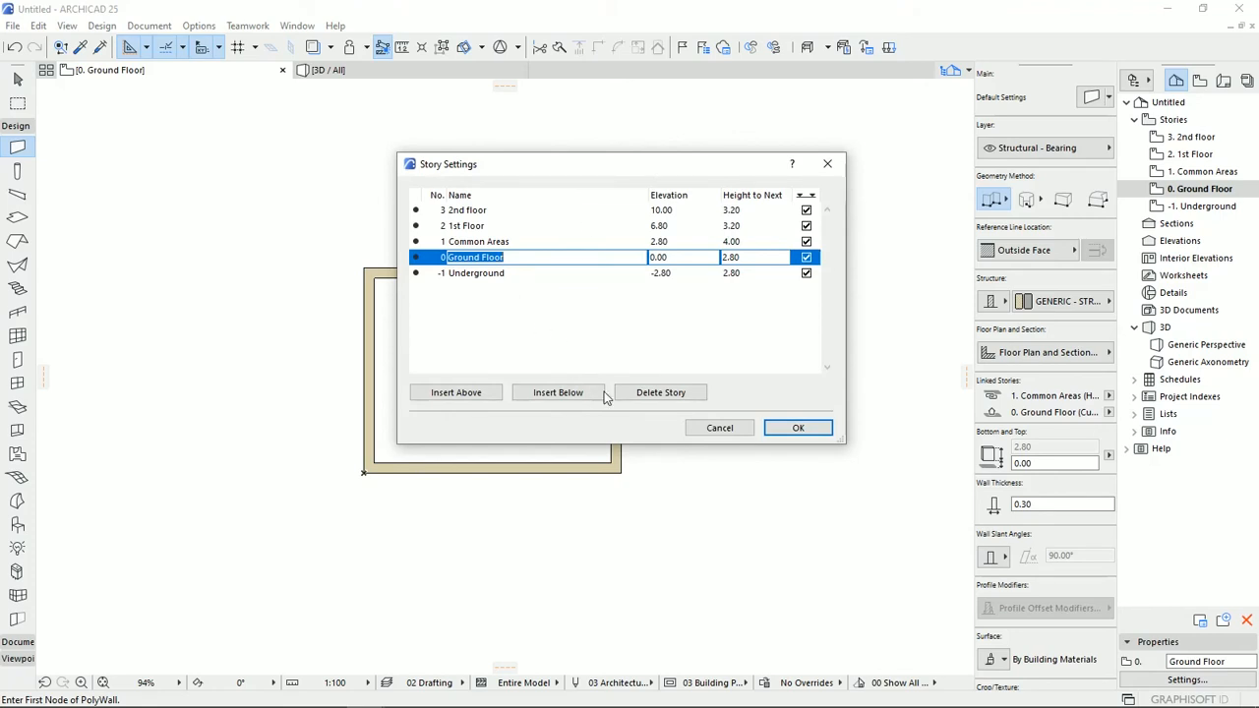
left_click(718, 428)
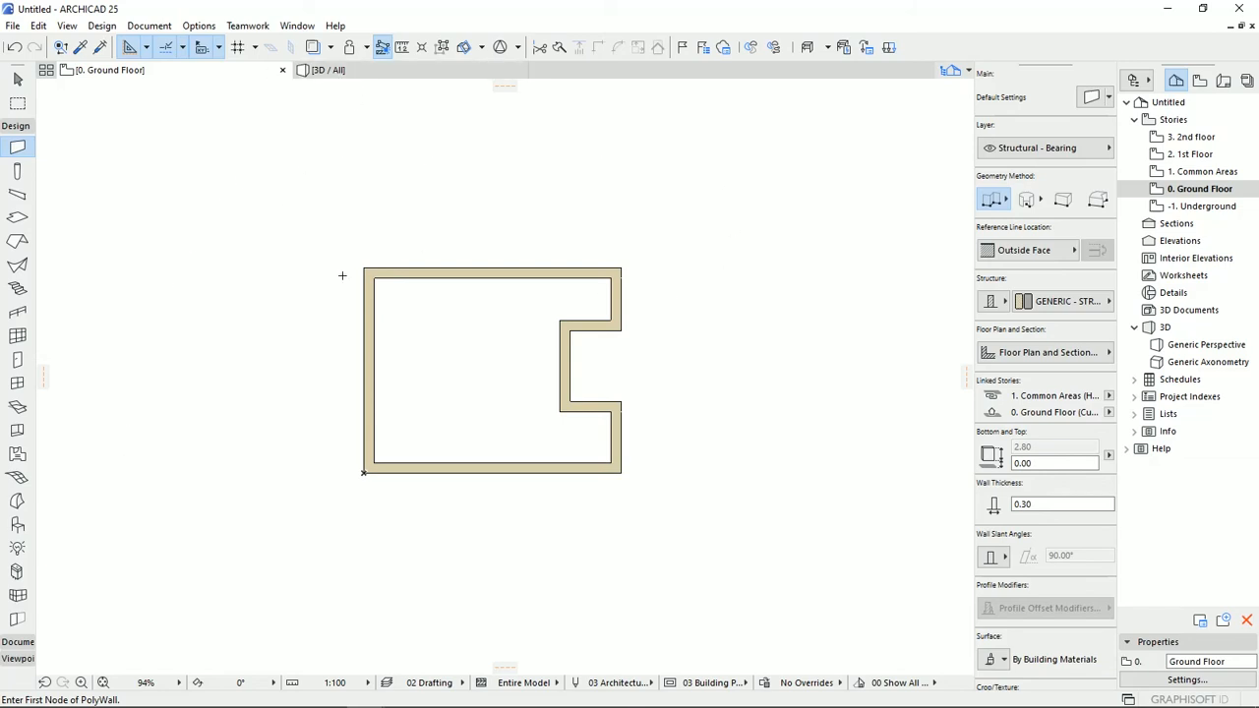
Examine the stacked walls in 3D from several angles, check the lower wall's element information and compare with the Ground Floor plan.
left_click(328, 70)
middle_click_drag(363, 548, 412, 512, "shift")
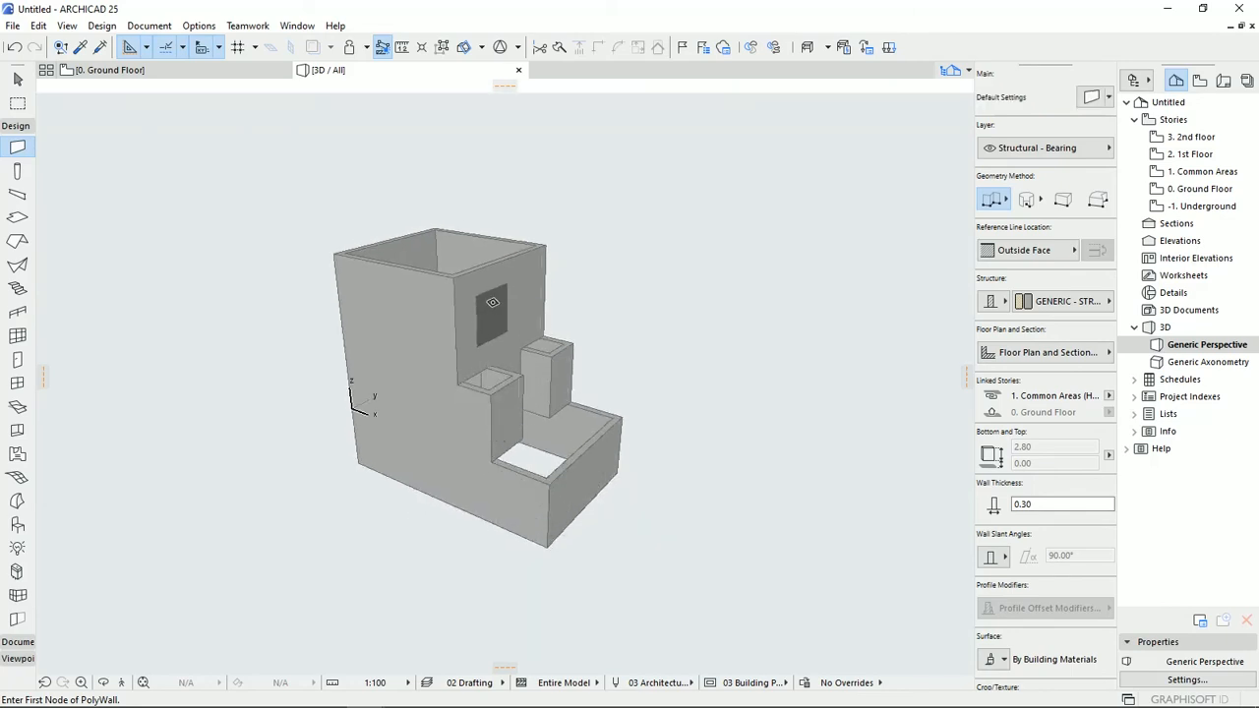
middle_click_drag(485, 288, 42, 125, "shift")
left_click(15, 78)
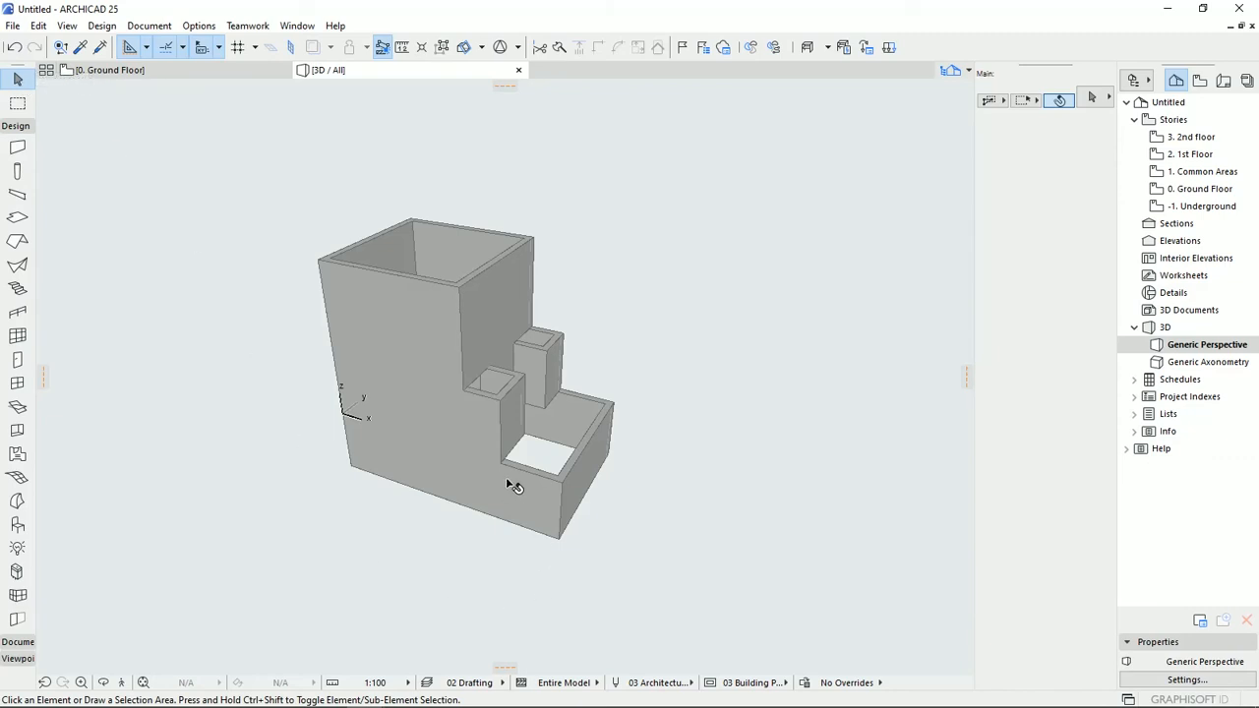
mouse_move(510, 481)
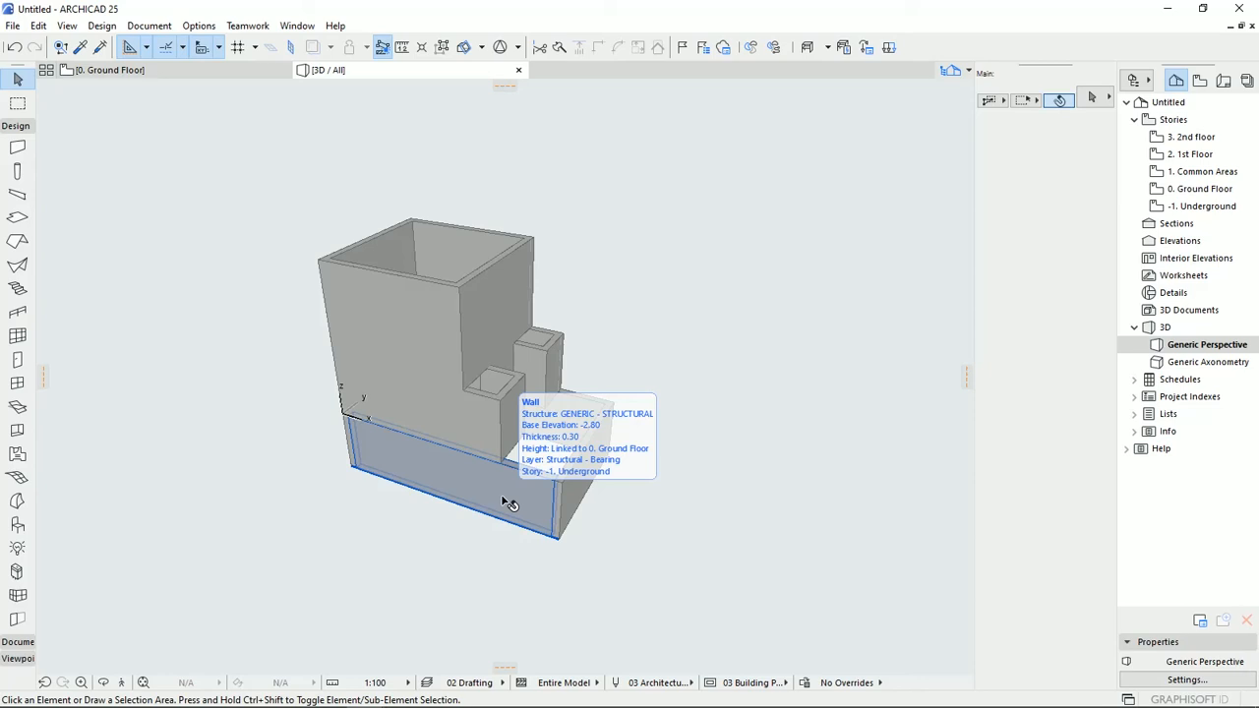
left_click_drag(413, 425, 366, 509)
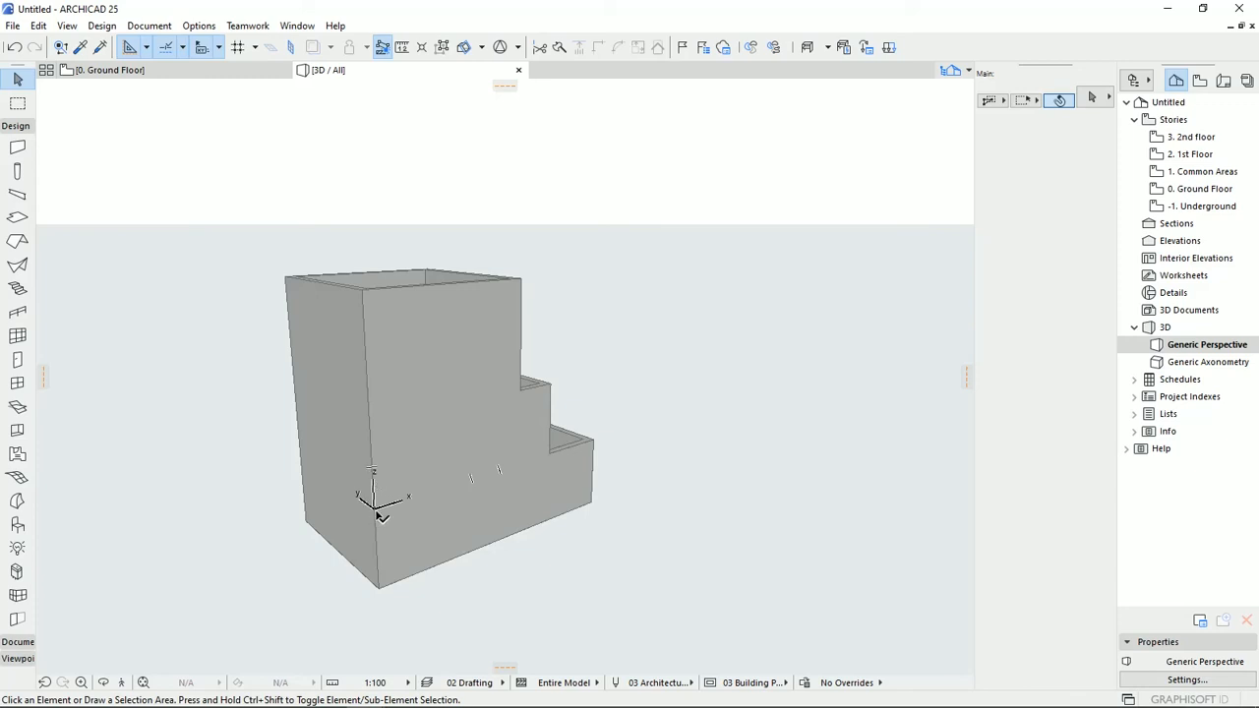
left_click(213, 75)
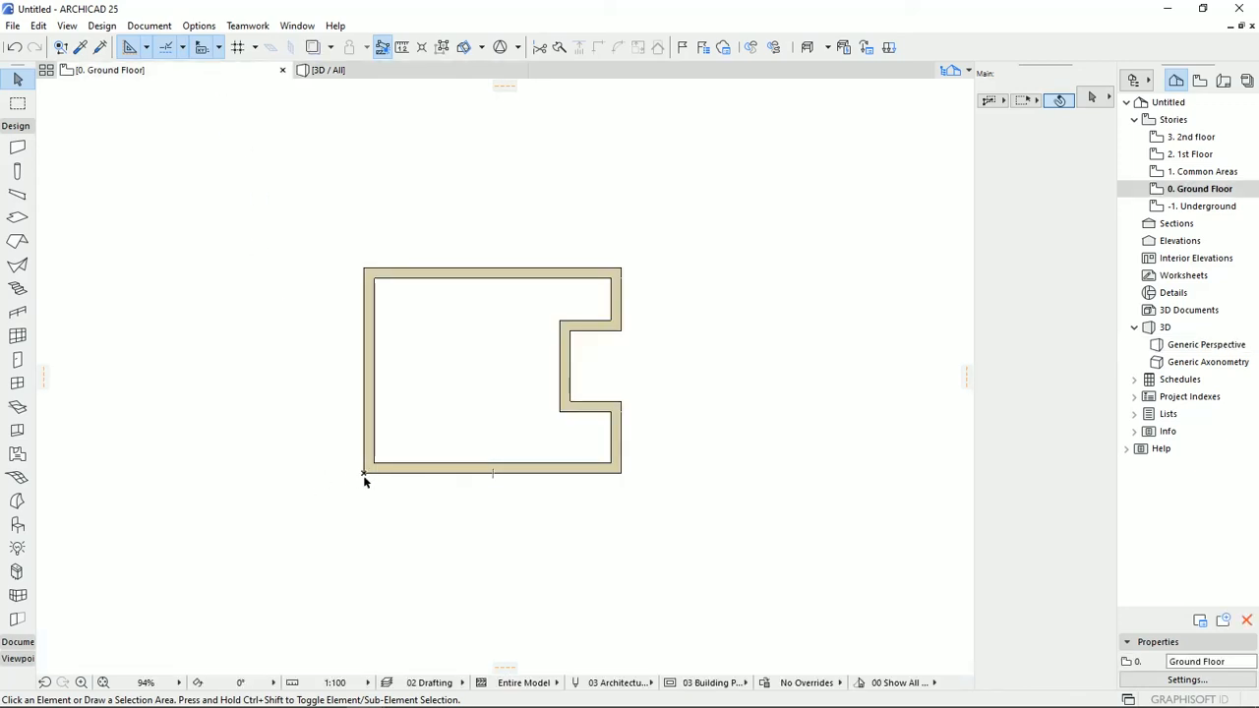
left_click(330, 70)
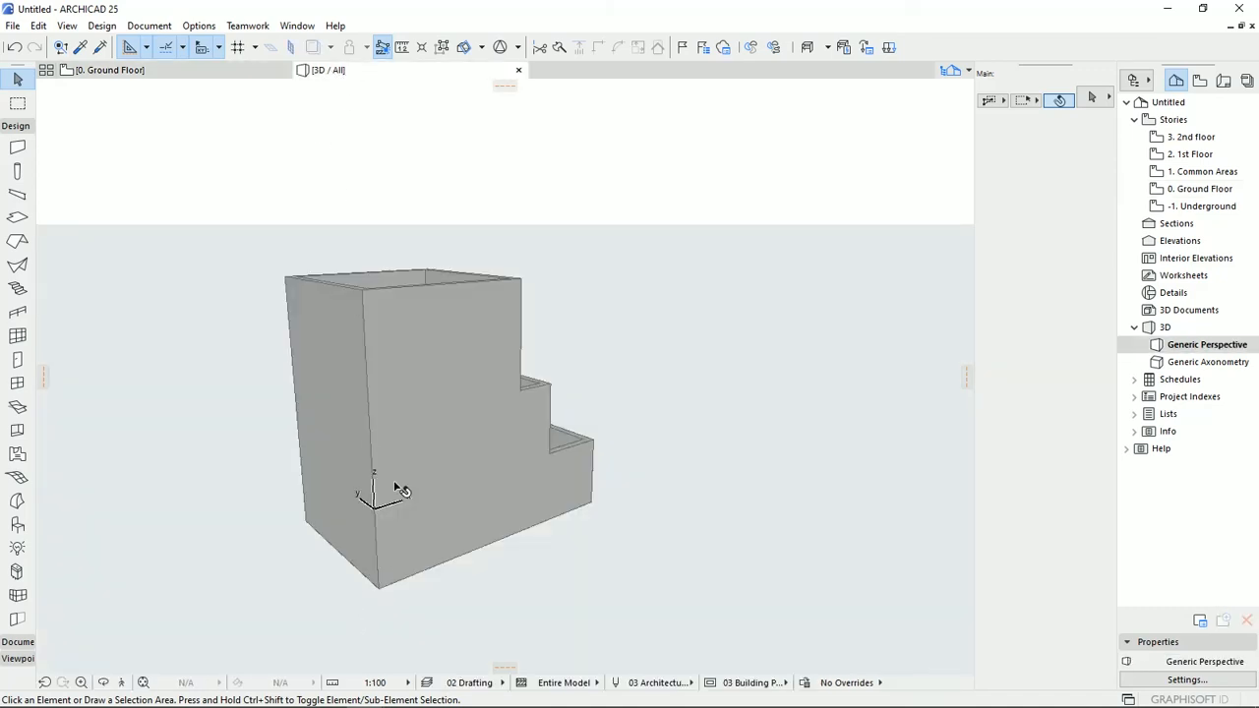
Return to the Ground Floor plan and draw a horizontal building section line across the whole building through its recess, viewing toward the upper wall.
left_click(210, 73)
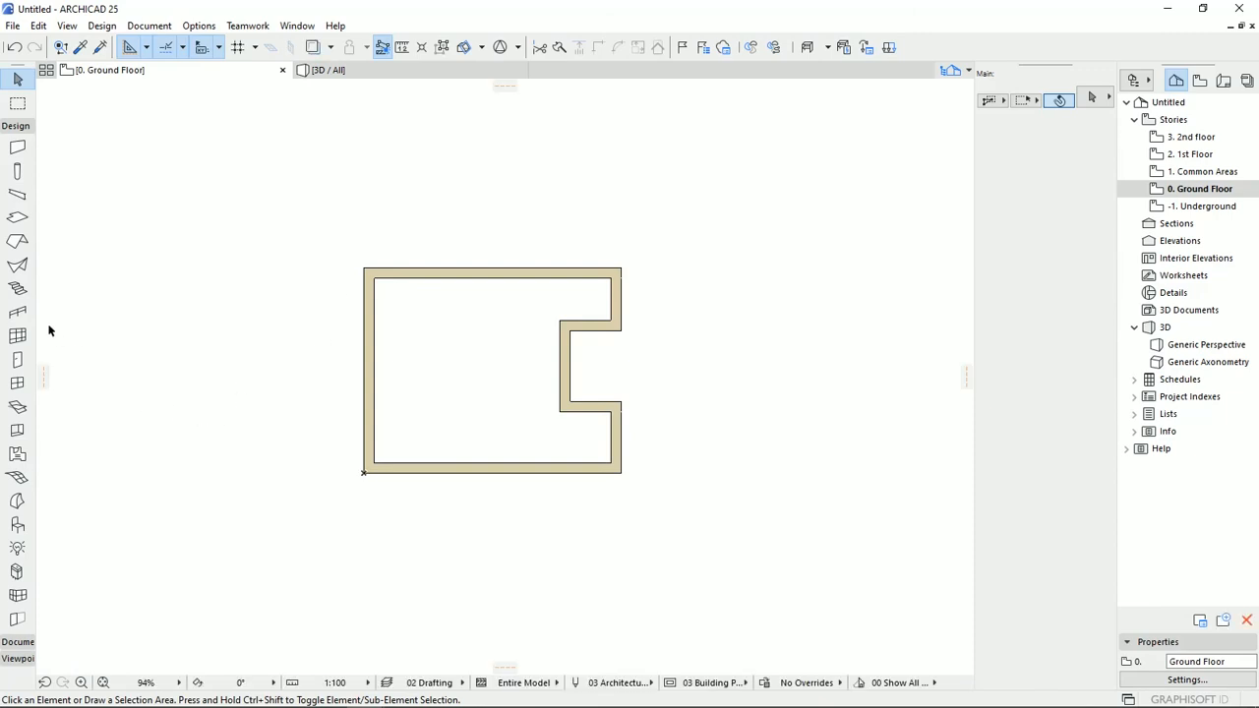
left_click(4, 128)
left_click(20, 135)
left_click(18, 128)
left_click(19, 143)
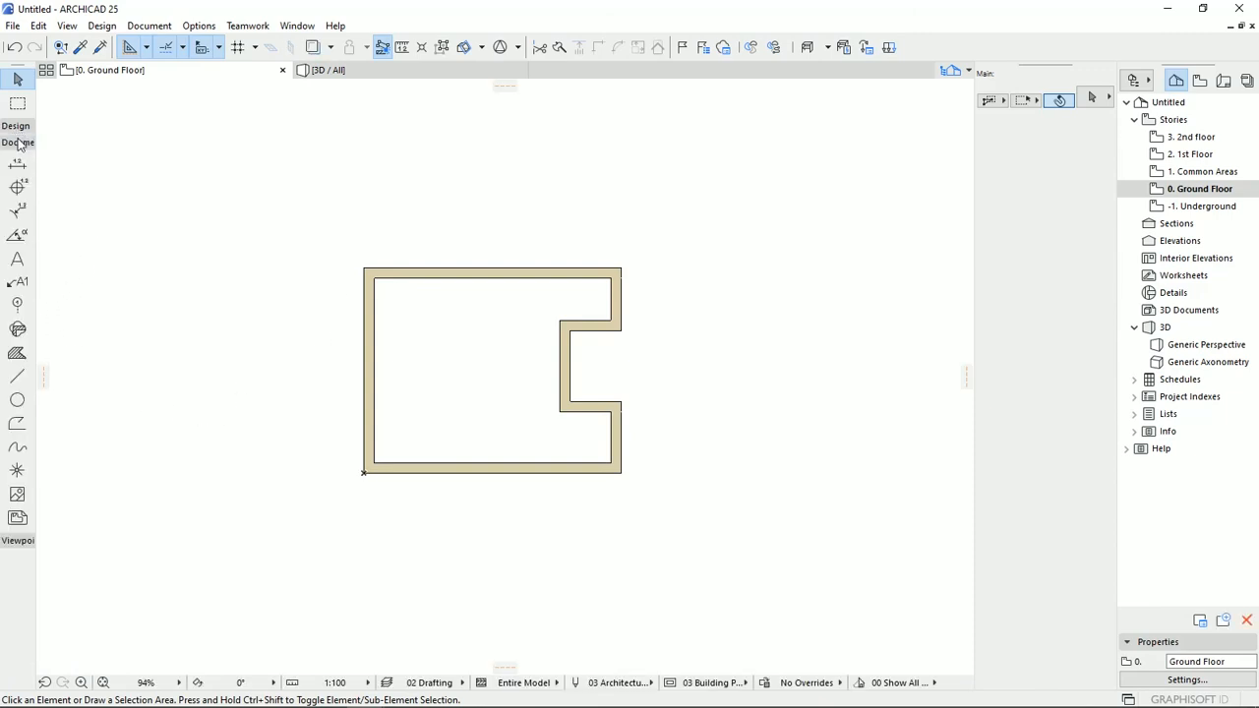
left_click(19, 143)
left_click(18, 159)
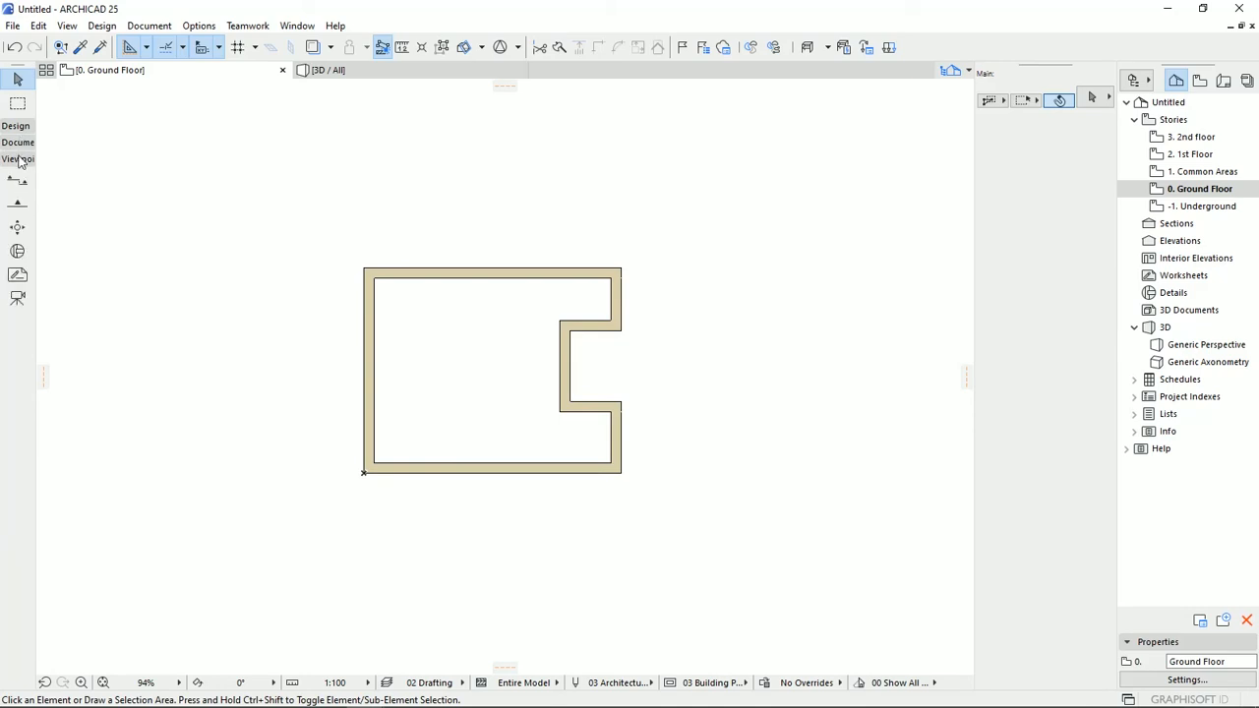
left_click(18, 181)
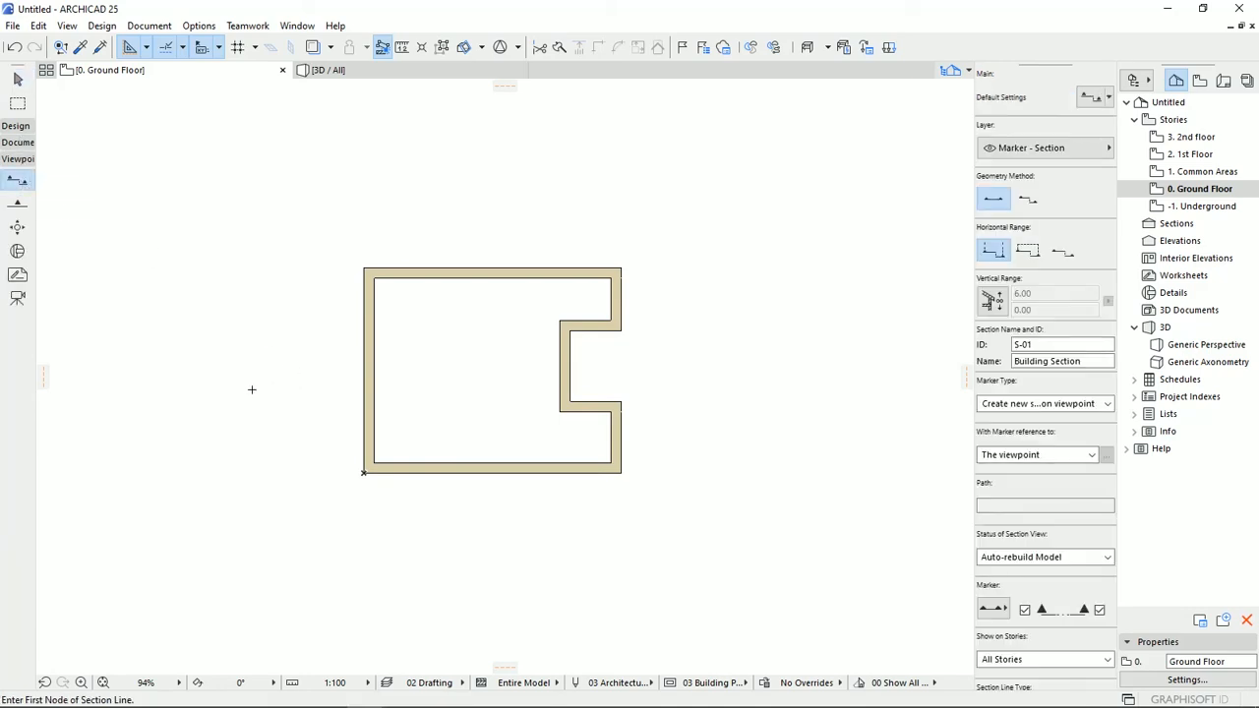
left_click(258, 391)
left_click(722, 390)
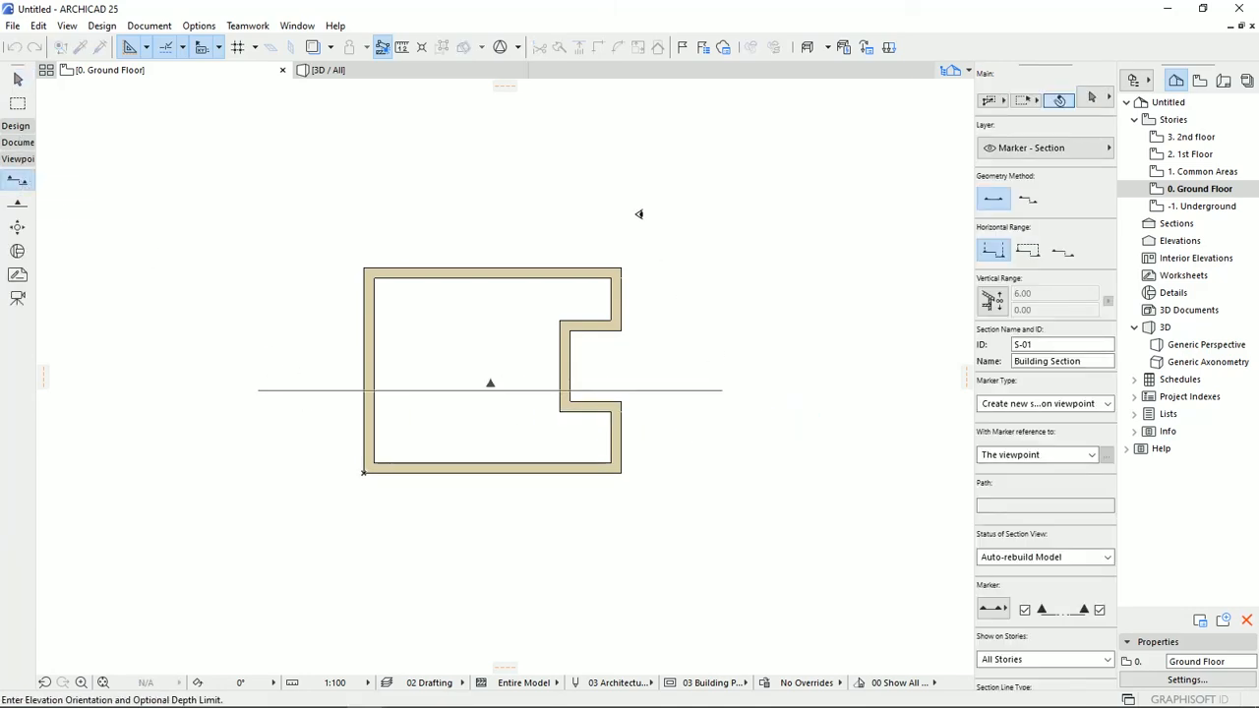
left_click(609, 161)
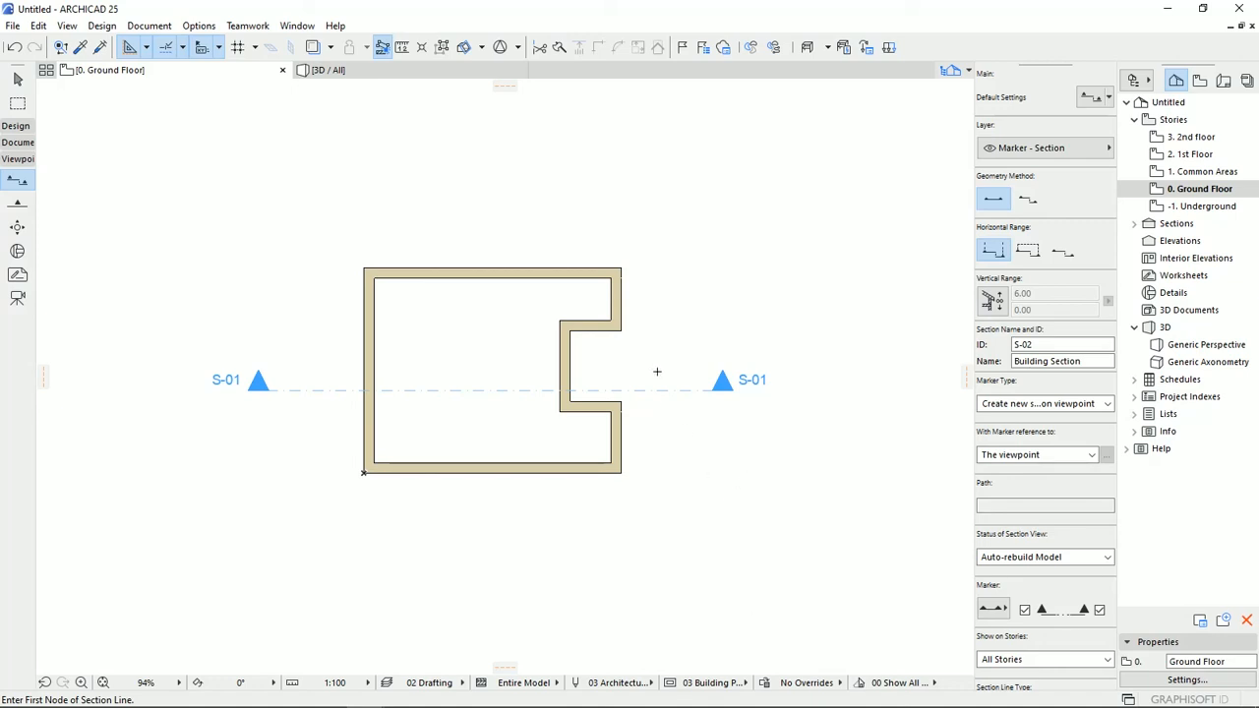
Open the S-01 Building Section and examine the walls against the story levels.
left_click(1134, 223)
left_click(1192, 241)
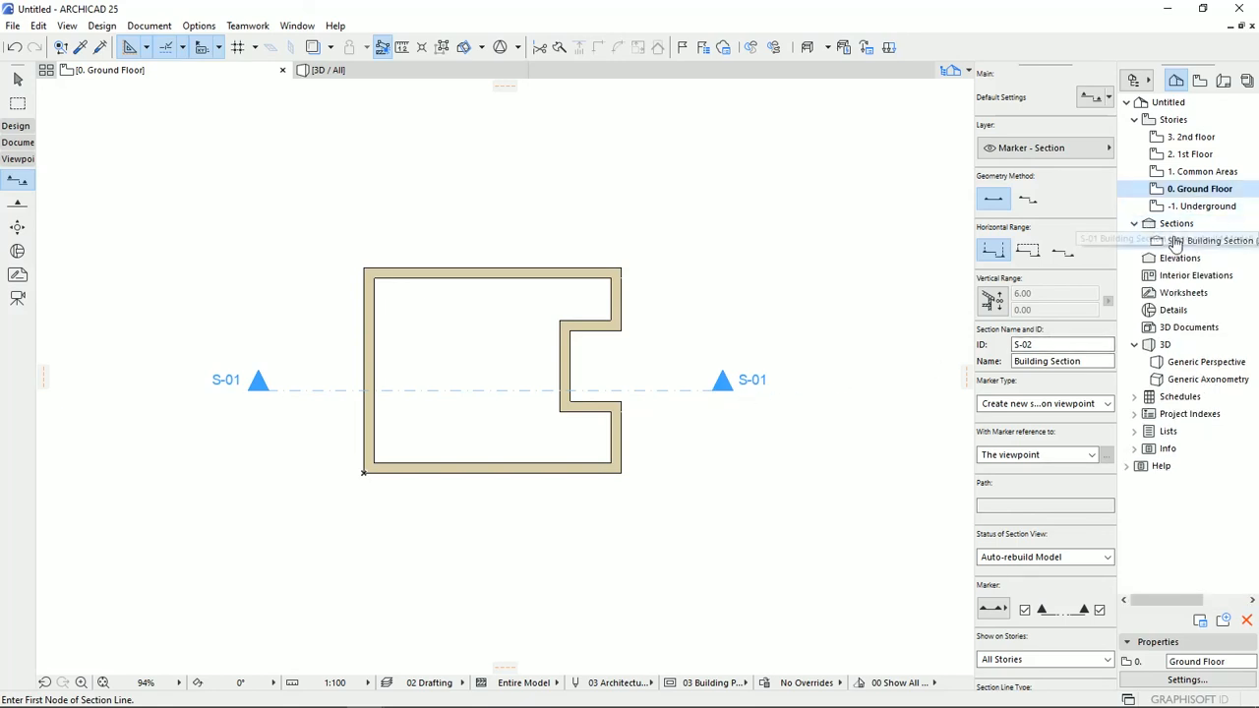
double_click(1193, 242)
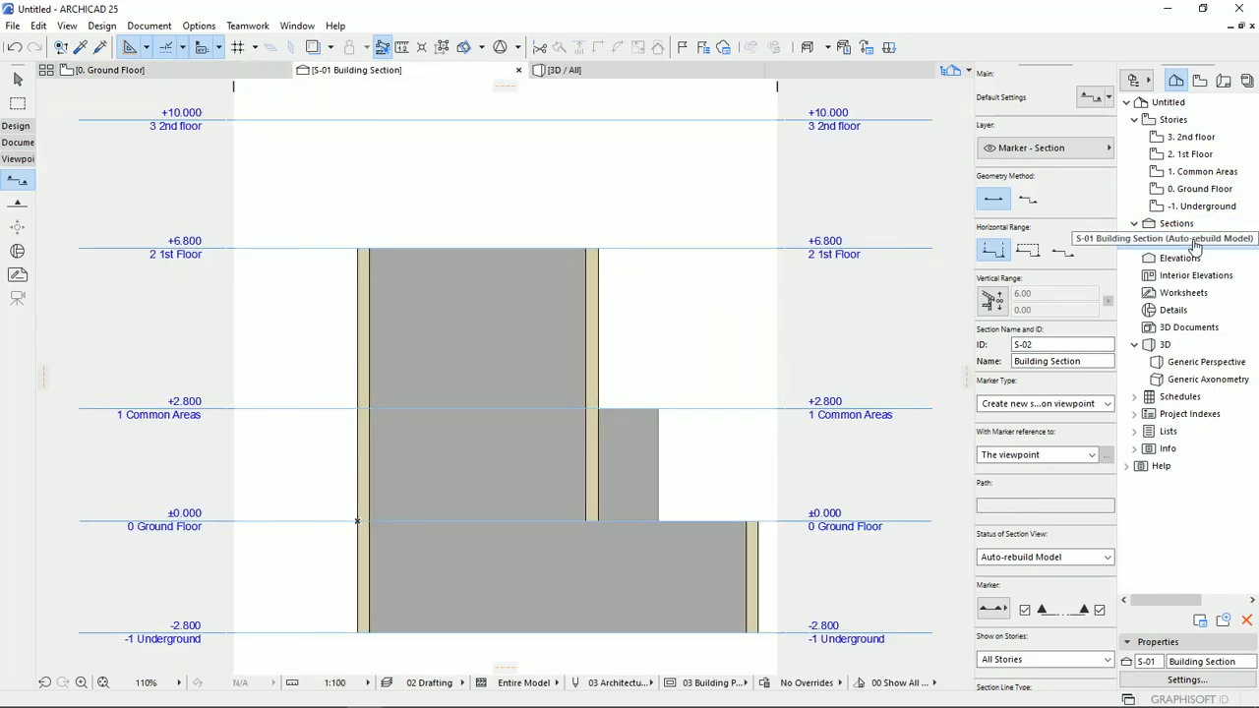
mouse_move(784, 491)
middle_mouse_down()
mouse_move(776, 454)
mouse_move(754, 489)
middle_mouse_up()
scroll(787, 445, "down", 1)
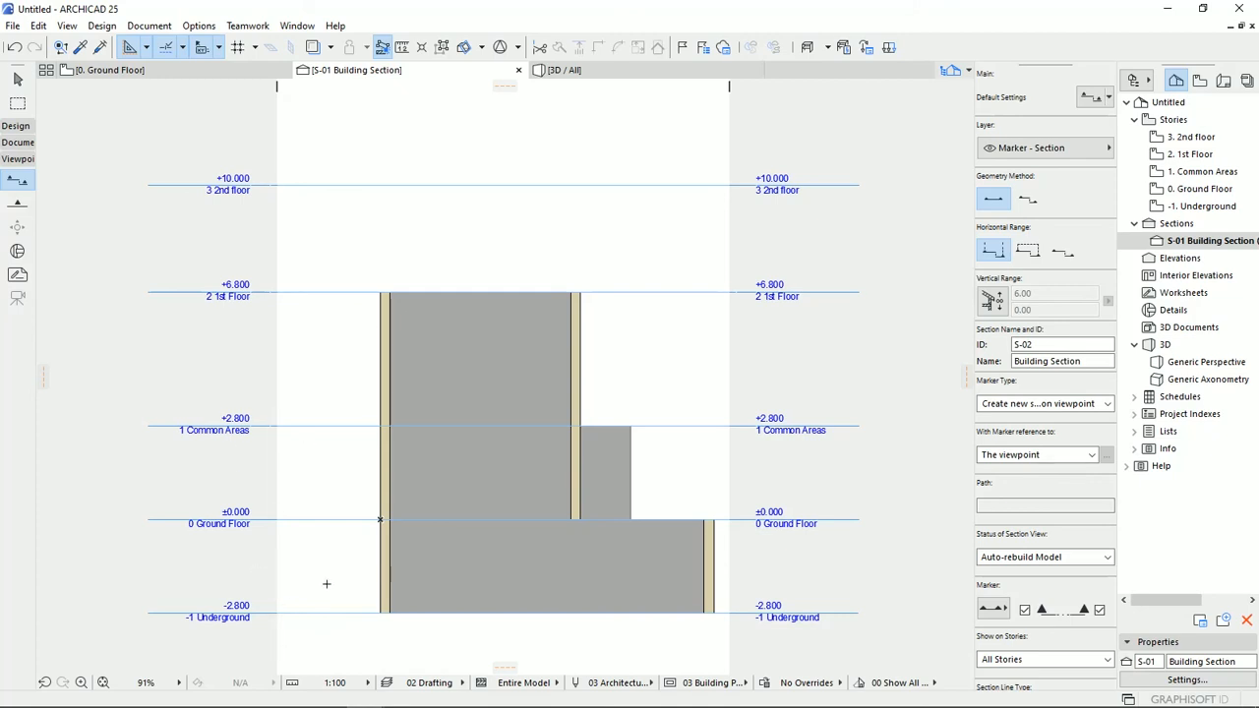
Set the Ground Floor's height to next to 3.80 in the Story Settings.
right_click(1206, 189)
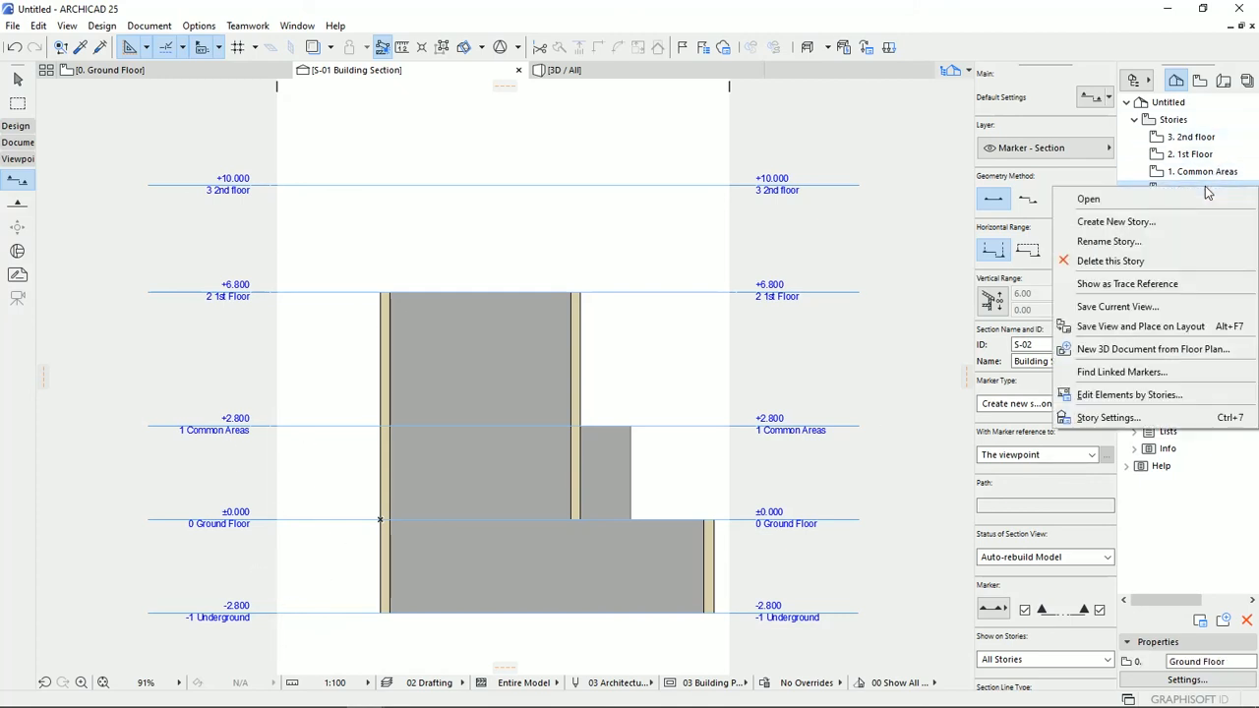
left_click(1131, 419)
left_click_drag(635, 164, 862, 94)
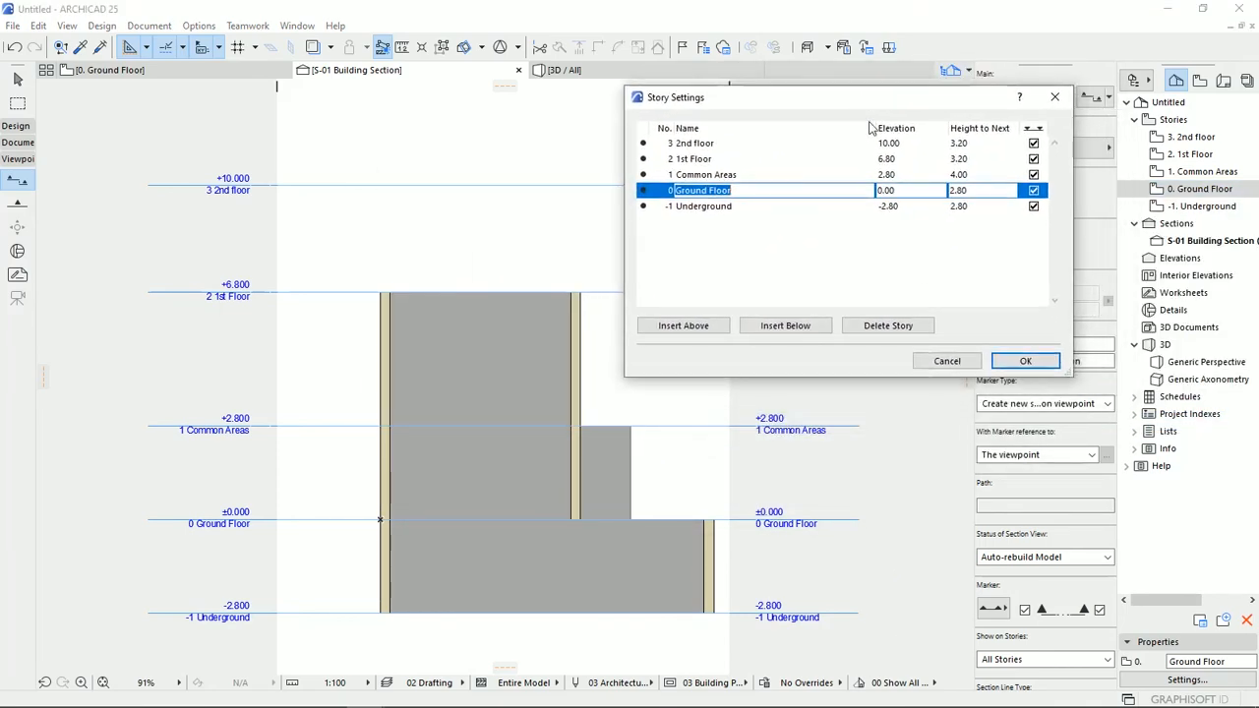
left_click(958, 190)
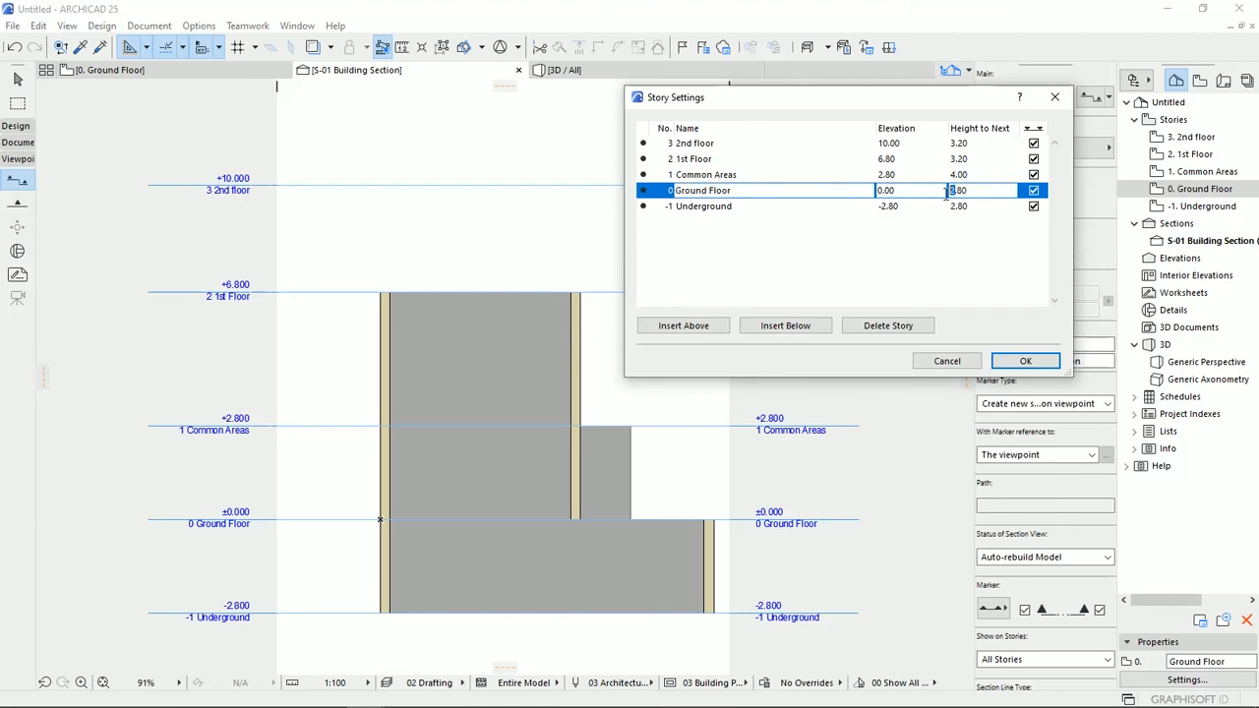
type("3")
key("Return")
left_click(1005, 365)
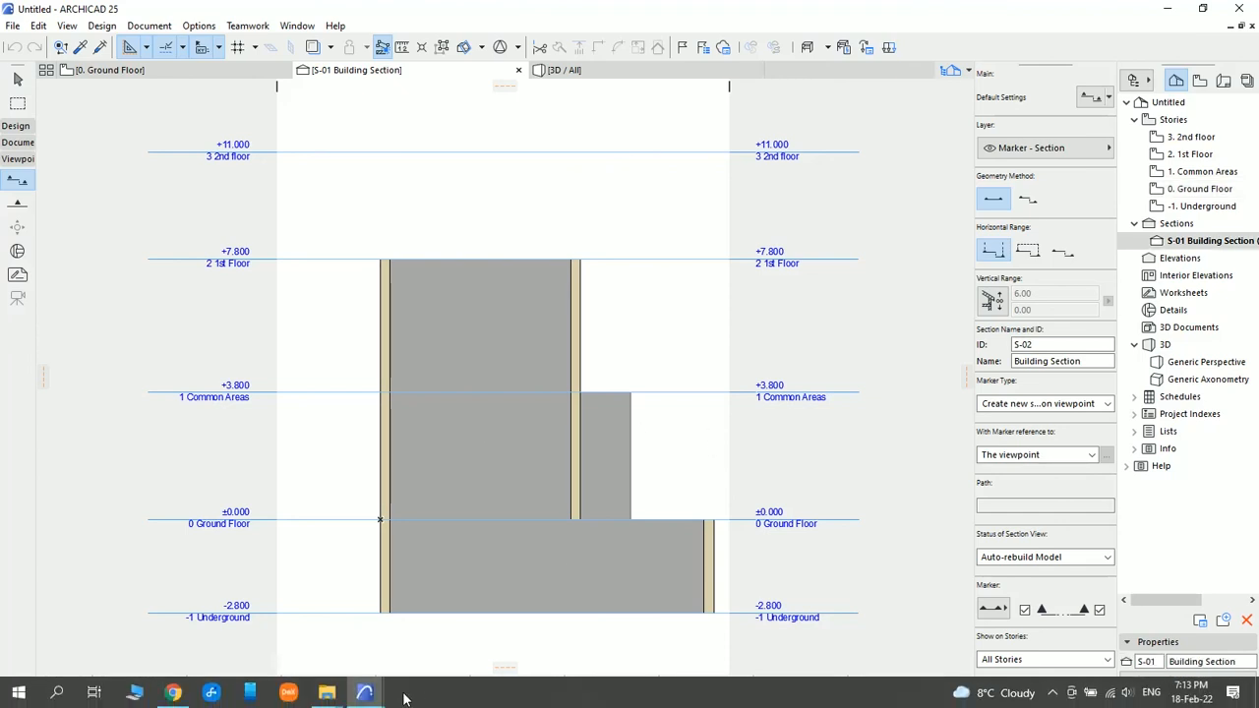
Switch to the Social Housing - Barcelona project and draw a limited-depth vertical section through the central building's staircase on the 1st Floor plan, viewing left.
mouse_move(364, 692)
left_click(298, 632)
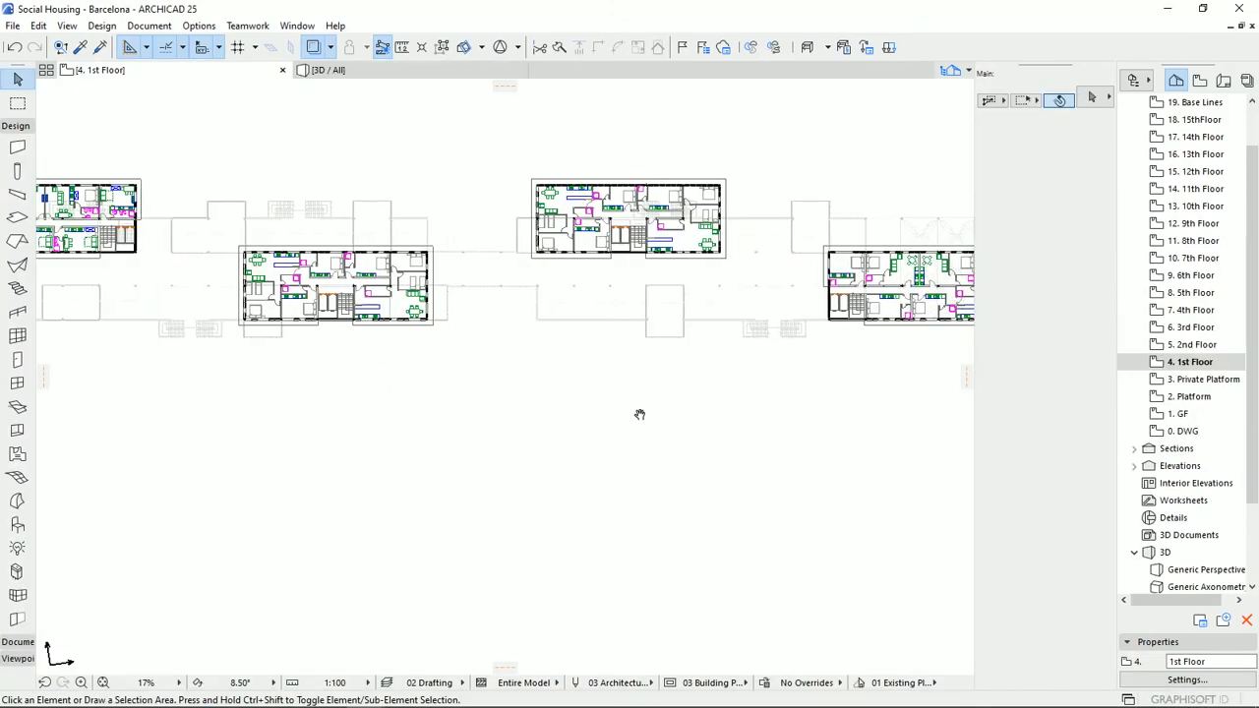
scroll(610, 443, "down", 3)
scroll(551, 437, "up", 5)
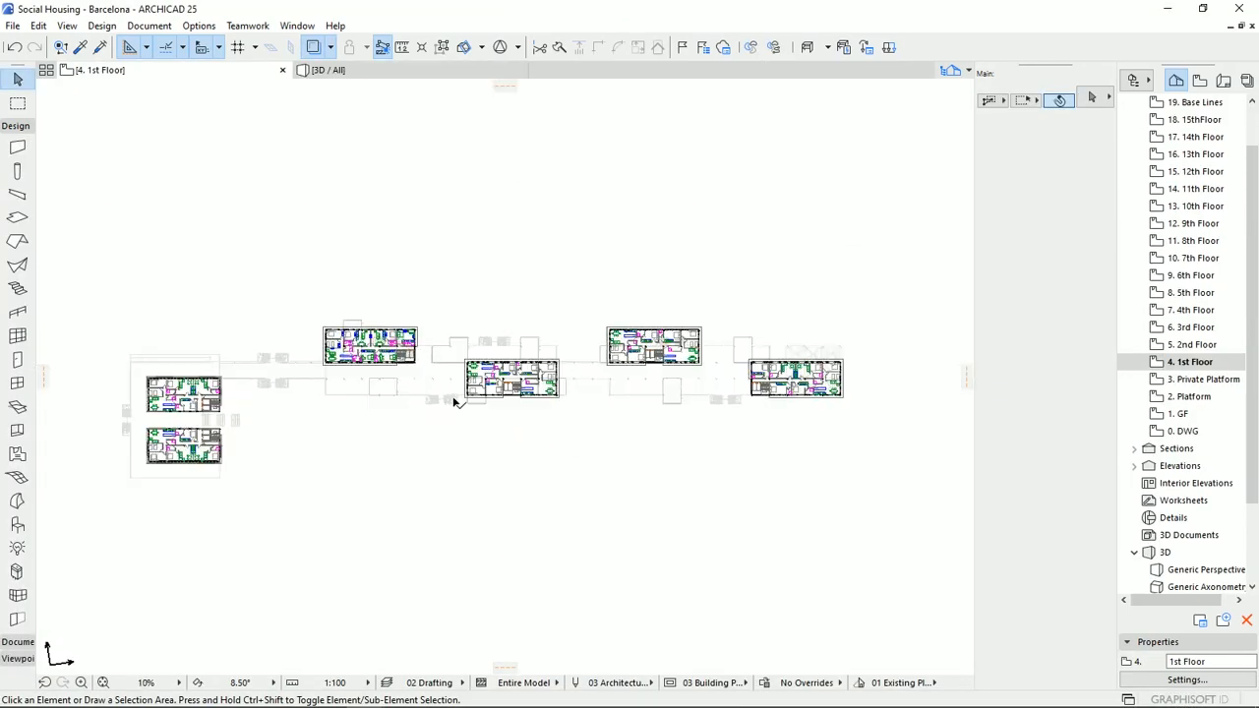
left_click(15, 129)
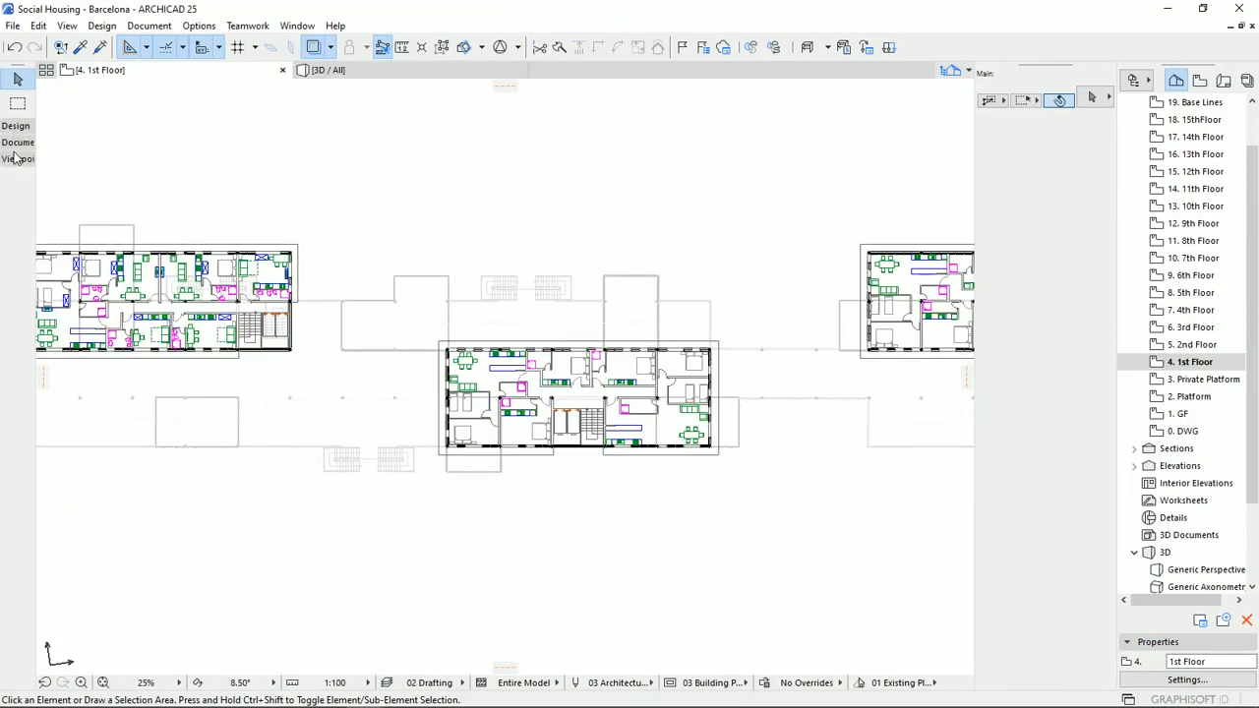
left_click(17, 160)
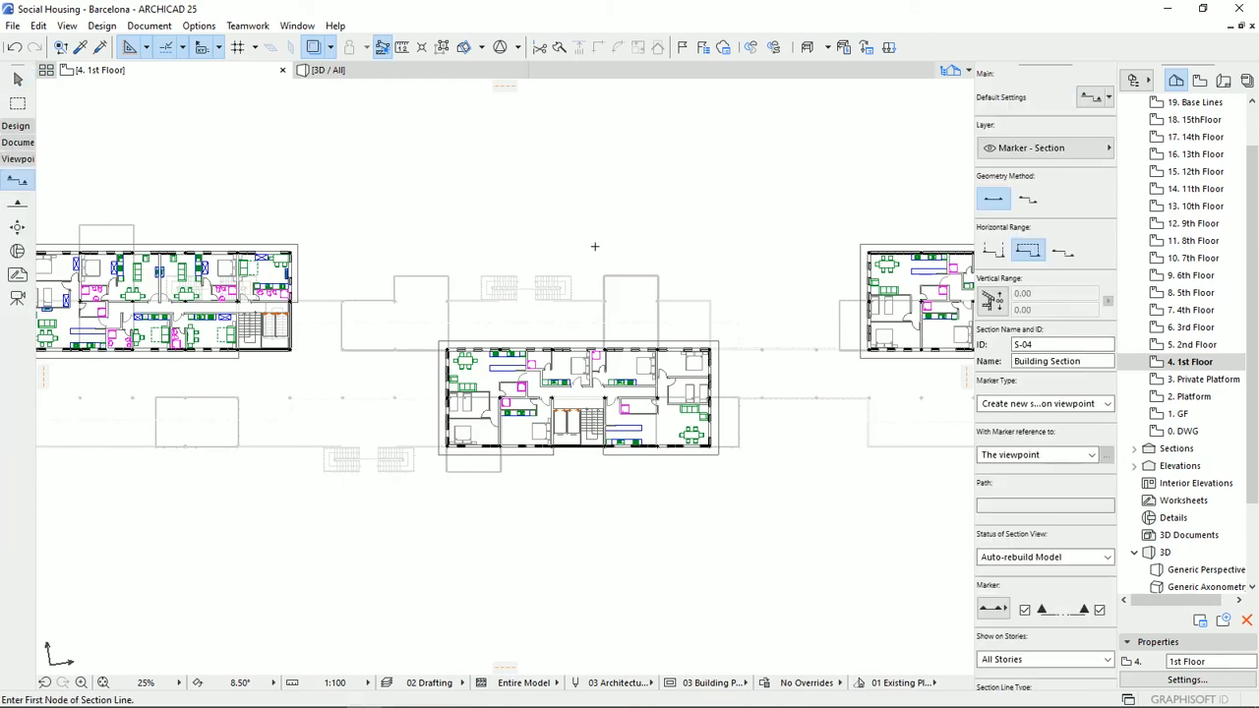
left_click(594, 245)
left_click(595, 498)
left_click(514, 498)
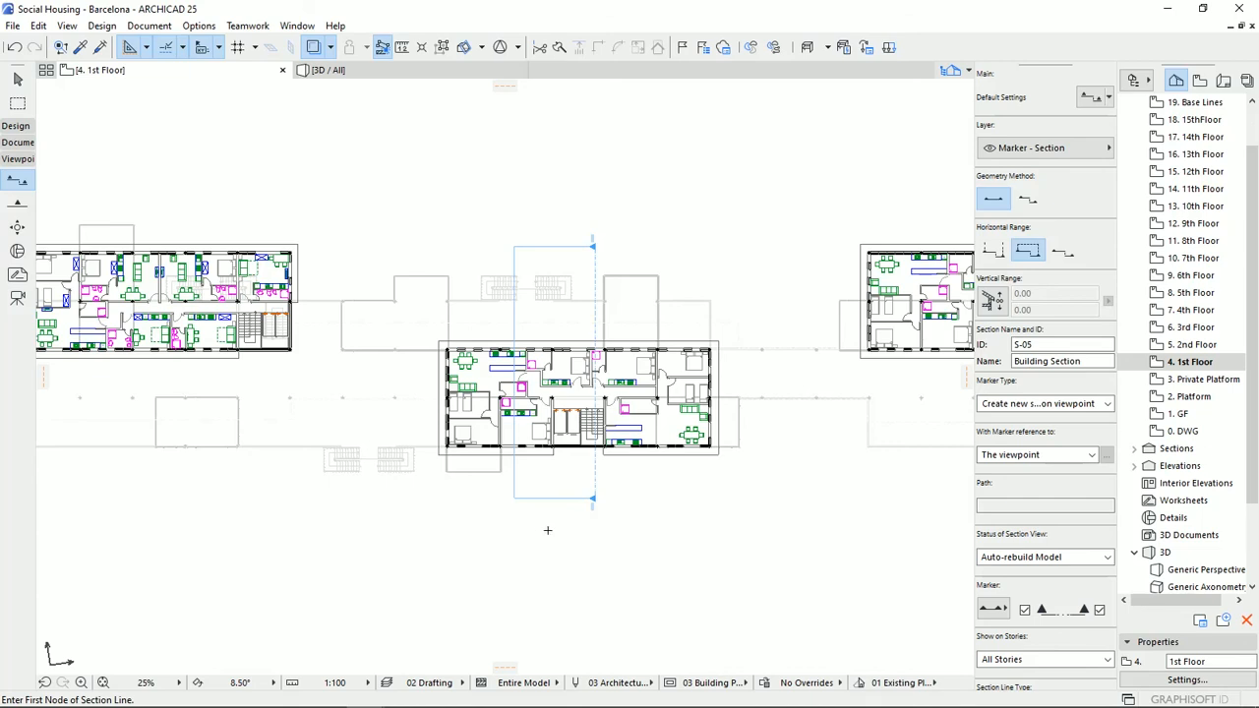
Open the S-04 Building Section and inspect the stairs, slabs and story levels from the ground to the upper floors.
scroll(1156, 551, "down", 1)
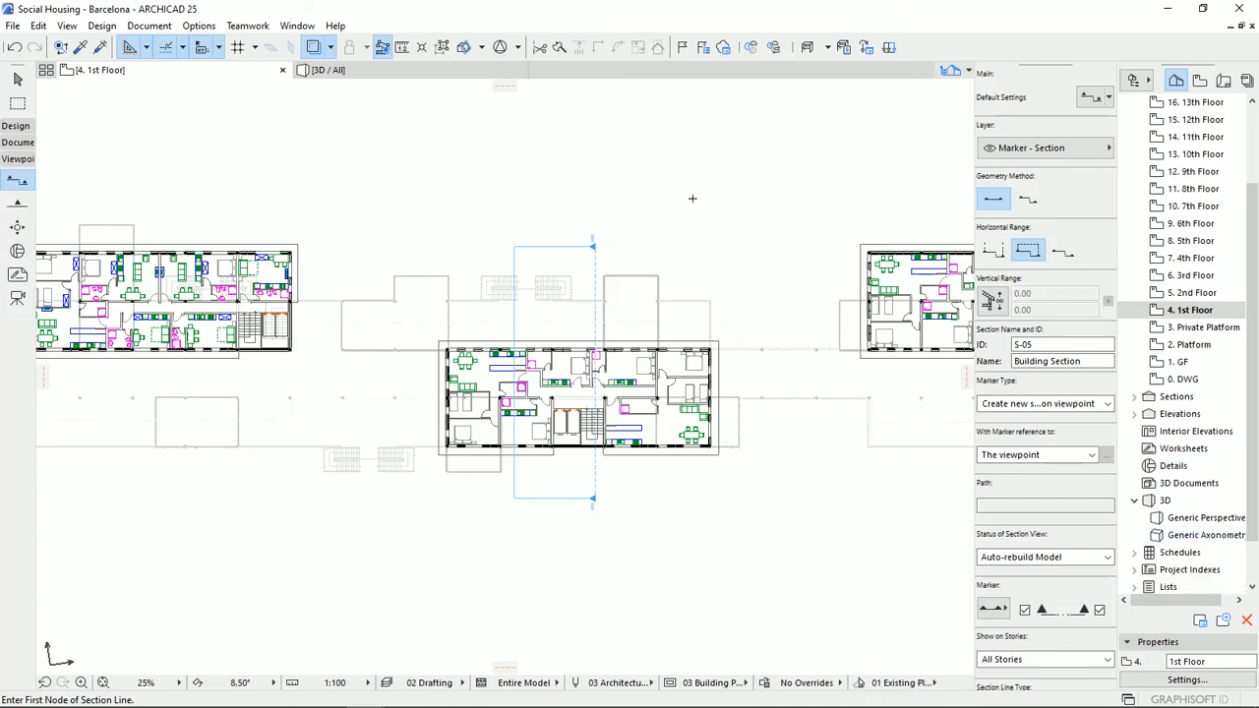
left_click(1135, 396)
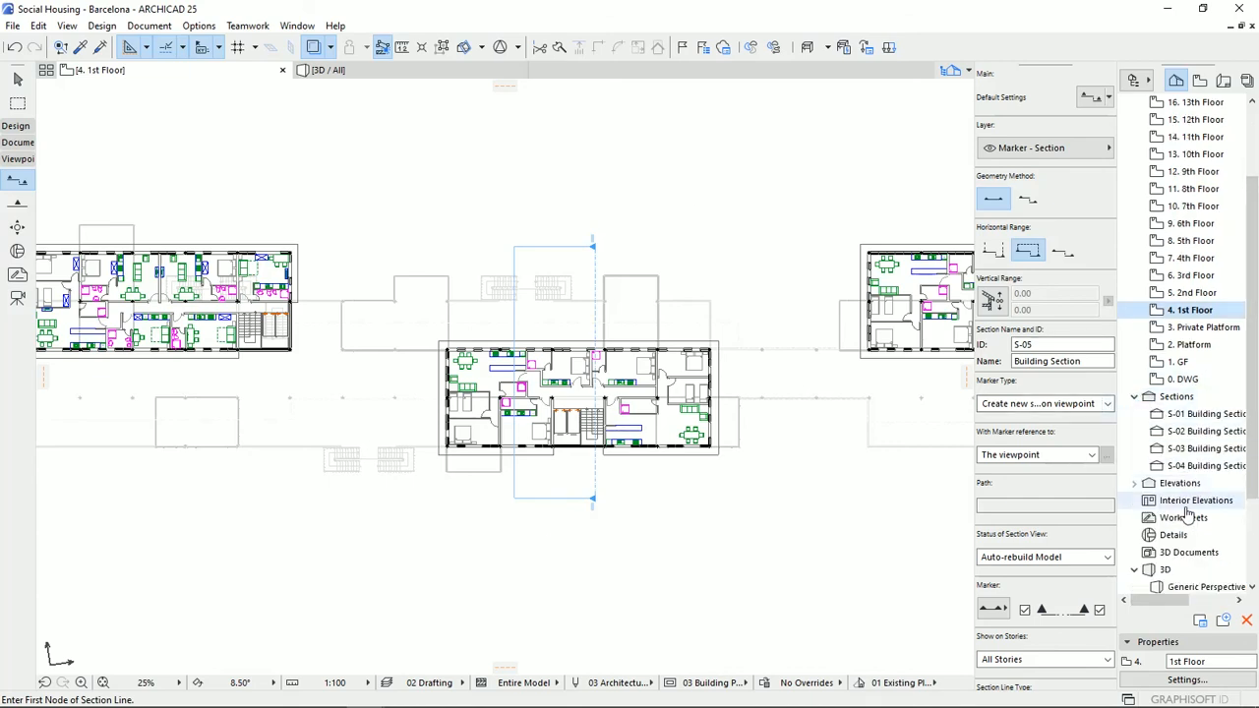
scroll(600, 239, "up", 3)
scroll(738, 358, "down", 1)
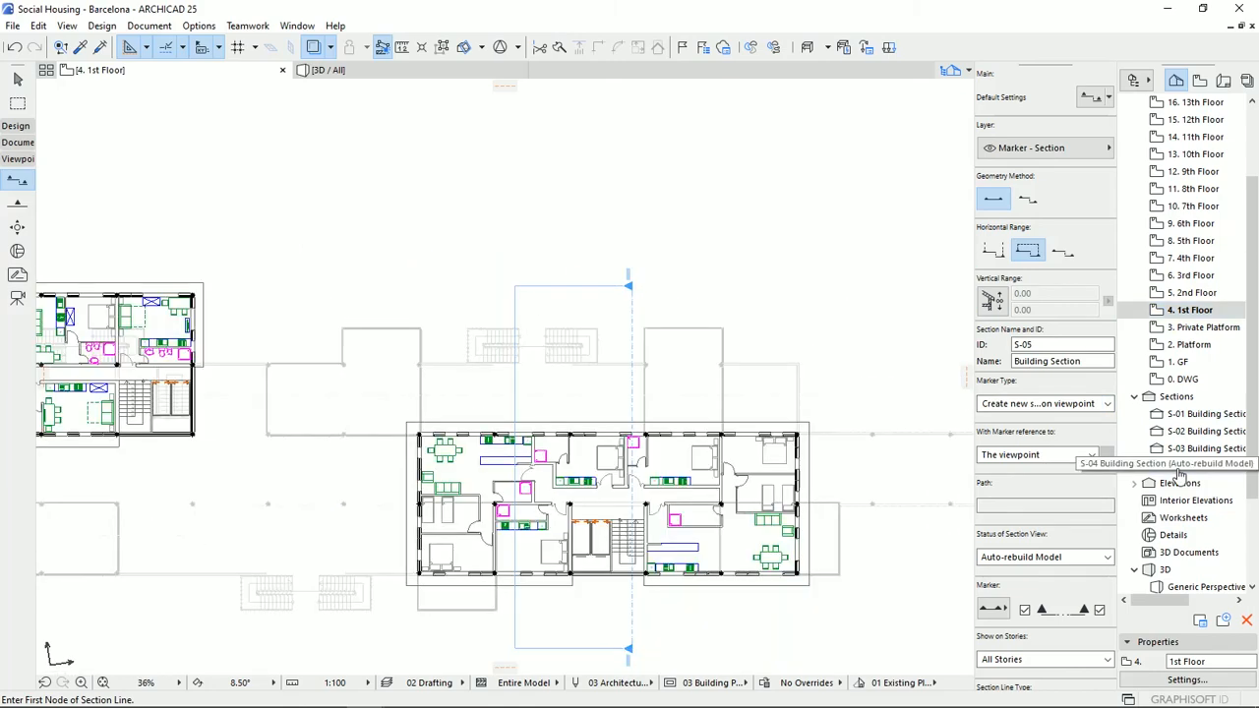
double_click(1178, 468)
middle_click_drag(531, 570, 645, 493)
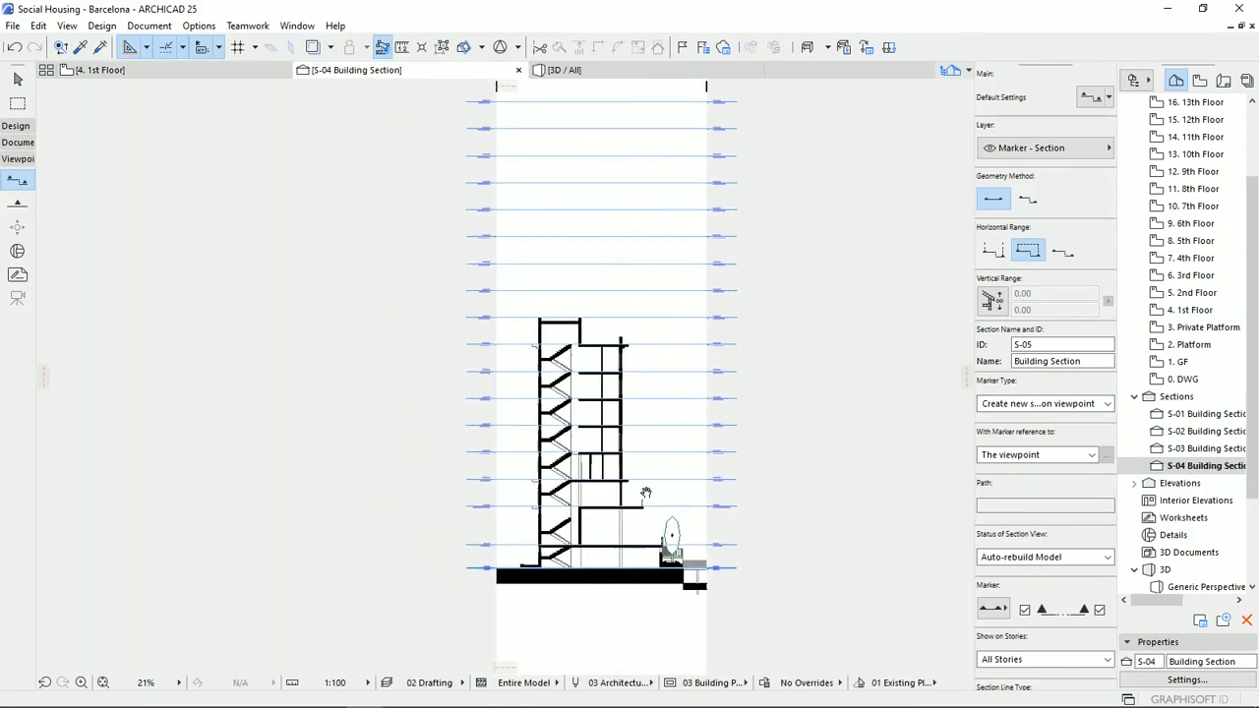
scroll(492, 561, "up", 8)
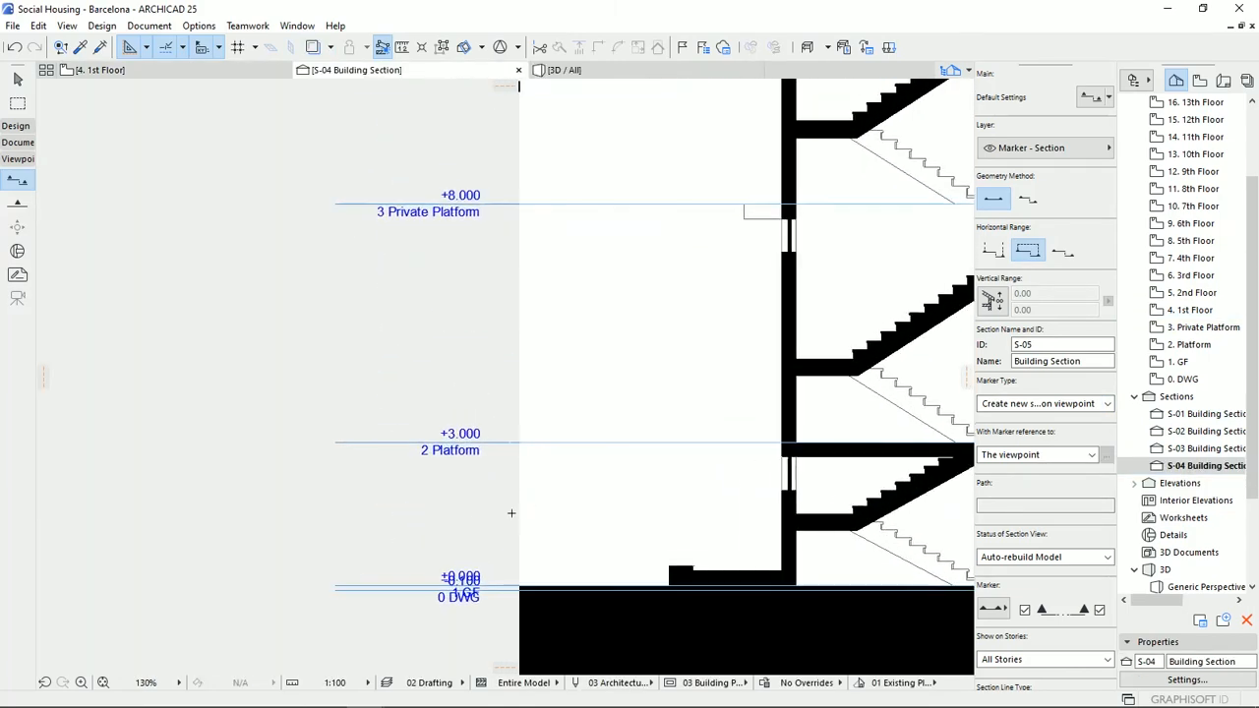
middle_click_drag(488, 422, 440, 623)
scroll(669, 322, "down", 3)
middle_click_drag(693, 326, 396, 448)
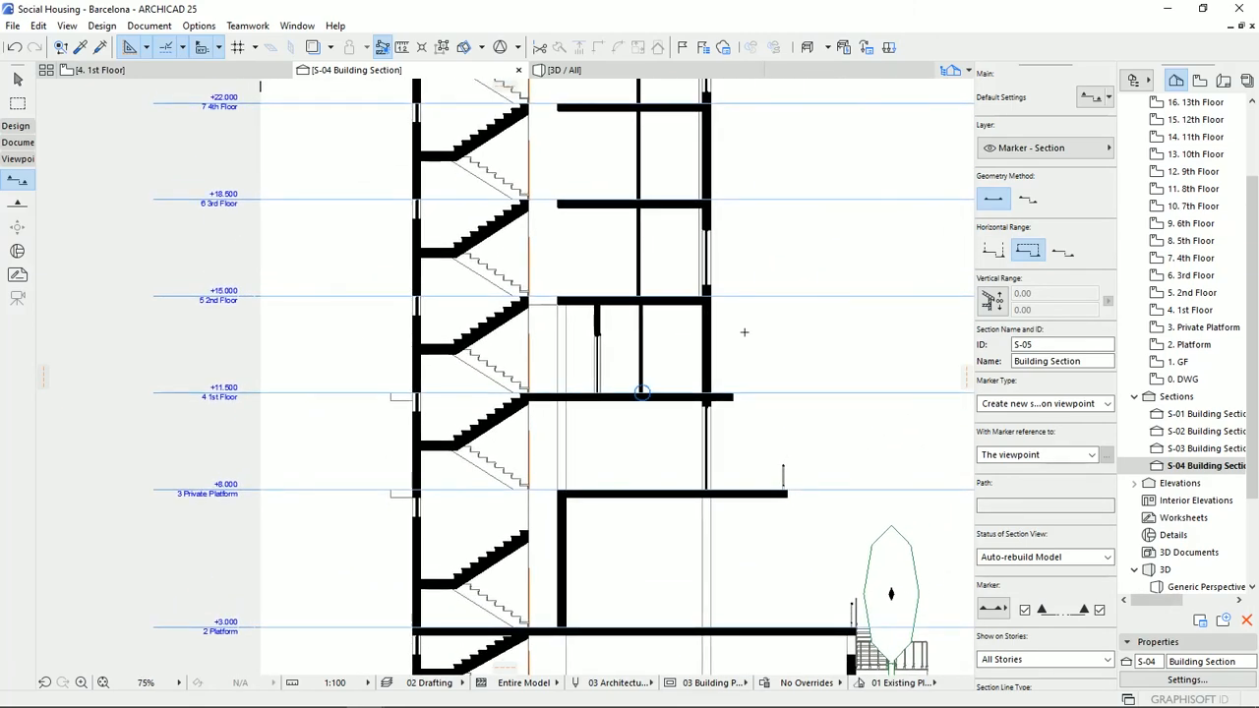
scroll(745, 332, "down", 3)
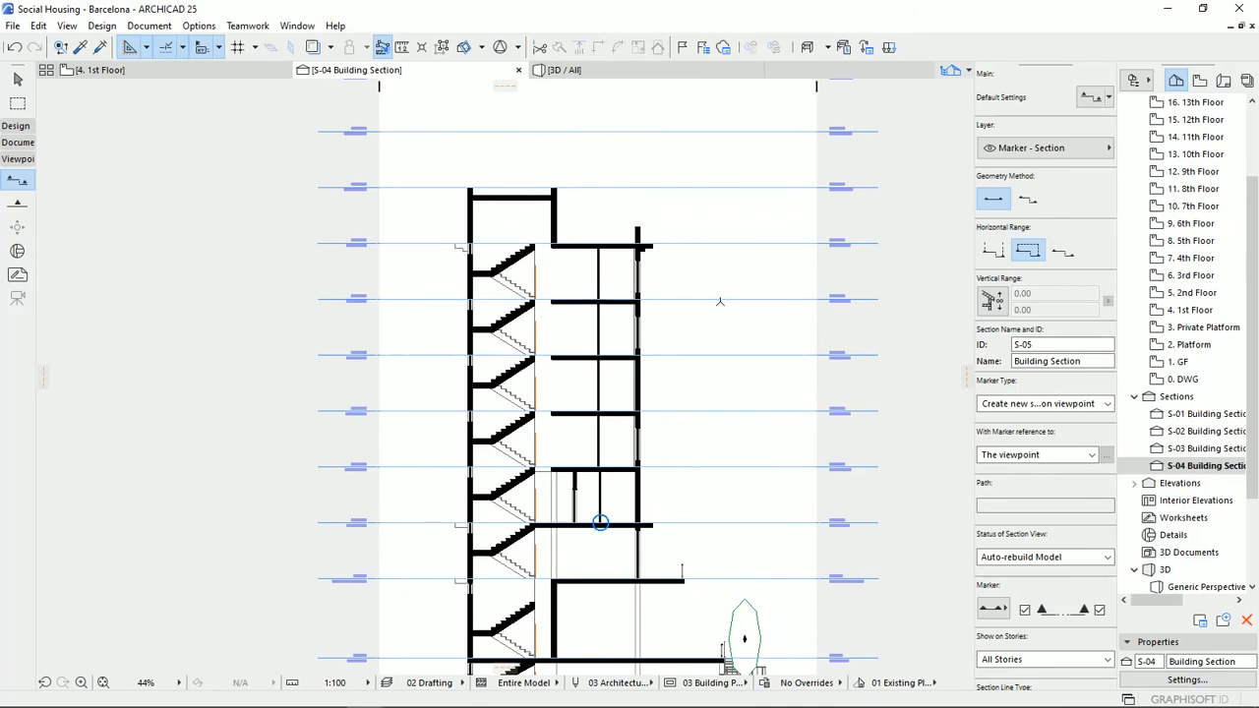
scroll(600, 523, "up", 5)
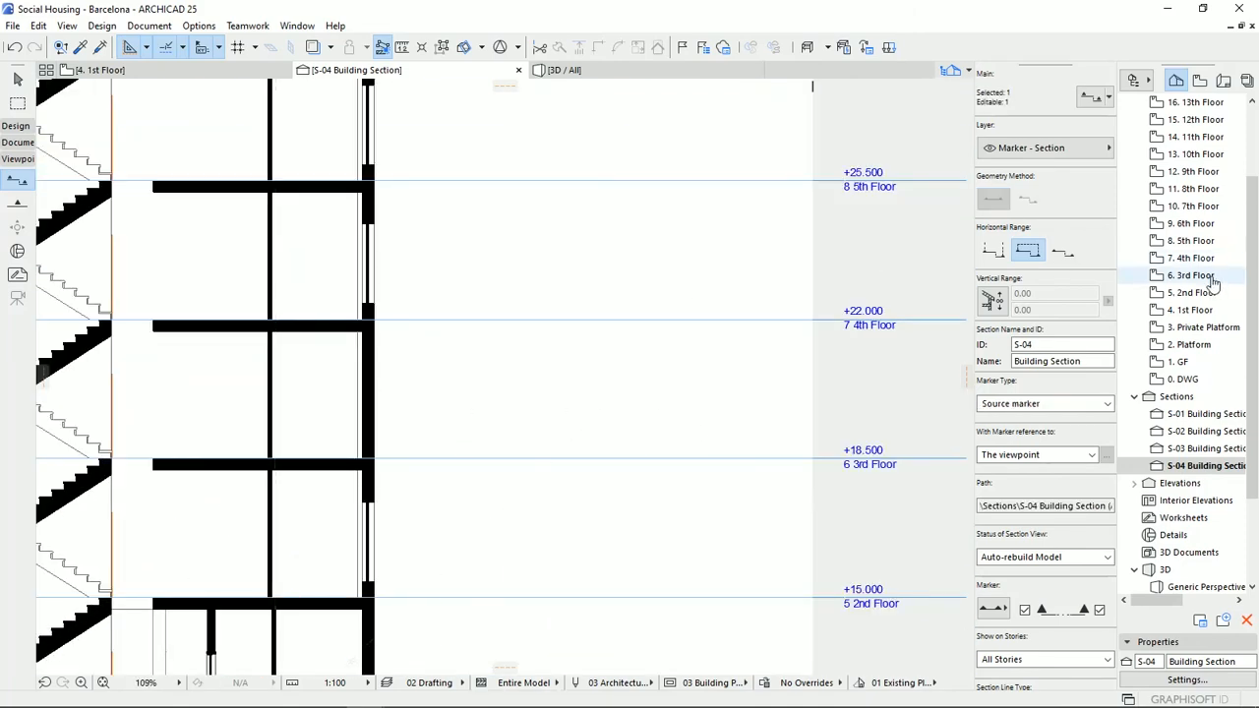
Review the project's Story Settings without changing them and compare the elevations with the level lines in the section.
right_click(1185, 257)
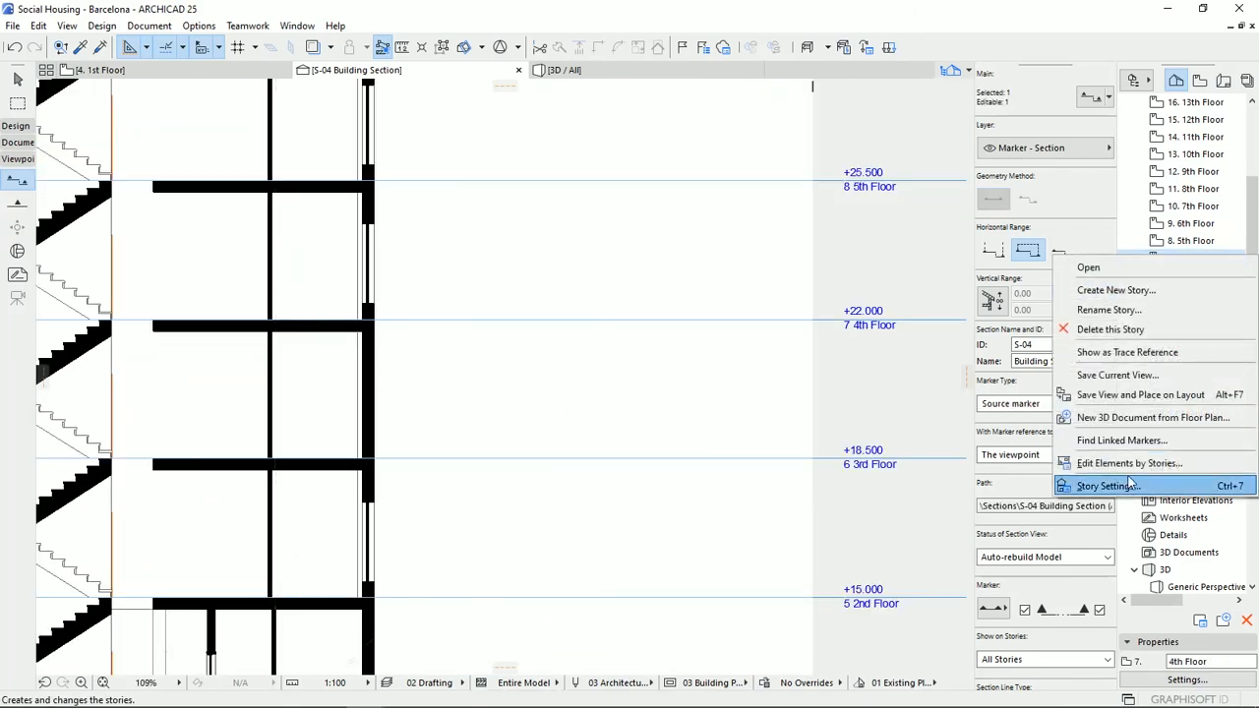
left_click(1126, 493)
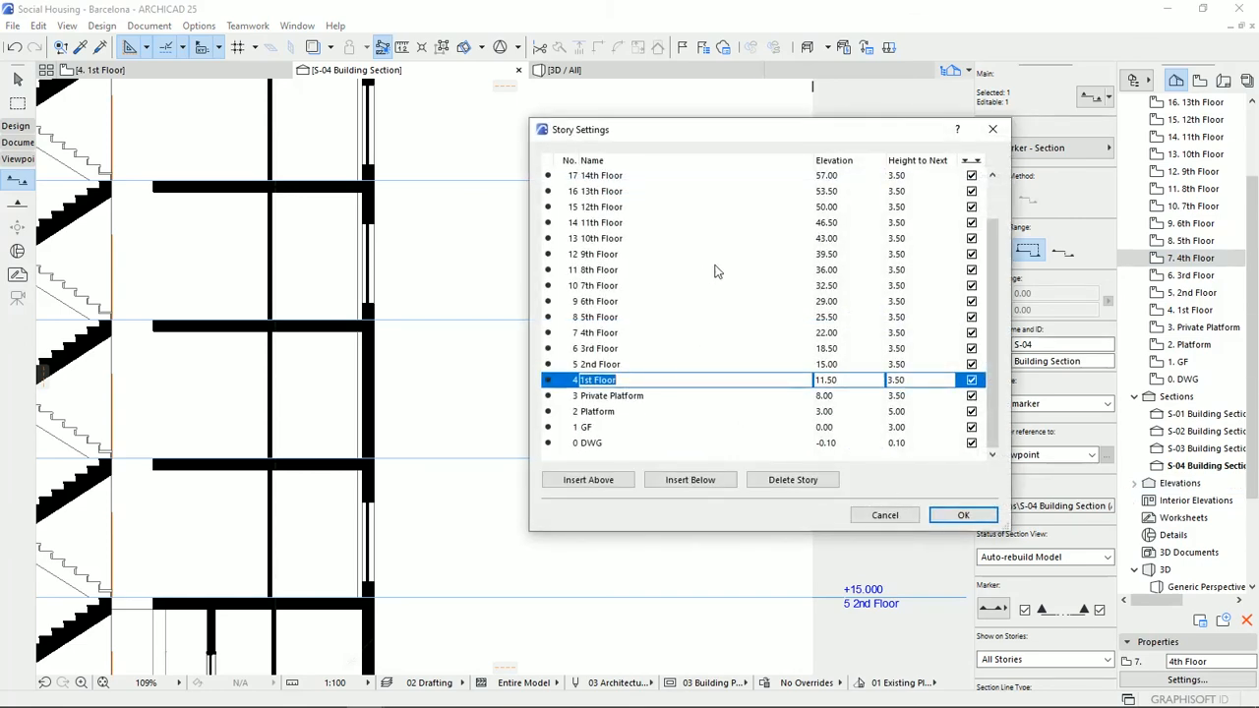
left_click_drag(768, 138, 962, 113)
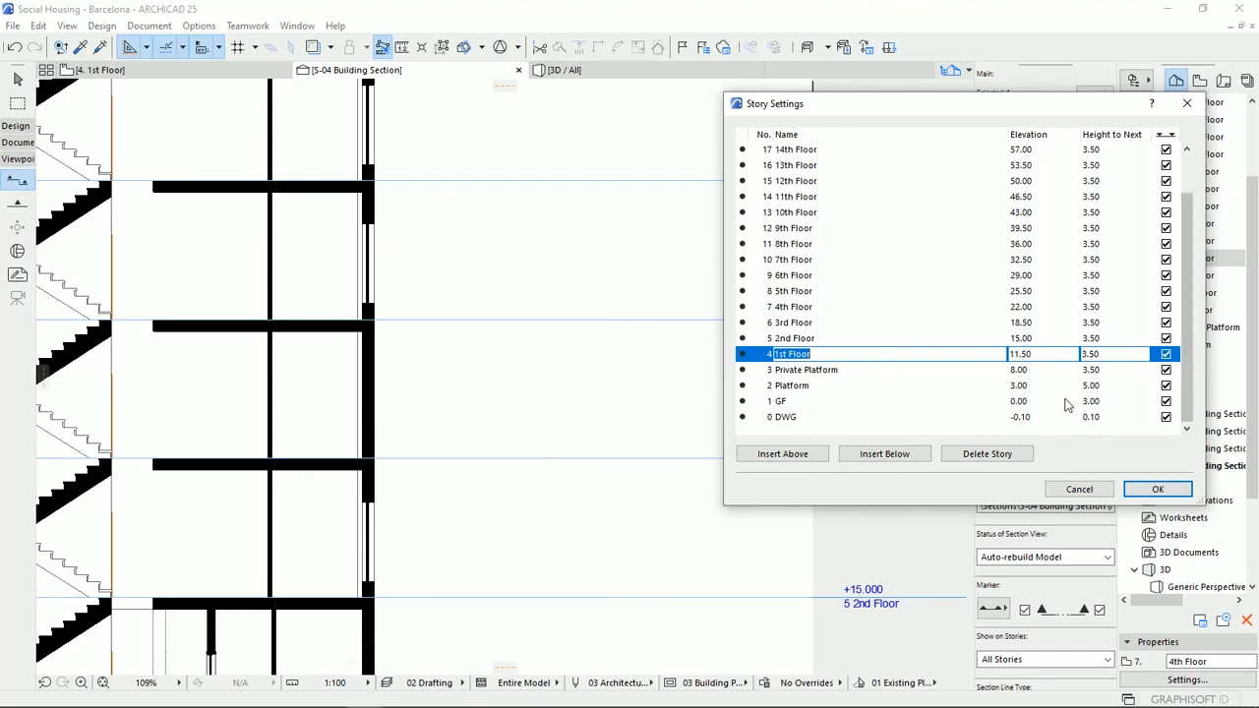
left_click(1068, 492)
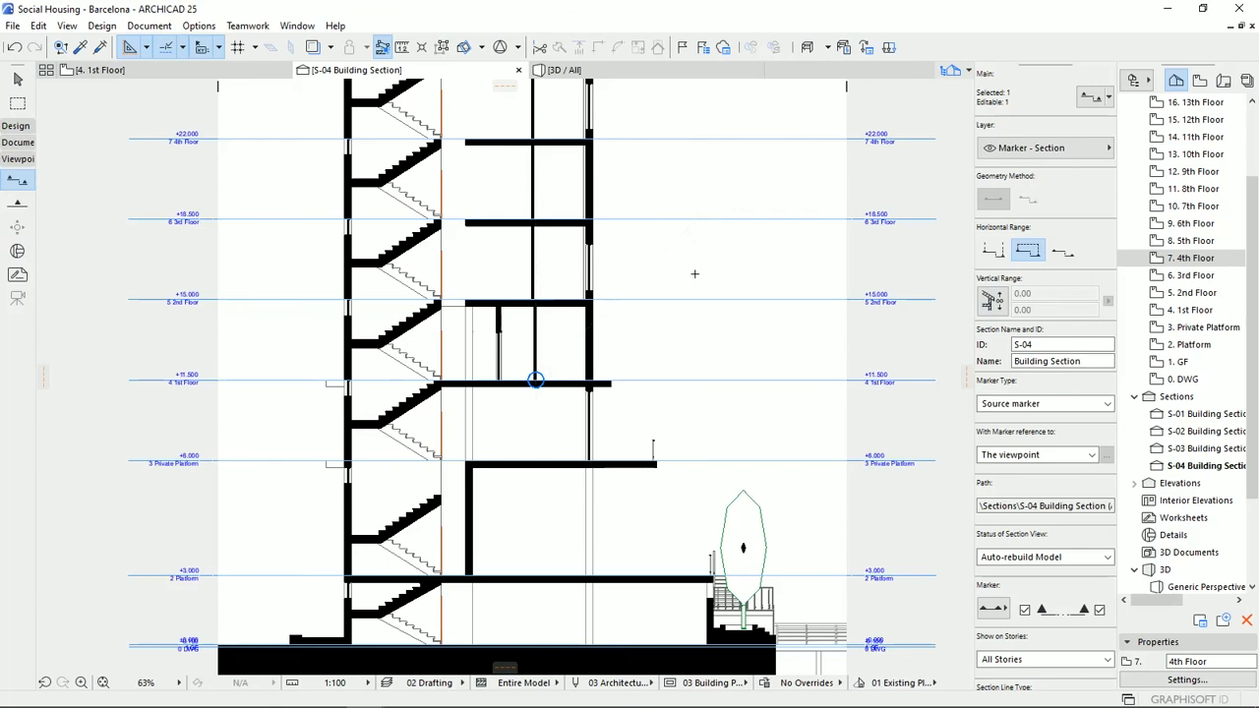
scroll(688, 300, "down", 2)
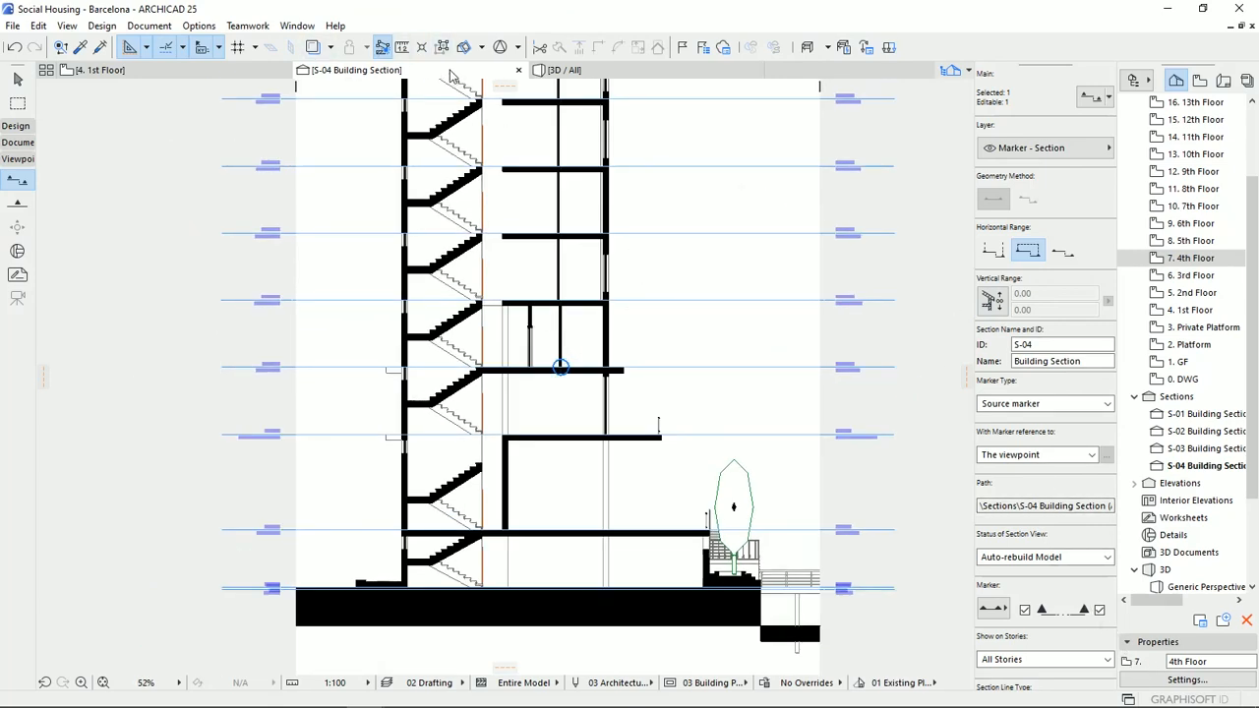
Examine the 3D model from the waterfront side and select all the columns to see how they span the stories.
left_click(564, 70)
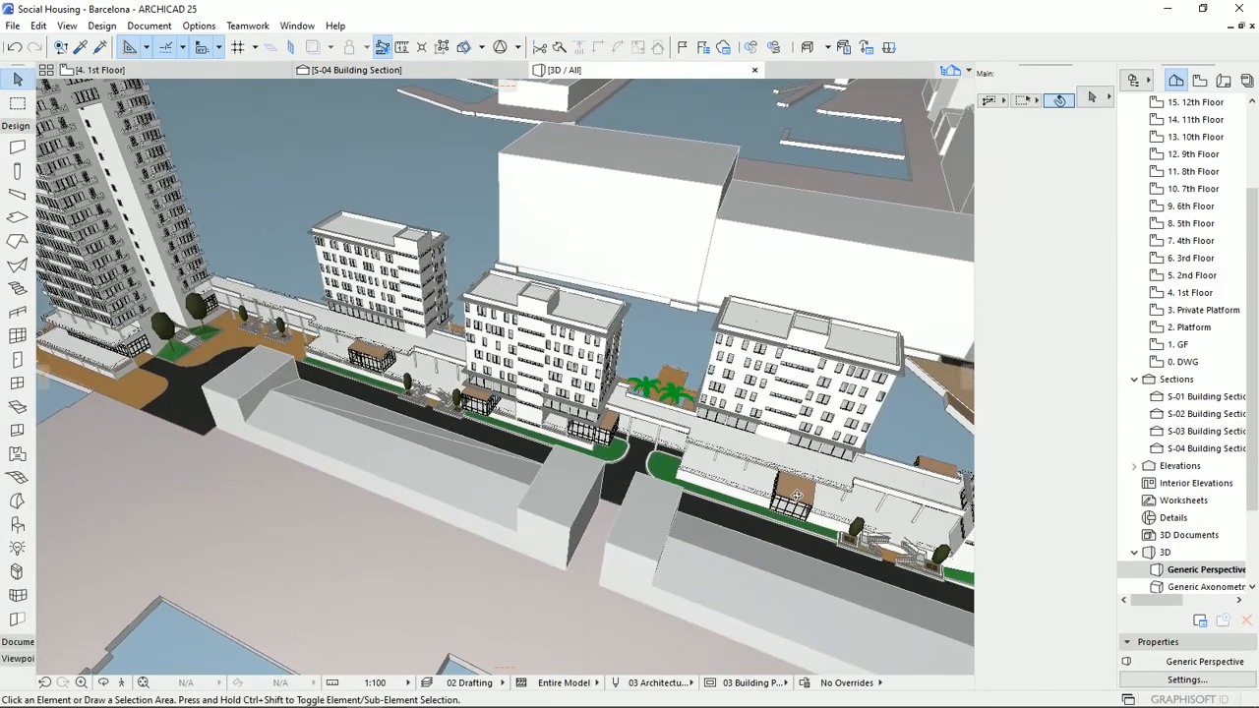
middle_click_drag(636, 489, 310, 467, "shift")
middle_click_drag(400, 451, 311, 407, "shift")
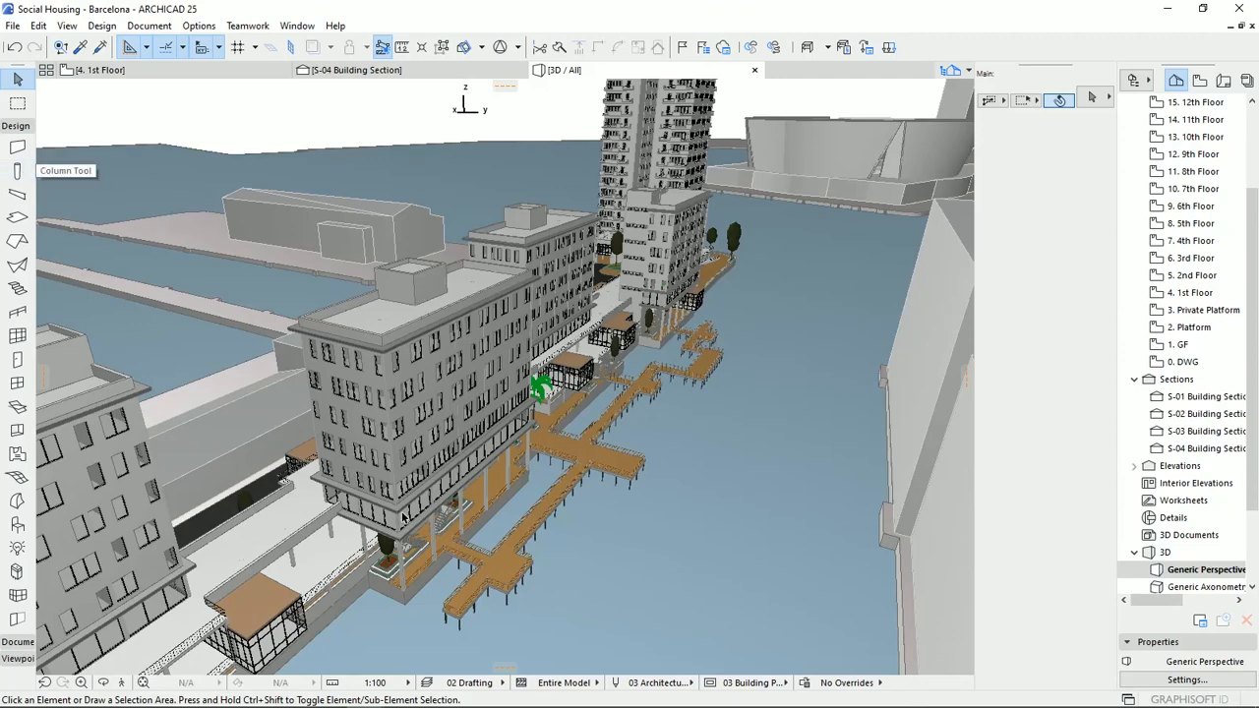
middle_click_drag(402, 518, 503, 365, "shift")
scroll(493, 420, "up", 2)
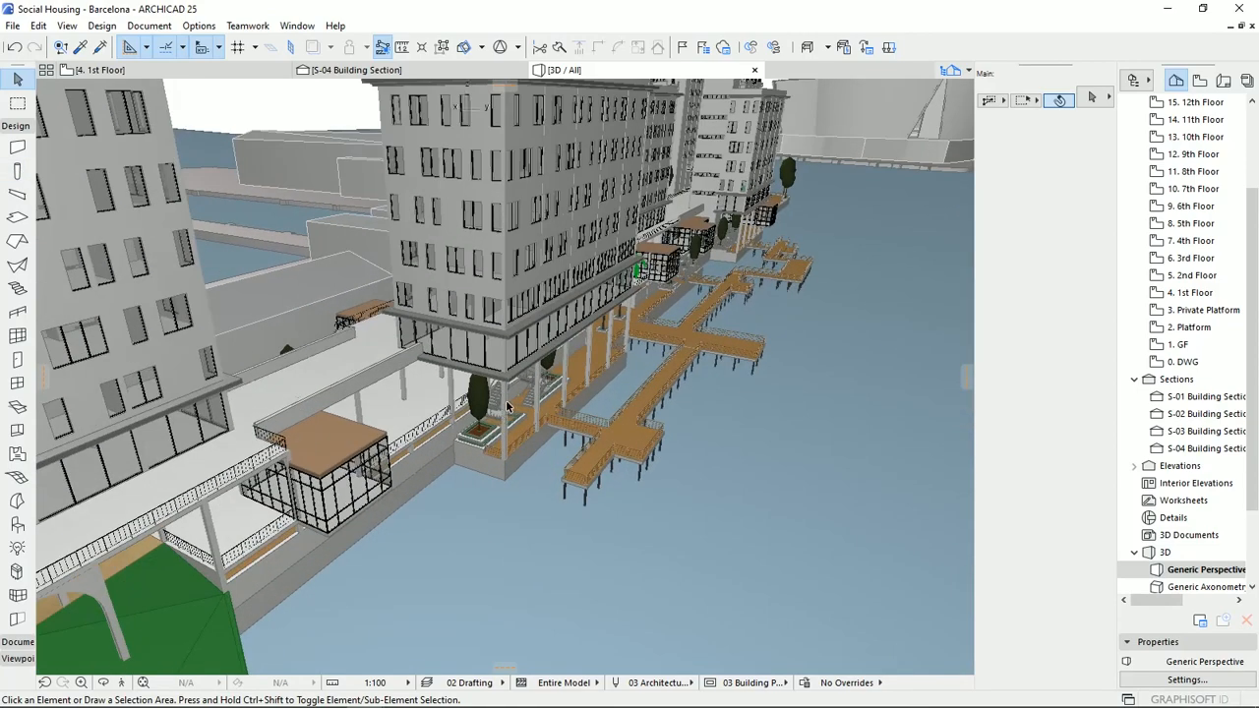
left_click(506, 404)
middle_click_drag(507, 411, 507, 323, "shift")
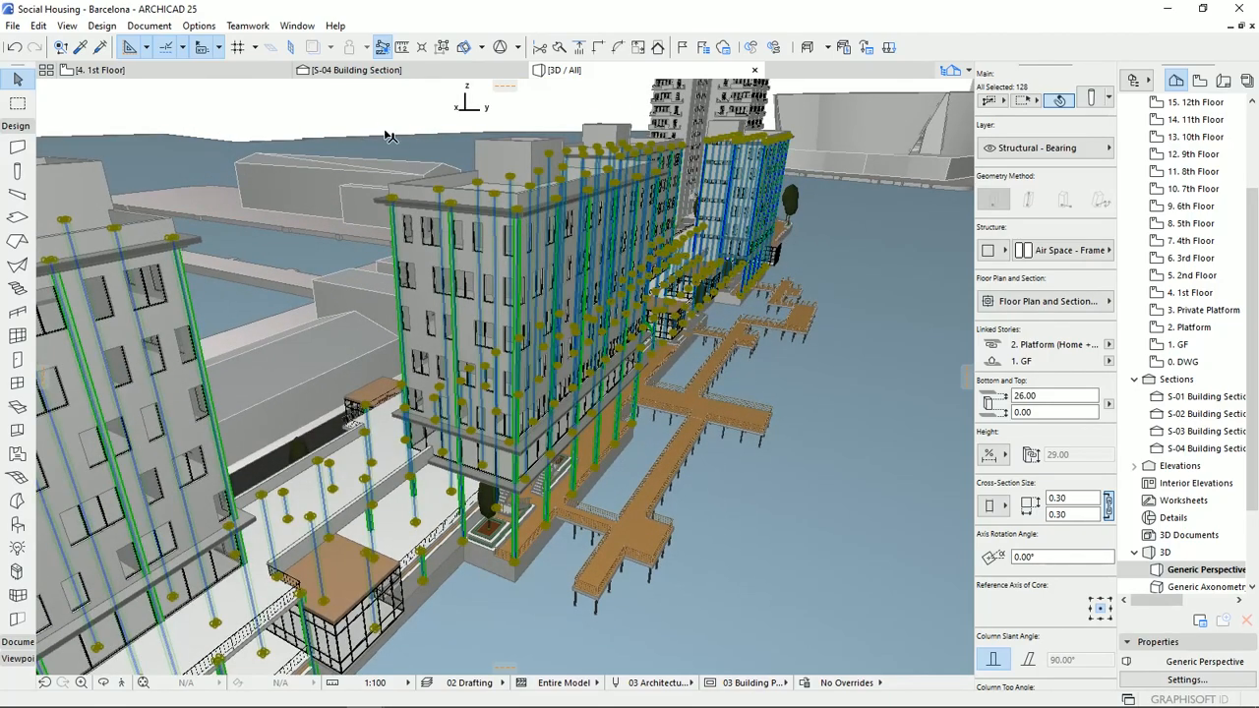
Deselect the columns and examine the whole 3D complex from the waterfront and street sides, including the housing blocks, connecting platform and high-rise tower.
key("Escape")
middle_click_drag(538, 395, 407, 418, "shift")
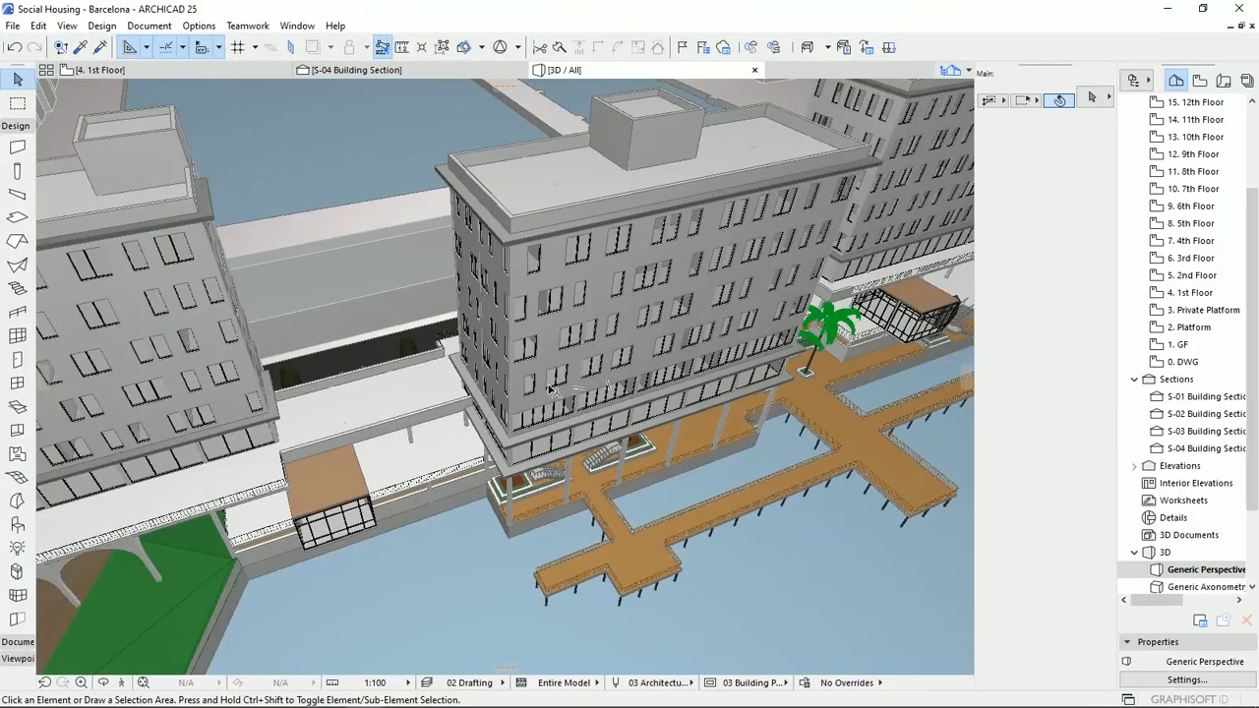
middle_click_drag(507, 340, 695, 285, "shift")
scroll(646, 342, "down", 2)
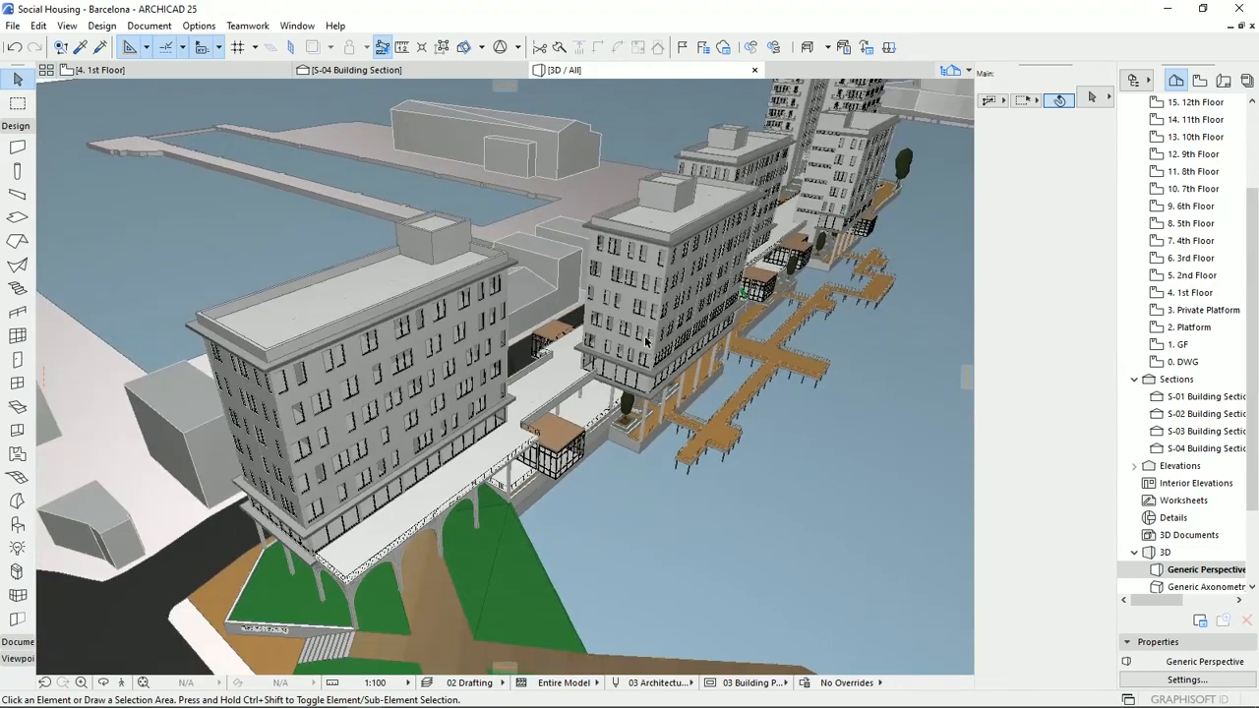
middle_click_drag(652, 333, 580, 354)
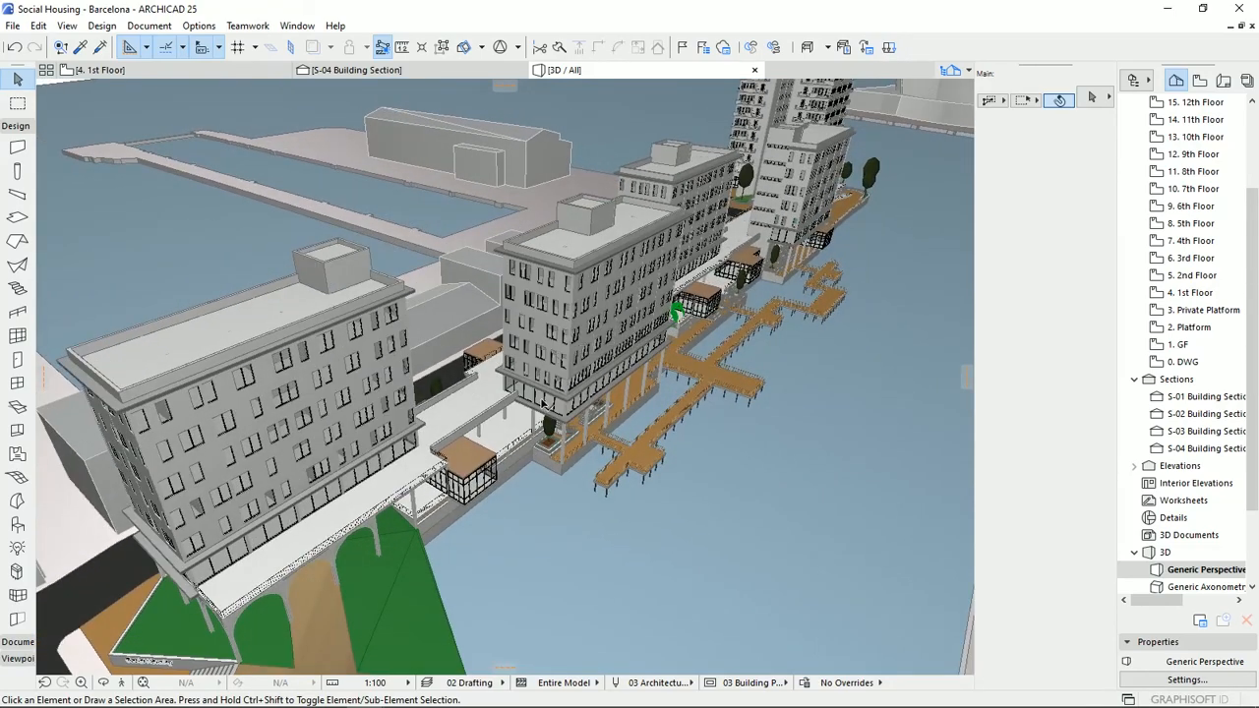
middle_click_drag(543, 403, 744, 443, "shift")
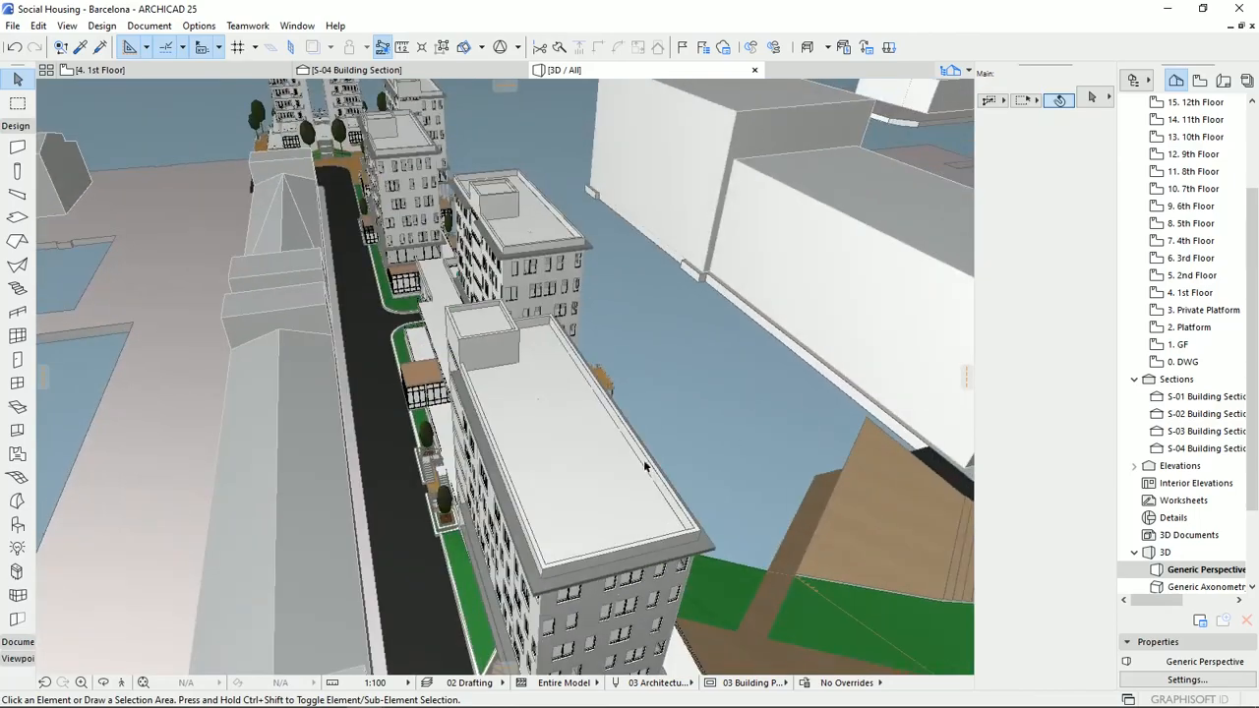
middle_click_drag(492, 352, 622, 423, "shift")
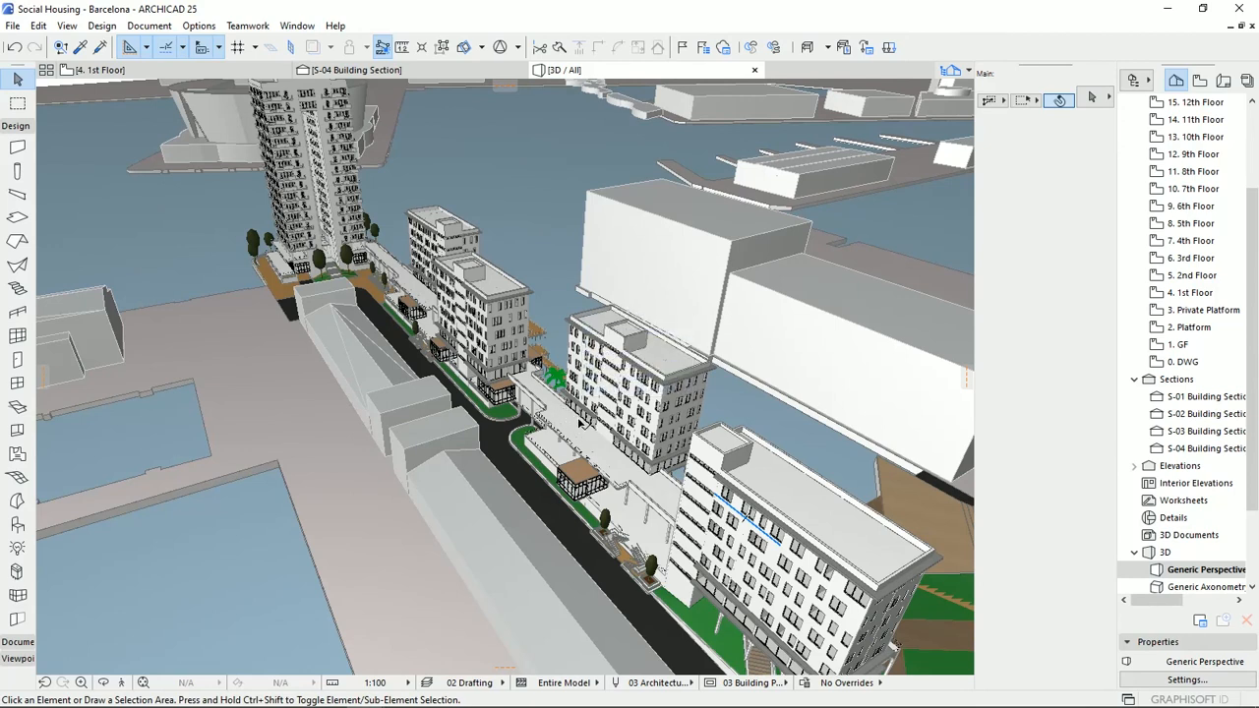
mouse_move(583, 433)
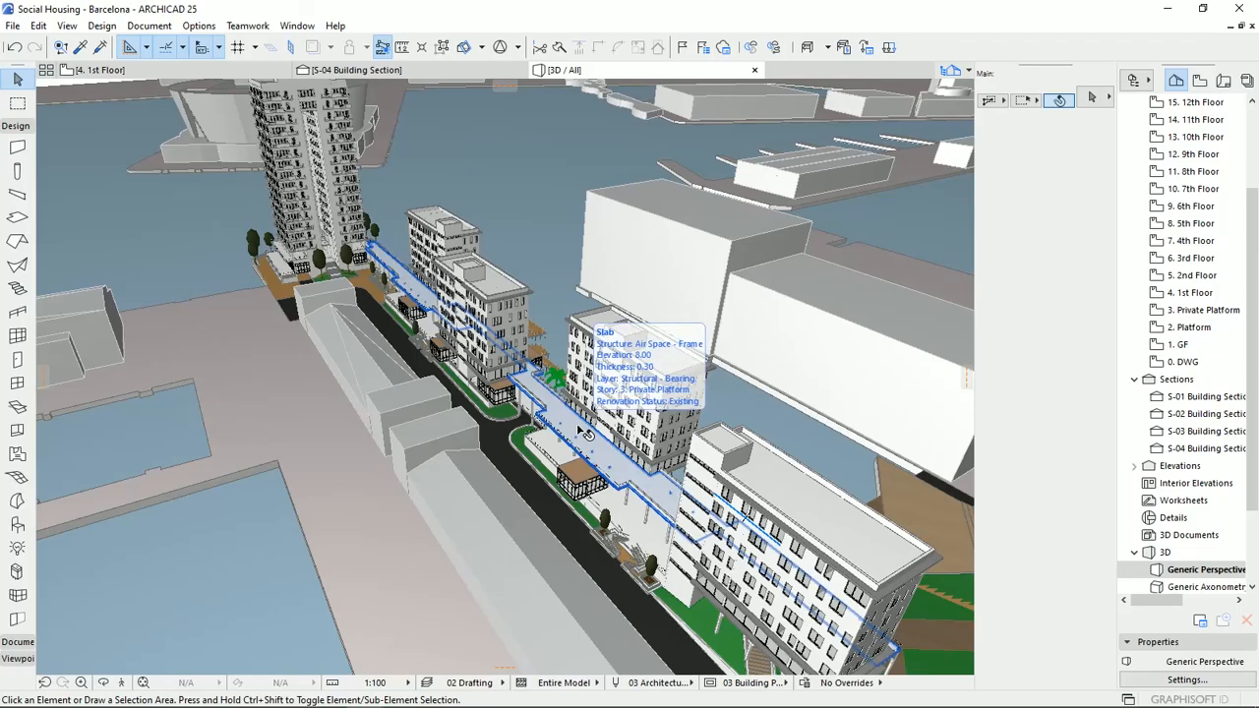
middle_click_drag(587, 448, 660, 441, "shift")
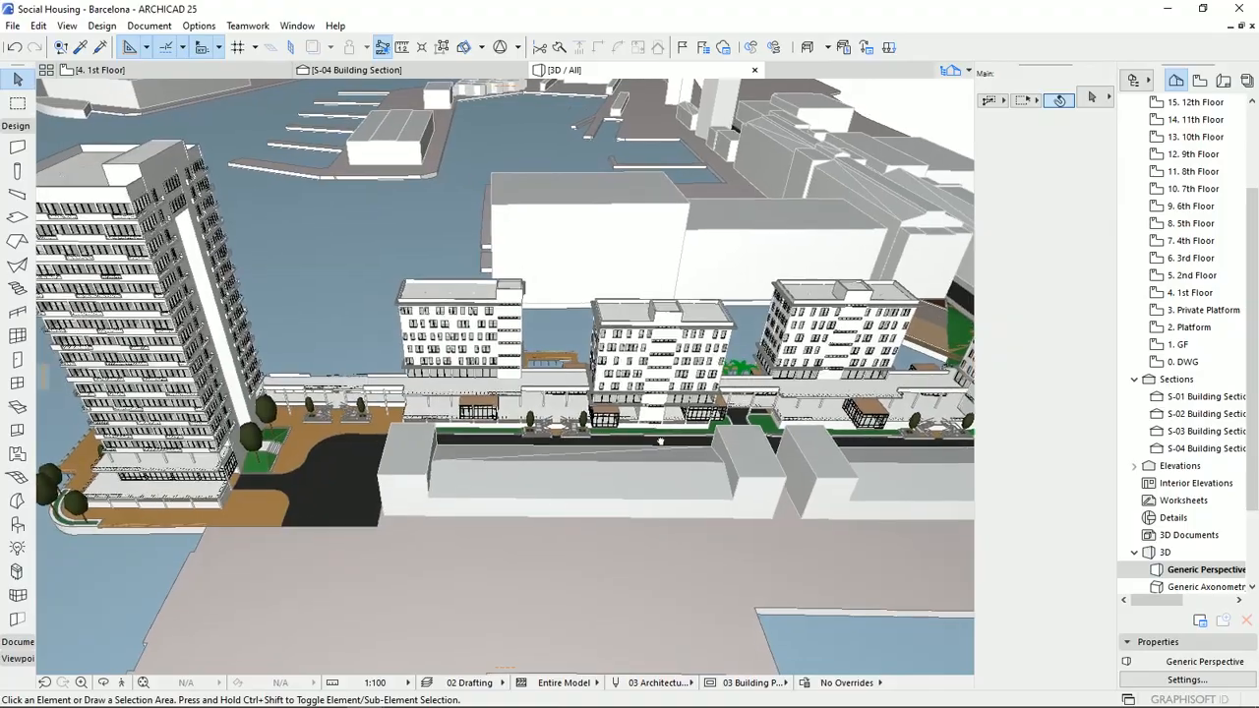
middle_click_drag(471, 446, 550, 488, "shift")
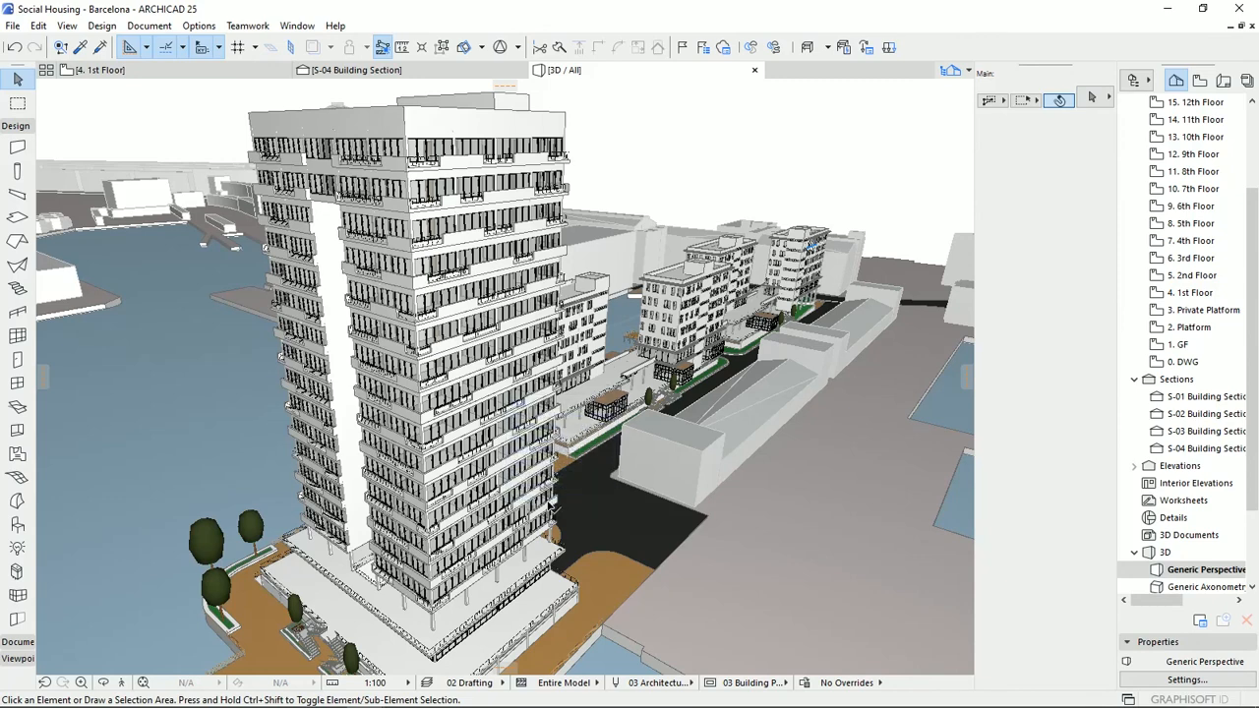
mouse_move(557, 383)
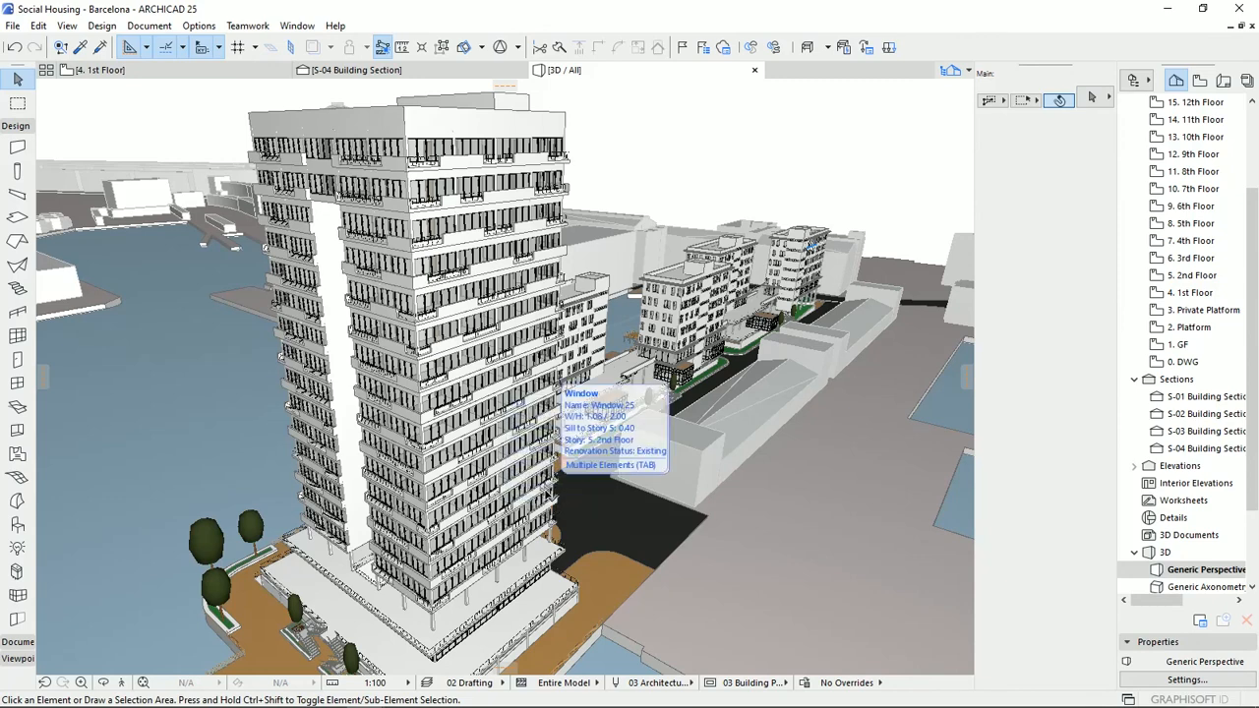